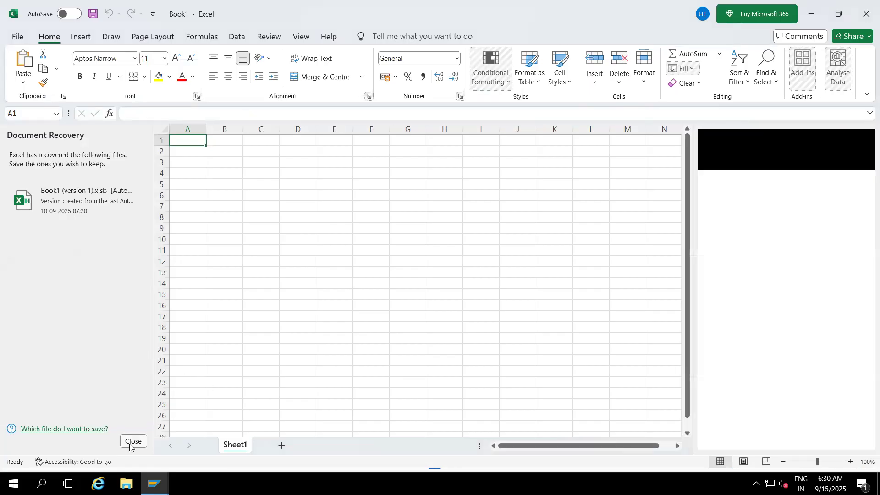
- Dismiss the document recovery list and remove the recovered files
{"action": "left_click", "coordinate": [199, 379]}
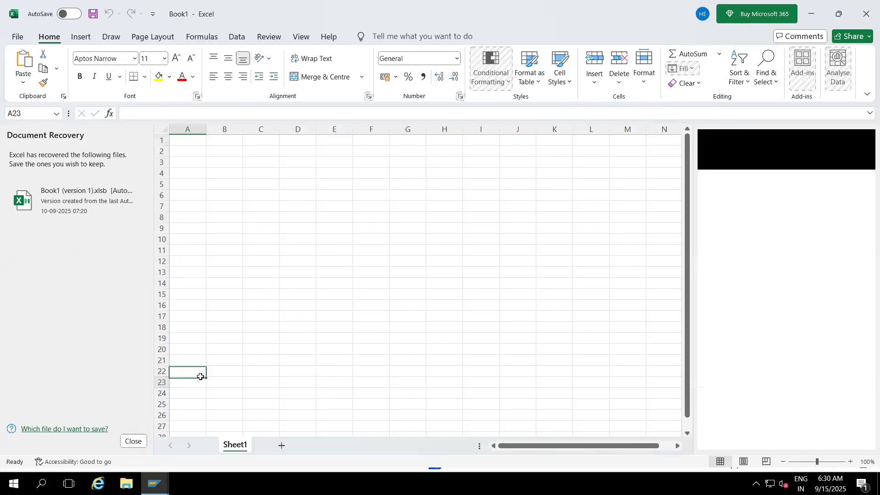
{"action": "left_click", "coordinate": [134, 441]}
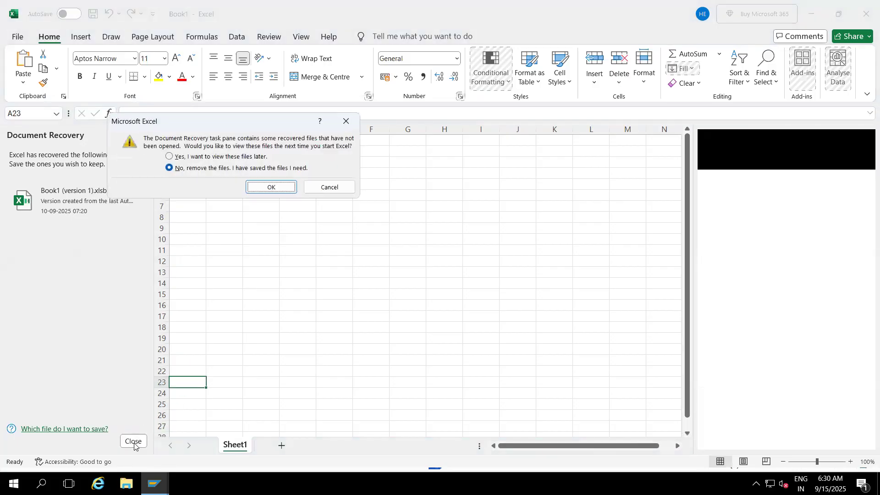
{"action": "left_click", "coordinate": [269, 188]}
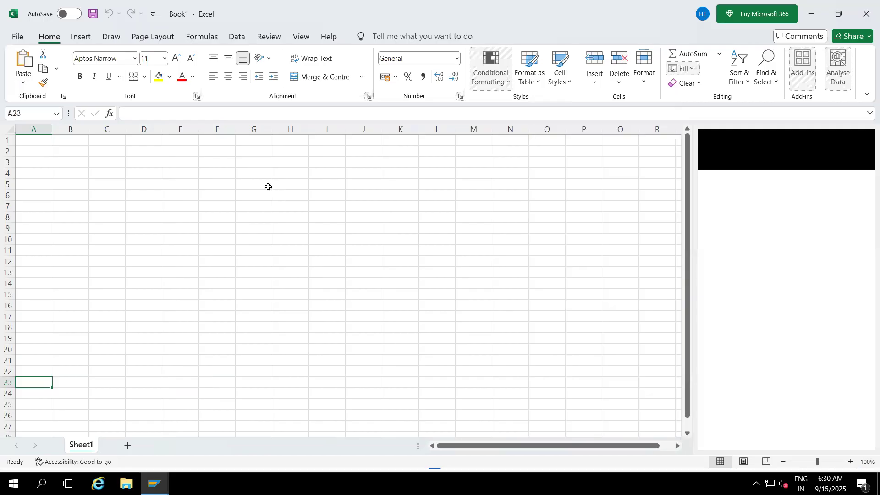
- Enter Info Area in C3, Info catalog in C5 and Info Objects in C7, and widen column C to fit
{"action": "left_click", "coordinate": [104, 163]}
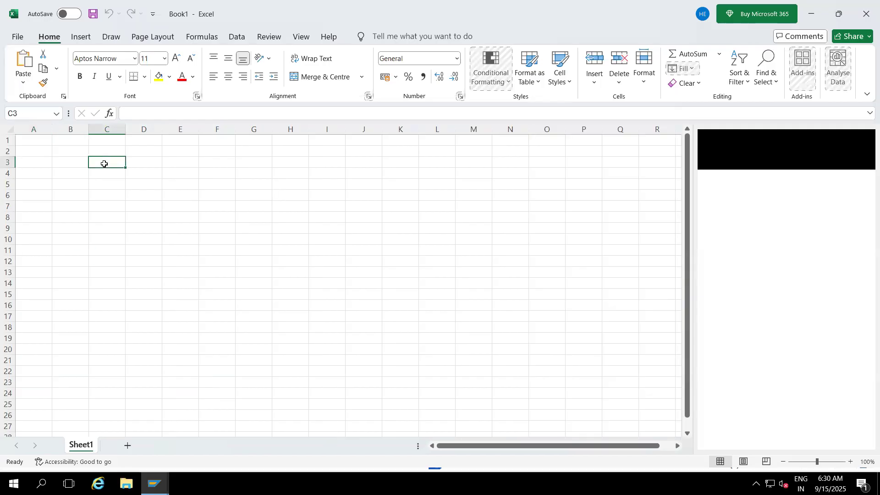
{"action": "type", "text": "Info Area"}
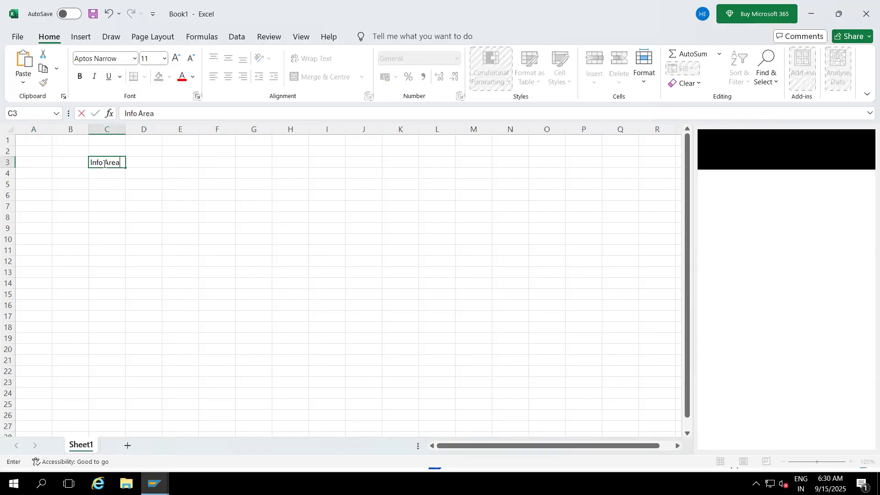
{"action": "left_click", "coordinate": [102, 180]}
{"action": "type", "text": "If"}
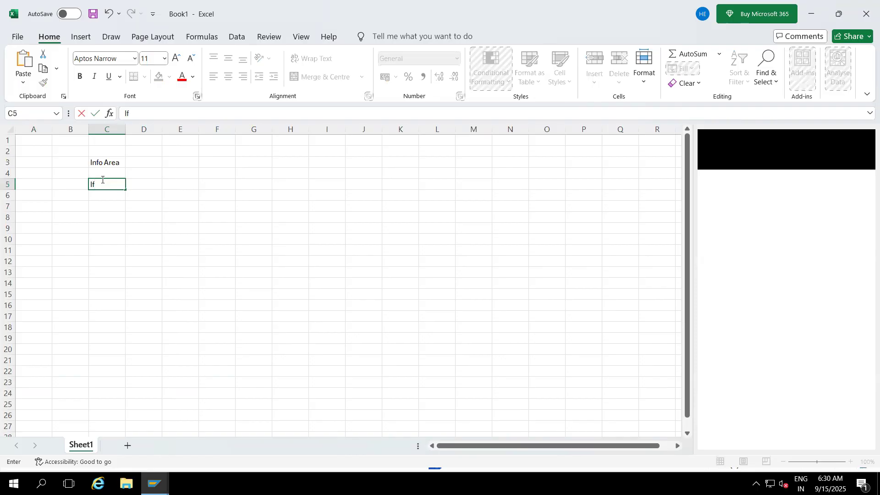
{"action": "key", "text": "BackSpace"}
{"action": "key", "text": "BackSpace"}
{"action": "type", "text": "nfo catalog"}
{"action": "left_click", "coordinate": [102, 204]}
{"action": "type", "text": "Info Objects"}
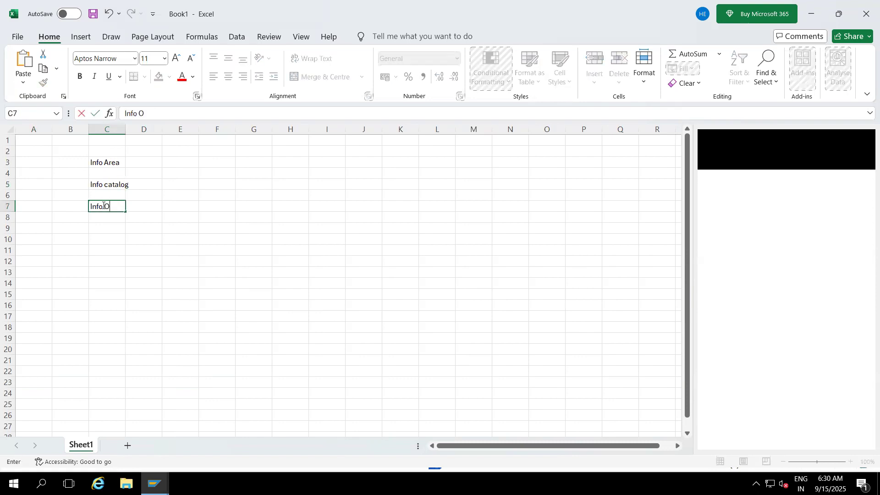
{"action": "left_click", "coordinate": [121, 230]}
{"action": "left_click_drag", "start_coordinate": [127, 129], "coordinate": [159, 129]}
{"action": "left_click_drag", "start_coordinate": [120, 163], "coordinate": [116, 211]}
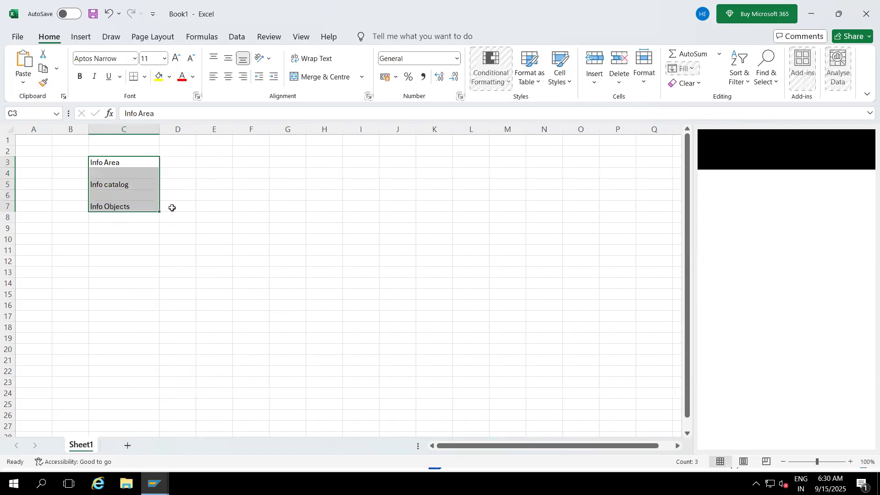
{"action": "left_click", "coordinate": [173, 207]}
- Enter the heading "Info Objects 5 types" in F7 and widen column F to fit it
{"action": "left_click", "coordinate": [252, 205]}
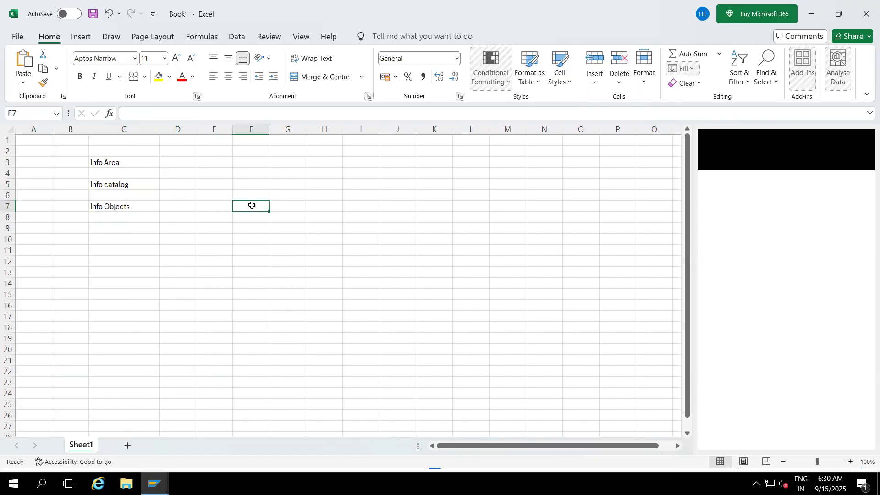
{"action": "type", "text": "Info Objects"}
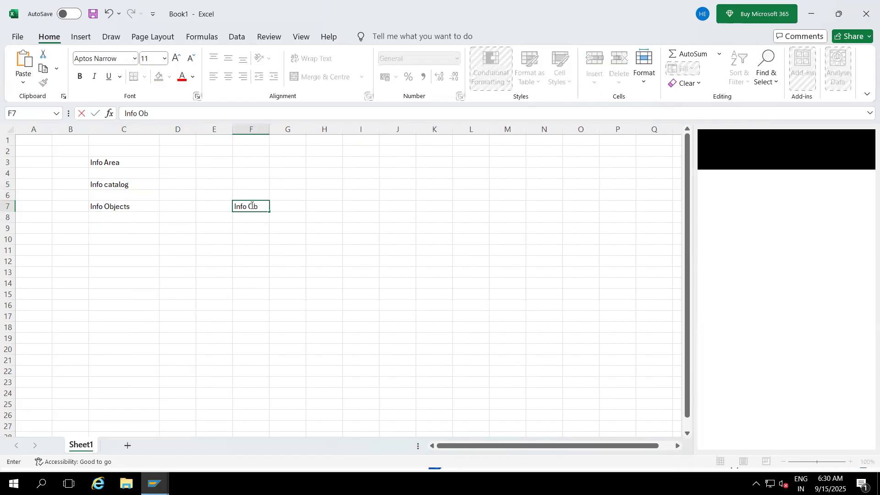
{"action": "left_click", "coordinate": [252, 238]}
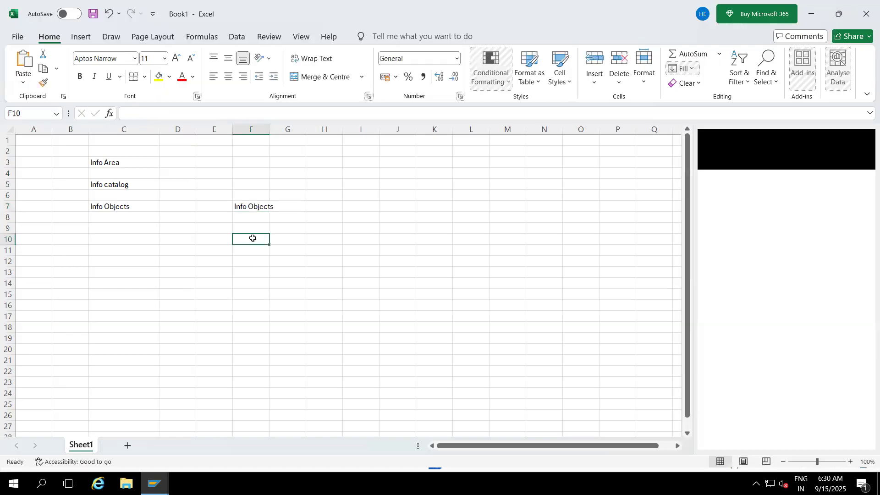
{"action": "left_click_drag", "start_coordinate": [271, 125], "coordinate": [317, 126]}
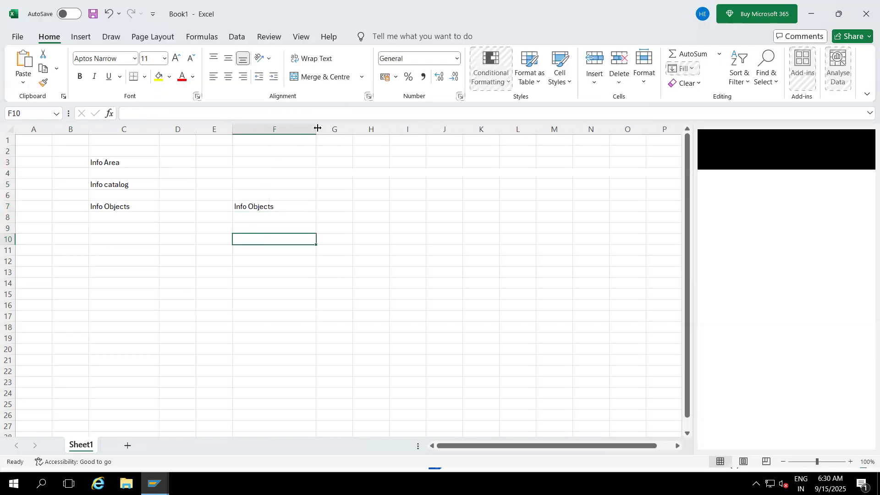
{"action": "left_click", "coordinate": [289, 206]}
{"action": "double_click", "coordinate": [290, 206]}
{"action": "type", "text": "5 types"}
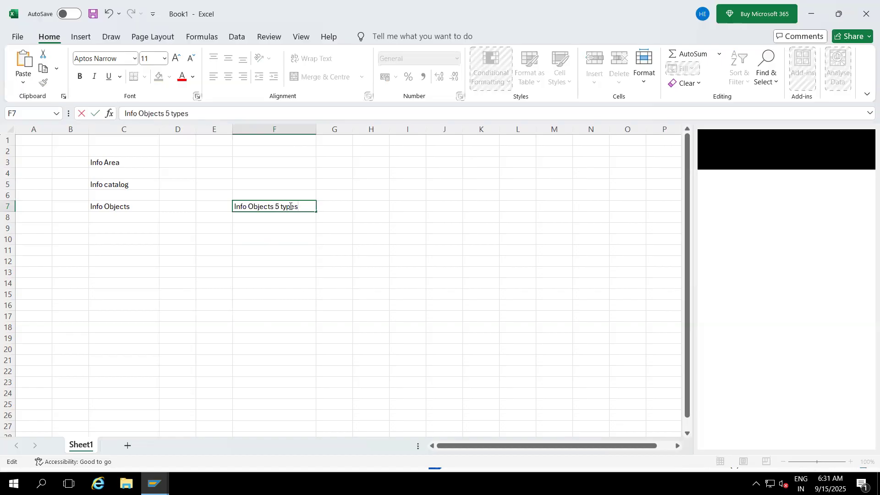
{"action": "left_click", "coordinate": [289, 259]}
- List the first three info object types: CHAR in E12, KEY FIGURE in E14 and Unit in E17
{"action": "left_click", "coordinate": [202, 260]}
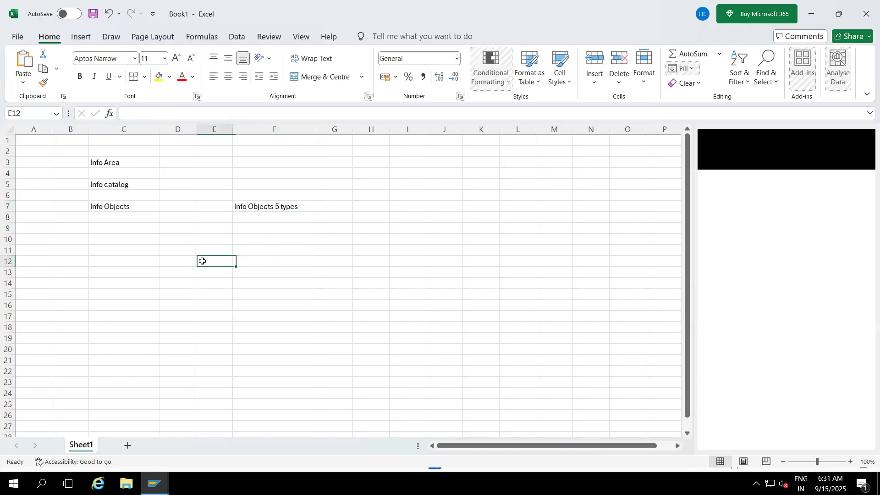
{"action": "type", "text": "CHAR"}
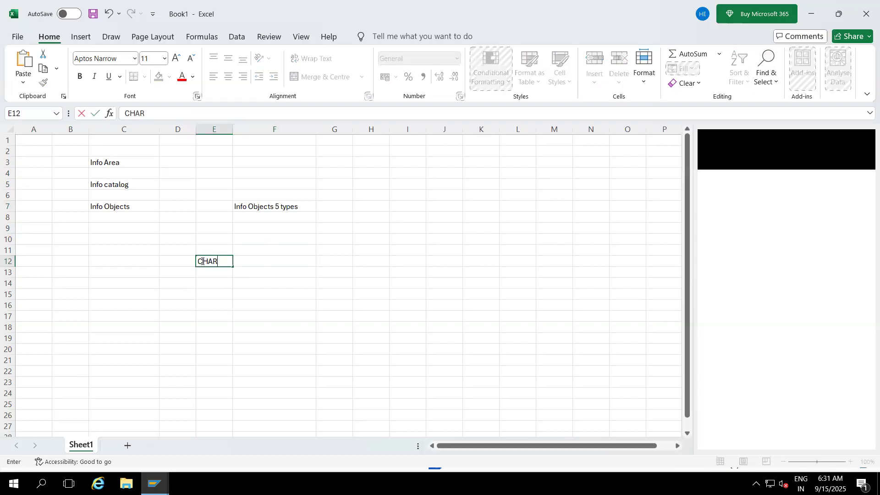
{"action": "left_click", "coordinate": [204, 286]}
{"action": "type", "text": "KEY FIGURE"}
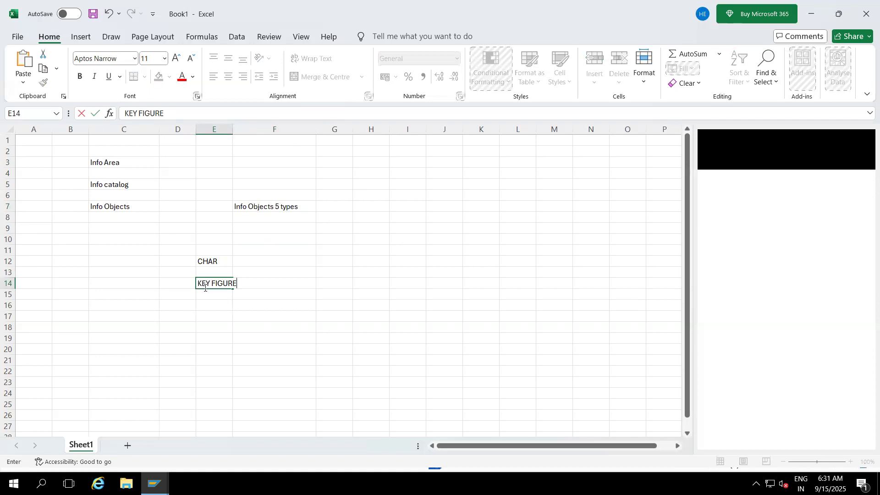
{"action": "left_click", "coordinate": [206, 314]}
{"action": "type", "text": "Cu"}
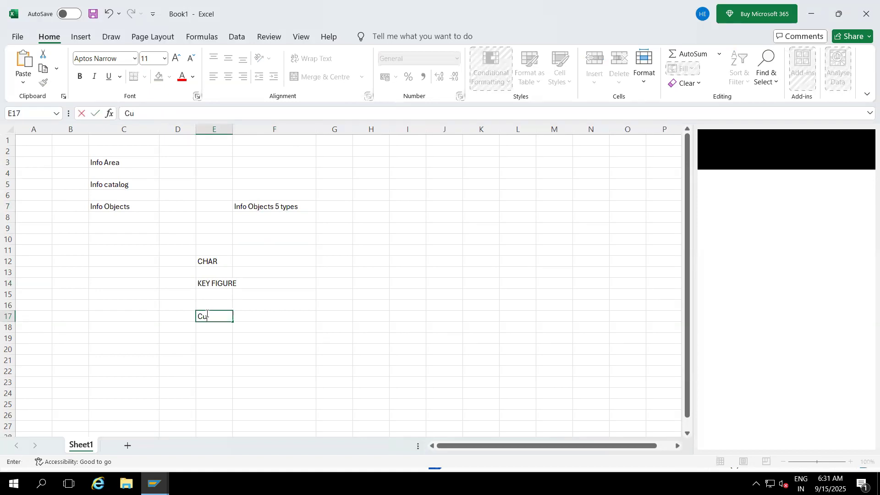
{"action": "key", "text": "BackSpace"}
{"action": "key", "text": "BackSpace"}
{"action": "type", "text": "Unit"}
- Add the types Technical in E19 and Time in E22, and widen column E to fit the list
{"action": "left_click", "coordinate": [205, 340]}
{"action": "type", "text": "Technical"}
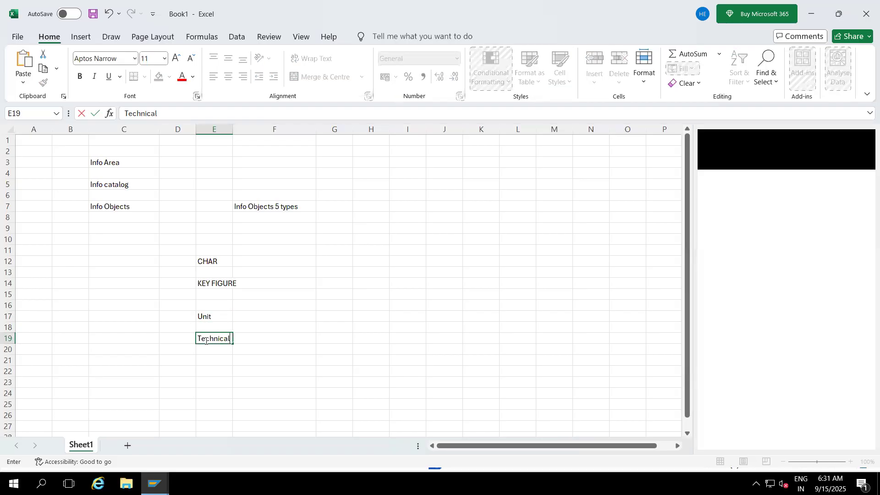
{"action": "left_click", "coordinate": [210, 367]}
{"action": "type", "text": "Time"}
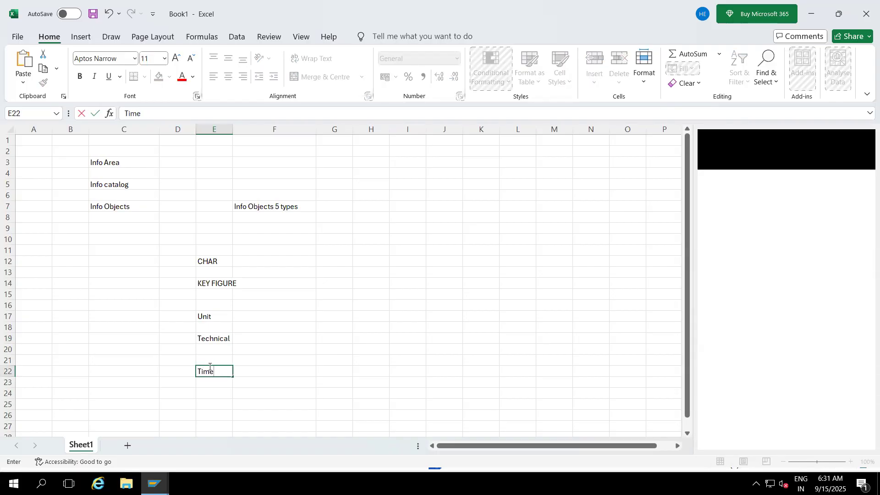
{"action": "left_click", "coordinate": [297, 329]}
{"action": "left_click_drag", "start_coordinate": [217, 265], "coordinate": [214, 369]}
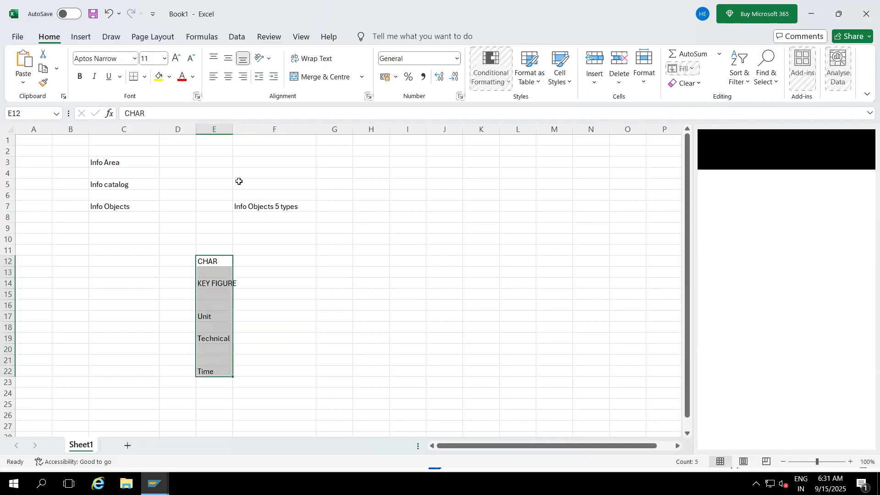
{"action": "left_click_drag", "start_coordinate": [232, 129], "coordinate": [266, 128]}
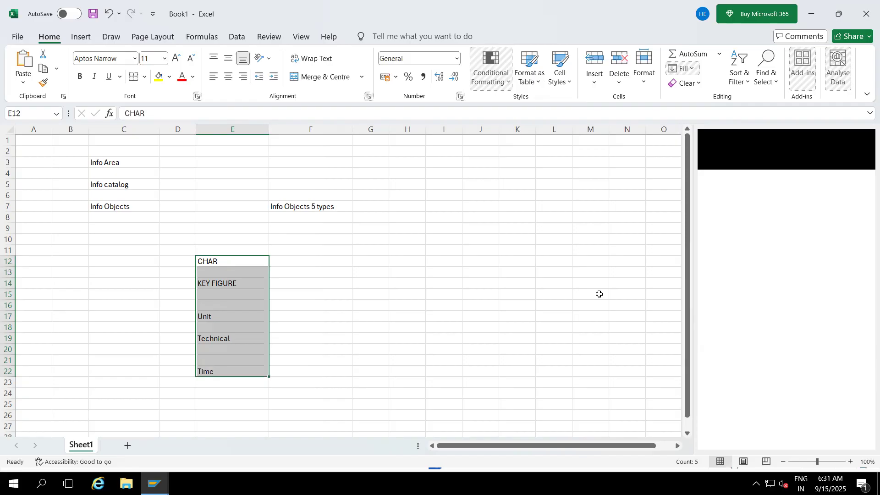
- Enter the letters P, Q, X and Y in cells H6 to H9
{"action": "left_click_drag", "start_coordinate": [687, 357], "coordinate": [680, 403]}
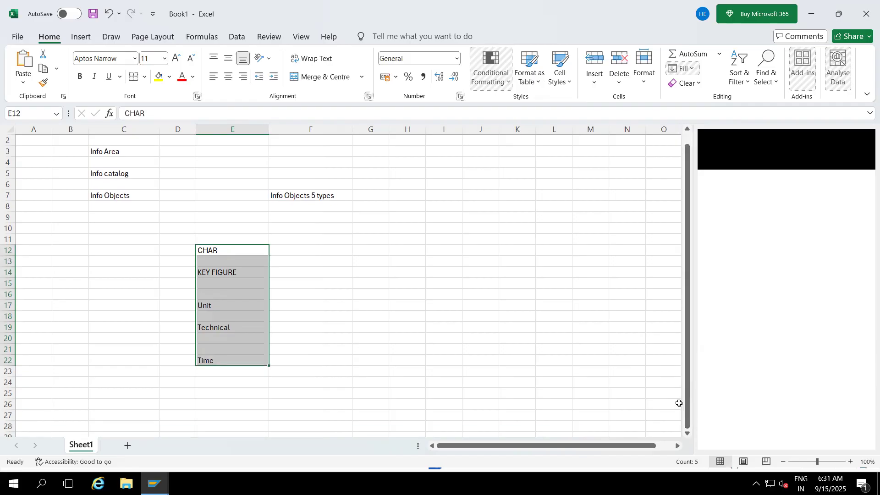
{"action": "left_click", "coordinate": [397, 185]}
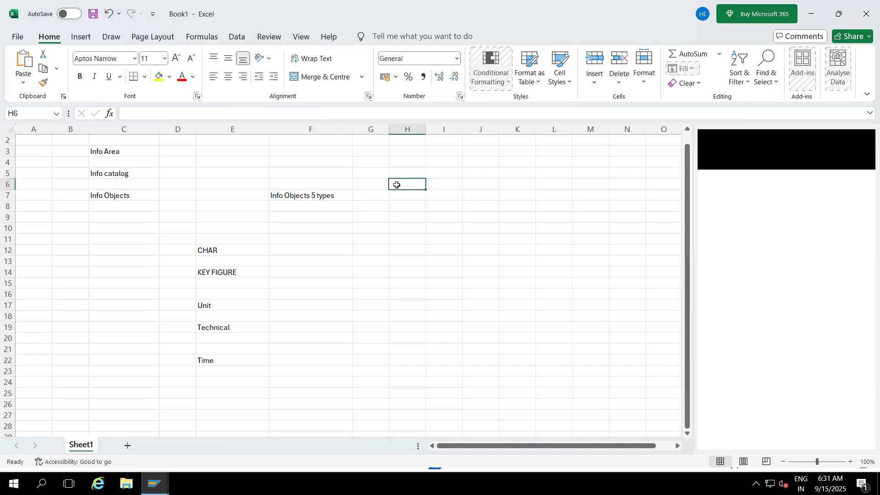
{"action": "type", "text": "P"}
{"action": "left_click", "coordinate": [397, 195]}
{"action": "type", "text": "Q"}
{"action": "left_click", "coordinate": [398, 207]}
{"action": "type", "text": "X"}
{"action": "left_click", "coordinate": [398, 217]}
{"action": "type", "text": "Y"}
{"action": "key", "text": "Return"}
- Enter the letters H, I, J and K in cells H12 to H15
{"action": "left_click", "coordinate": [399, 251]}
{"action": "type", "text": "H"}
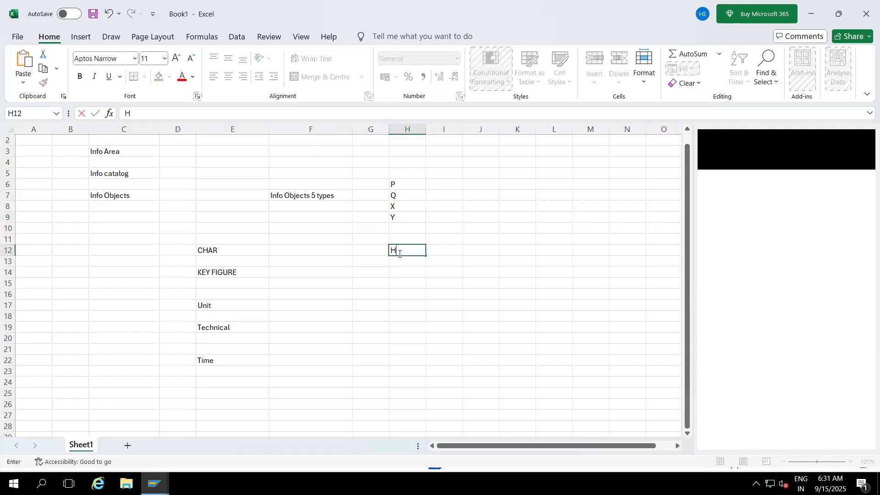
{"action": "left_click", "coordinate": [399, 261]}
{"action": "type", "text": "I"}
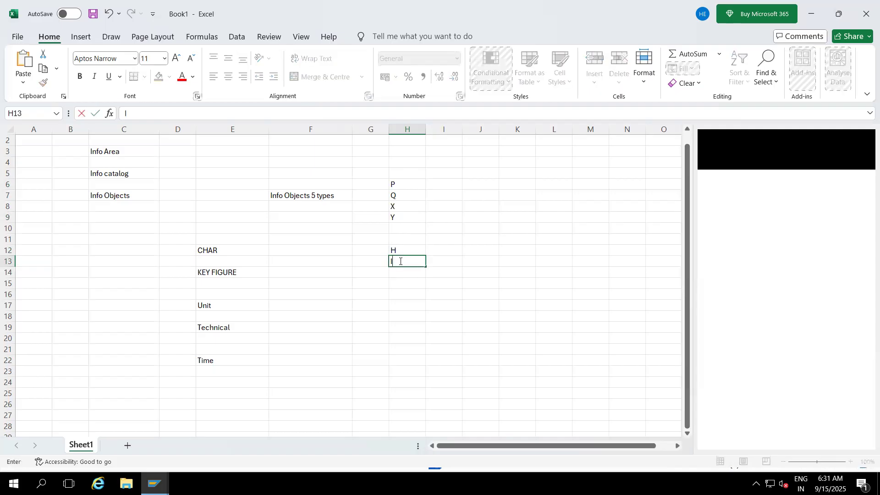
{"action": "left_click", "coordinate": [401, 273]}
{"action": "type", "text": "J"}
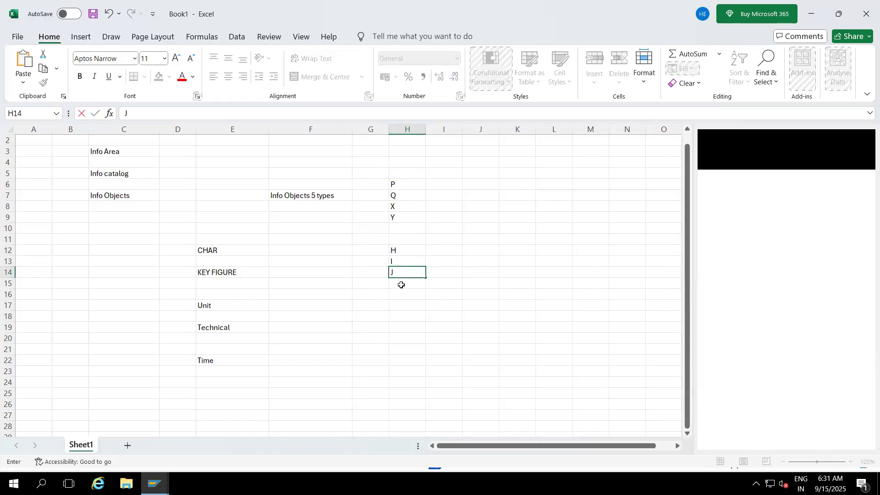
{"action": "left_click", "coordinate": [400, 285]}
{"action": "type", "text": "K"}
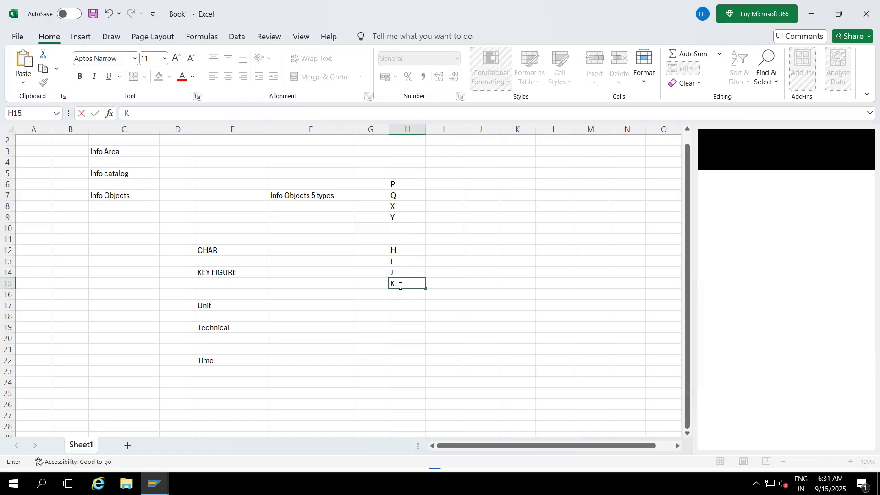
- Enter the letters T, M and S in cells I6 to I8
{"action": "left_click", "coordinate": [449, 188]}
{"action": "type", "text": "T"}
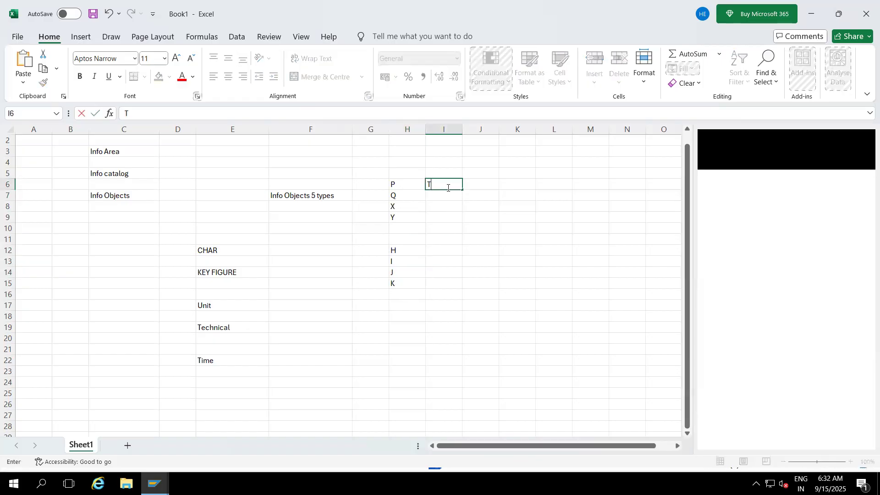
{"action": "left_click", "coordinate": [441, 195]}
{"action": "type", "text": "M"}
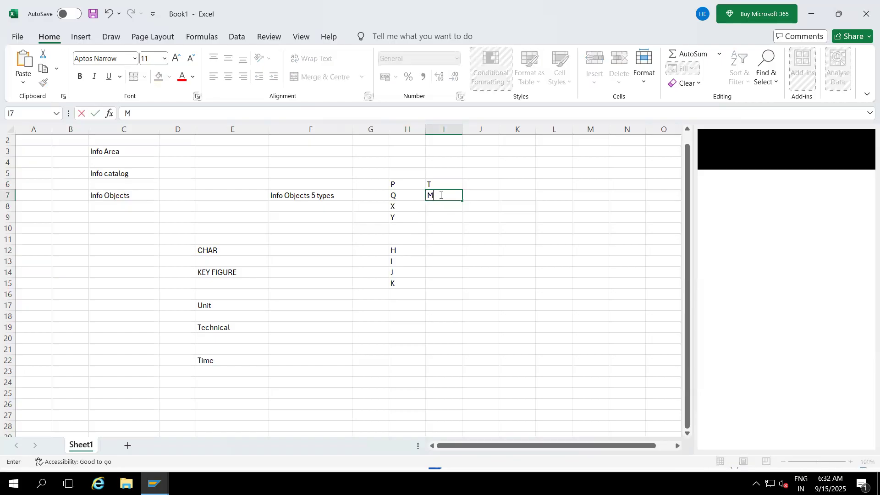
{"action": "left_click", "coordinate": [438, 206]}
{"action": "type", "text": "S"}
{"action": "left_click", "coordinate": [440, 246]}
{"action": "left_click", "coordinate": [405, 188]}
{"action": "left_click_drag", "start_coordinate": [405, 189], "coordinate": [430, 283]}
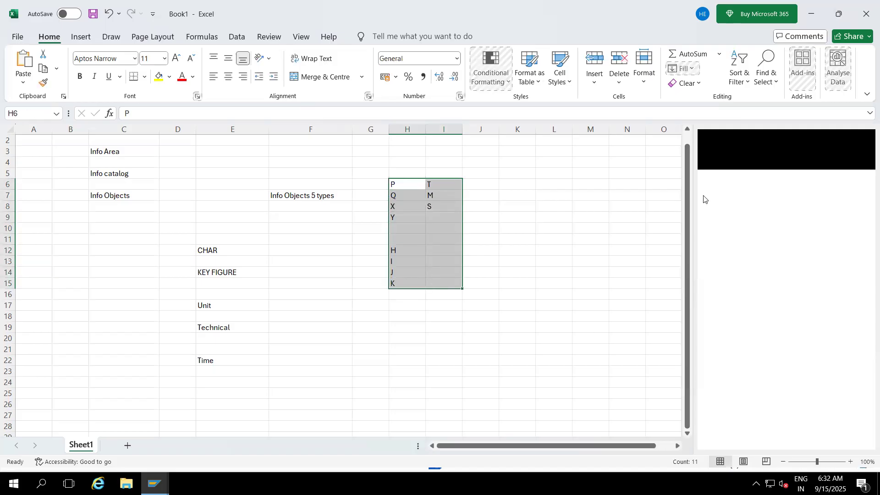
{"action": "left_click", "coordinate": [690, 194]}
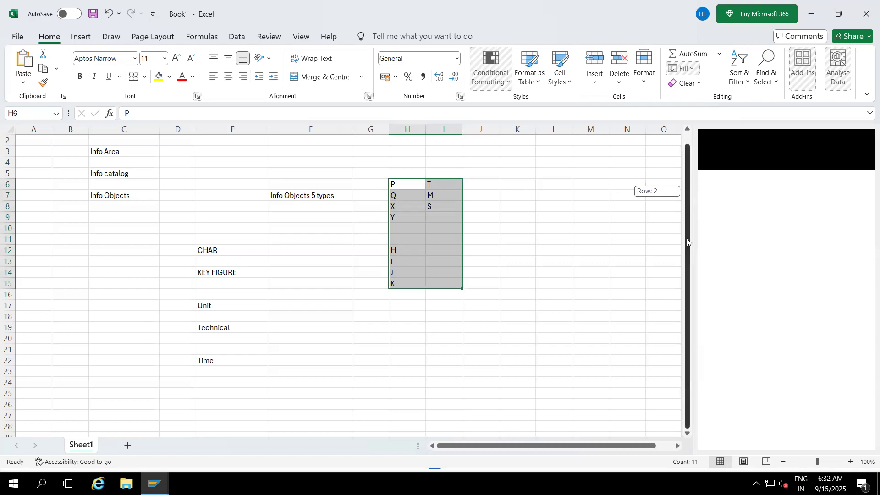
{"action": "left_click", "coordinate": [415, 381]}
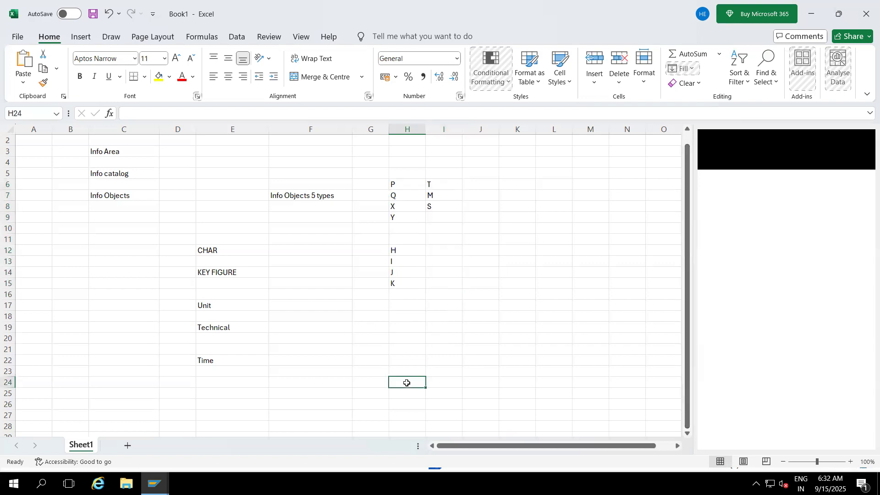
{"action": "left_click", "coordinate": [312, 198]}
{"action": "left_click_drag", "start_coordinate": [397, 183], "coordinate": [445, 205]}
{"action": "left_click_drag", "start_coordinate": [445, 251], "coordinate": [446, 280]}
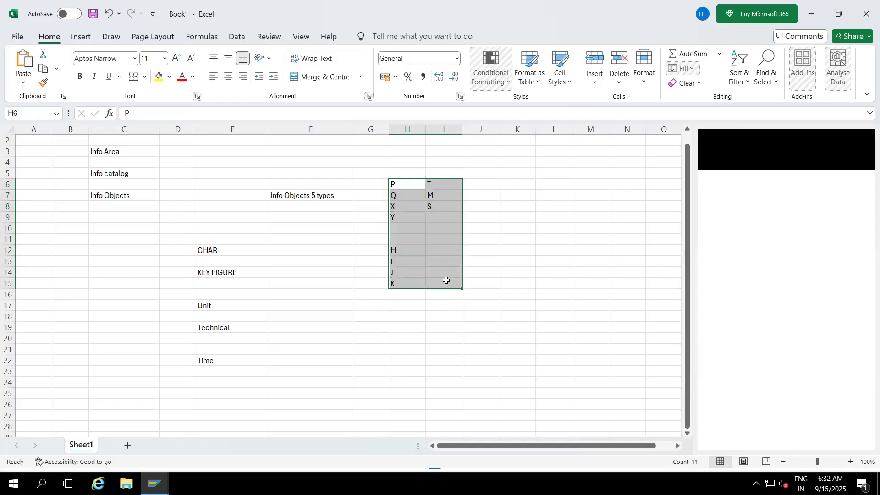
{"action": "left_click", "coordinate": [375, 334]}
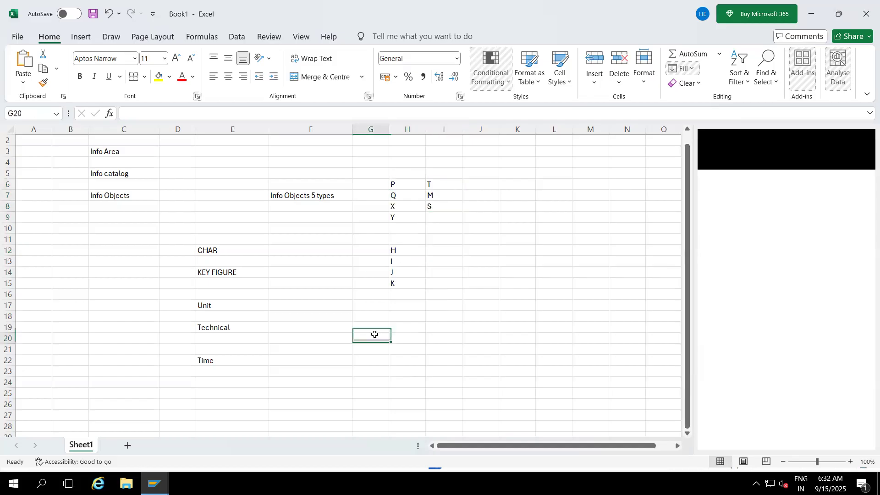
{"action": "left_click", "coordinate": [305, 201]}
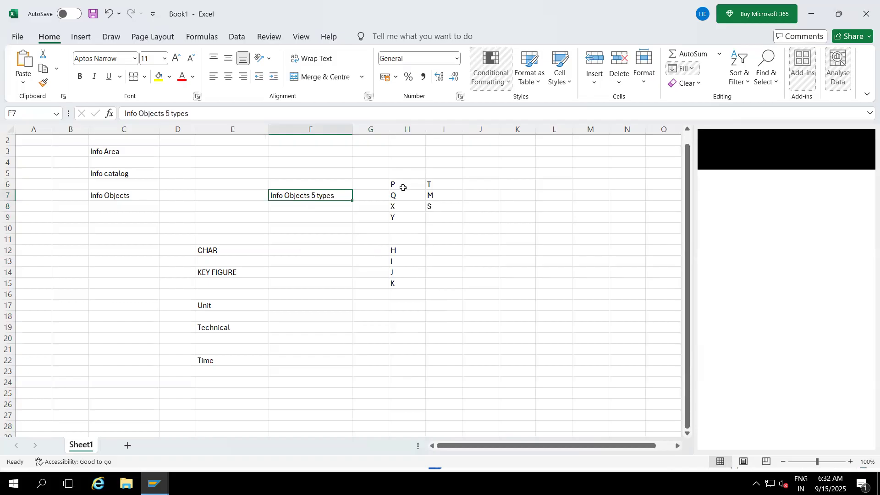
- Start a second Excel session with a blank workbook and widen column A slightly
{"action": "left_click_drag", "start_coordinate": [396, 184], "coordinate": [440, 283]}
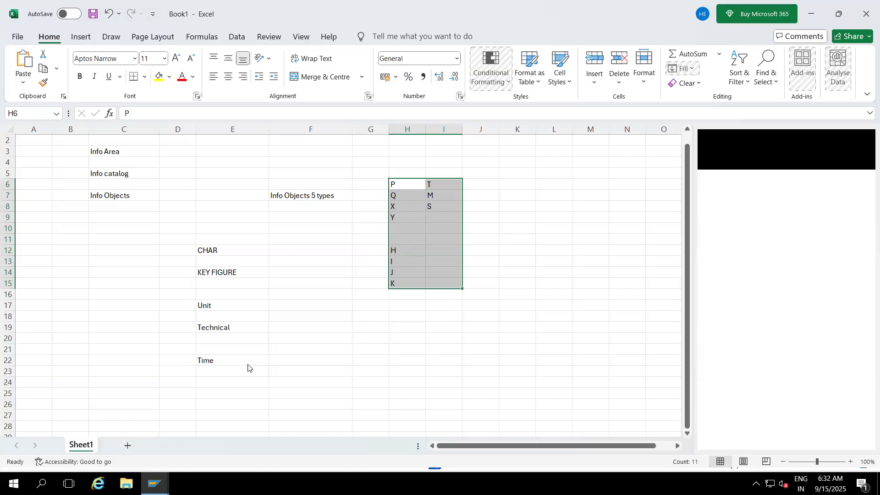
{"action": "key", "text": "super+r"}
{"action": "type", "text": "excel"}
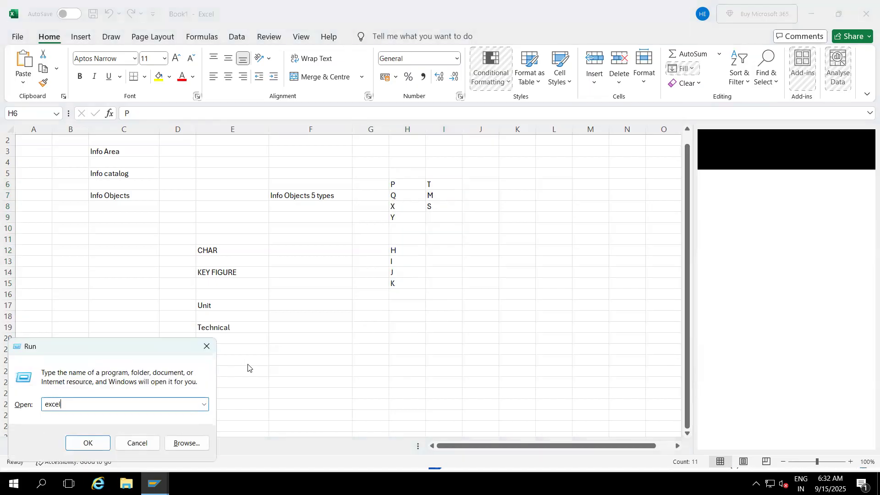
{"action": "key", "text": "Return"}
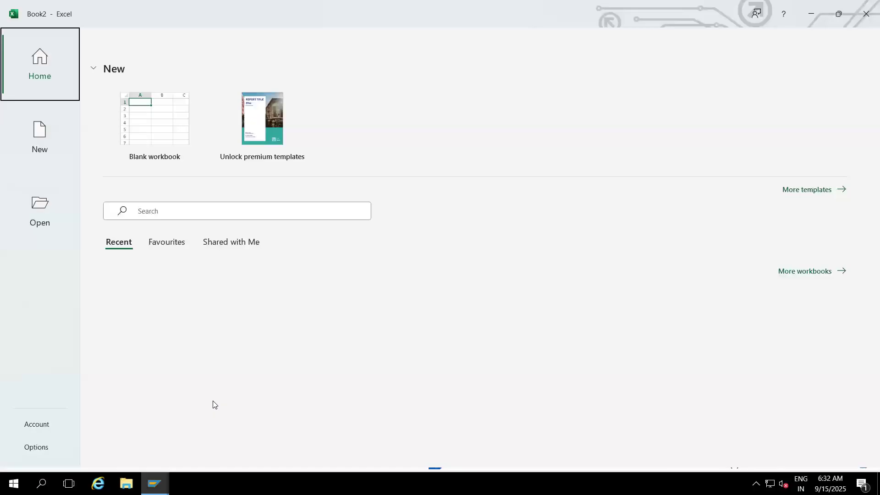
{"action": "left_click", "coordinate": [154, 110]}
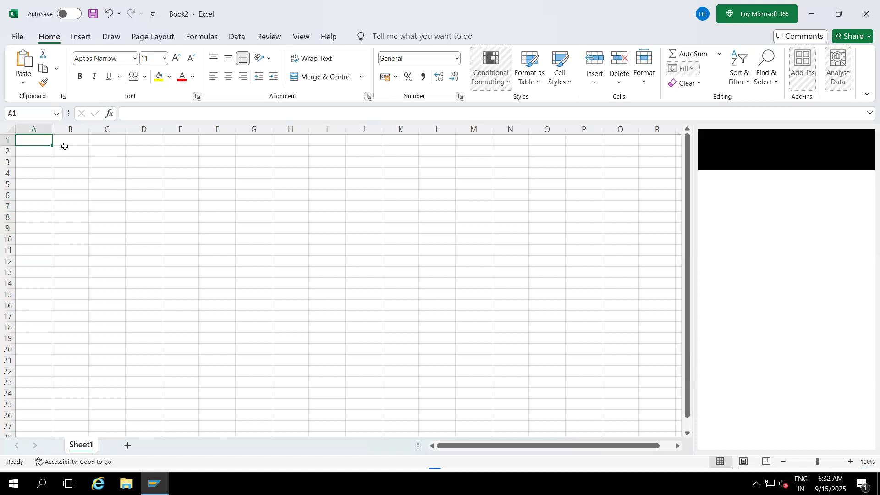
{"action": "left_click_drag", "start_coordinate": [51, 129], "coordinate": [74, 129]}
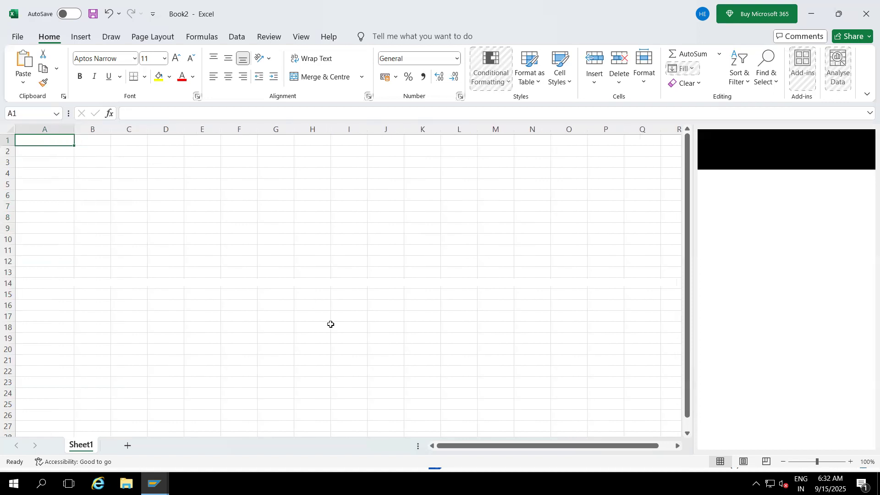
{"action": "left_click", "coordinate": [385, 342]}
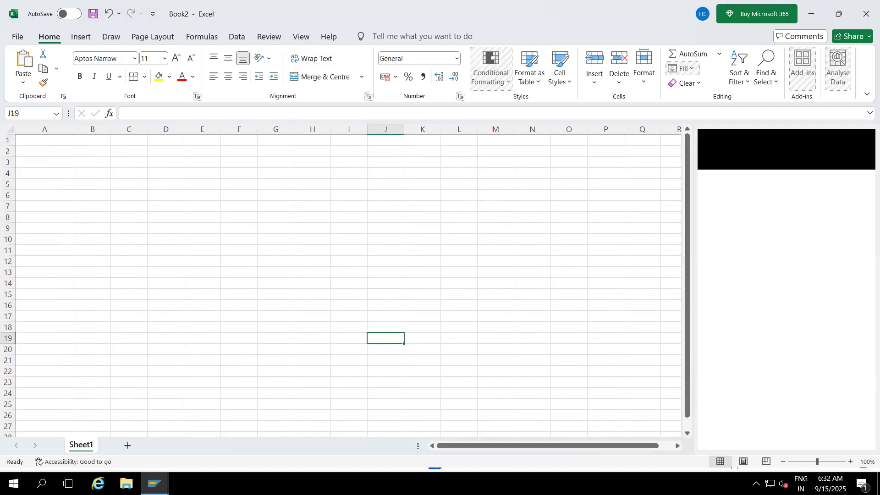
- Switch to the SAP Data Warehousing Workbench and search InfoAreas and InfoProviders for ZCUST*
{"action": "left_click", "coordinate": [155, 484]}
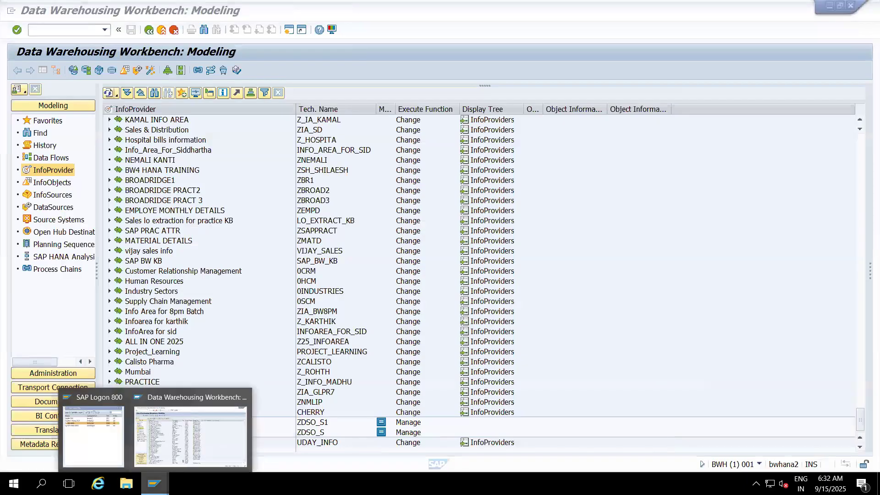
{"action": "left_click", "coordinate": [232, 322]}
{"action": "left_click", "coordinate": [155, 93]}
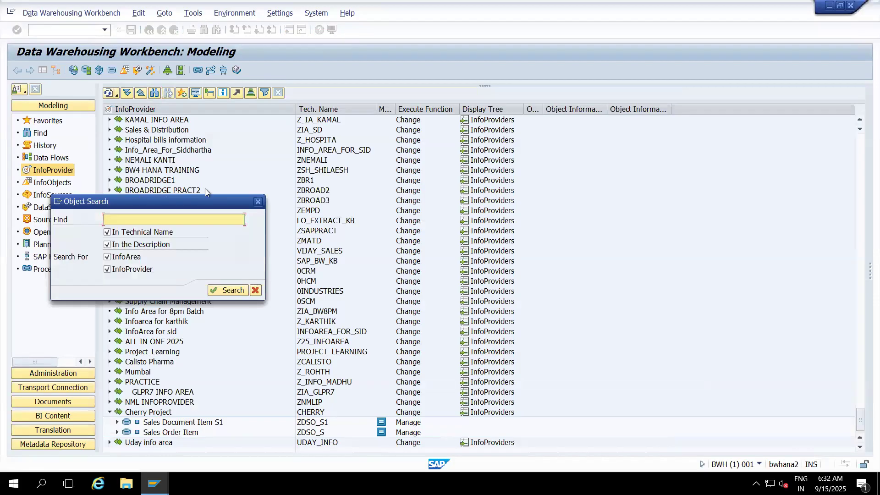
{"action": "type", "text": "ZCUST*"}
{"action": "key", "text": "Return"}
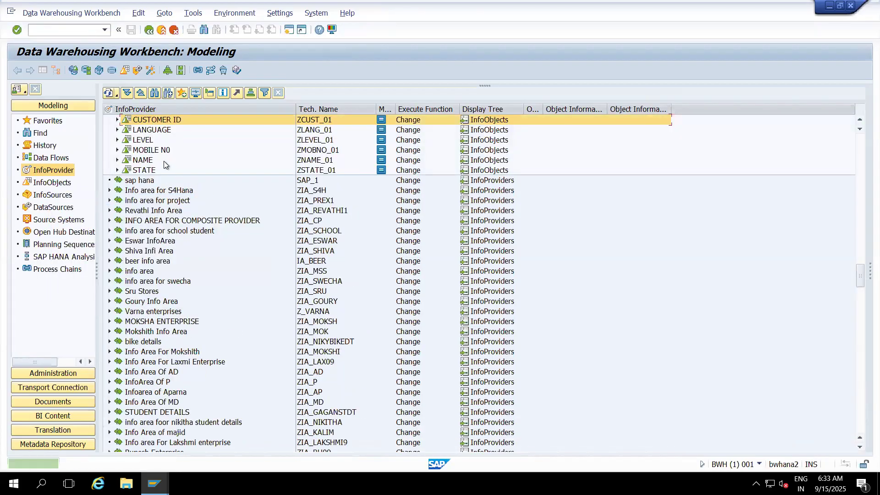
- Open the details of the CUSTOMER ID characteristic ZCUST_01 and show its attributes without the navigation tree
{"action": "left_click", "coordinate": [117, 120]}
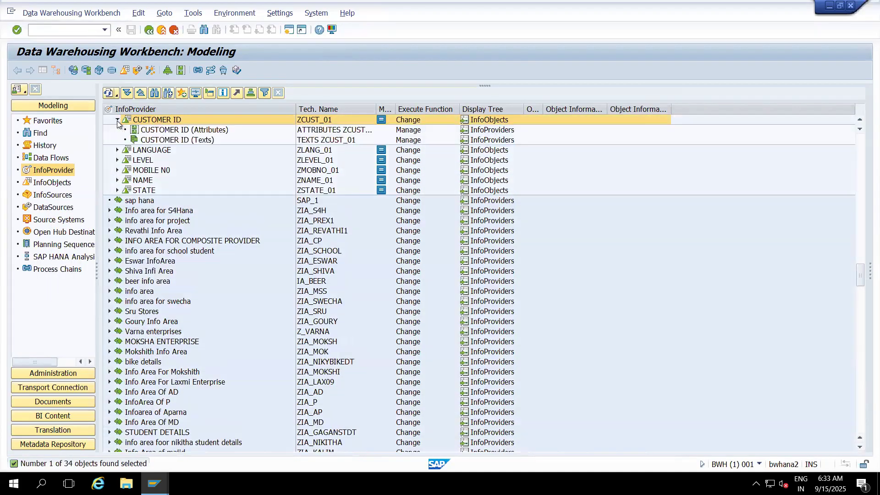
{"action": "double_click", "coordinate": [144, 121]}
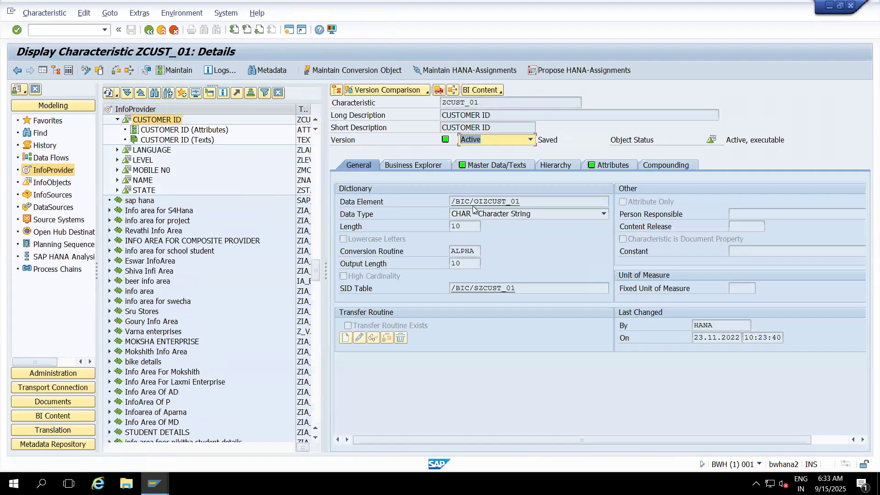
{"action": "left_click", "coordinate": [603, 167]}
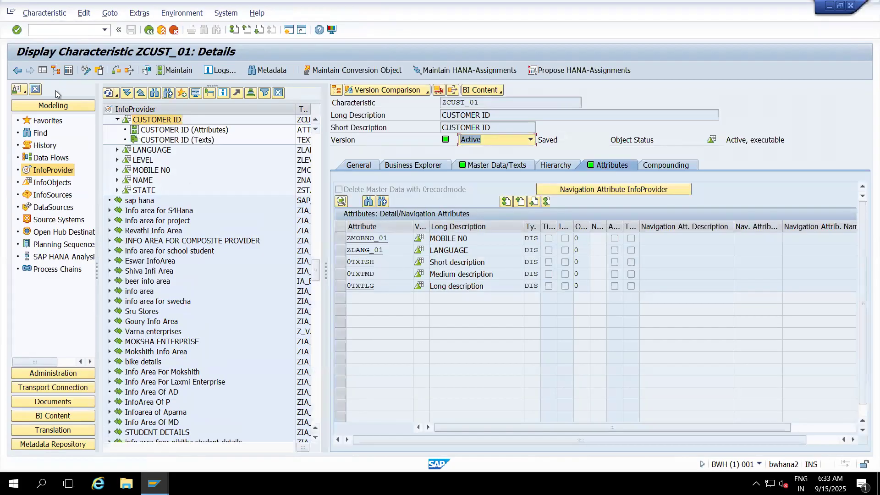
{"action": "left_click", "coordinate": [43, 71]}
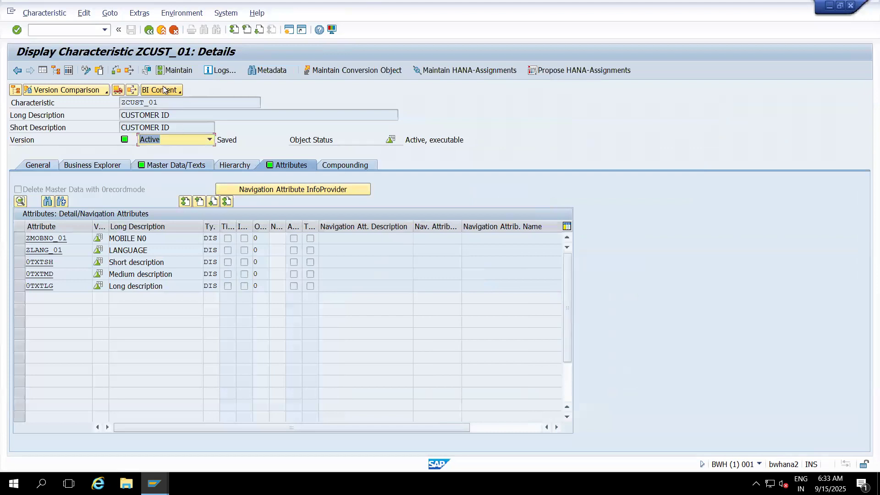
- Examine the technical name, general settings and master data and text settings of characteristic ZCUST_01
{"action": "left_click", "coordinate": [167, 102]}
{"action": "left_click_drag", "start_coordinate": [168, 103], "coordinate": [110, 104]}
{"action": "left_click", "coordinate": [108, 103]}
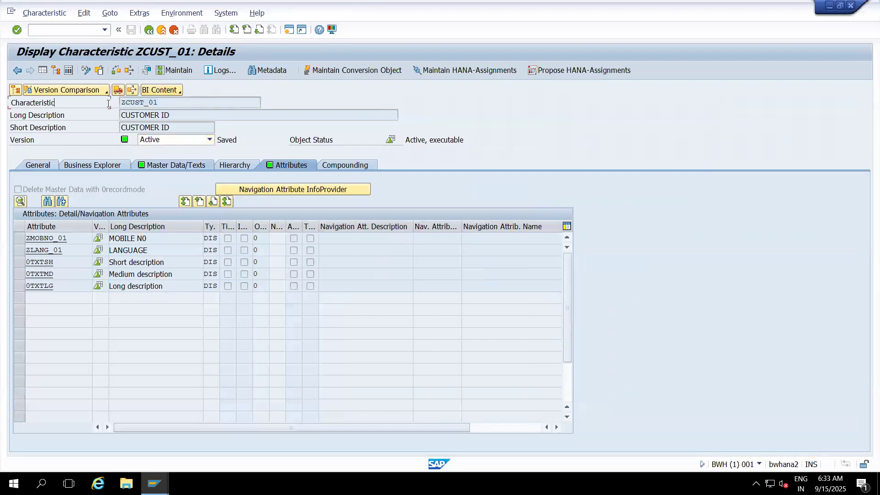
{"action": "left_click", "coordinate": [41, 164]}
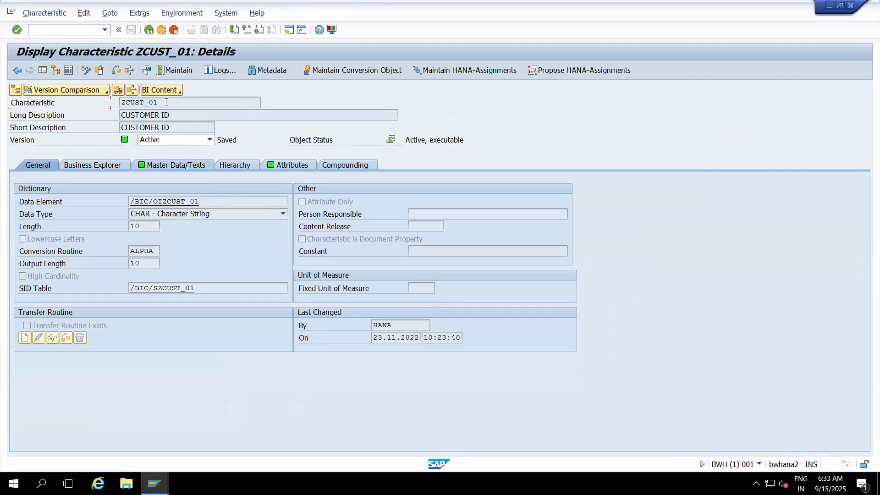
{"action": "left_click_drag", "start_coordinate": [166, 101], "coordinate": [120, 103]}
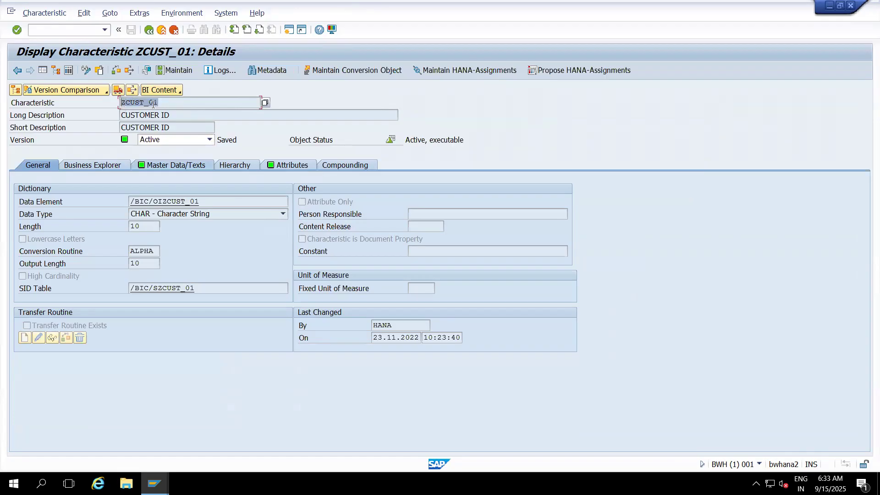
{"action": "left_click", "coordinate": [165, 104]}
{"action": "left_click", "coordinate": [178, 166]}
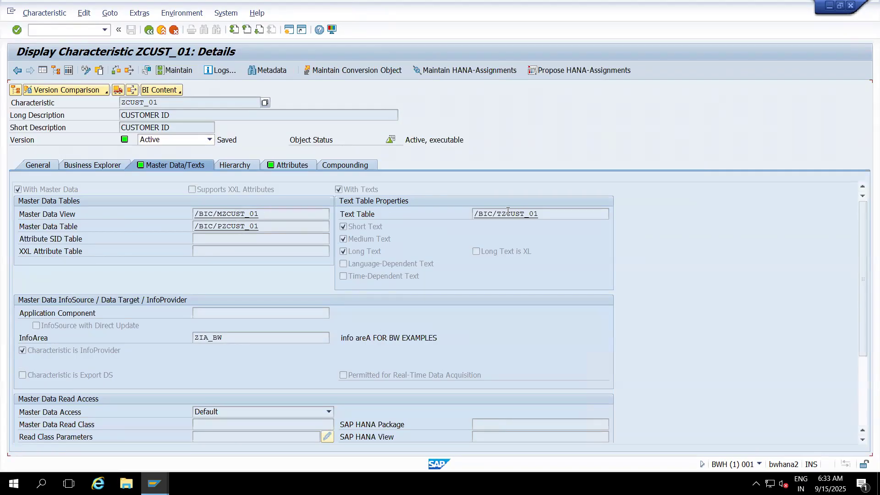
- Go through the attributes ZMOBNO_01, ZLANG_01, 0TXTSH, 0TXTMD and 0TXTLG, and try to switch the characteristic to change mode
{"action": "left_click", "coordinate": [296, 165]}
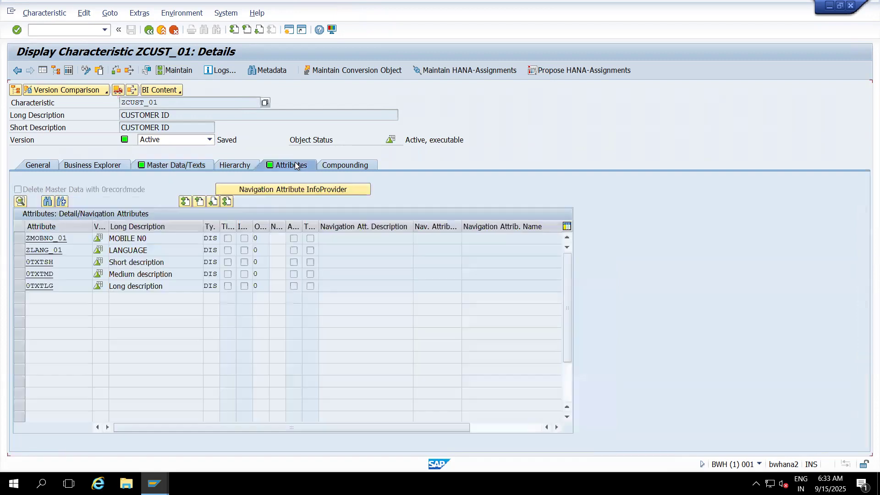
{"action": "left_click", "coordinate": [71, 238]}
{"action": "left_click", "coordinate": [72, 250]}
{"action": "left_click", "coordinate": [72, 262]}
{"action": "left_click", "coordinate": [71, 274]}
{"action": "left_click", "coordinate": [71, 287]}
{"action": "left_click", "coordinate": [86, 71]}
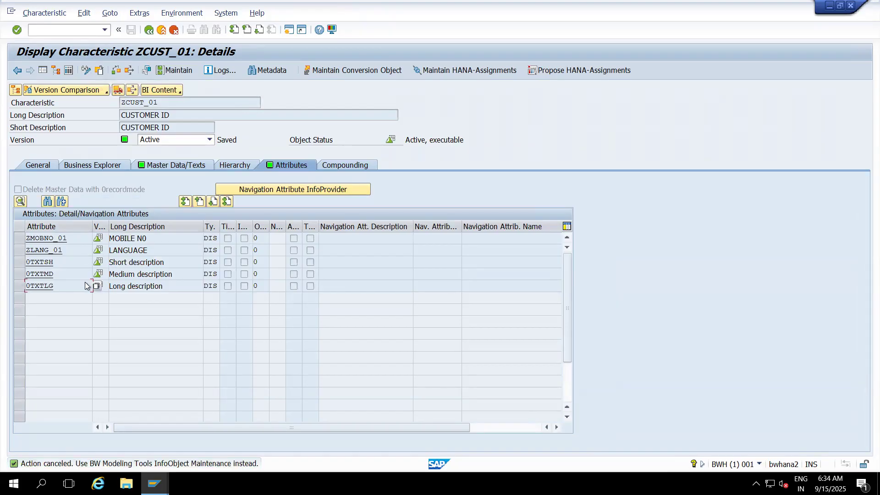
- Copy the technical name ZCUST_01 and review the characteristic's master data settings and attributes again
{"action": "left_click", "coordinate": [159, 102]}
{"action": "left_click_drag", "start_coordinate": [158, 101], "coordinate": [118, 108]}
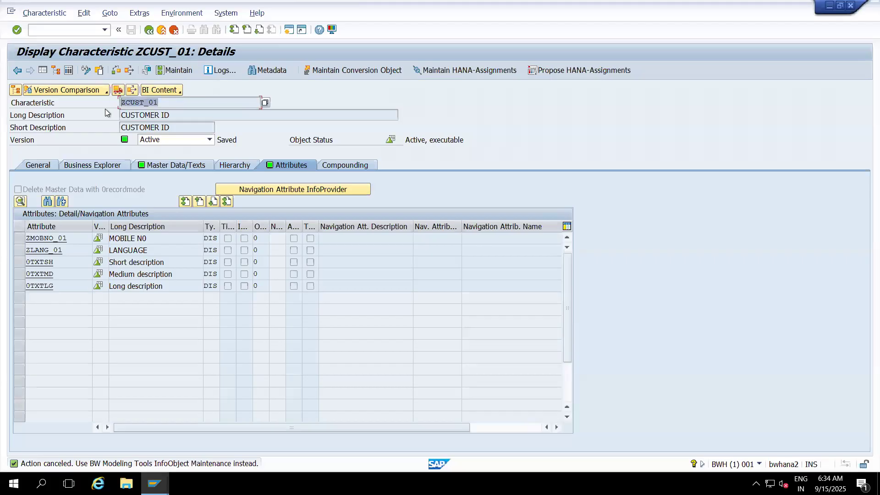
{"action": "key", "text": "ctrl+c"}
{"action": "left_click", "coordinate": [176, 168]}
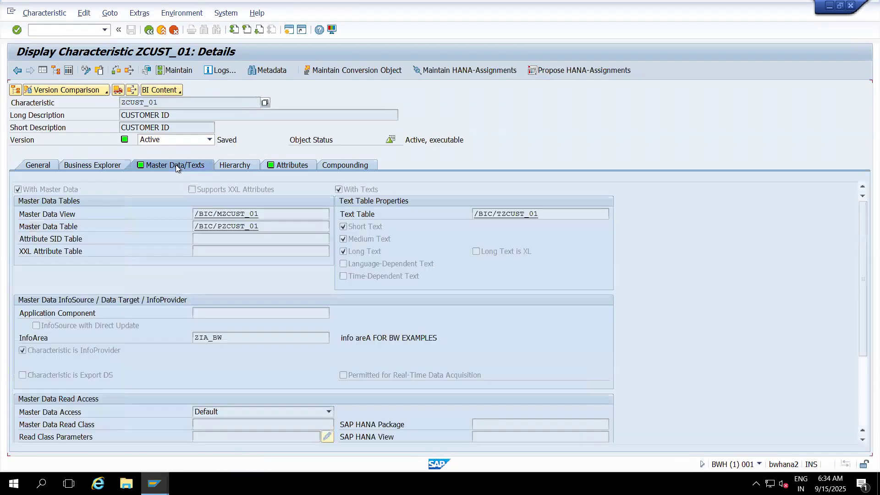
{"action": "left_click", "coordinate": [286, 166]}
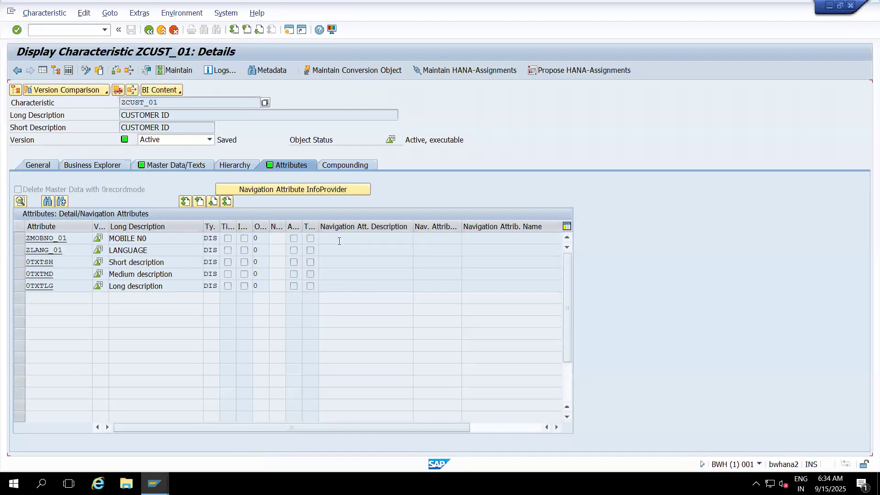
- Start SAP HANA Studio from the desktop
{"action": "key", "text": "super+d"}
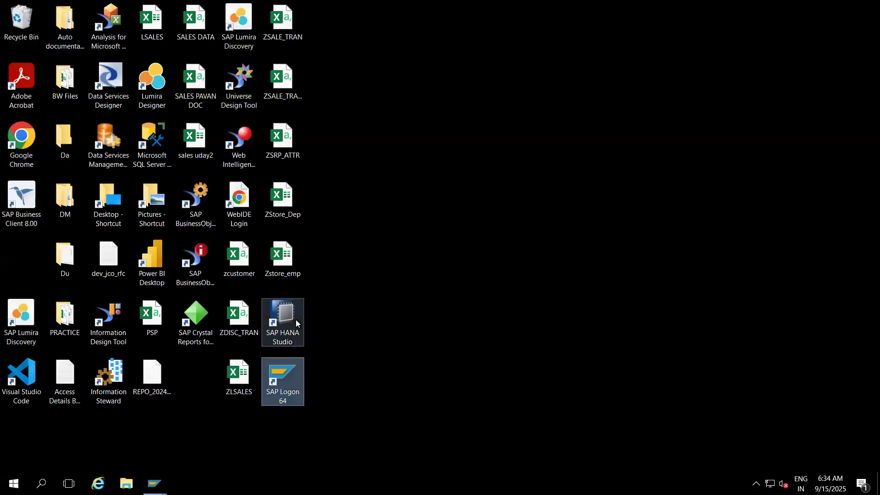
{"action": "double_click", "coordinate": [296, 321]}
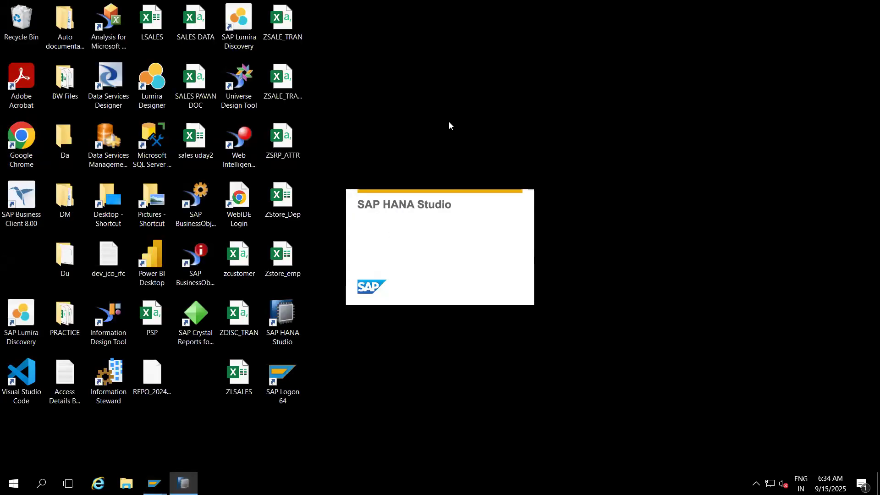
{"action": "left_click", "coordinate": [516, 274]}
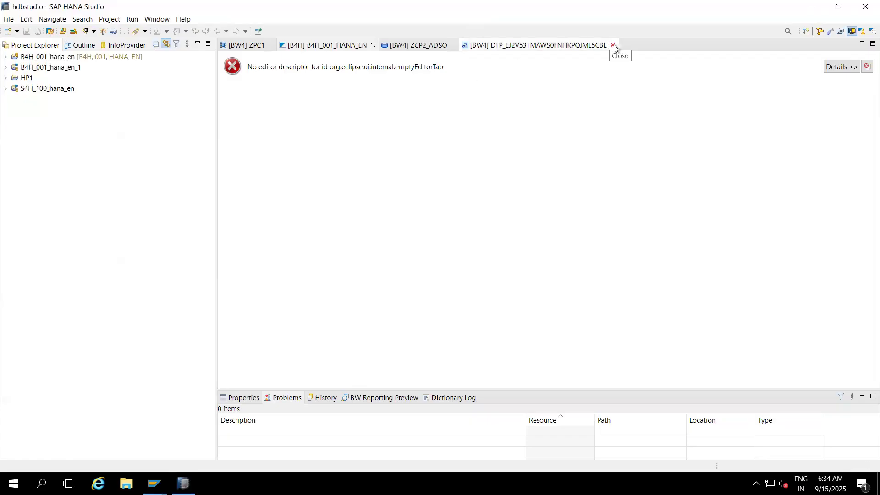
- Close the leftover DTP, ZCP2_ADSO and B4H_001_HANA_EN editors
{"action": "left_click", "coordinate": [614, 45]}
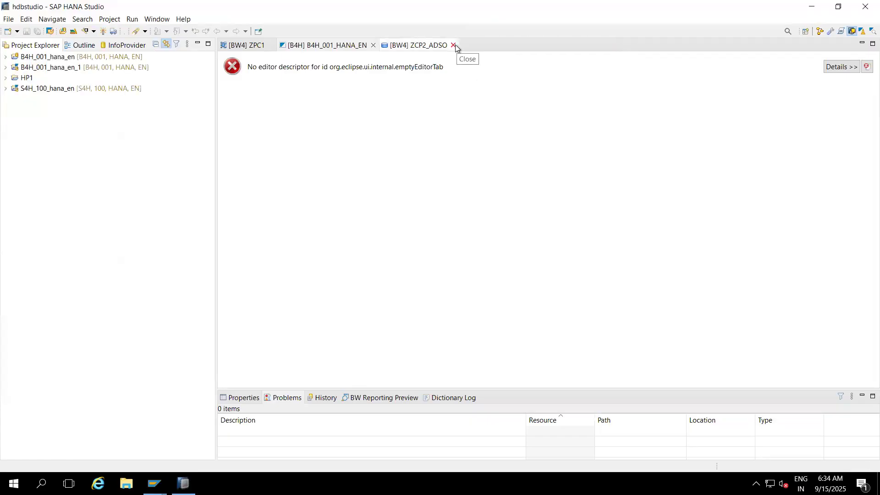
{"action": "left_click", "coordinate": [454, 45]}
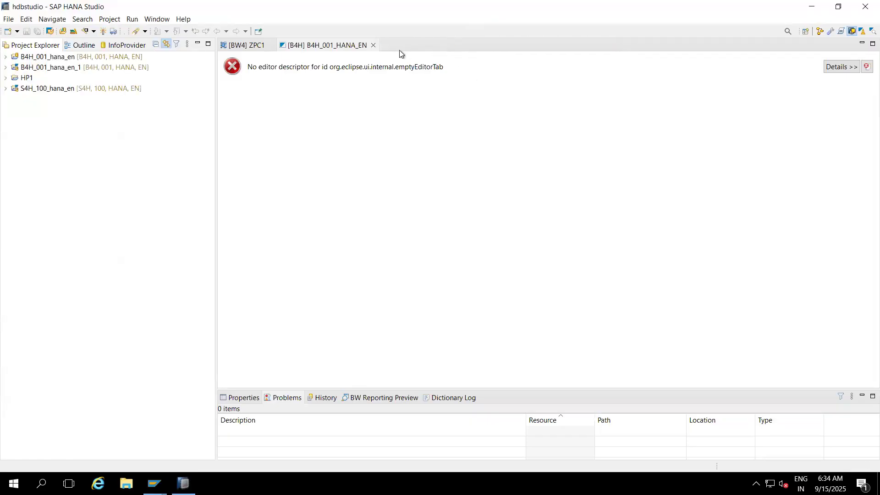
{"action": "left_click", "coordinate": [373, 46]}
- Log on to project B4H_001_hana_en with the account password and close the ZPC1 data flow editor
{"action": "left_click", "coordinate": [272, 46]}
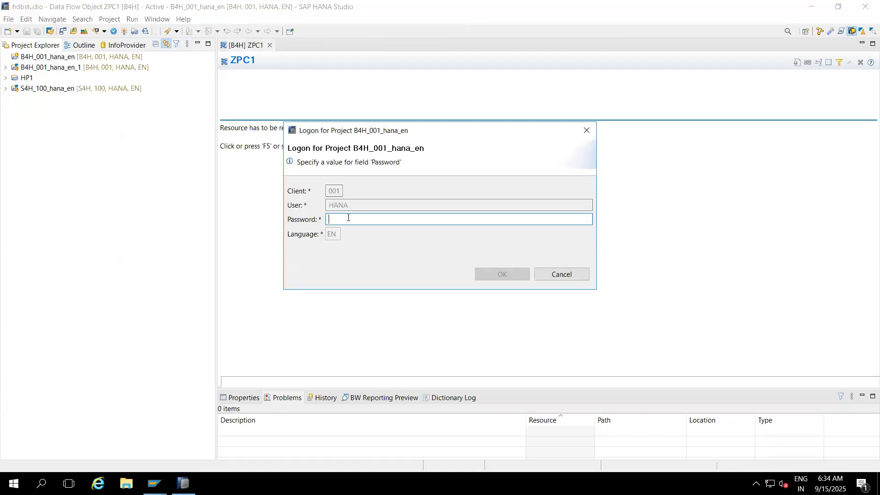
{"action": "type", "text": "*****"}
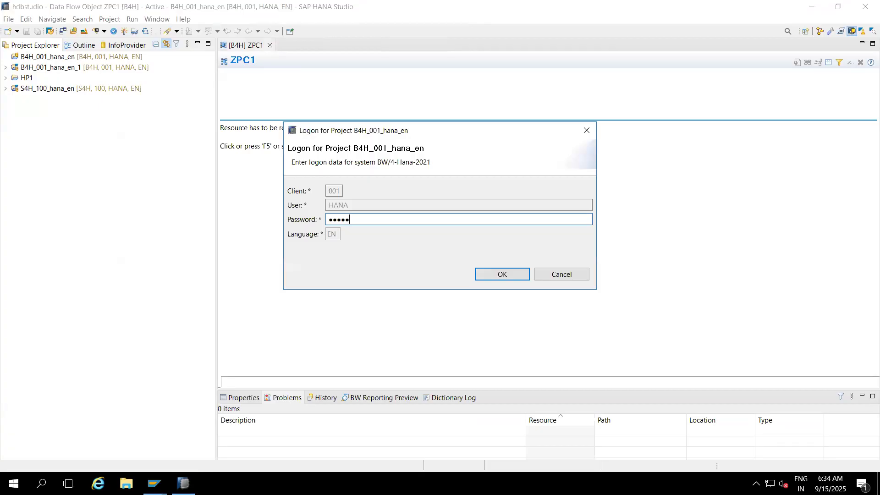
{"action": "type", "text": "***"}
{"action": "key", "text": "Return"}
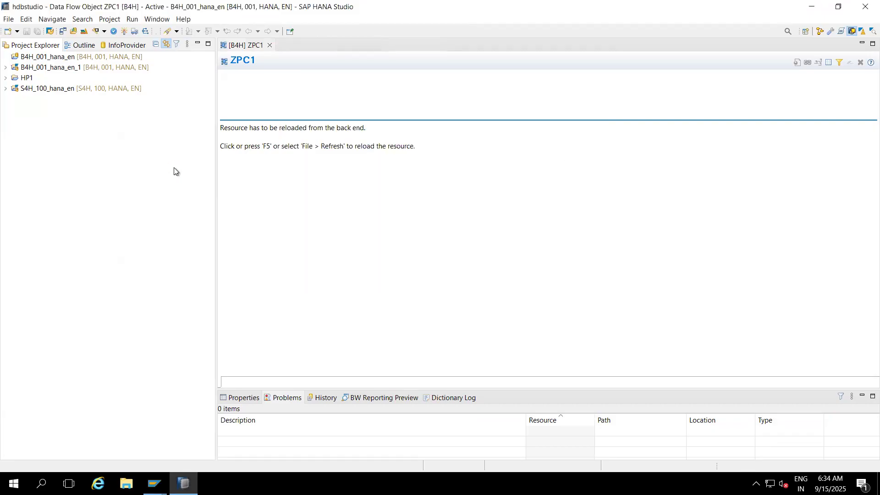
{"action": "left_click", "coordinate": [270, 45]}
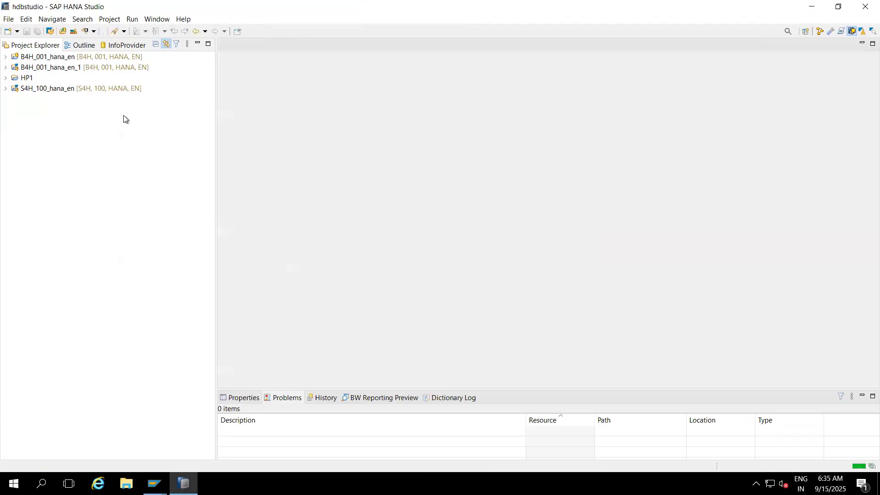
- Try to open the BW object ZCUST_01 from project B4H_001_hana_en
{"action": "left_click", "coordinate": [6, 56]}
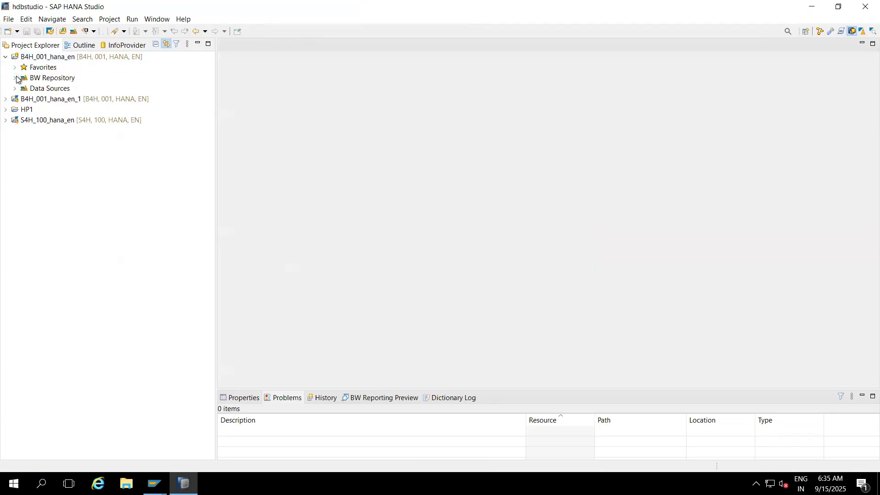
{"action": "left_click", "coordinate": [15, 77]}
{"action": "left_click", "coordinate": [62, 32]}
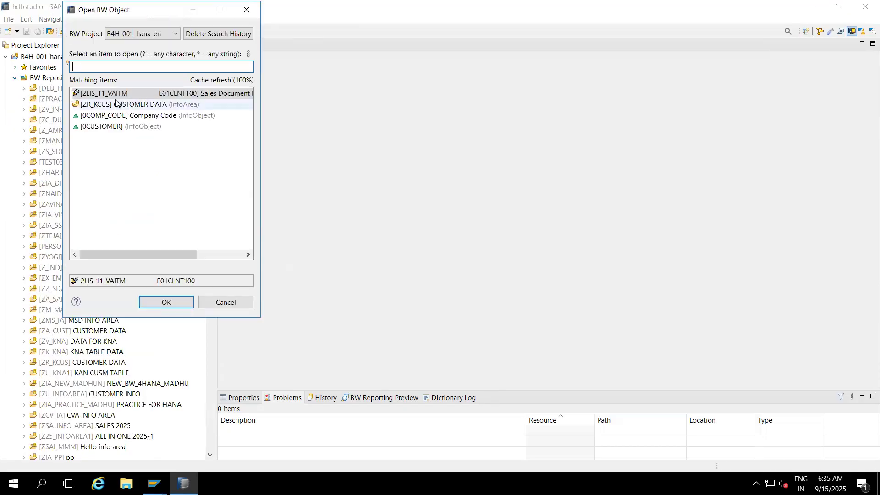
{"action": "key", "text": "ctrl+v"}
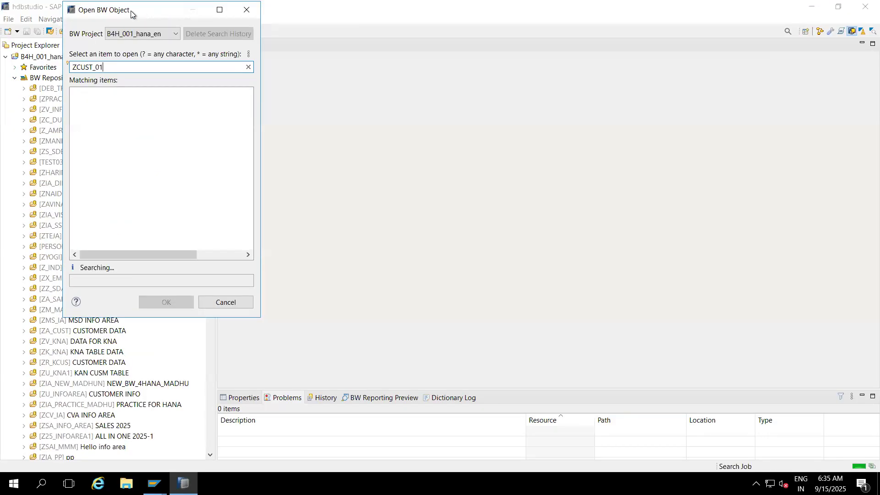
{"action": "left_click_drag", "start_coordinate": [131, 10], "coordinate": [282, 37]}
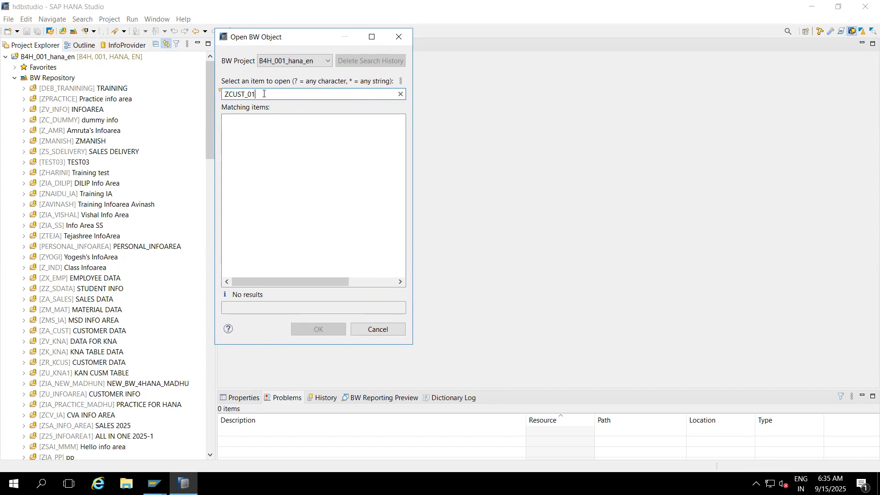
{"action": "left_click", "coordinate": [404, 38]}
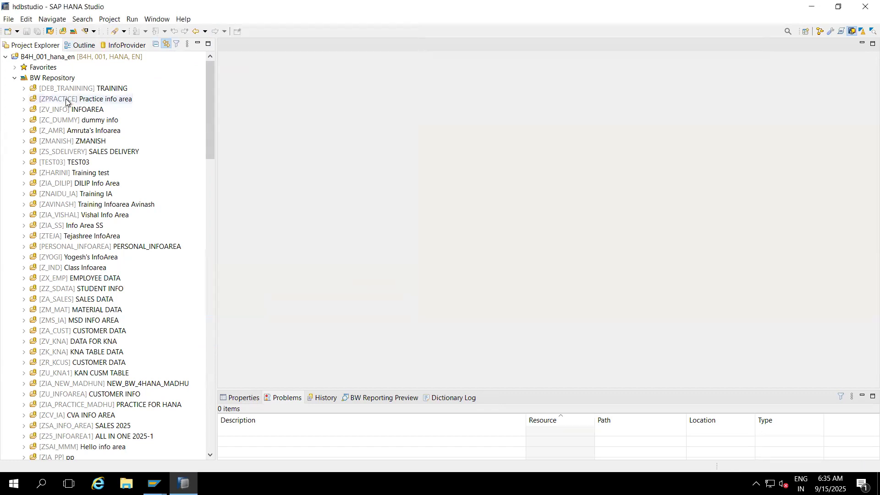
{"action": "left_click", "coordinate": [7, 58]}
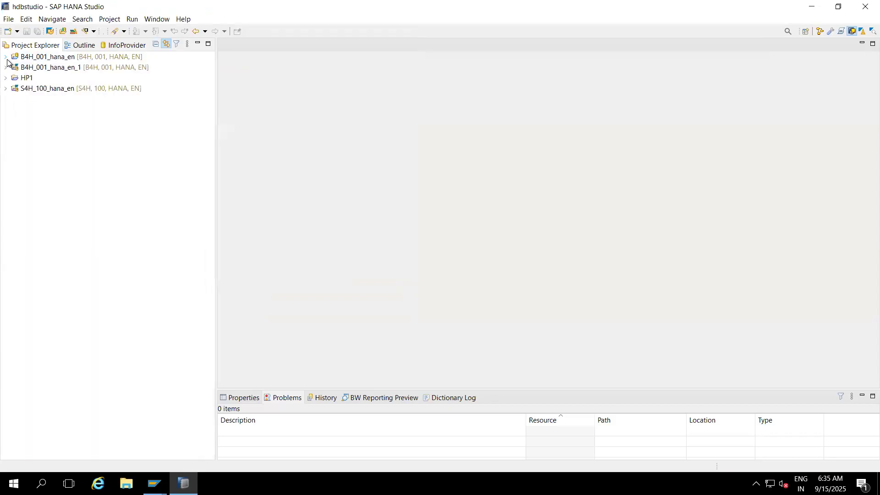
- Create a BW project on the BWHANA system connection, logging on to client 001 in language EN with the account password
{"action": "left_click", "coordinate": [17, 31]}
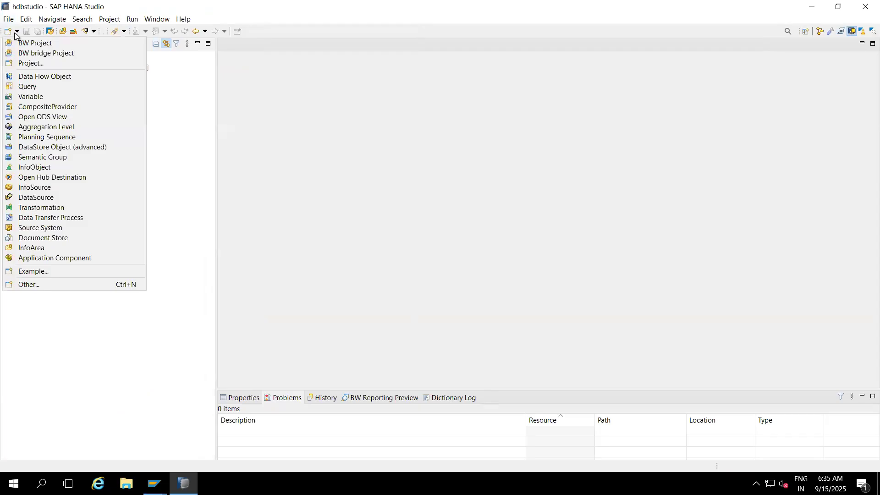
{"action": "left_click", "coordinate": [31, 43]}
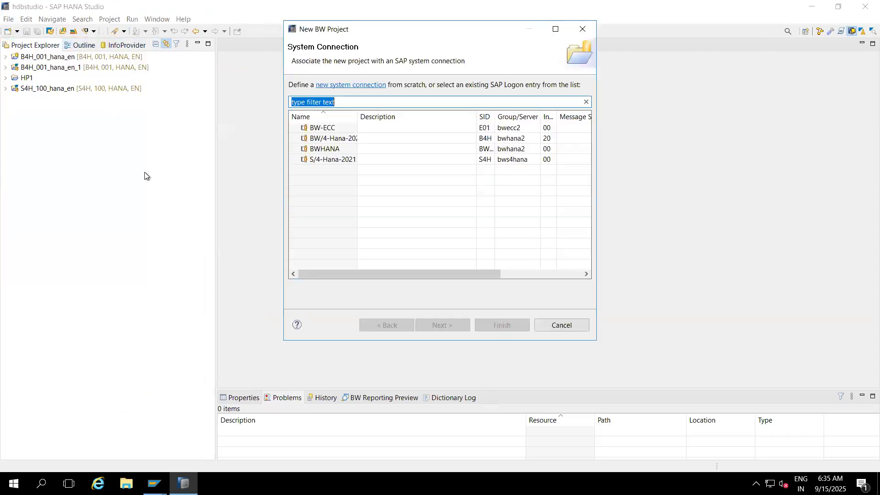
{"action": "left_click", "coordinate": [322, 150]}
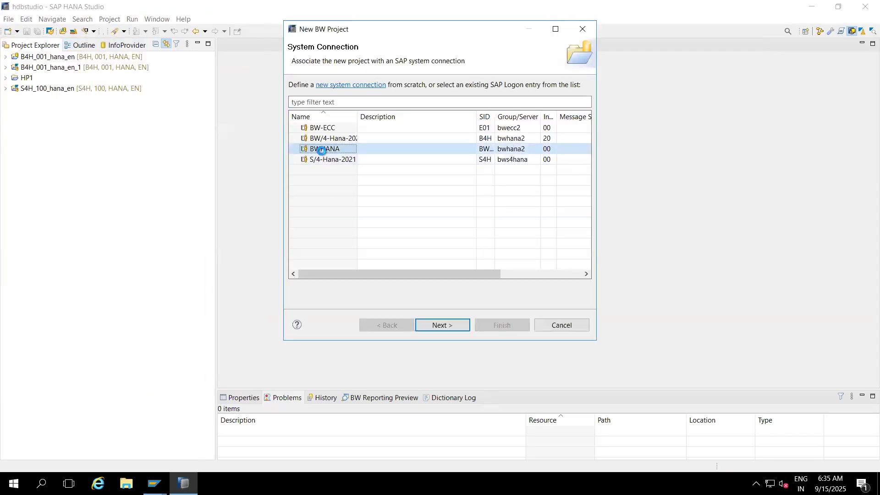
{"action": "left_click", "coordinate": [435, 362]}
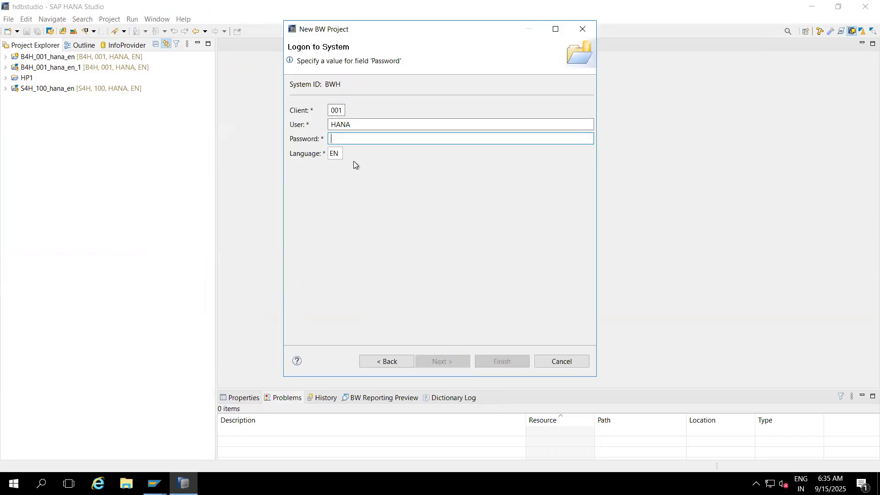
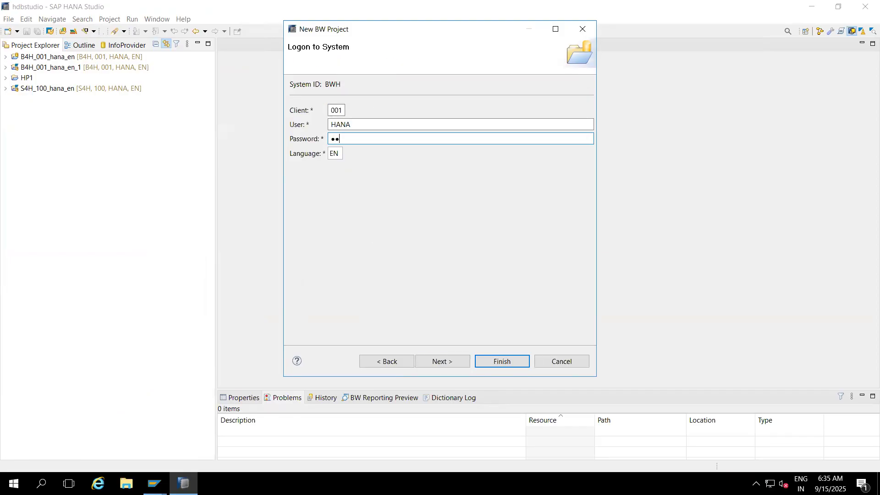
{"action": "left_click", "coordinate": [489, 363]}
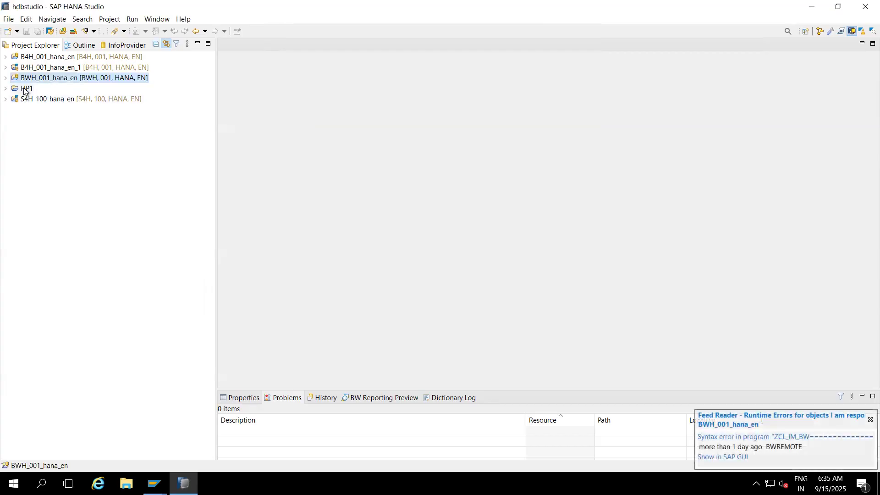
- Search the new BWH_001_hana_en project for the BW object ZCUST_01
{"action": "left_click", "coordinate": [6, 78]}
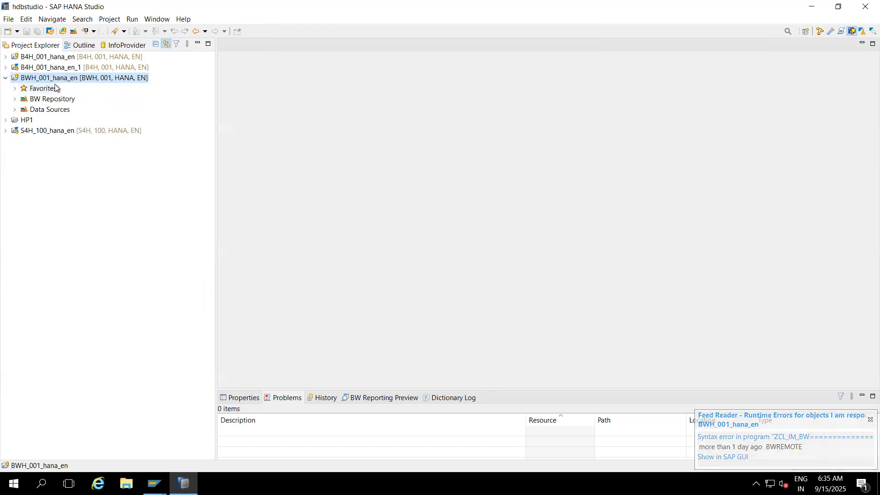
{"action": "left_click", "coordinate": [64, 31]}
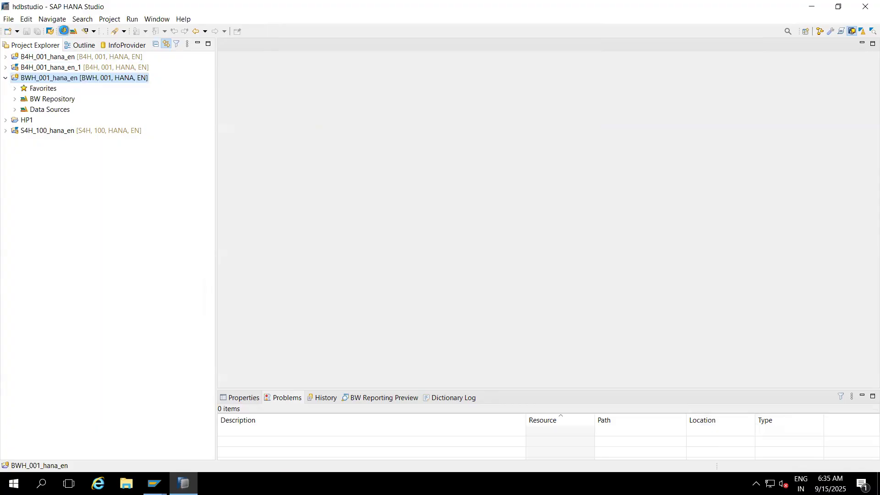
{"action": "type", "text": "ZCUST_01"}
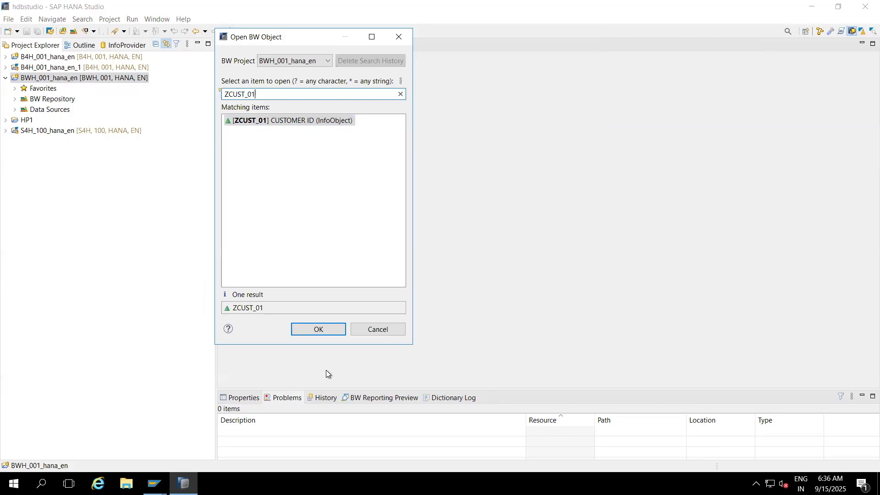
- Check the technical name and attributes of characteristic ZCUST_01 in SAP GUI, and return to SAP HANA Studio
{"action": "left_click", "coordinate": [155, 483]}
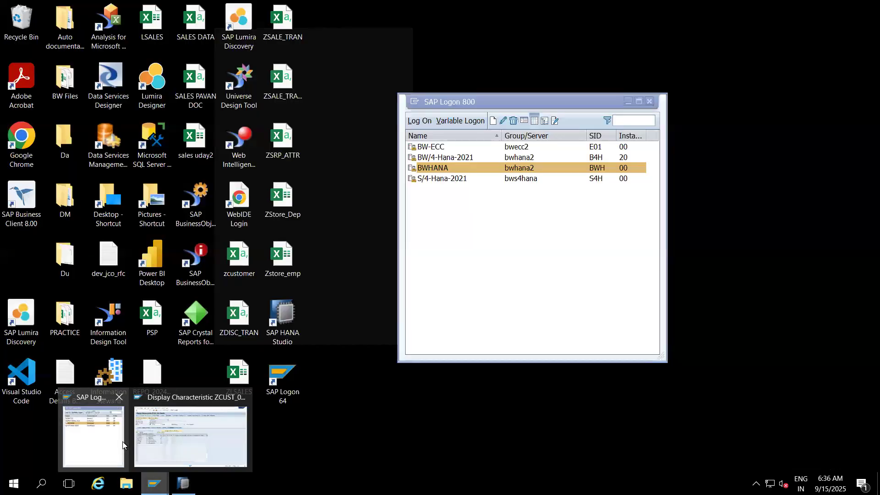
{"action": "left_click", "coordinate": [123, 442]}
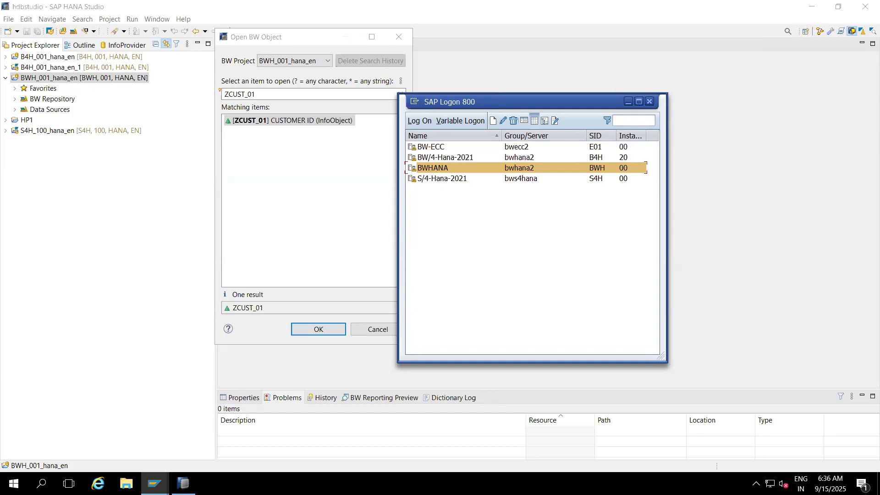
{"action": "mouse_move", "coordinate": [183, 484]}
{"action": "left_click", "coordinate": [172, 414]}
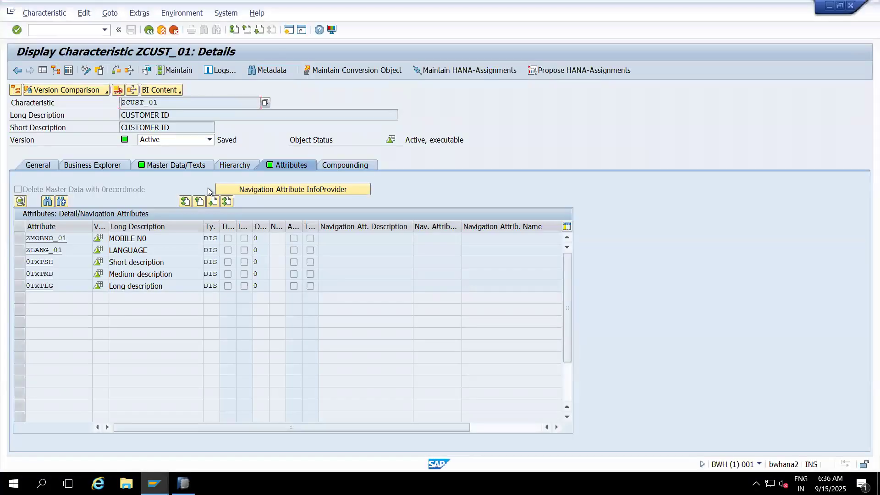
{"action": "left_click_drag", "start_coordinate": [169, 101], "coordinate": [105, 100]}
{"action": "left_click", "coordinate": [829, 6]}
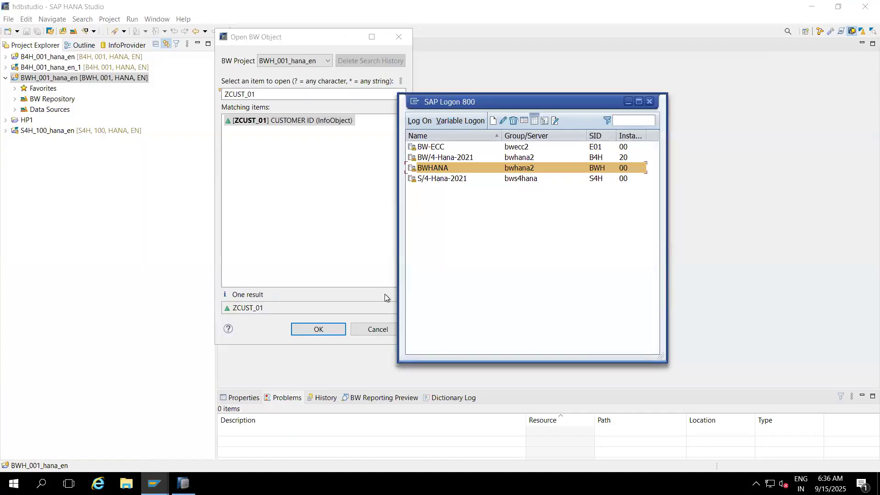
{"action": "left_click", "coordinate": [184, 484]}
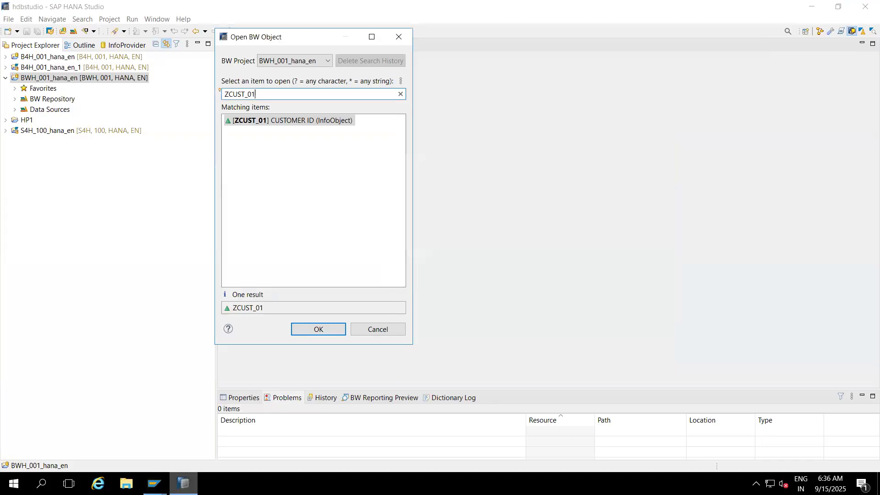
- Open the ZCUST_01 CUSTOMER ID InfoObject and make its attribute list editable
{"action": "double_click", "coordinate": [264, 121]}
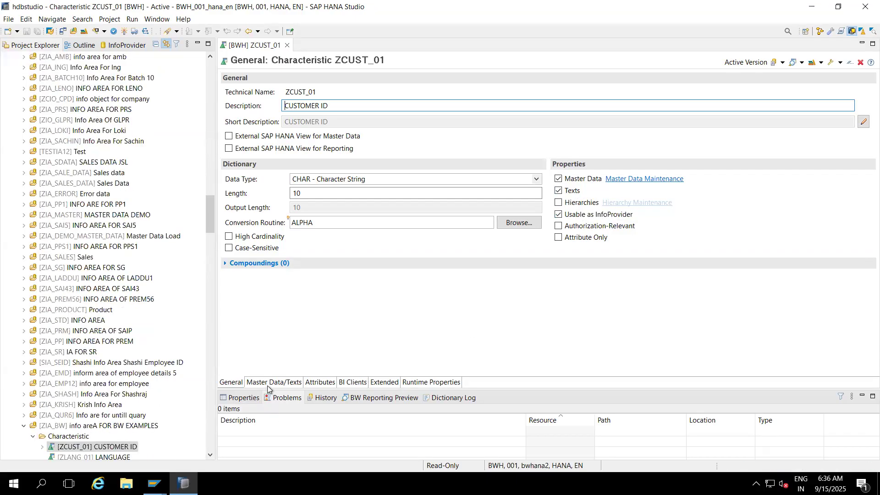
{"action": "left_click", "coordinate": [312, 383]}
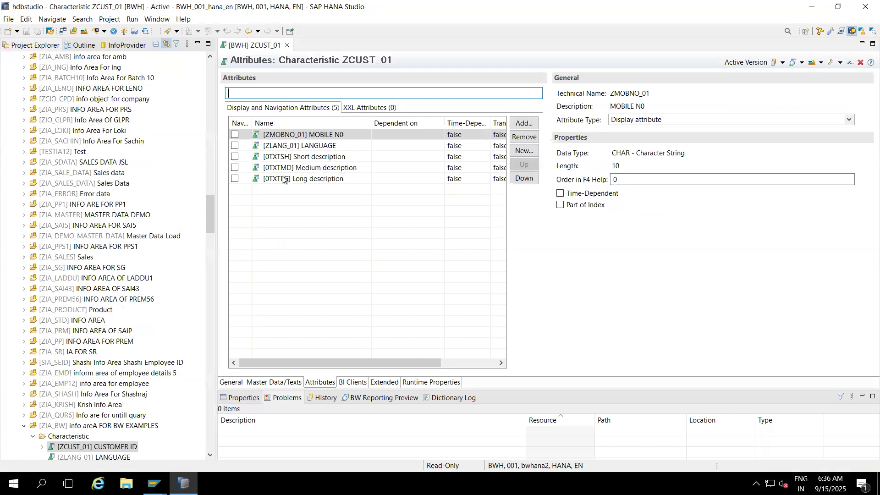
{"action": "left_click", "coordinate": [235, 168]}
{"action": "left_click", "coordinate": [563, 247]}
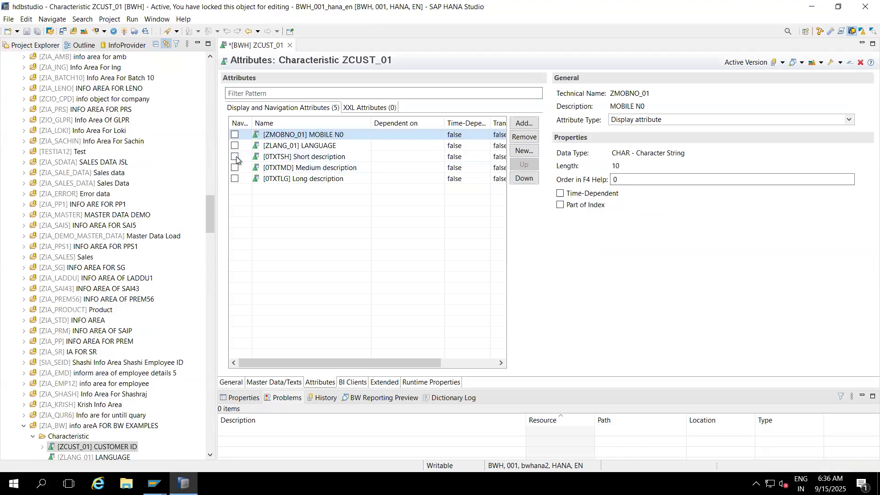
- Remove the attributes 0TXTSH, 0TXTMD, 0TXTLG and ZLANG_01 from characteristic ZCUST_01
{"action": "left_click", "coordinate": [368, 155]}
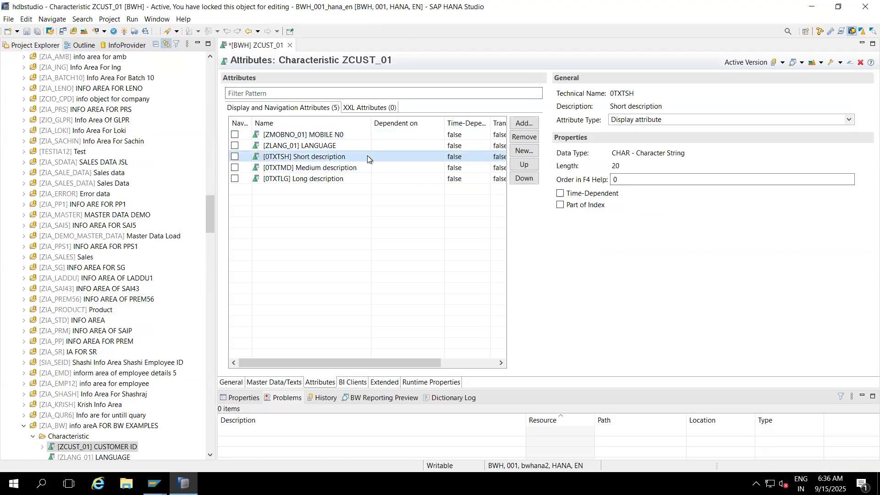
{"action": "left_click", "coordinate": [524, 139]}
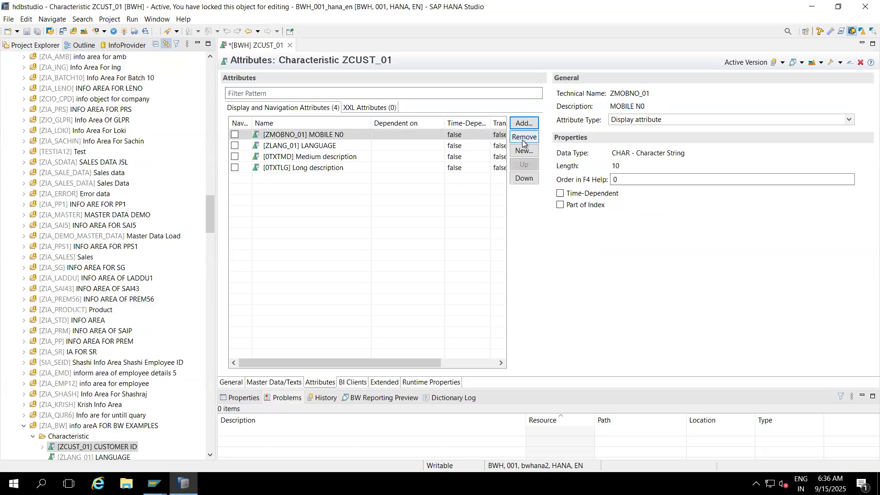
{"action": "left_click", "coordinate": [347, 156]}
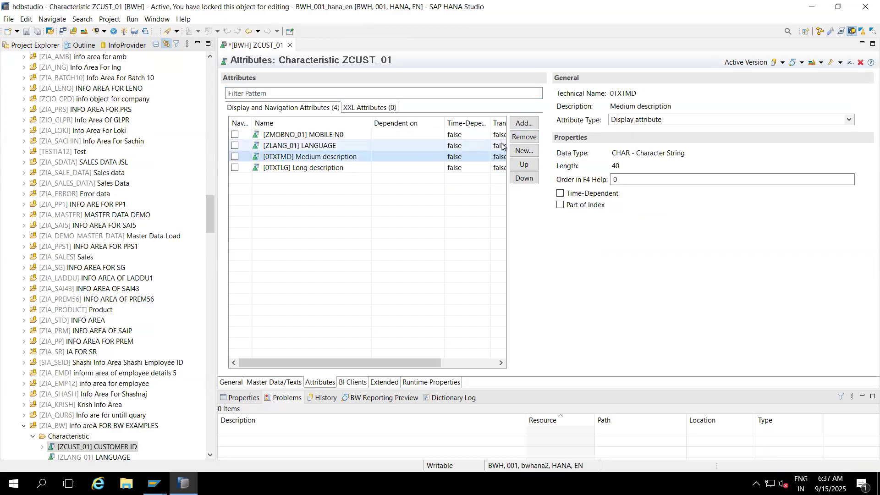
{"action": "left_click", "coordinate": [522, 137]}
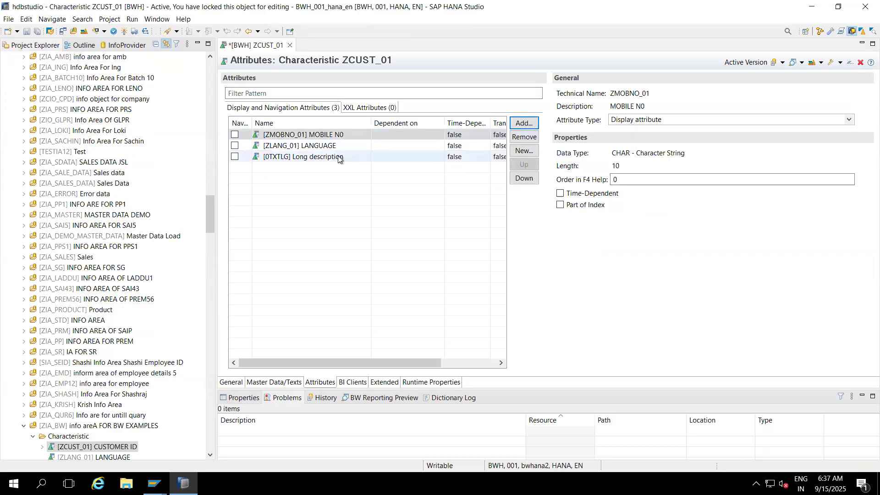
{"action": "left_click", "coordinate": [338, 158]}
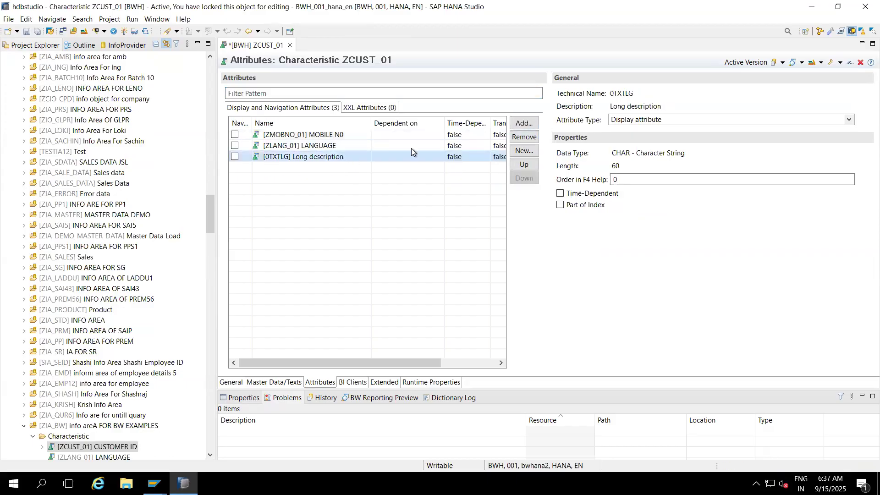
{"action": "left_click", "coordinate": [518, 137]}
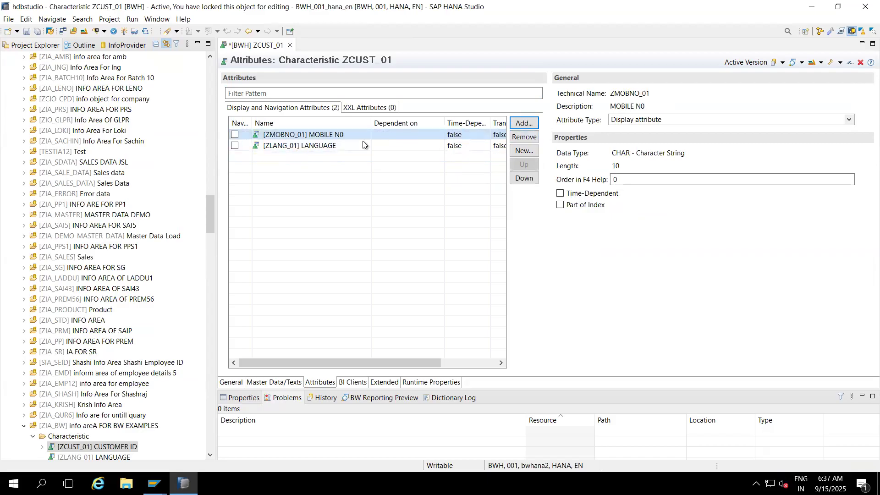
{"action": "left_click", "coordinate": [326, 146]}
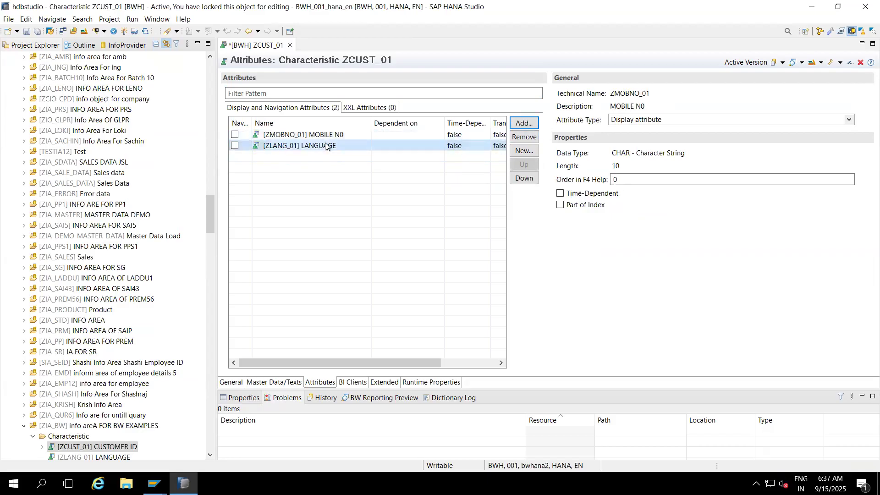
{"action": "left_click", "coordinate": [525, 137]}
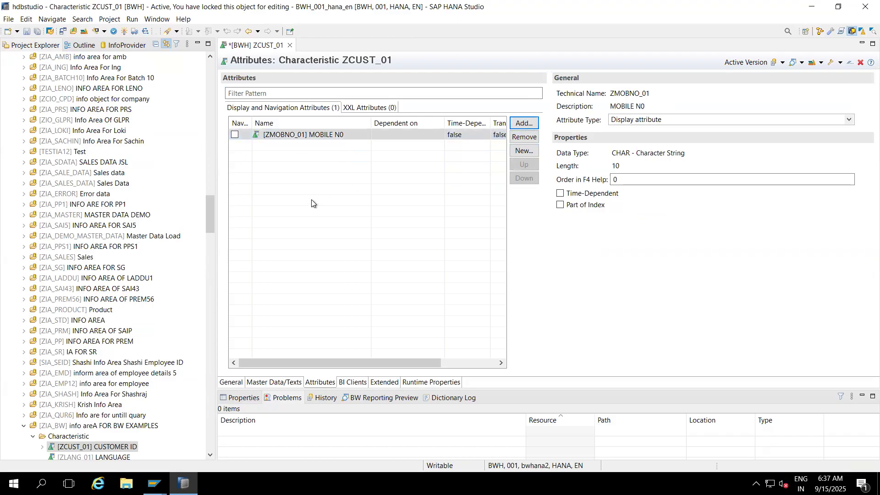
- Find InfoObjects matching zcust* and add ZCUSTEM CUSTOMER EMAIL as an attribute of characteristic ZCUST_01
{"action": "left_click", "coordinate": [233, 147]}
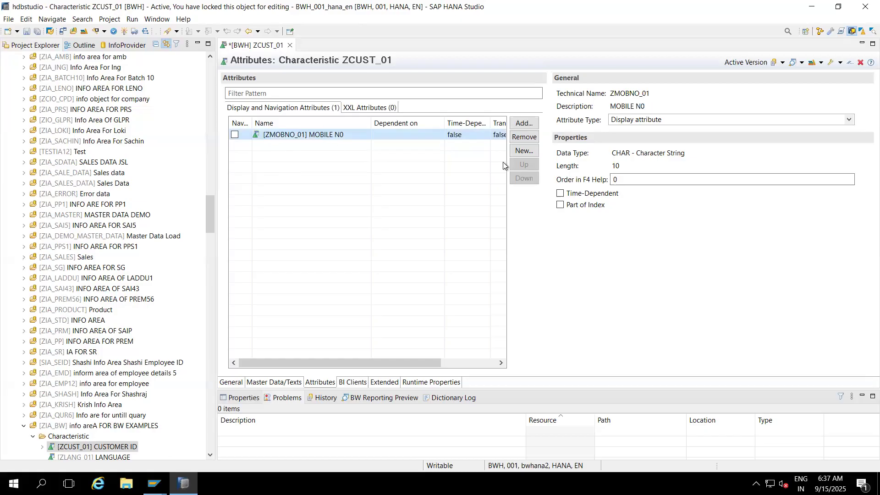
{"action": "left_click", "coordinate": [524, 123]}
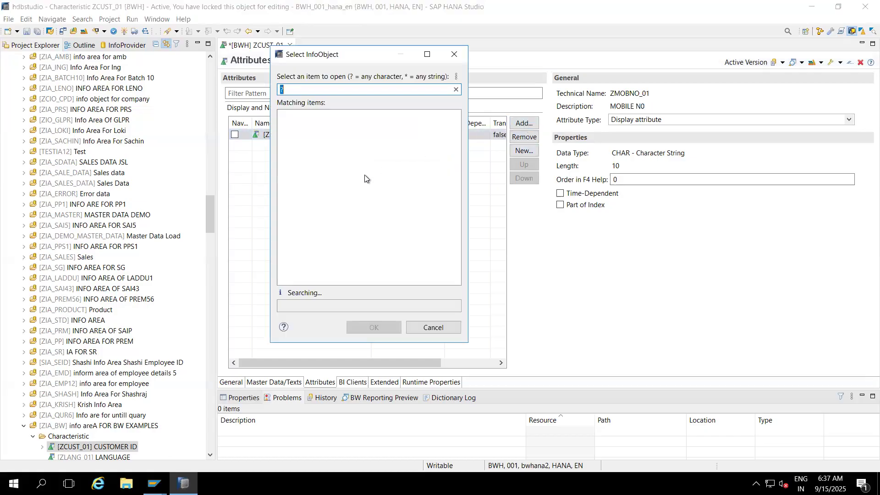
{"action": "key", "text": "BackSpace"}
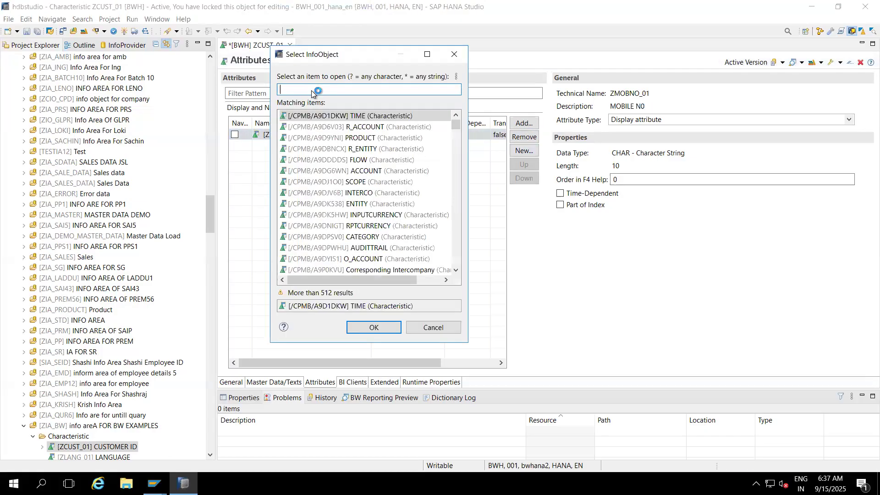
{"action": "type", "text": "zcust"}
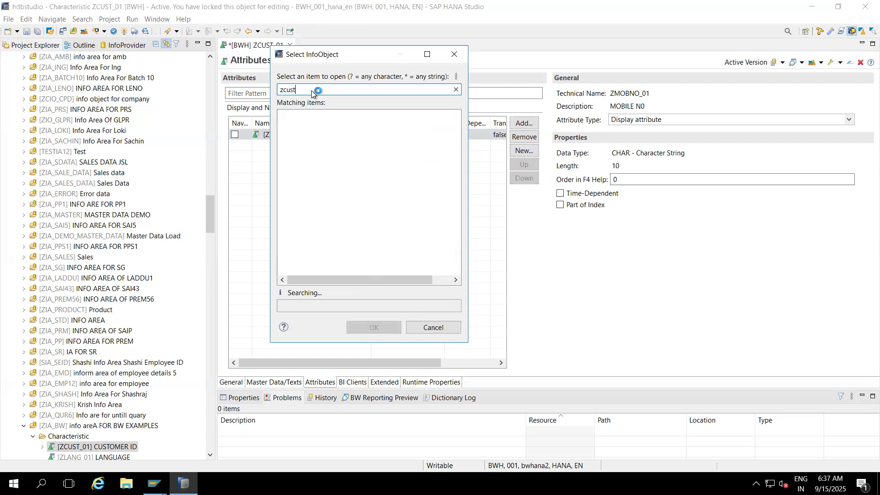
{"action": "type", "text": "*"}
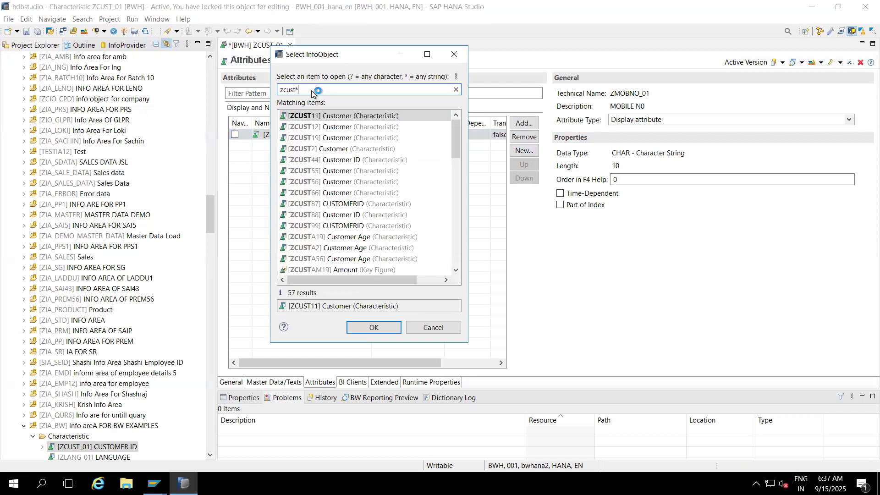
{"action": "left_click", "coordinate": [457, 192]}
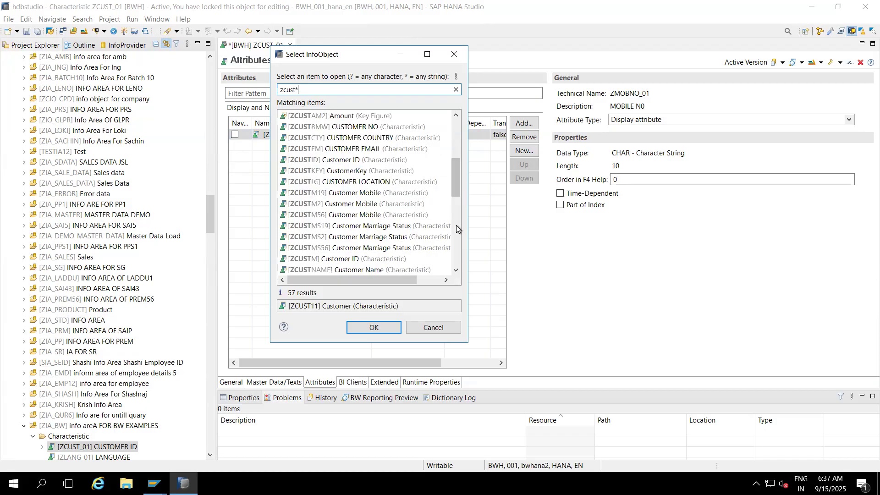
{"action": "double_click", "coordinate": [367, 149]}
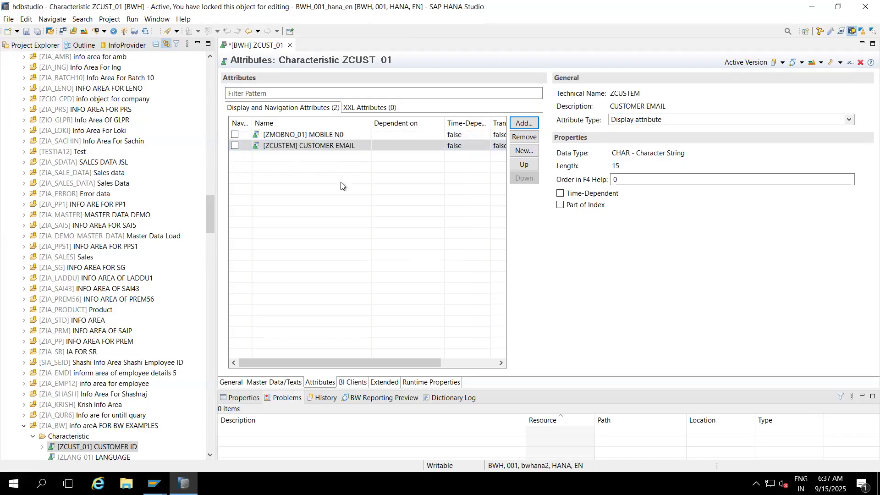
- Find InfoObjects matching Z*na, add ZCNAME Customer Name as an attribute of ZCUST_01, and activate the characteristic
{"action": "left_click", "coordinate": [524, 123]}
{"action": "left_click", "coordinate": [303, 88]}
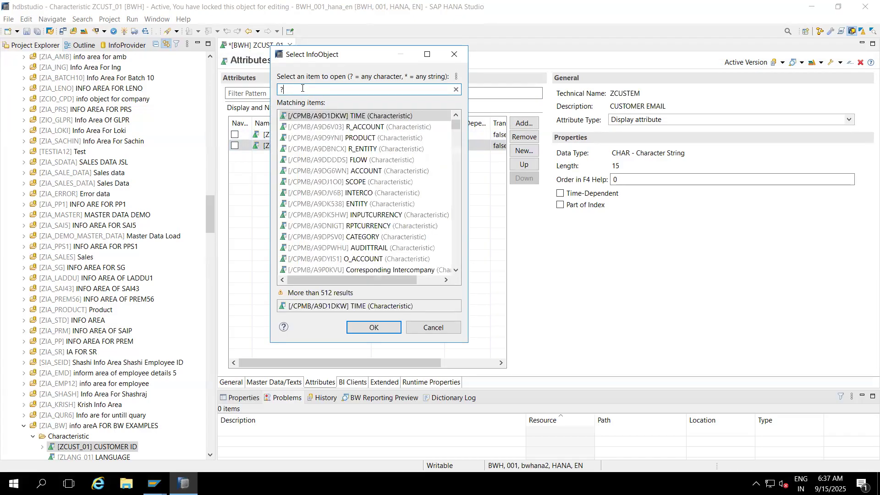
{"action": "key", "text": "BackSpace"}
{"action": "type", "text": "*Z"}
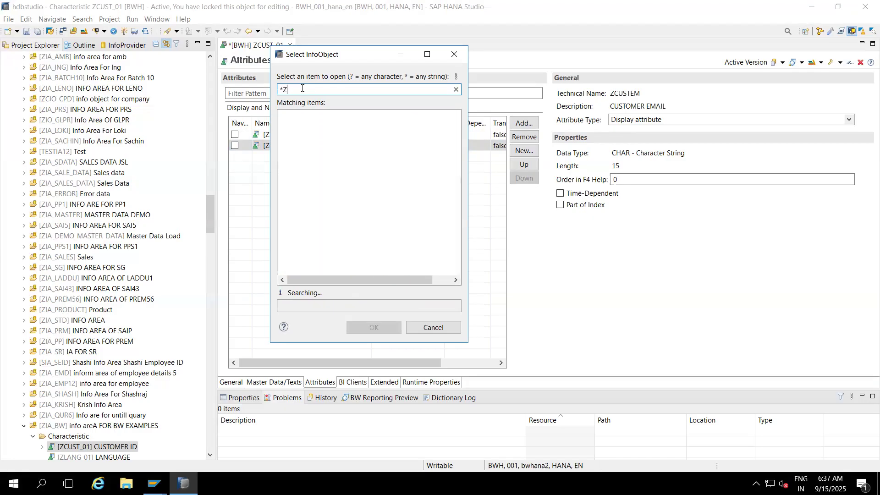
{"action": "type", "text": "*"}
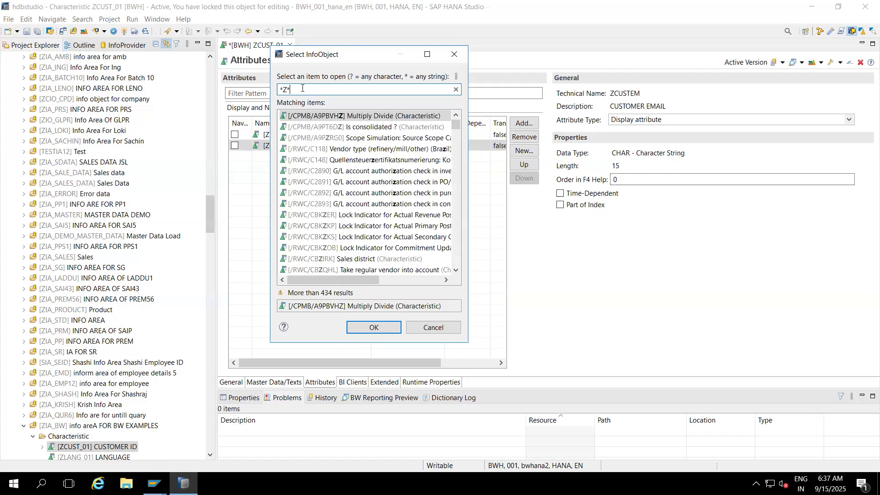
{"action": "key", "text": "BackSpace"}
{"action": "key", "text": "BackSpace"}
{"action": "key", "text": "BackSpace"}
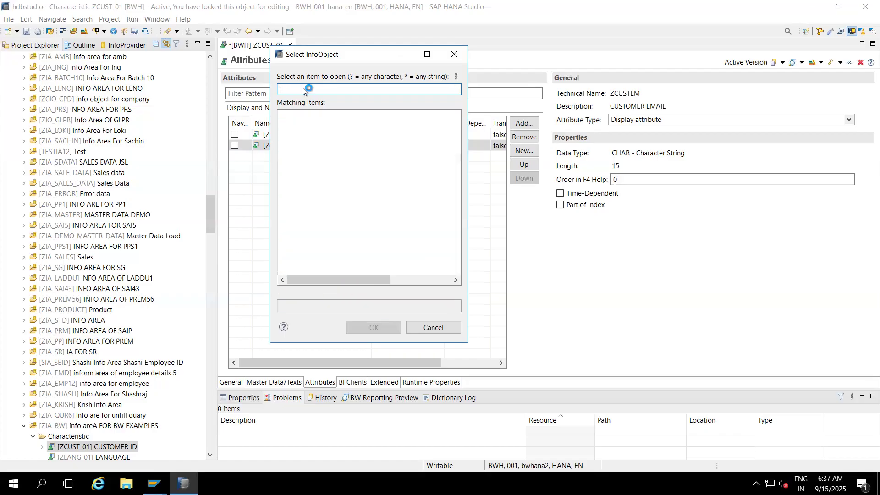
{"action": "type", "text": "Z*na"}
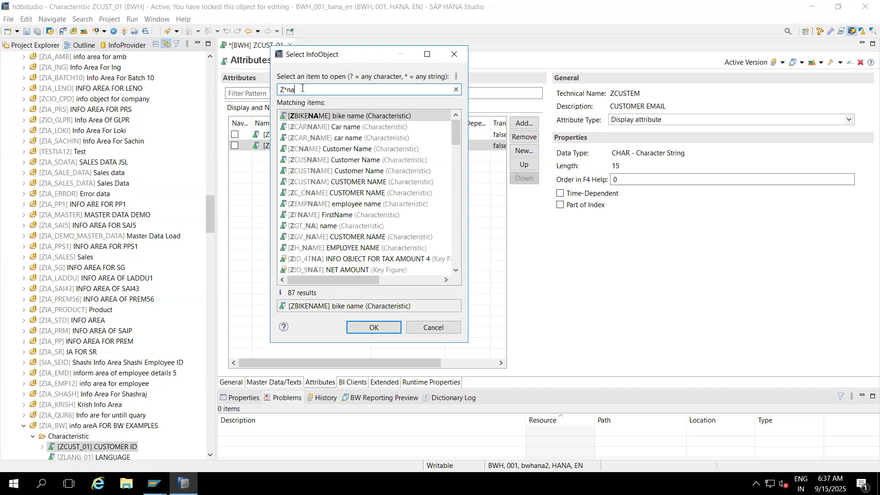
{"action": "double_click", "coordinate": [321, 149]}
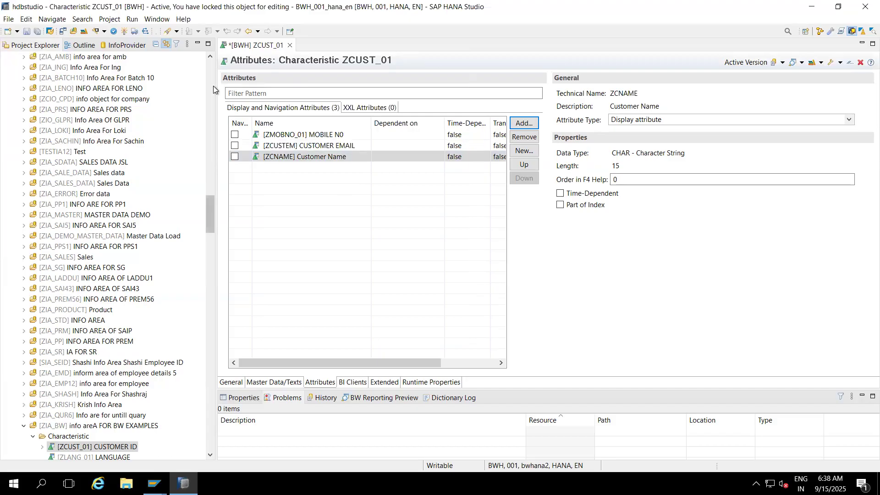
{"action": "left_click", "coordinate": [122, 32]}
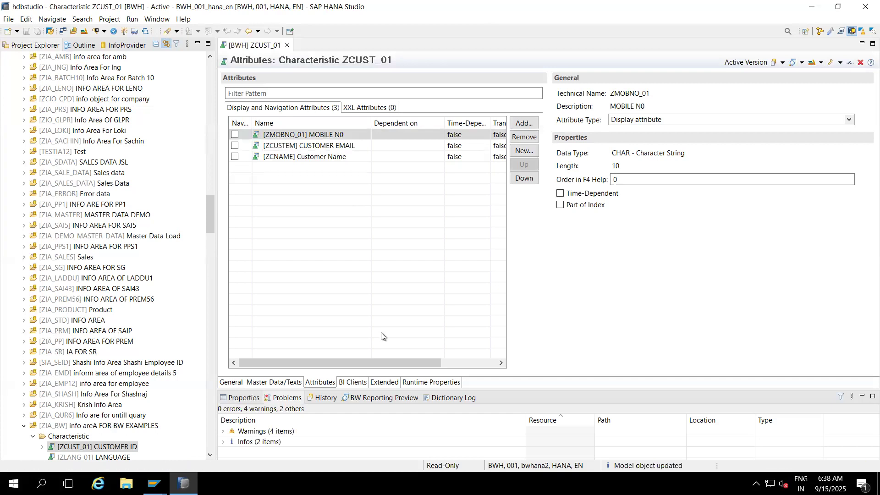
- Switch to SAP GUI, leave the ZCUST_01 details, and restart the Data Warehousing Workbench with transaction /nrsa1
{"action": "mouse_move", "coordinate": [155, 481]}
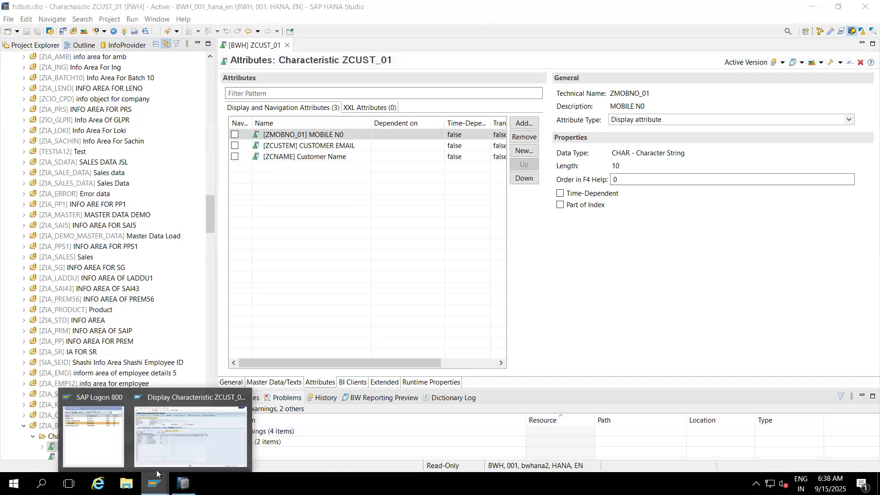
{"action": "left_click", "coordinate": [181, 413]}
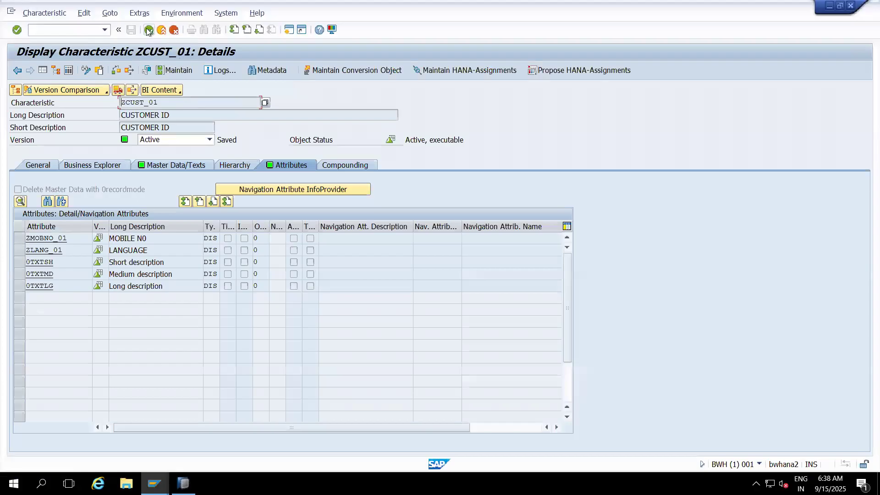
{"action": "left_click", "coordinate": [147, 30]}
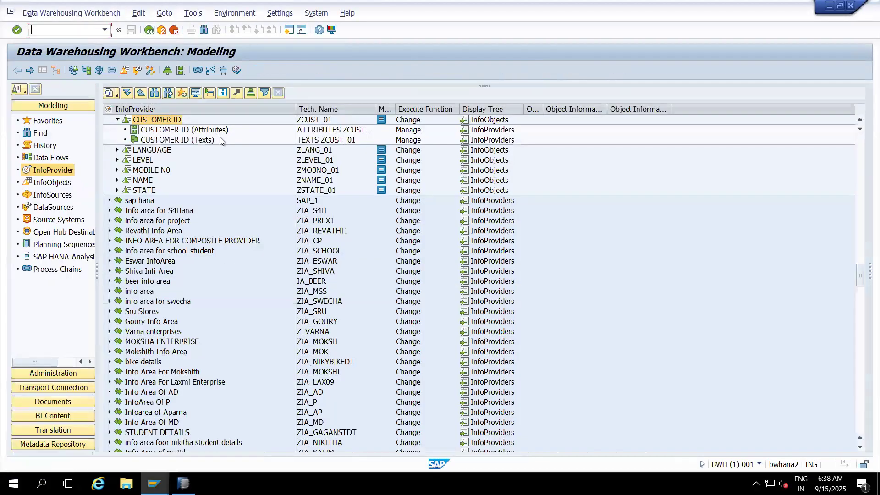
{"action": "left_click", "coordinate": [310, 121]}
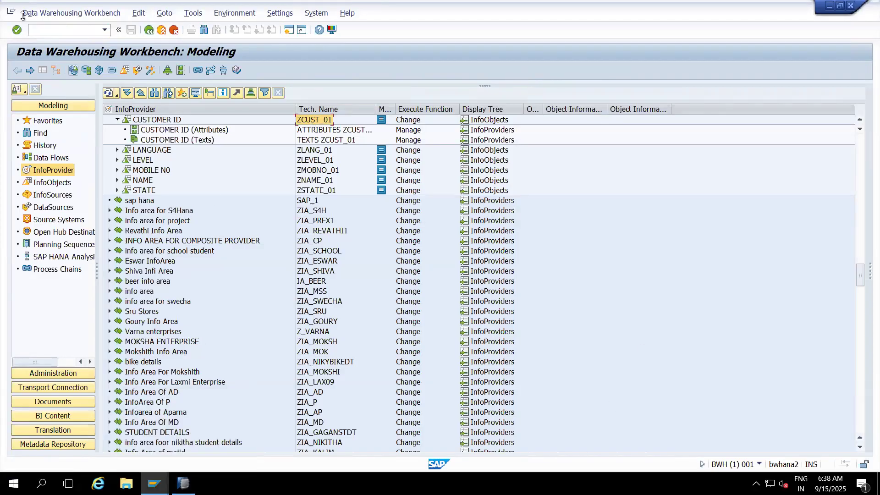
{"action": "type", "text": "/nrsa1"}
{"action": "key", "text": "Return"}
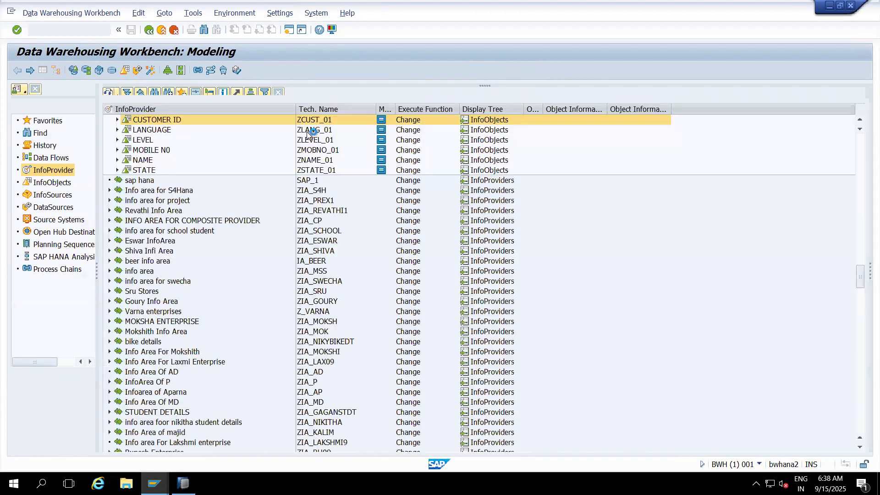
- Display the CUSTOMER ID characteristic ZCUST_01 and check its updated attribute list and technical name
{"action": "double_click", "coordinate": [157, 120]}
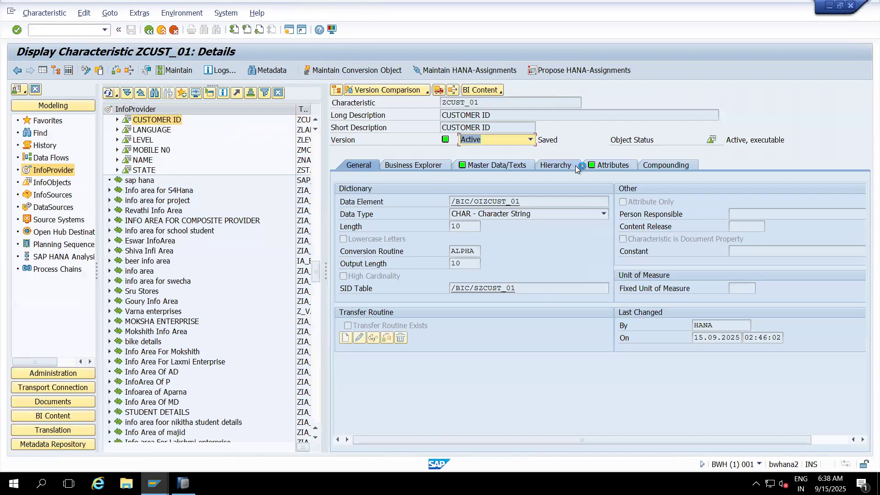
{"action": "left_click", "coordinate": [597, 166]}
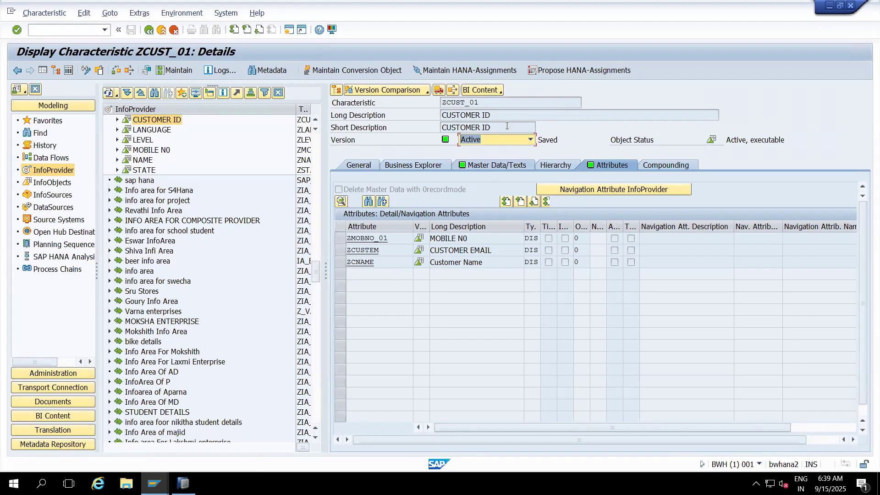
{"action": "left_click", "coordinate": [490, 104]}
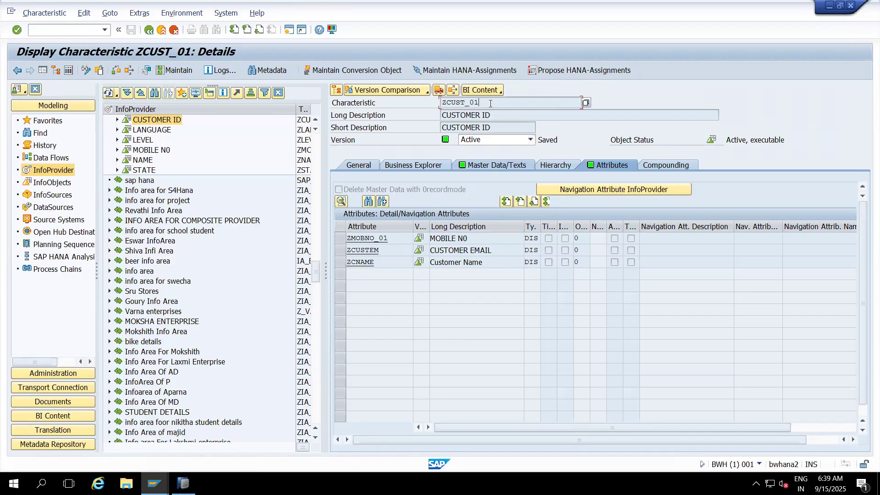
{"action": "left_click_drag", "start_coordinate": [490, 104], "coordinate": [436, 102]}
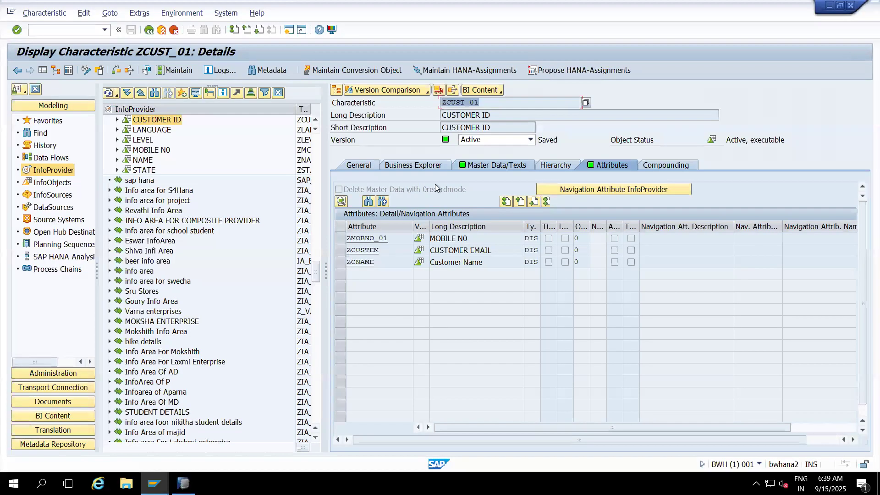
- Open master data table /BIC/PZCUST_01 of the characteristic, check its number of entries, and display its contents
{"action": "left_click", "coordinate": [479, 166]}
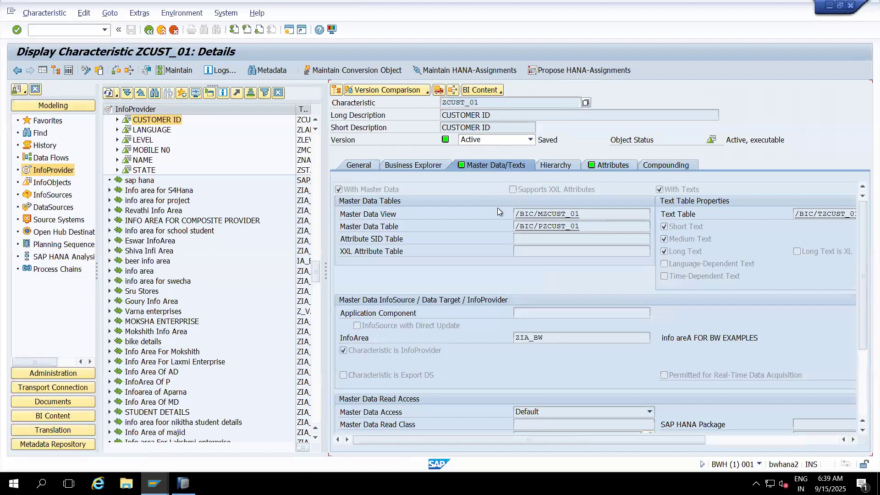
{"action": "double_click", "coordinate": [548, 227]}
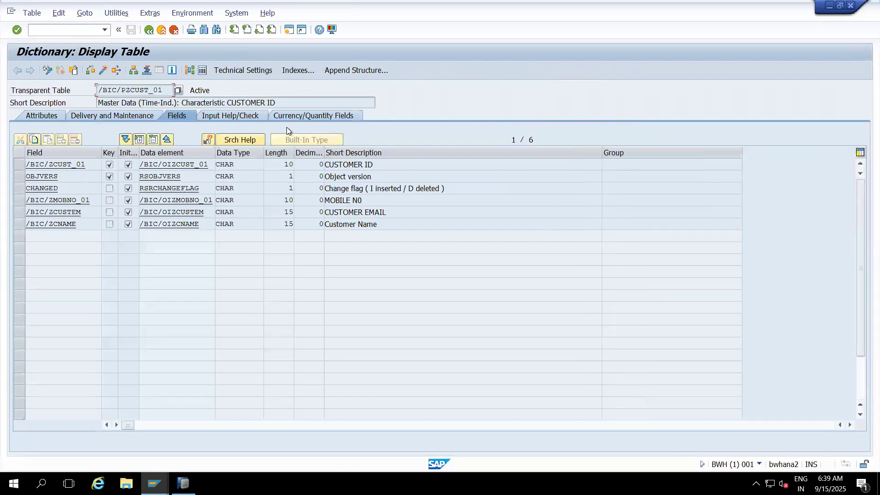
{"action": "left_click", "coordinate": [205, 73]}
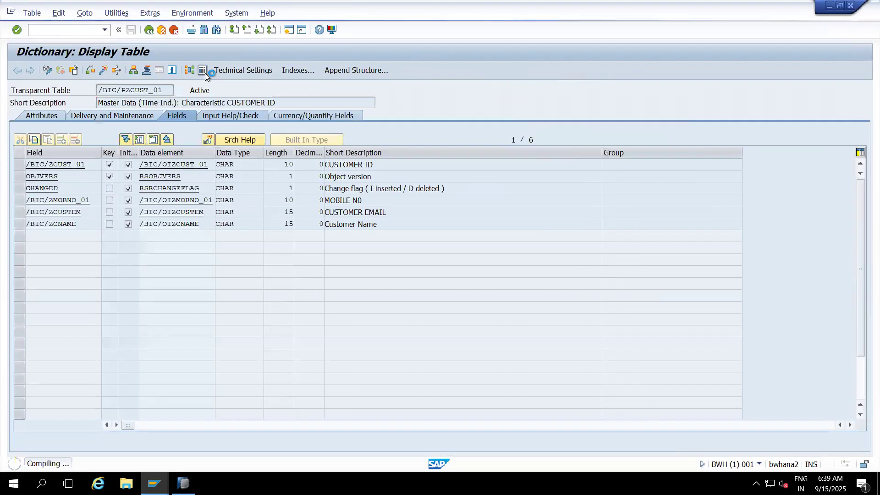
{"action": "left_click", "coordinate": [114, 71]}
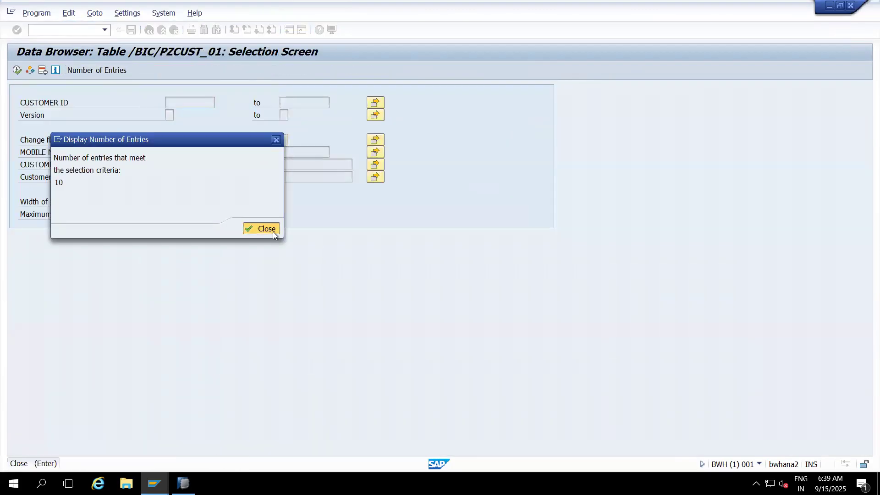
{"action": "left_click", "coordinate": [273, 231]}
{"action": "left_click", "coordinate": [18, 71]}
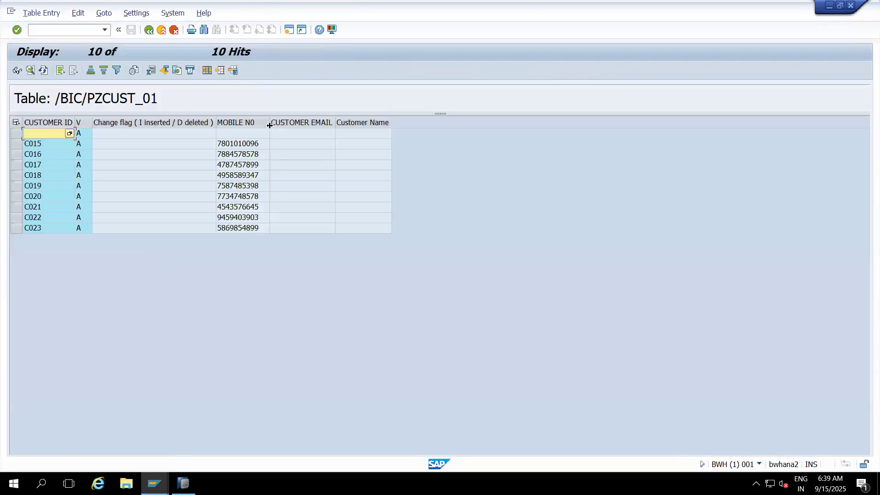
{"action": "left_click_drag", "start_coordinate": [267, 123], "coordinate": [280, 123]}
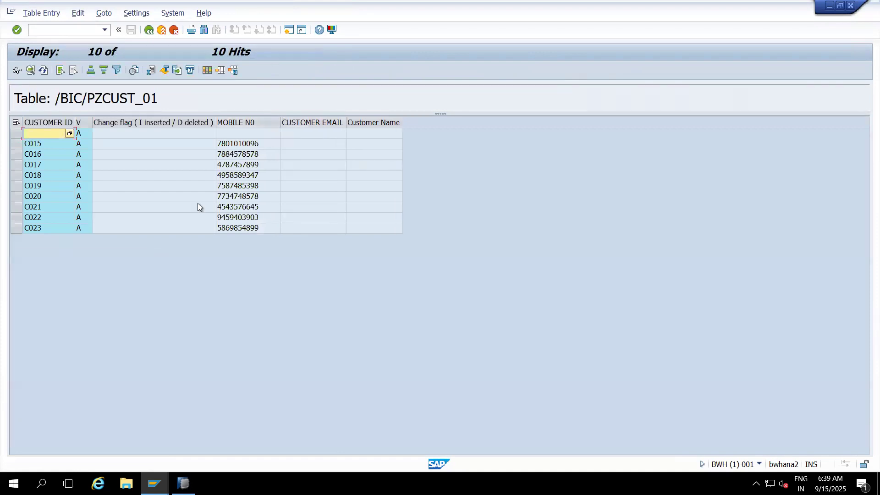
{"action": "left_click", "coordinate": [48, 123]}
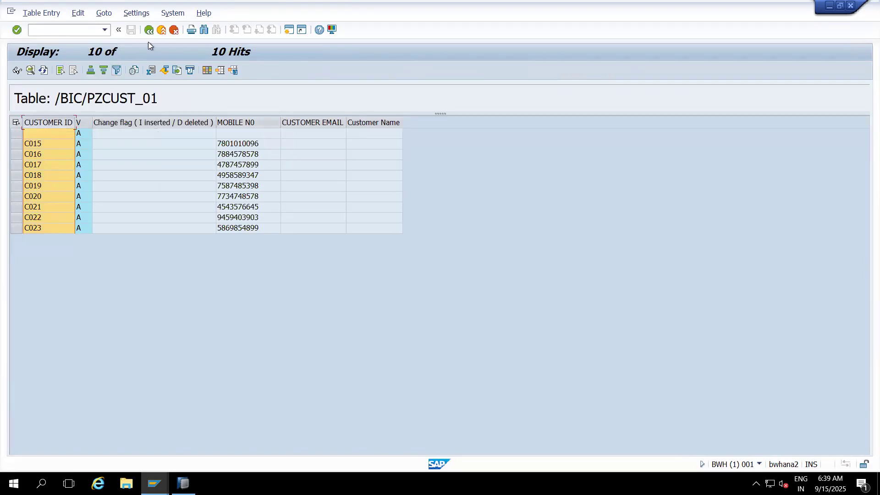
- Return to the definition of table /BIC/PZCUST_01, redisplay its contents, and select the first non-empty customer ID
{"action": "left_click", "coordinate": [160, 31]}
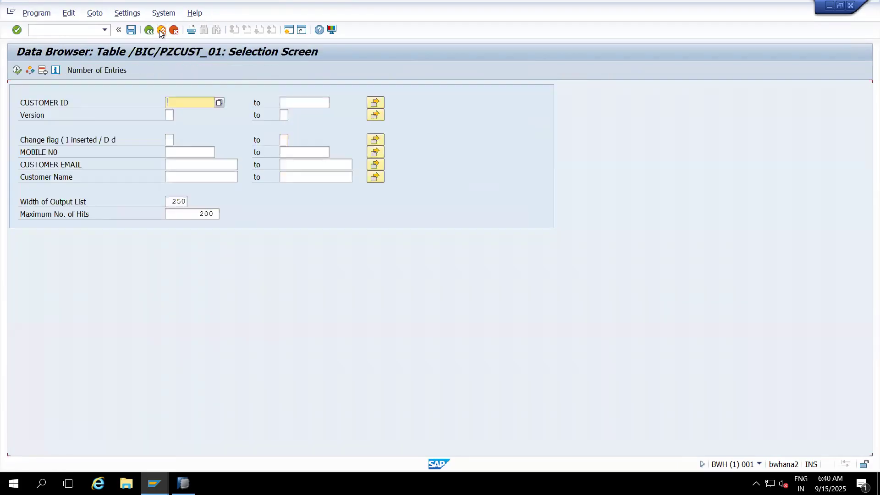
{"action": "left_click", "coordinate": [160, 30]}
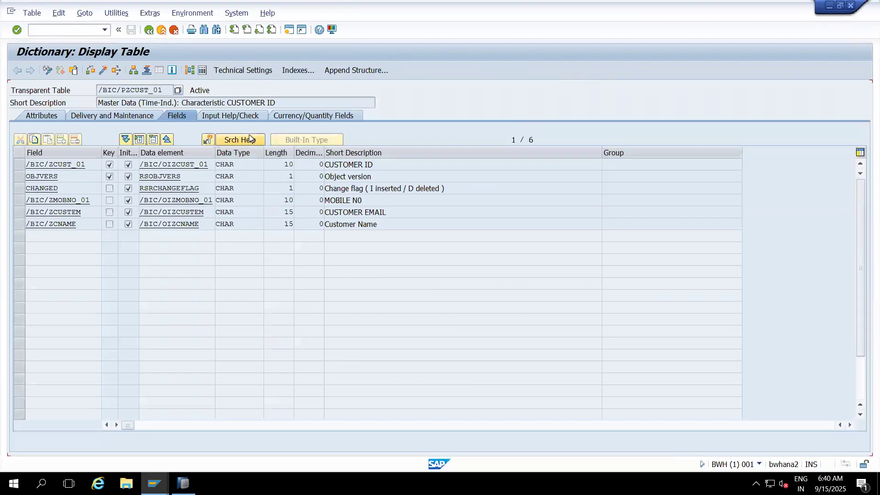
{"action": "left_click", "coordinate": [202, 70]}
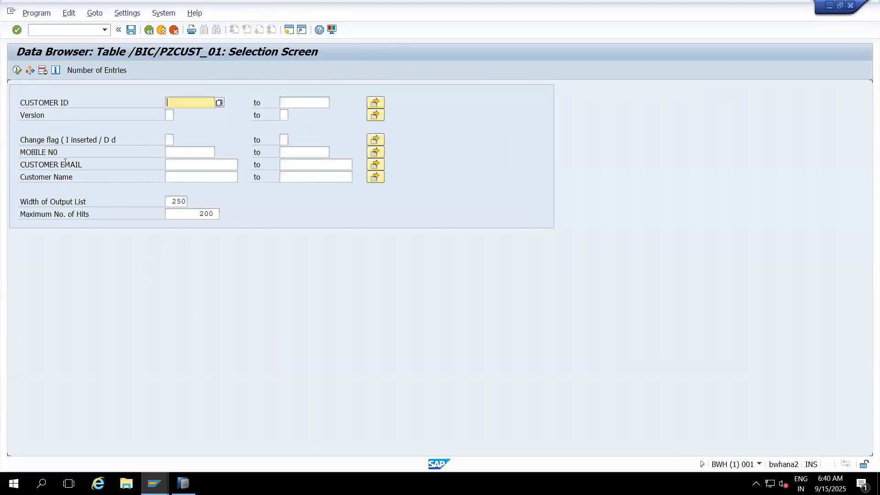
{"action": "left_click", "coordinate": [16, 73]}
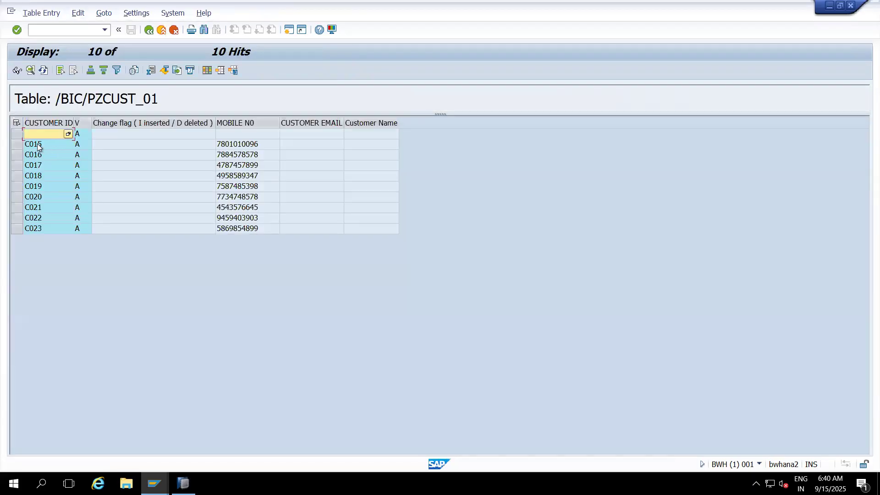
{"action": "left_click", "coordinate": [39, 145]}
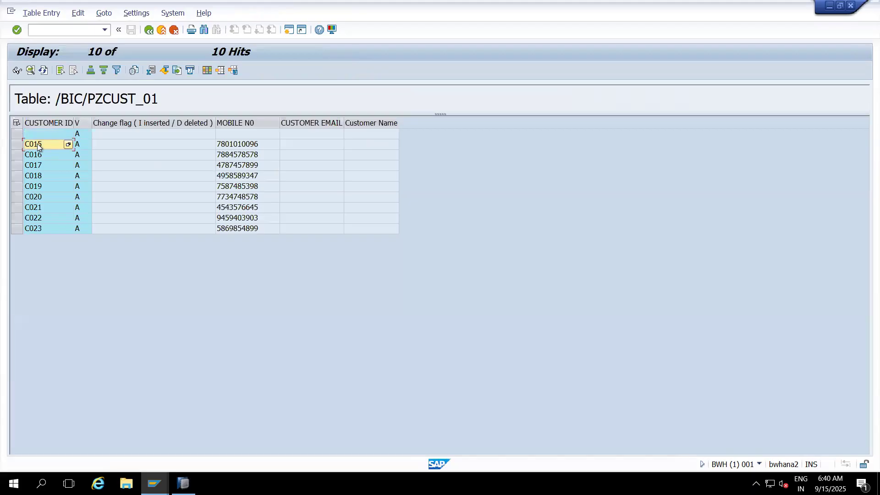
- Copy the non-empty customer rows, from customer ID through mobile number, into a new Excel workbook starting at cell A2
{"action": "left_click_drag", "start_coordinate": [37, 144], "coordinate": [268, 231]}
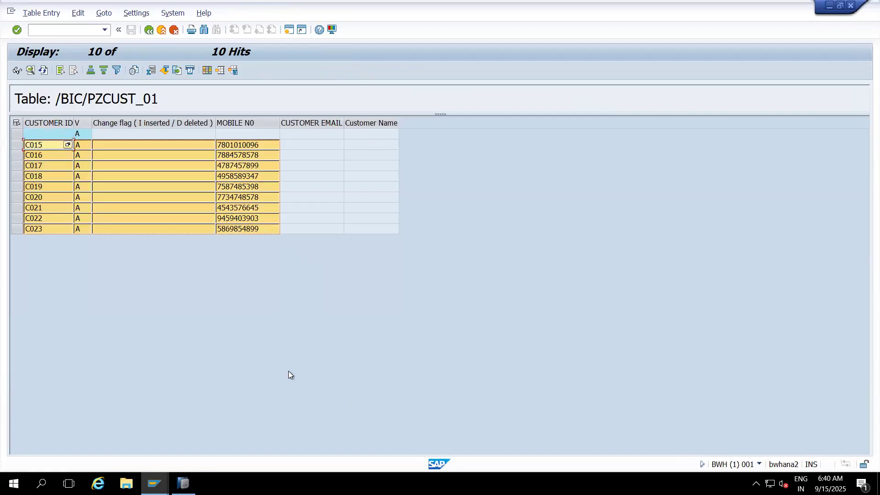
{"action": "key", "text": "super+r"}
{"action": "type", "text": "excel"}
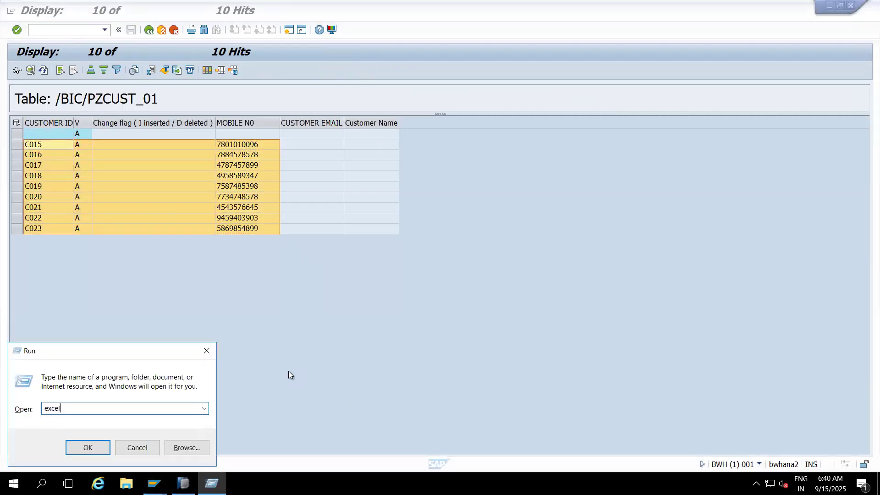
{"action": "key", "text": "Return"}
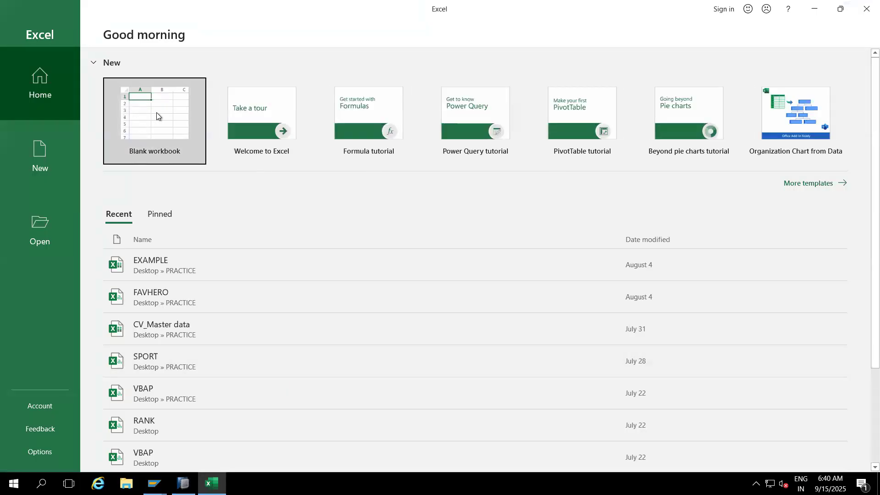
{"action": "left_click", "coordinate": [157, 115]}
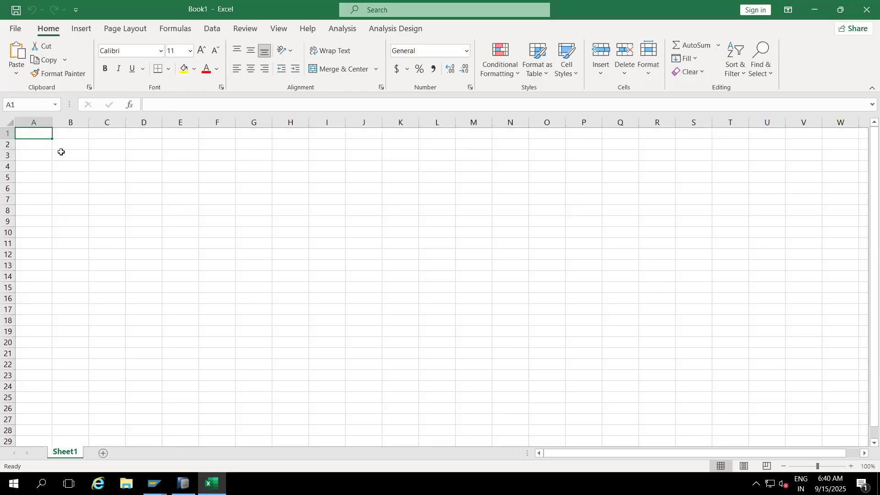
{"action": "left_click", "coordinate": [38, 145]}
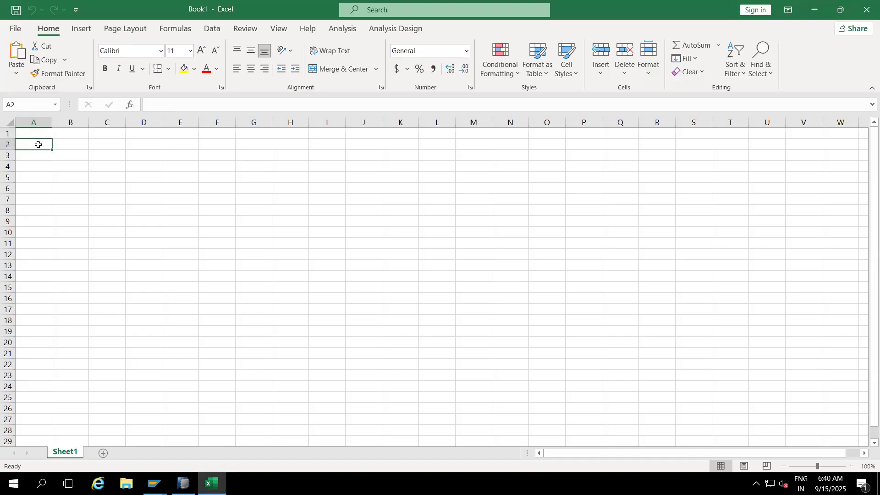
{"action": "type", "text": "C015\tA\t\t7.8E+09 C016\tA\t\t7.88E+09 C017\tA\t\t4.79E+09 C018\tA\t\t4.96E+09 C019\tA\t\t7.59E+09 C020\tA\t\t7.73E+09 C021\tA\t\t4.54E+09 C022\tA\t\t9.46E+09 C023\tA\t\t5.87E+09"}
- Fit the widths of the pasted ID and mobile number columns, and delete columns B and C holding the version and change flag
{"action": "double_click", "coordinate": [52, 122]}
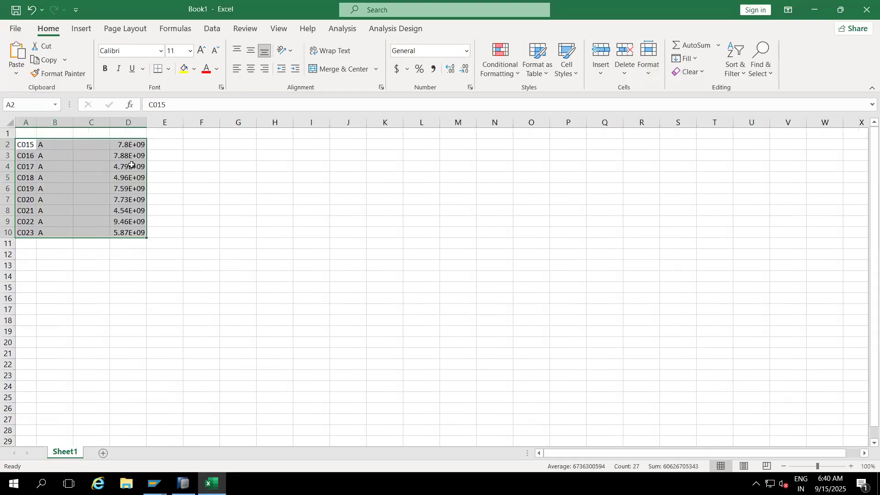
{"action": "double_click", "coordinate": [146, 123]}
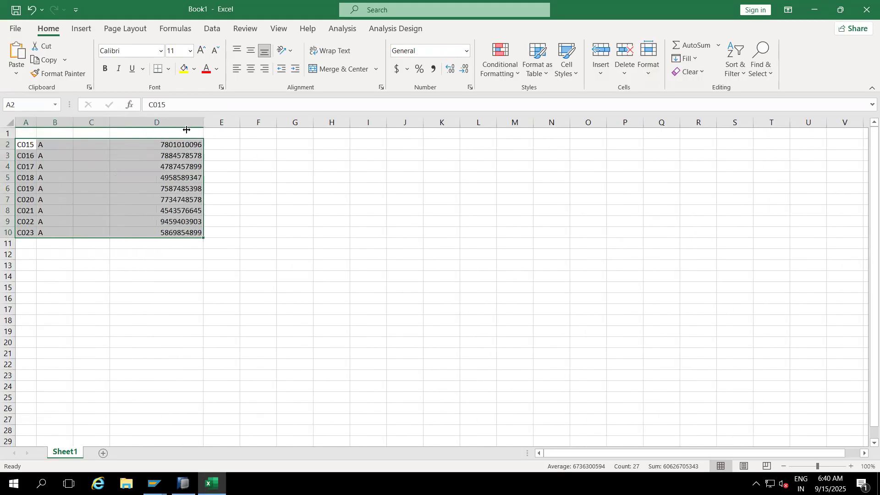
{"action": "left_click_drag", "start_coordinate": [67, 123], "coordinate": [91, 122]}
{"action": "right_click", "coordinate": [92, 122]}
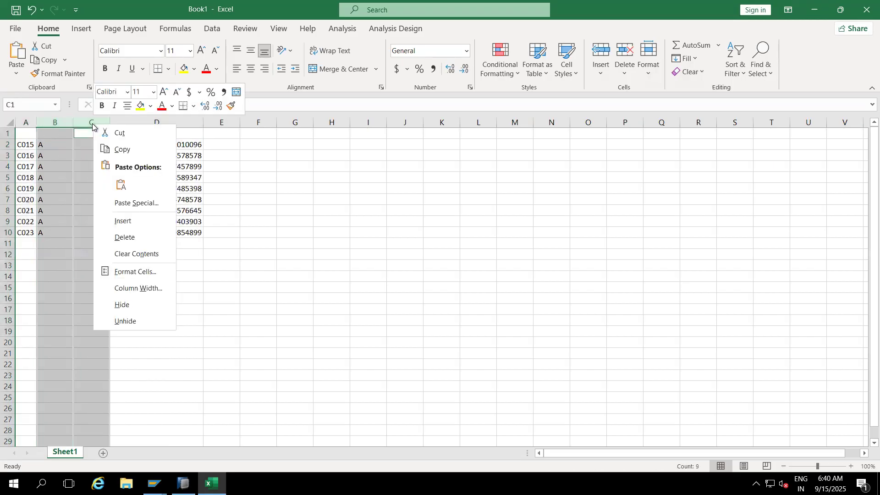
{"action": "left_click", "coordinate": [122, 237]}
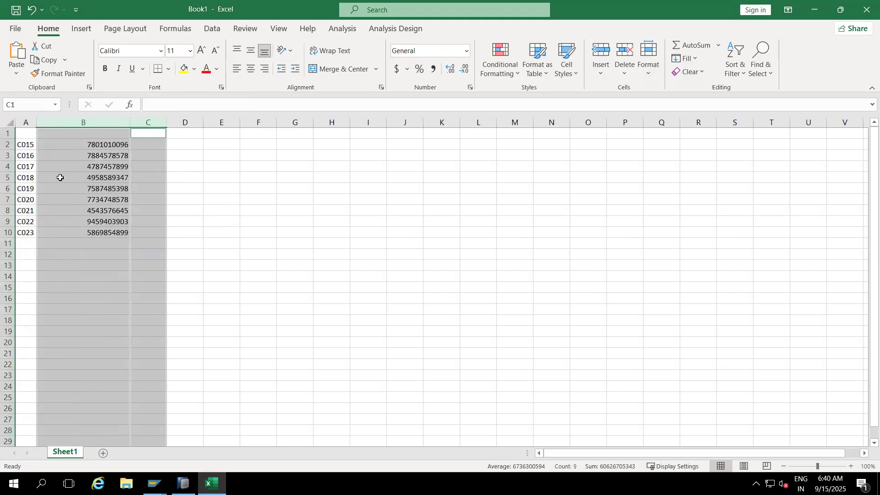
- Enter the header "Customer Number" in cell A1 and widen column A to fit it
{"action": "left_click", "coordinate": [30, 140]}
{"action": "left_click_drag", "start_coordinate": [36, 125], "coordinate": [63, 124]}
{"action": "left_click", "coordinate": [34, 134]}
{"action": "type", "text": "Cu"}
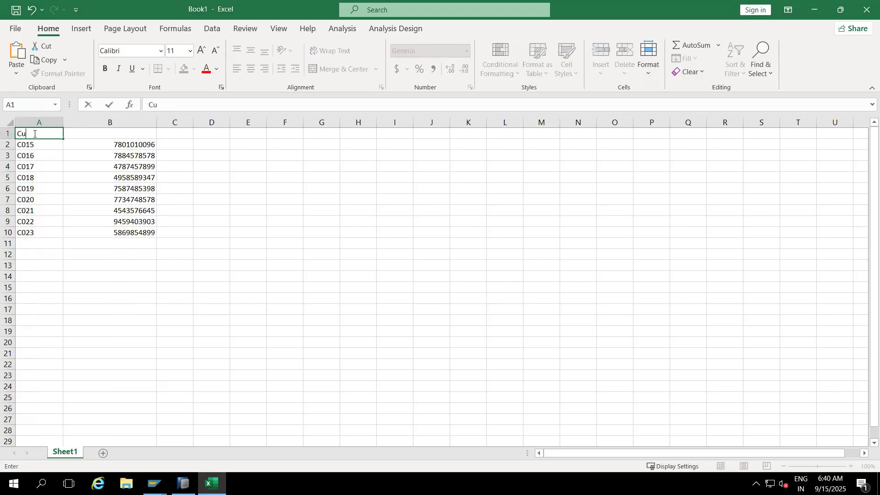
{"action": "type", "text": "stomer Number"}
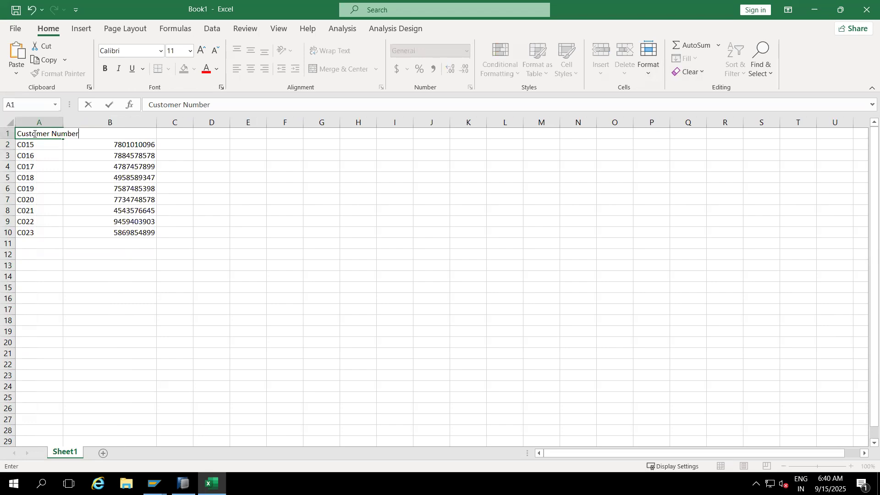
{"action": "left_click", "coordinate": [71, 221]}
{"action": "left_click_drag", "start_coordinate": [63, 118], "coordinate": [103, 118]}
- Enter the header "Mobile Number" in cell B1
{"action": "left_click", "coordinate": [125, 132]}
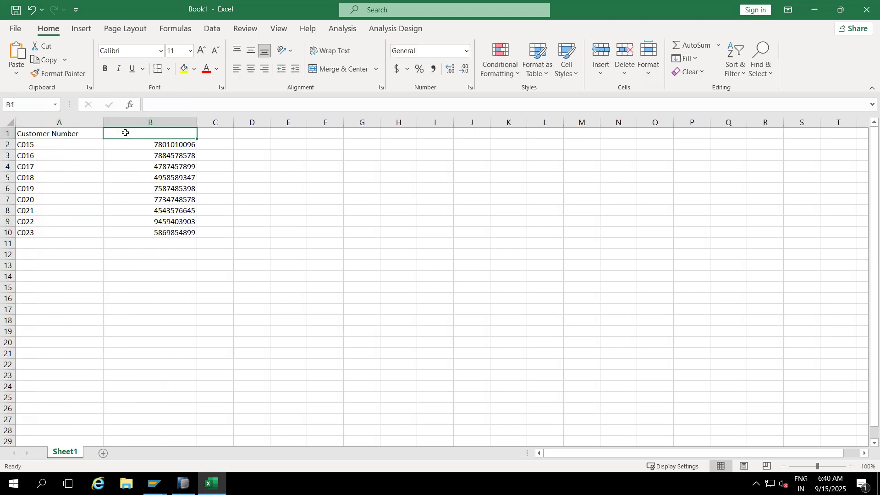
{"action": "type", "text": "Mobile Number"}
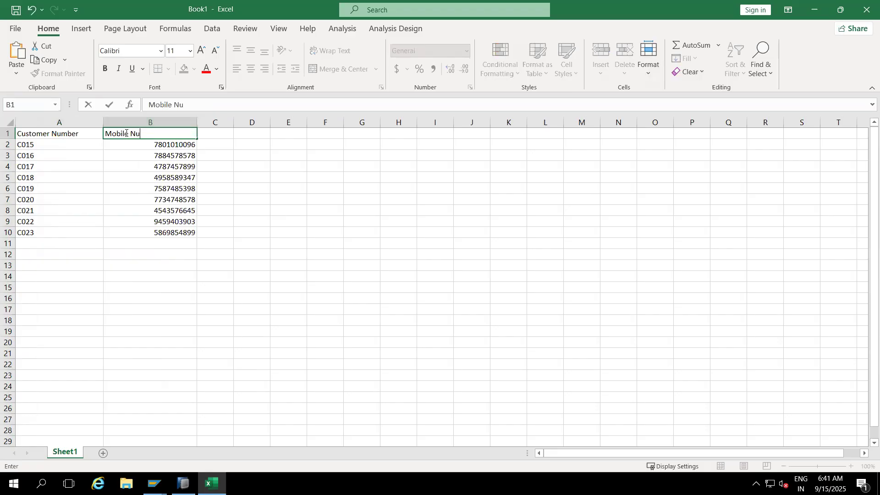
{"action": "left_click", "coordinate": [143, 269]}
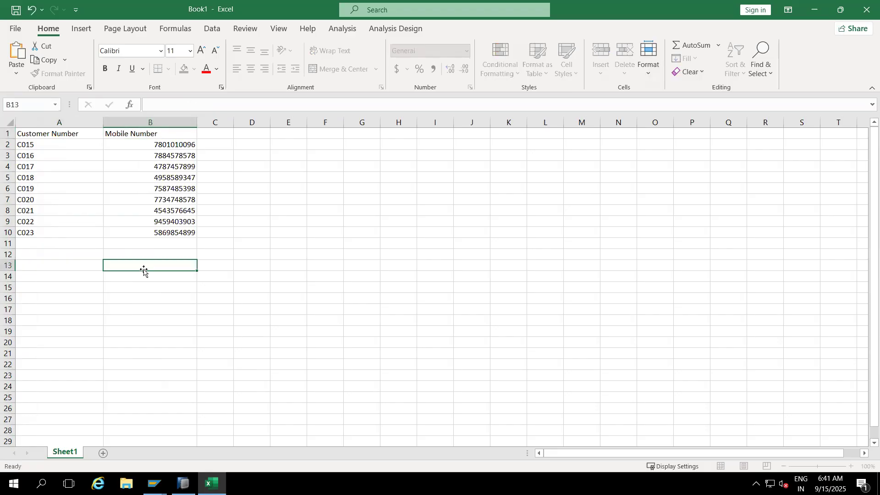
- Check the field after the mobile number in the SAP GUI table and enter the header "Email" in Excel cell C1
{"action": "left_click", "coordinate": [222, 134]}
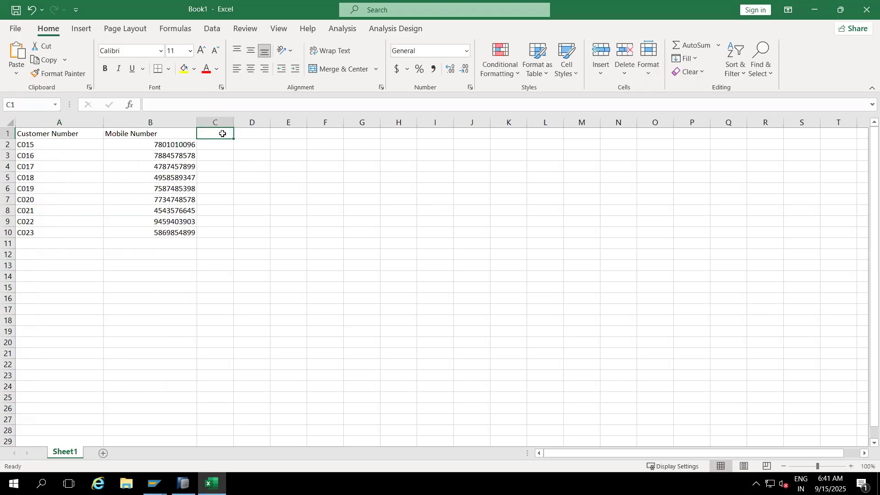
{"action": "left_click", "coordinate": [155, 483]}
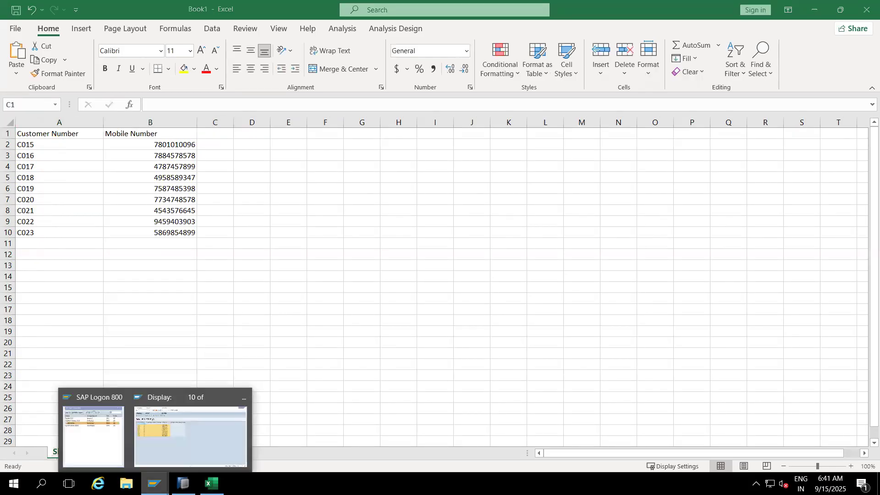
{"action": "left_click", "coordinate": [190, 435]}
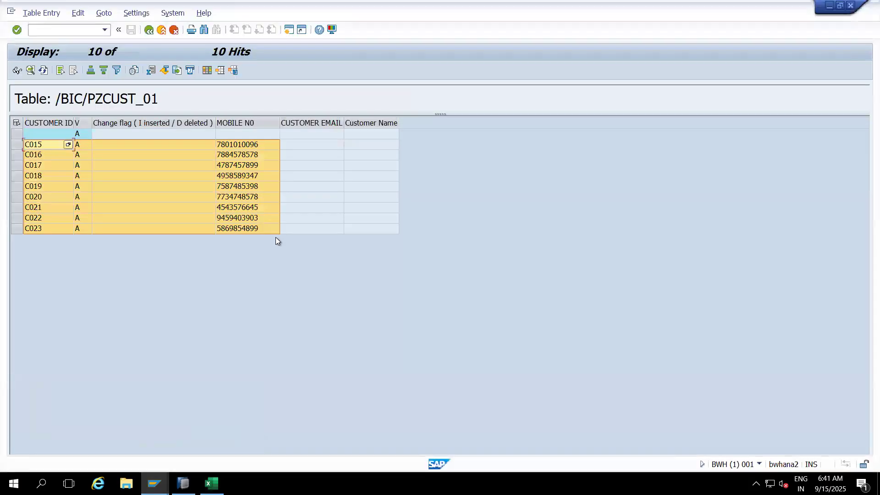
{"action": "left_click", "coordinate": [306, 120]}
{"action": "key", "text": "alt+Tab"}
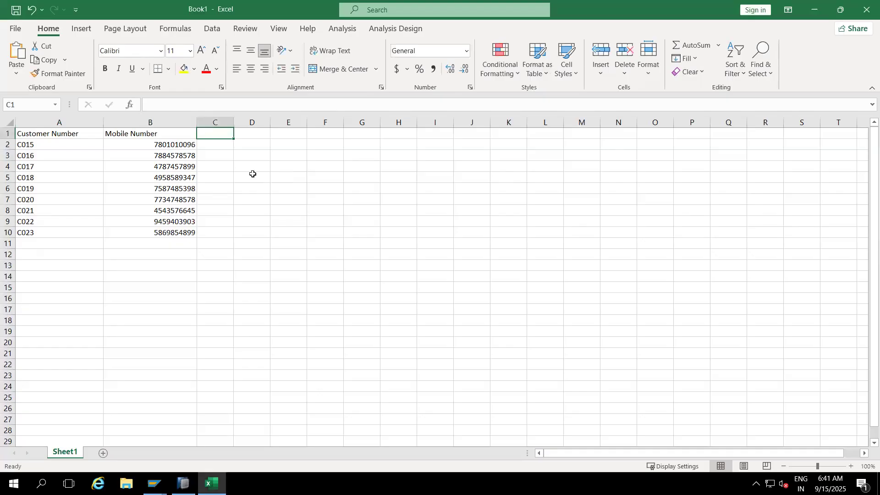
{"action": "type", "text": "Email"}
{"action": "left_click", "coordinate": [272, 232]}
- Check the last field of the SAP GUI table, enter the header "Customer Name" in Excel cell D1, and widen columns C and D
{"action": "key", "text": "alt+Tab"}
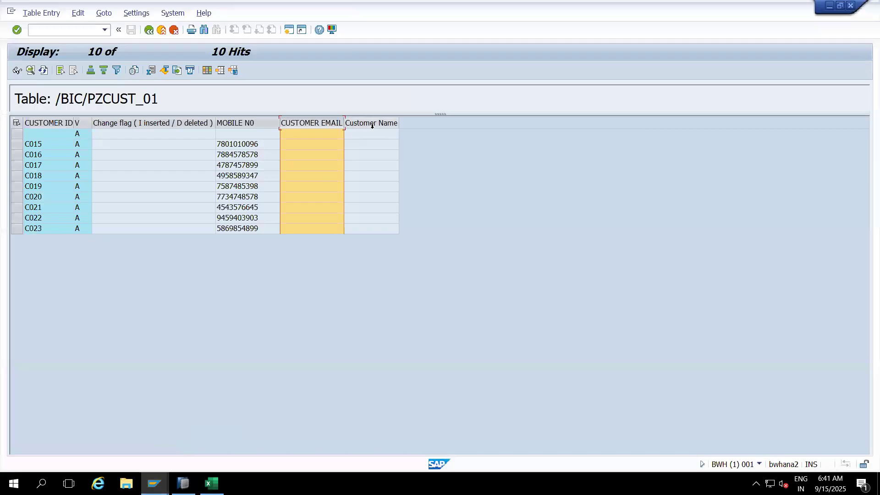
{"action": "key", "text": "alt+Tab"}
{"action": "left_click", "coordinate": [248, 133]}
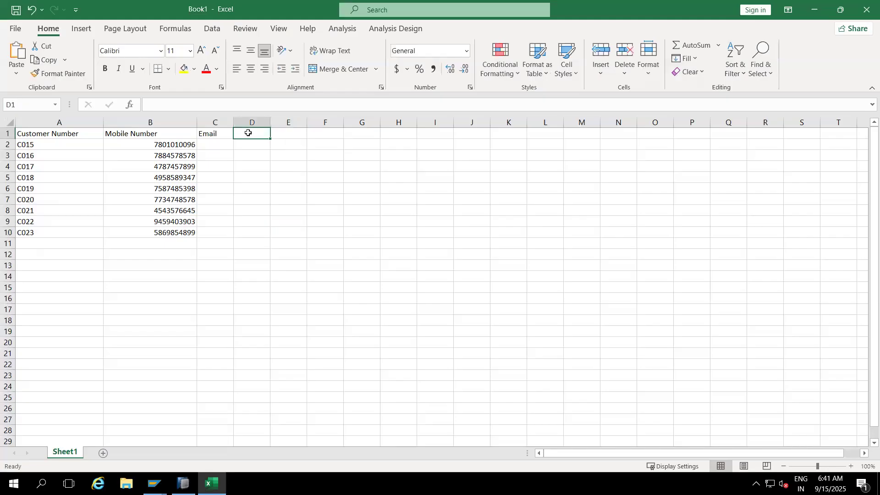
{"action": "type", "text": "Customer"}
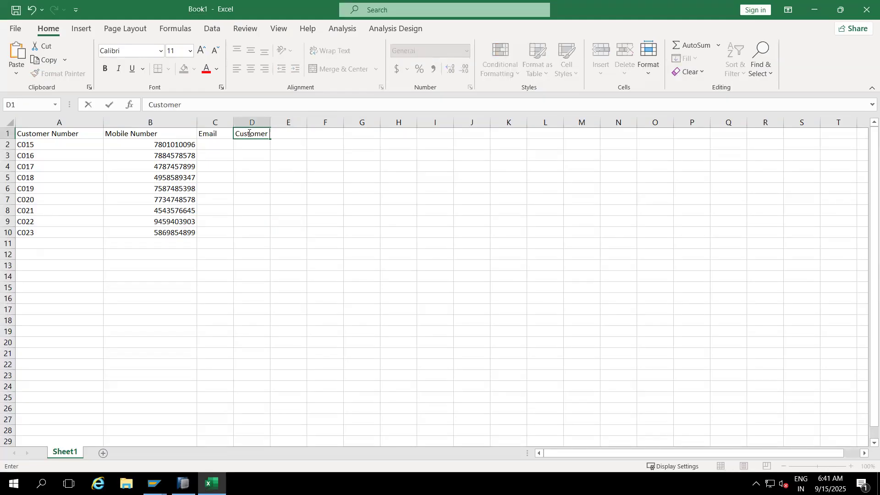
{"action": "type", "text": " Name"}
{"action": "left_click", "coordinate": [275, 204]}
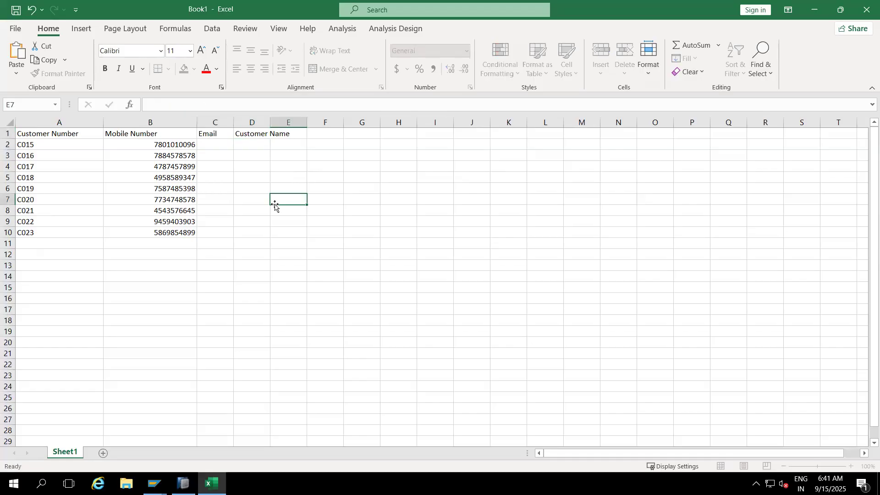
{"action": "left_click_drag", "start_coordinate": [269, 121], "coordinate": [326, 120]}
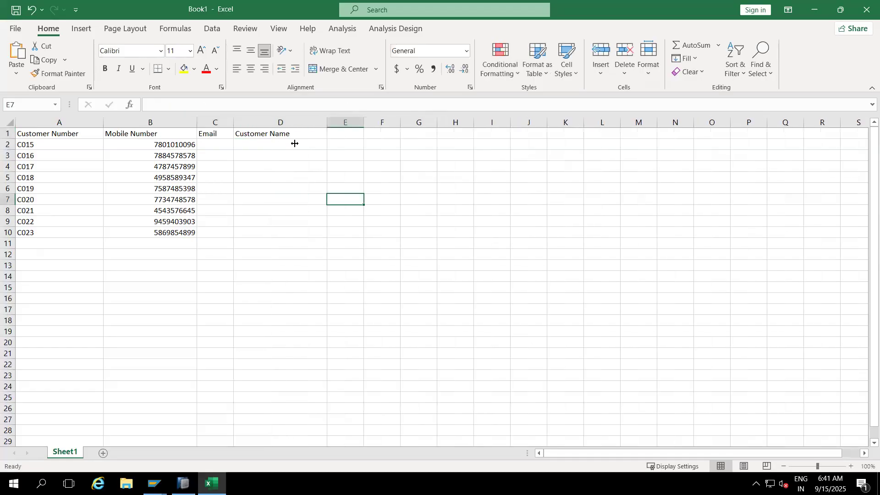
{"action": "left_click_drag", "start_coordinate": [235, 120], "coordinate": [287, 120]}
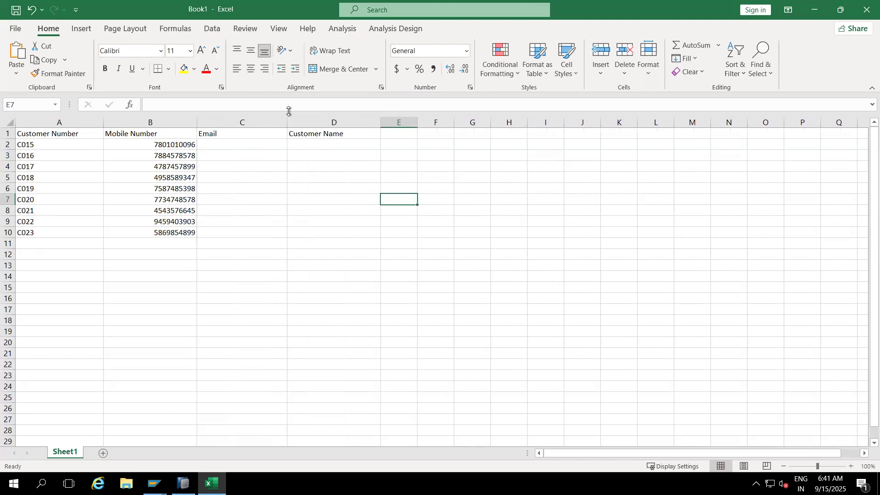
{"action": "left_click", "coordinate": [173, 144]}
{"action": "key", "text": "ctrl+c"}
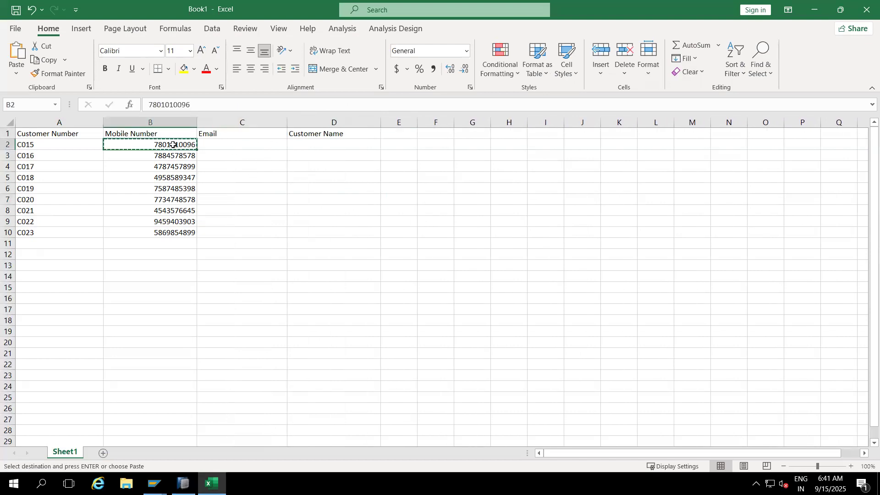
{"action": "left_click", "coordinate": [210, 144]}
{"action": "key", "text": "ctrl+v"}
{"action": "left_click", "coordinate": [191, 105]}
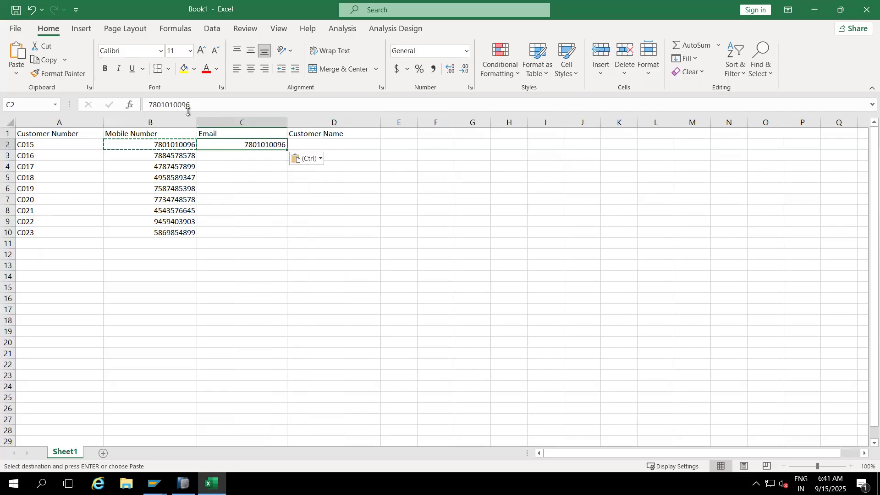
{"action": "type", "text": "@gmail.com"}
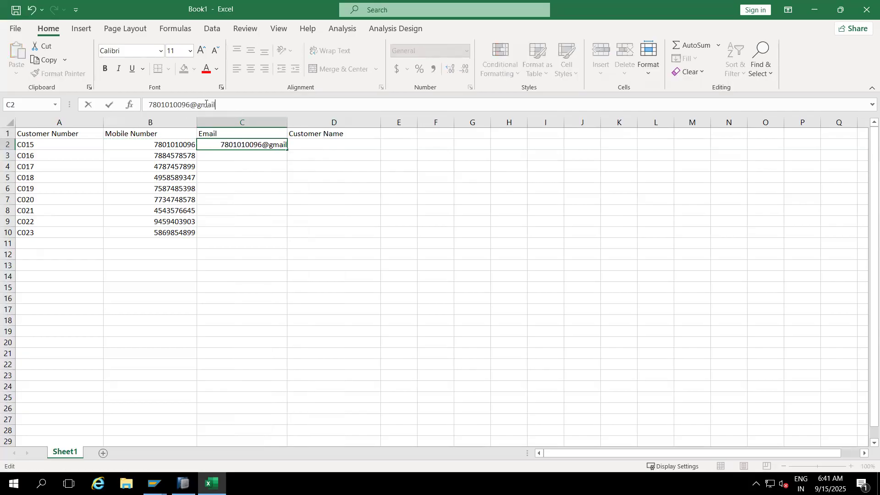
{"action": "left_click", "coordinate": [241, 168]}
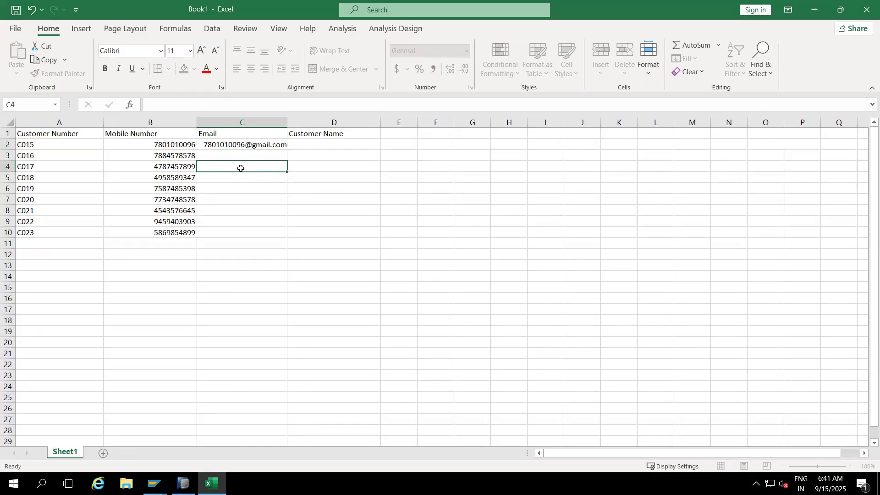
{"action": "left_click_drag", "start_coordinate": [197, 120], "coordinate": [222, 120]}
{"action": "left_click", "coordinate": [189, 155]}
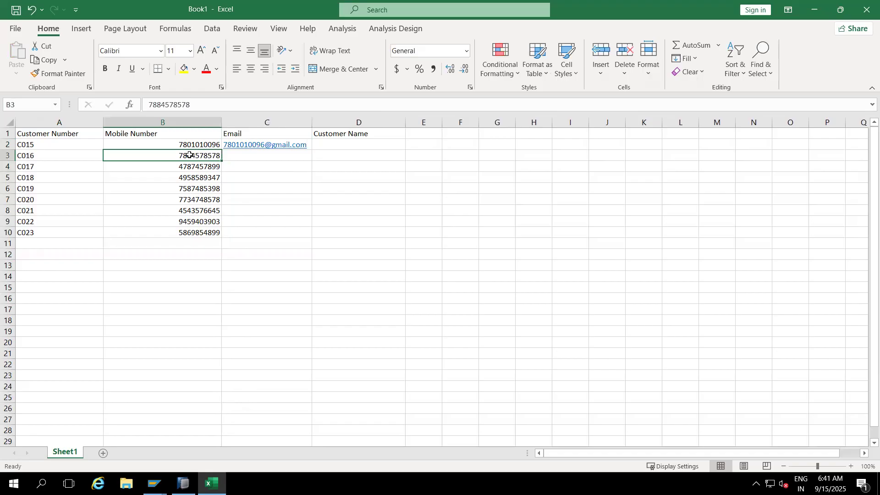
{"action": "key", "text": "ctrl+c"}
{"action": "left_click", "coordinate": [244, 157]}
{"action": "key", "text": "ctrl+v"}
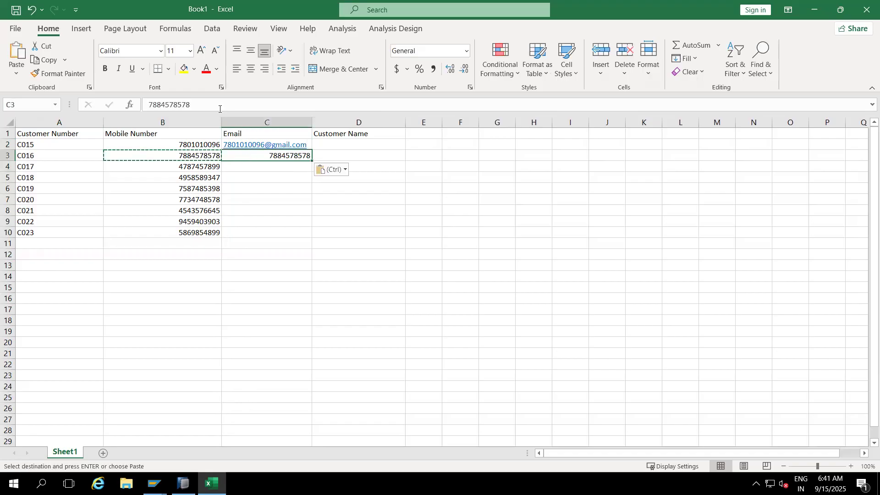
{"action": "left_click", "coordinate": [220, 109]}
{"action": "type", "text": "@gmail.com"}
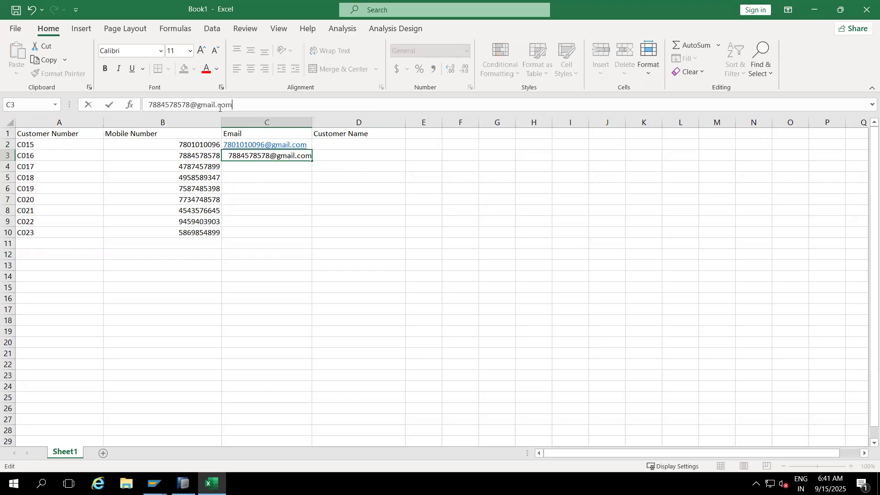
{"action": "key", "text": "Return"}
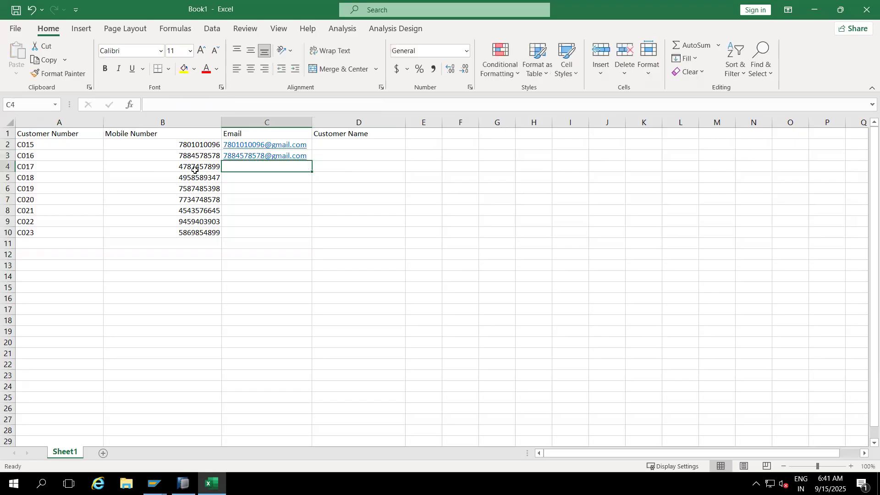
{"action": "left_click", "coordinate": [193, 167]}
{"action": "key", "text": "ctrl+c"}
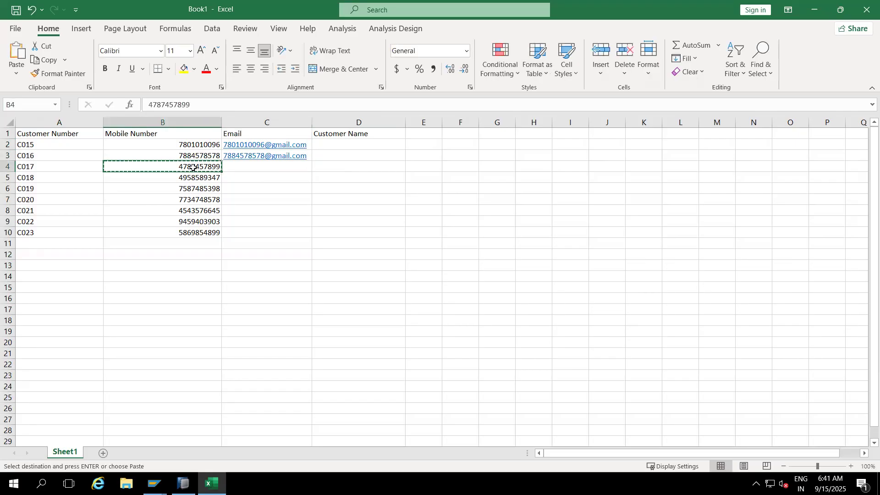
{"action": "left_click", "coordinate": [239, 170]}
{"action": "key", "text": "ctrl+v"}
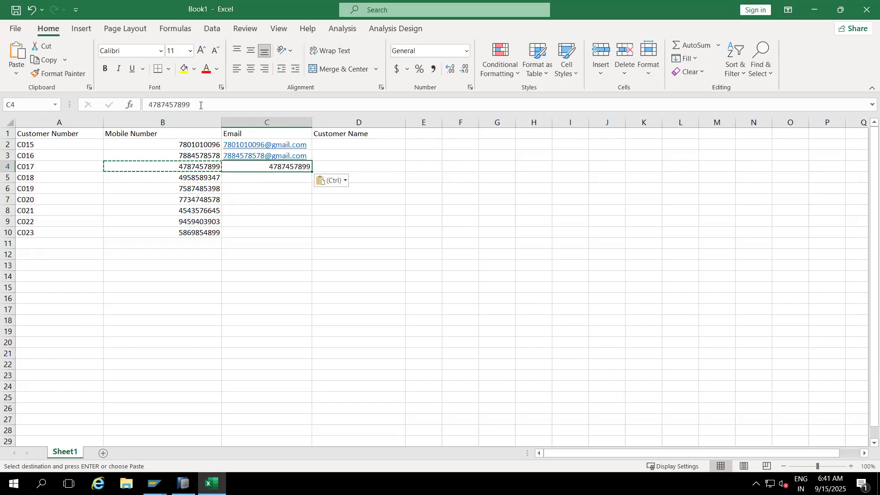
{"action": "left_click", "coordinate": [200, 105]}
{"action": "type", "text": "@gmail.com"}
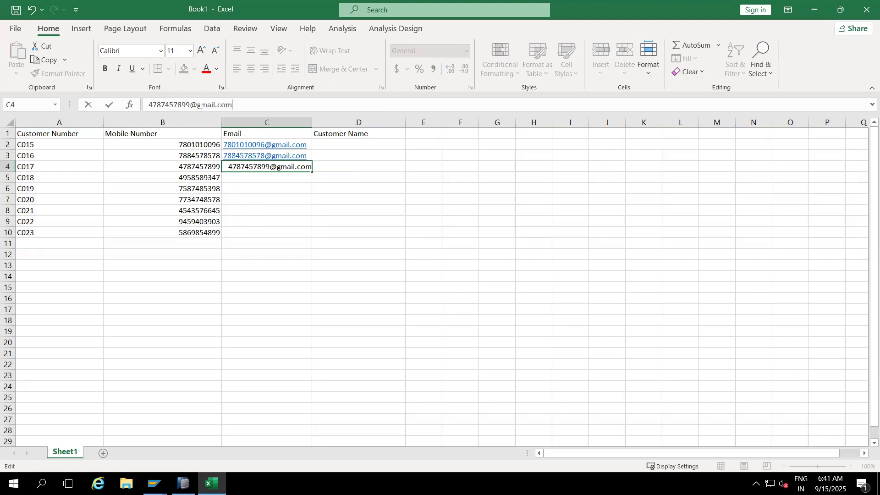
{"action": "key", "text": "Return"}
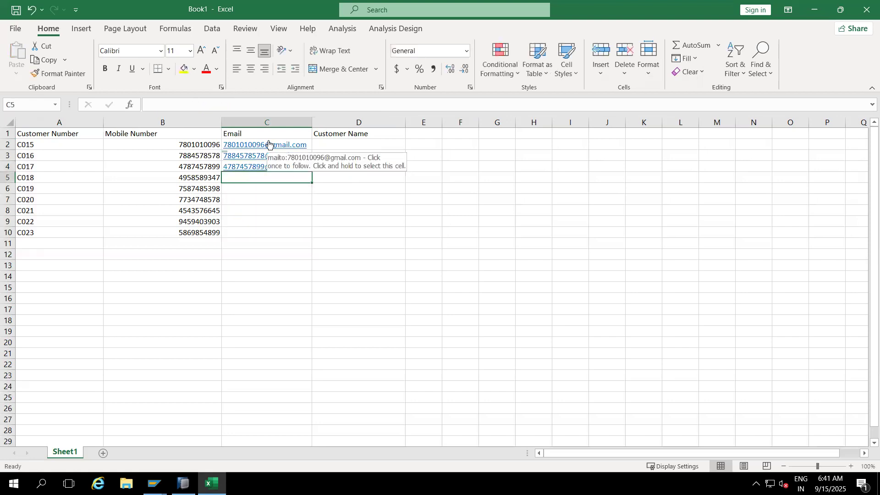
{"action": "left_click_drag", "start_coordinate": [312, 122], "coordinate": [349, 123]}
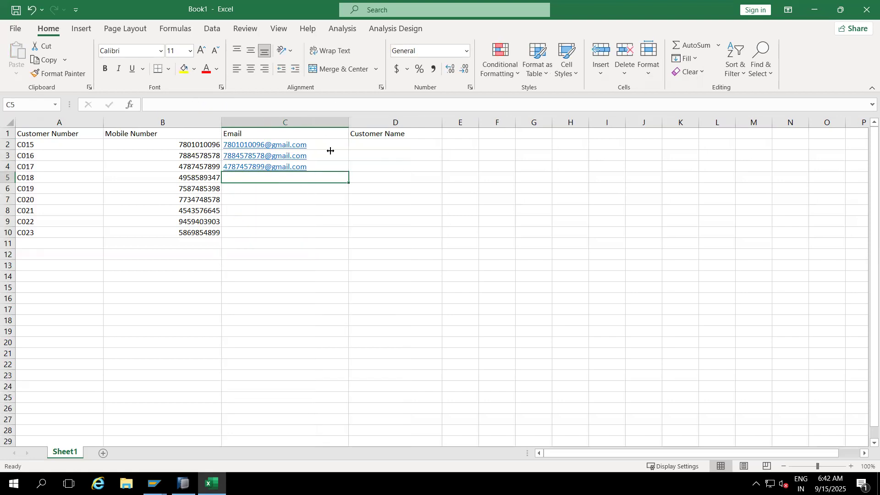
- Copy the mobile numbers in B5:B10 into the email cells C5:C10
{"action": "left_click", "coordinate": [201, 179]}
{"action": "key", "text": "ctrl+c"}
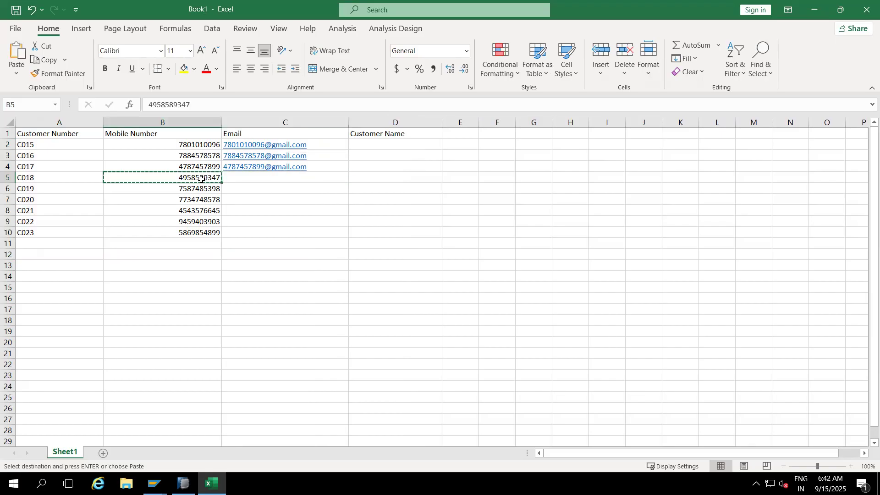
{"action": "left_click_drag", "start_coordinate": [203, 179], "coordinate": [204, 230]}
{"action": "key", "text": "ctrl+c"}
{"action": "left_click", "coordinate": [240, 176]}
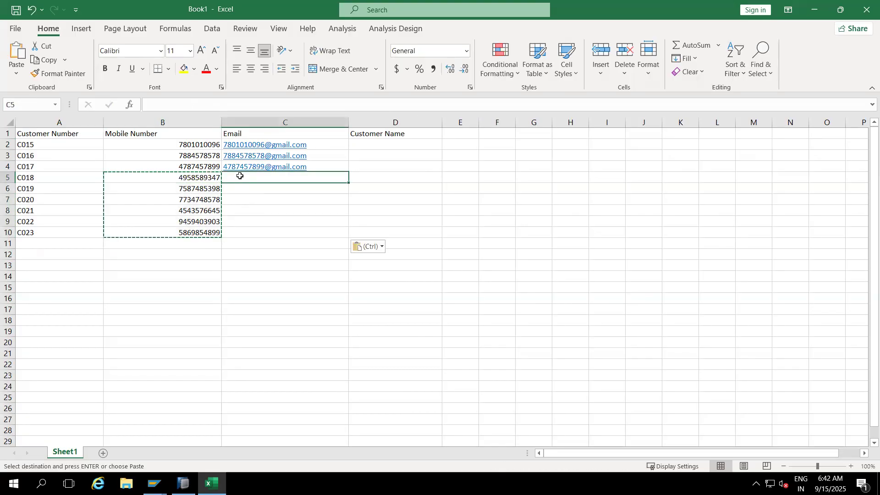
{"action": "key", "text": "ctrl+v"}
{"action": "left_click", "coordinate": [233, 102]}
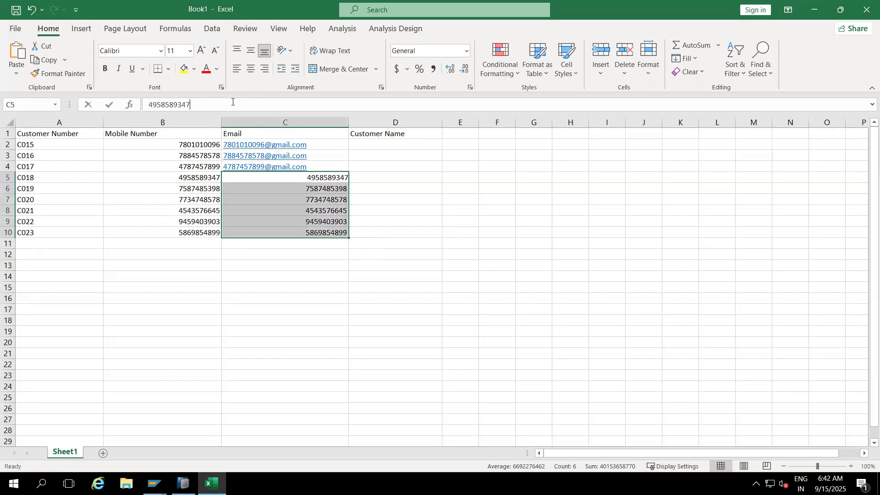
{"action": "type", "text": "@gmail.com"}
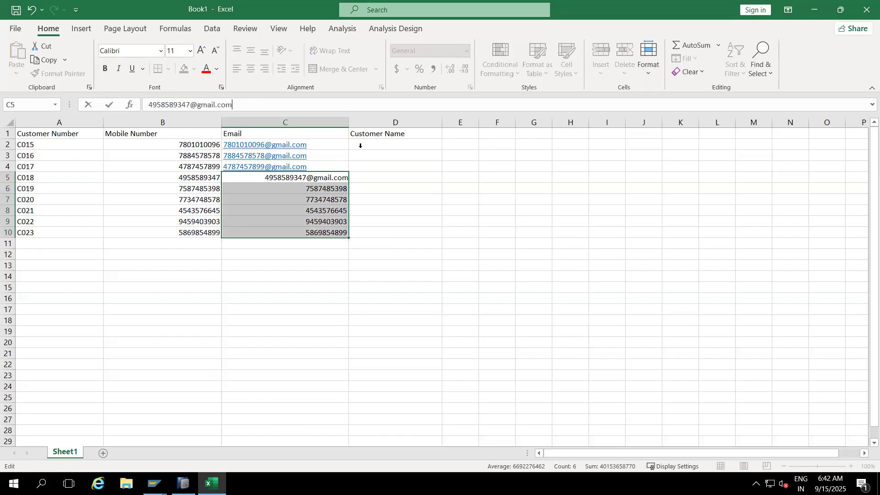
{"action": "left_click", "coordinate": [420, 206]}
{"action": "left_click", "coordinate": [316, 188]}
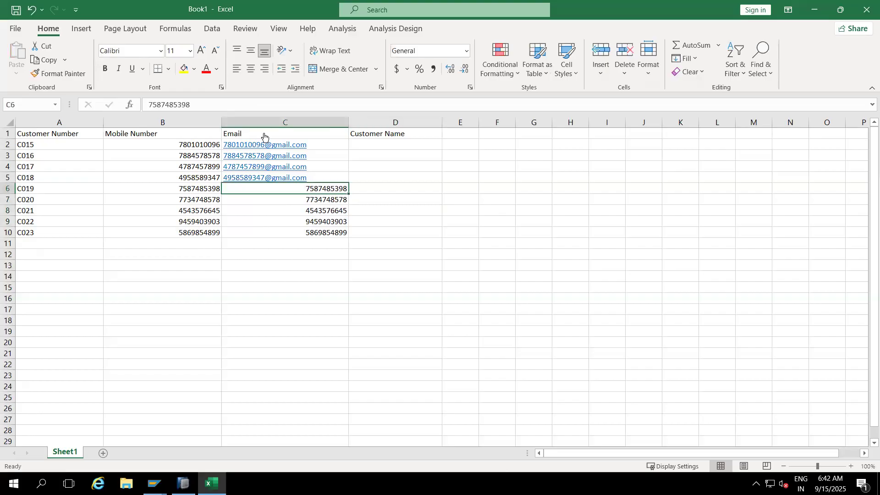
{"action": "left_click", "coordinate": [242, 106]}
{"action": "type", "text": "@"}
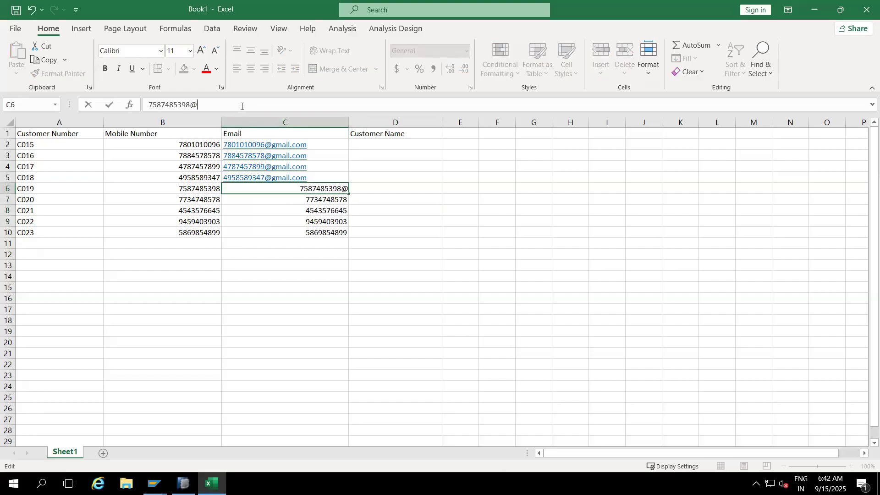
{"action": "type", "text": "gmail."}
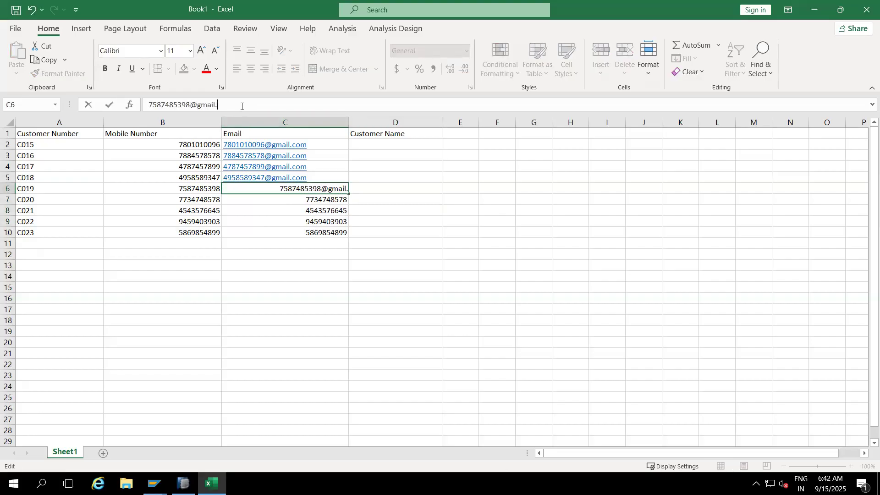
{"action": "type", "text": "com"}
{"action": "left_click", "coordinate": [373, 266]}
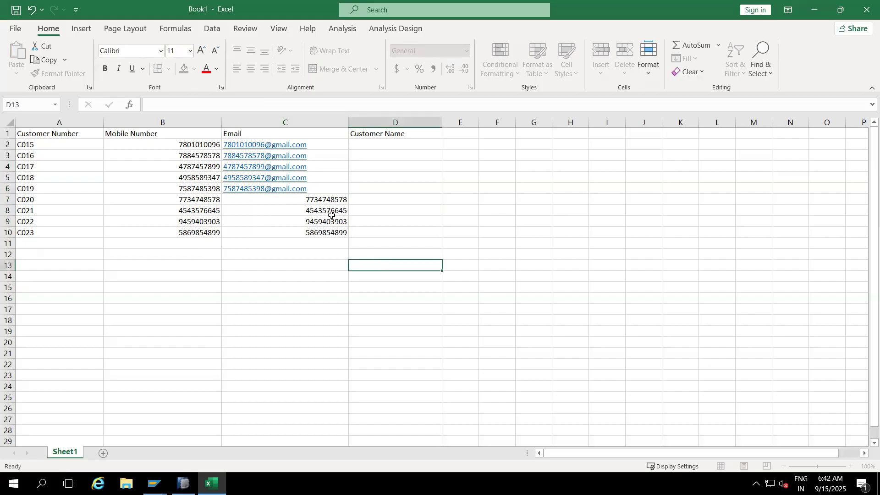
{"action": "left_click", "coordinate": [321, 200]}
{"action": "left_click", "coordinate": [232, 103]}
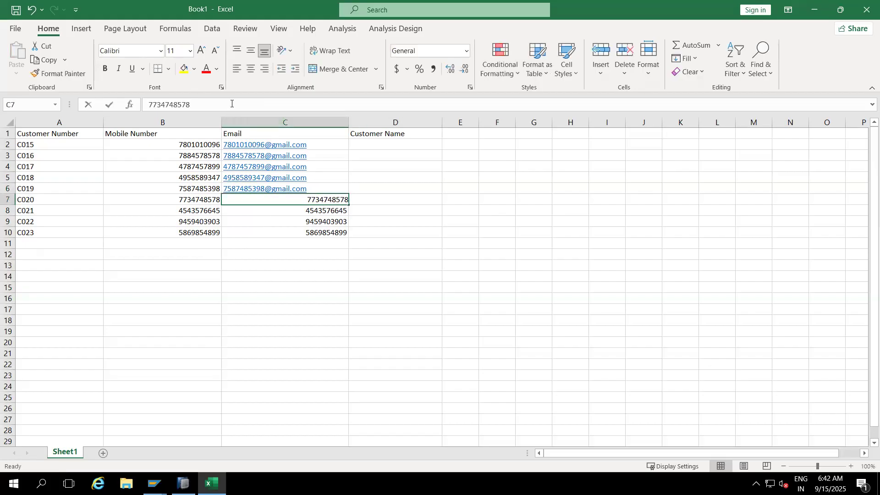
{"action": "type", "text": "@gmail.com"}
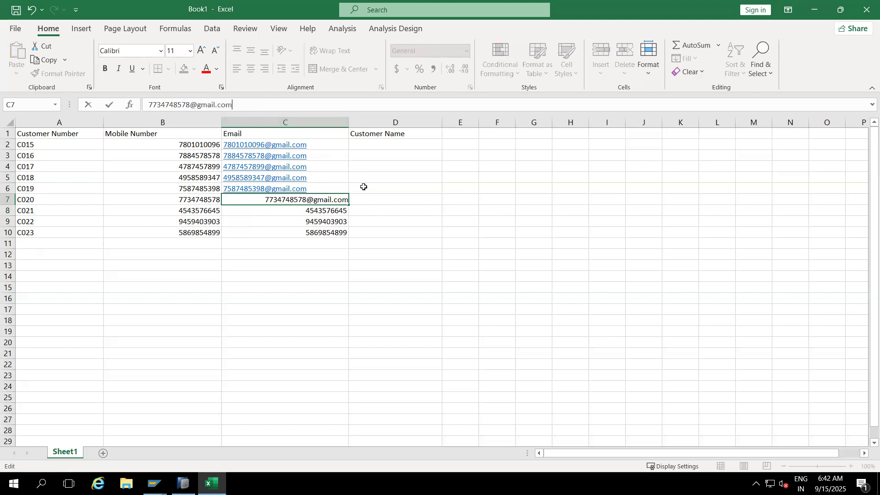
{"action": "left_click", "coordinate": [393, 232]}
{"action": "left_click", "coordinate": [311, 210]}
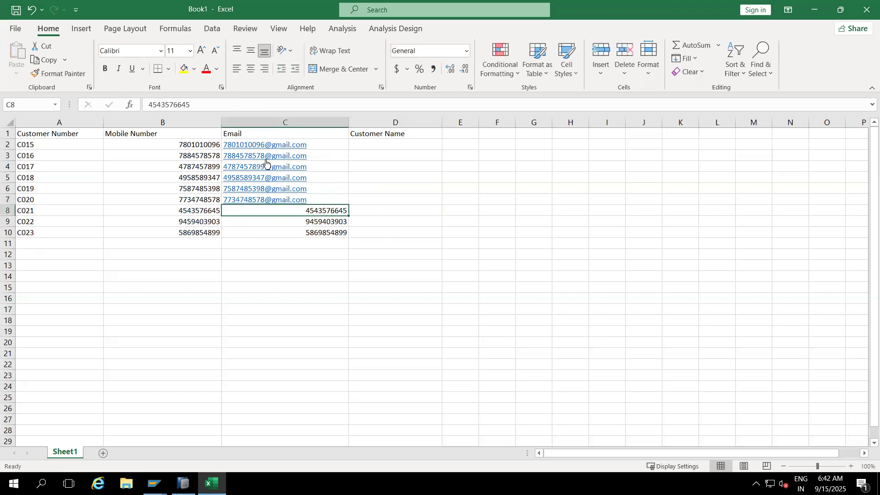
{"action": "left_click", "coordinate": [228, 105]}
{"action": "type", "text": "@"}
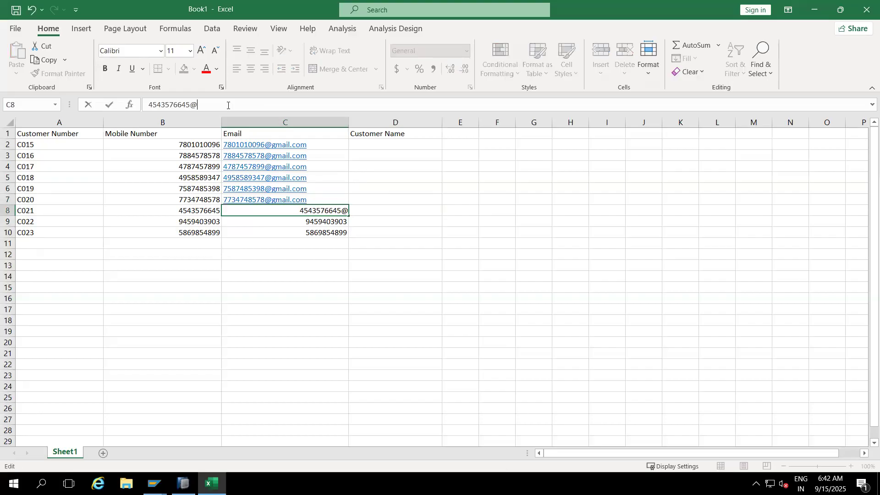
{"action": "type", "text": "gmail.com"}
{"action": "left_click", "coordinate": [419, 314]}
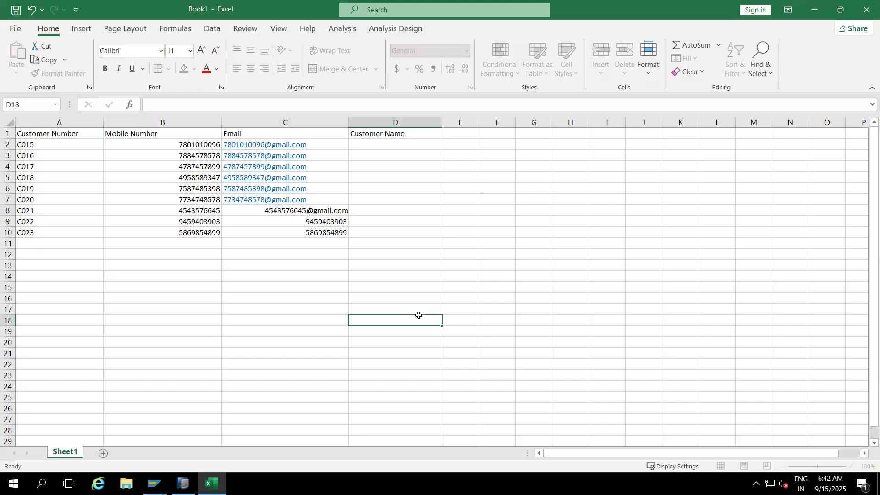
{"action": "left_click", "coordinate": [327, 222]}
{"action": "left_click", "coordinate": [223, 106]}
{"action": "type", "text": "@gmail.com"}
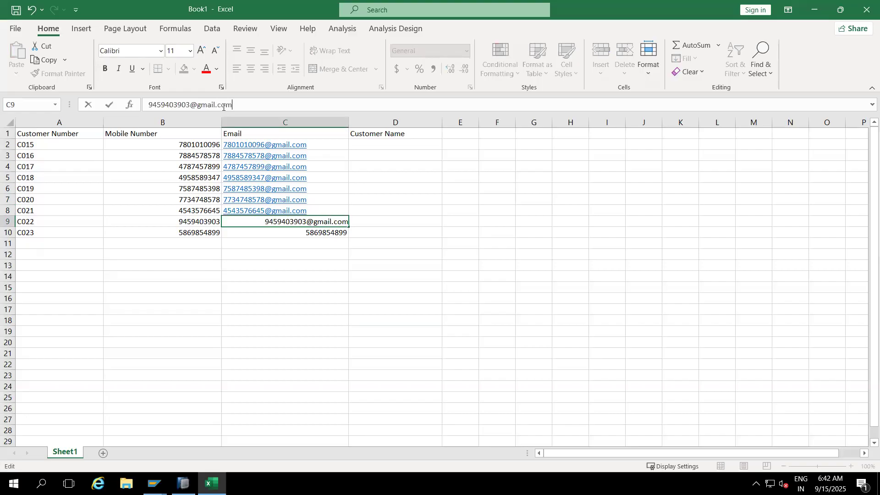
{"action": "left_click", "coordinate": [425, 255]}
{"action": "left_click", "coordinate": [315, 233]}
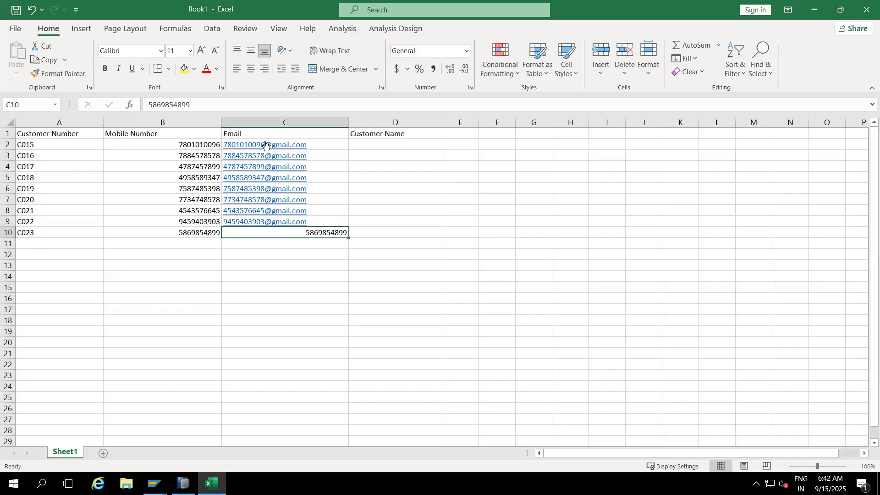
{"action": "left_click", "coordinate": [243, 105]}
{"action": "type", "text": "@"}
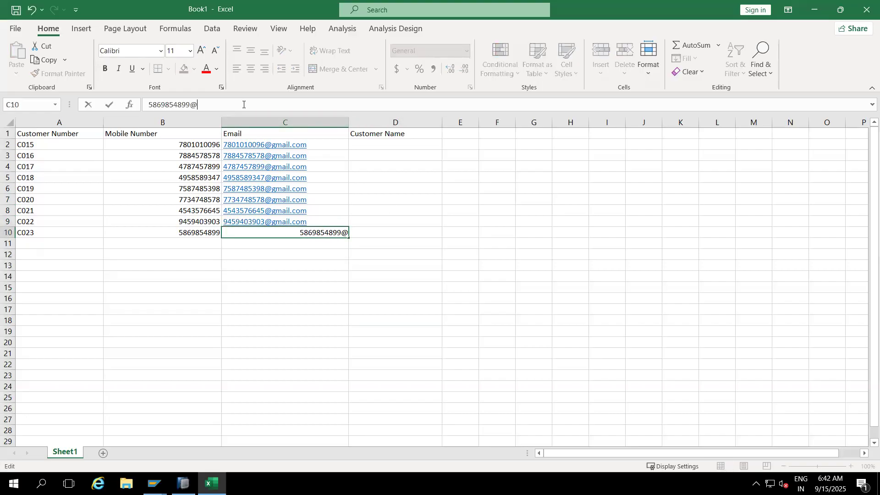
{"action": "type", "text": "gmail.com"}
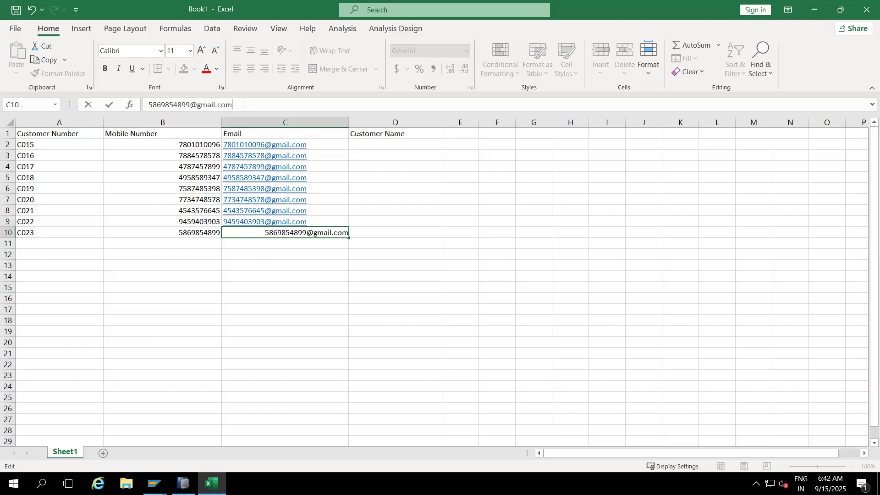
{"action": "left_click", "coordinate": [401, 269]}
- Enter a customer's first name in each of the Customer Name cells D2 to D5
{"action": "left_click", "coordinate": [371, 142]}
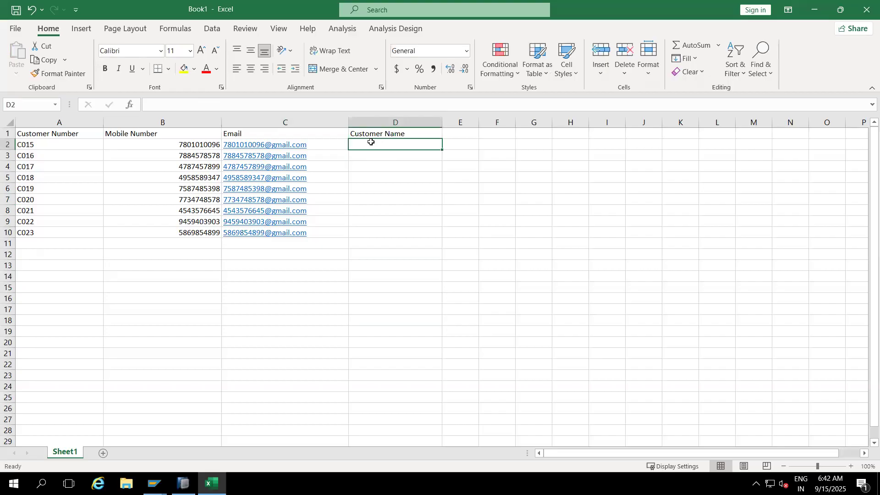
{"action": "type", "text": "Natraj"}
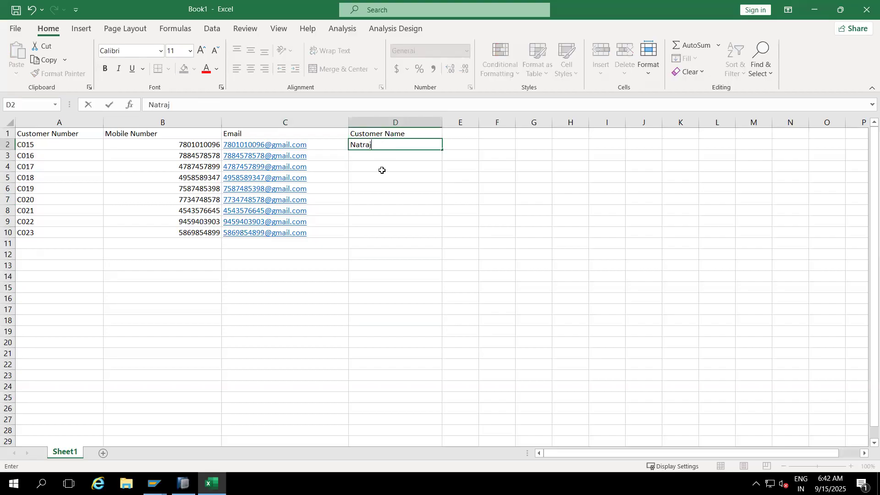
{"action": "key", "text": "Return"}
{"action": "type", "text": "Raju"}
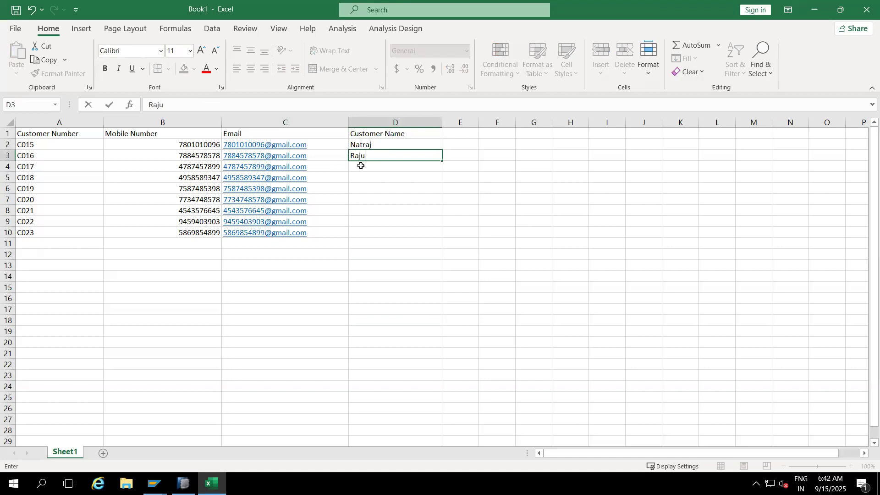
{"action": "left_click", "coordinate": [360, 165]}
{"action": "type", "text": "Sekher"}
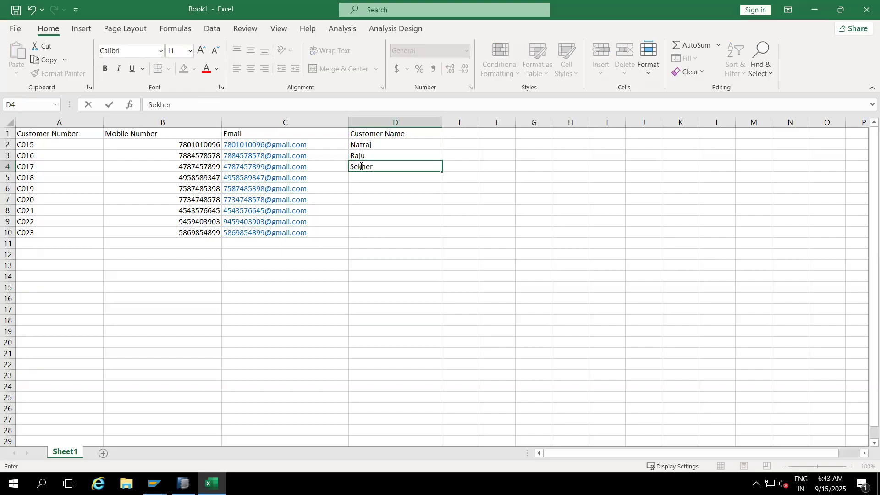
{"action": "left_click", "coordinate": [369, 177]}
{"action": "type", "text": "Pratap"}
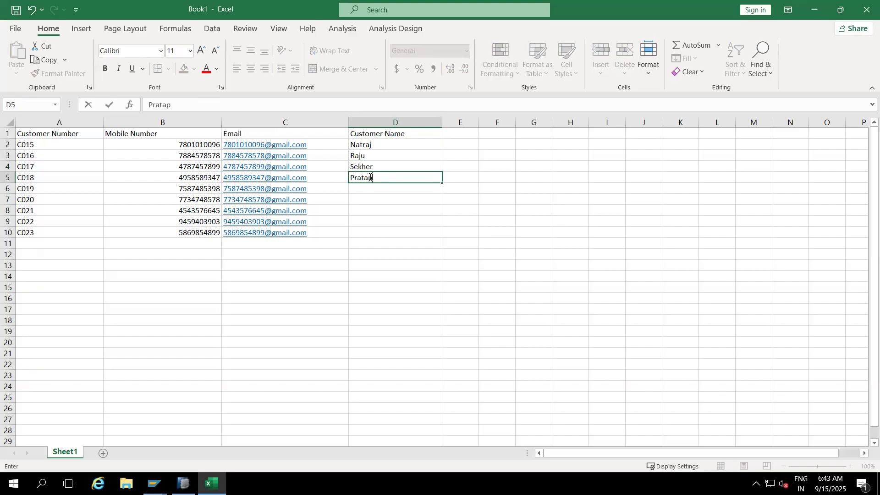
{"action": "left_click", "coordinate": [415, 241]}
- Enter customer first names in the Customer Name cells D6 and D7
{"action": "left_click", "coordinate": [361, 192]}
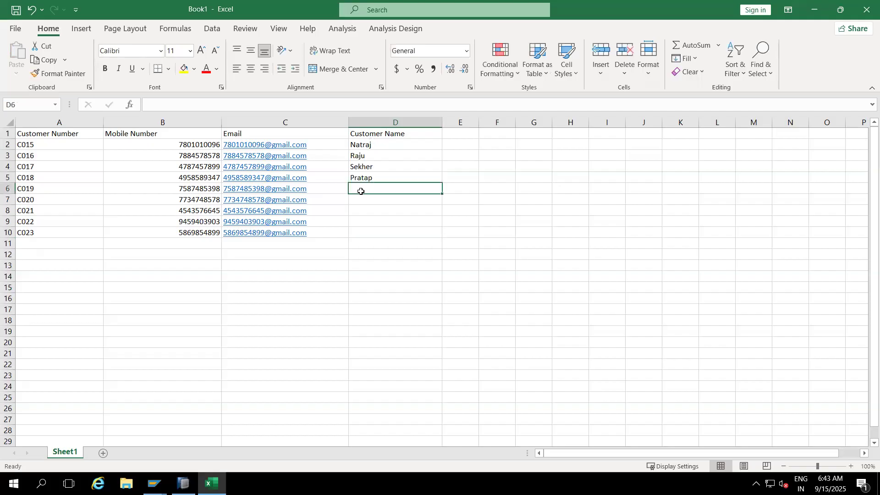
{"action": "type", "text": "Ramya"}
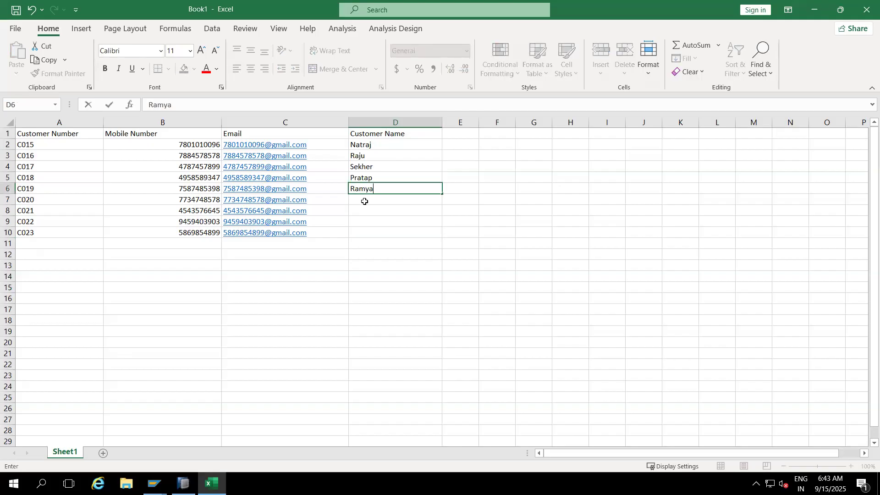
{"action": "left_click", "coordinate": [364, 199]}
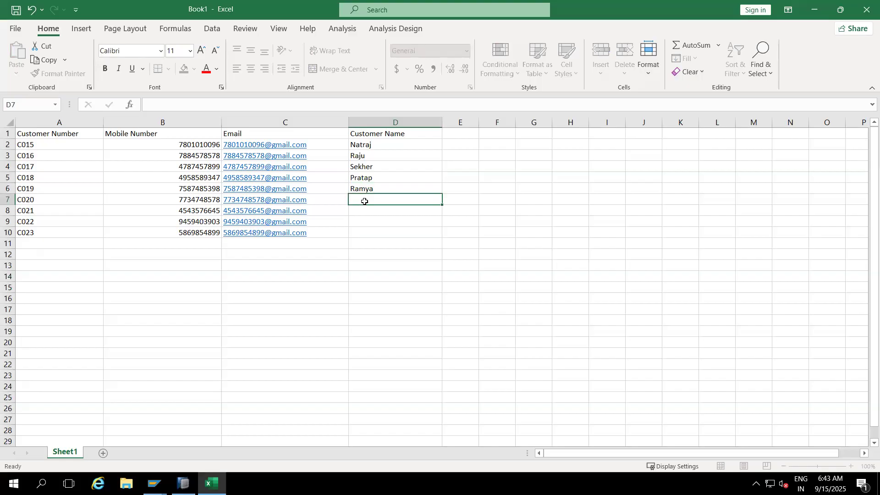
{"action": "type", "text": "suma"}
{"action": "left_click", "coordinate": [366, 210]}
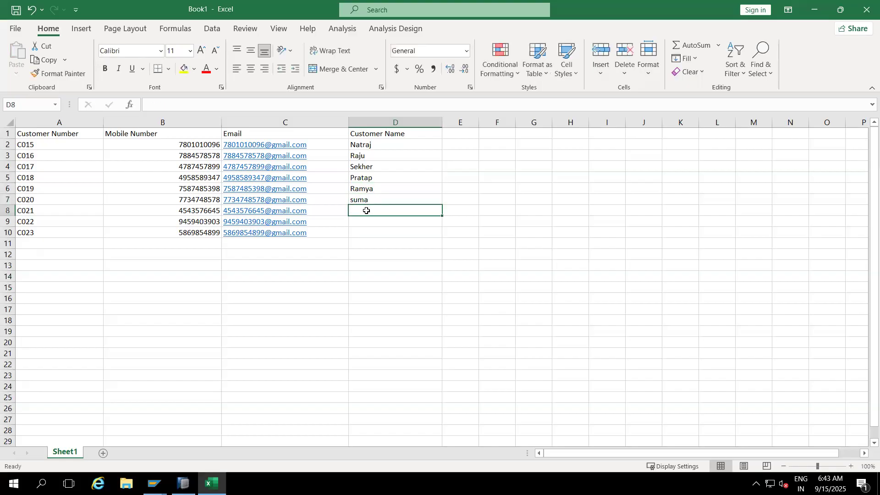
- Replace the customer name in D7 with a different first name and enter another customer's name in D8
{"action": "left_click", "coordinate": [364, 200]}
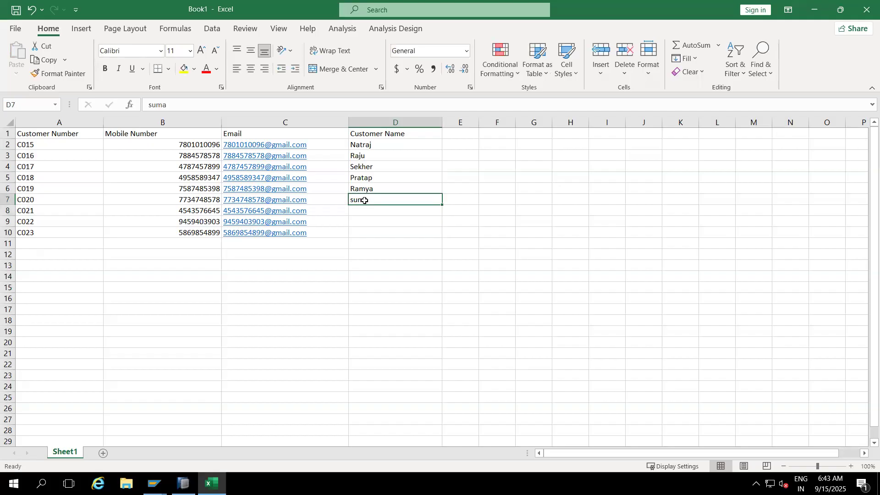
{"action": "type", "text": "harika"}
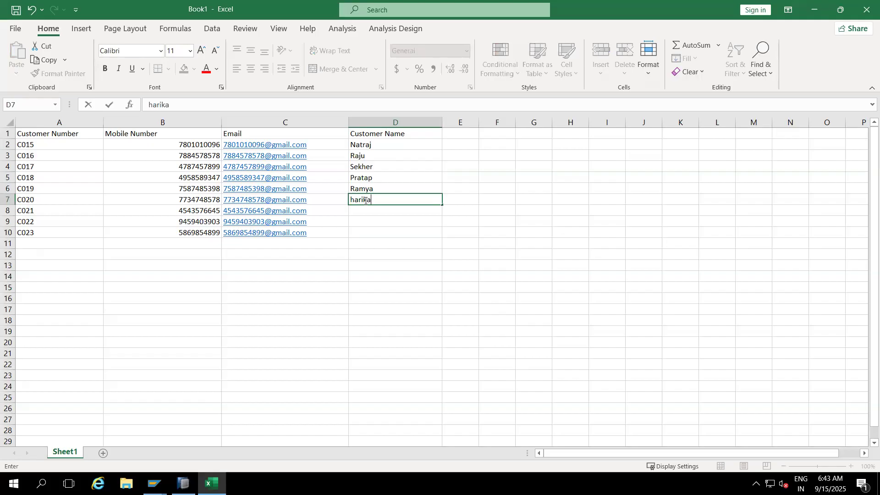
{"action": "key", "text": "Return"}
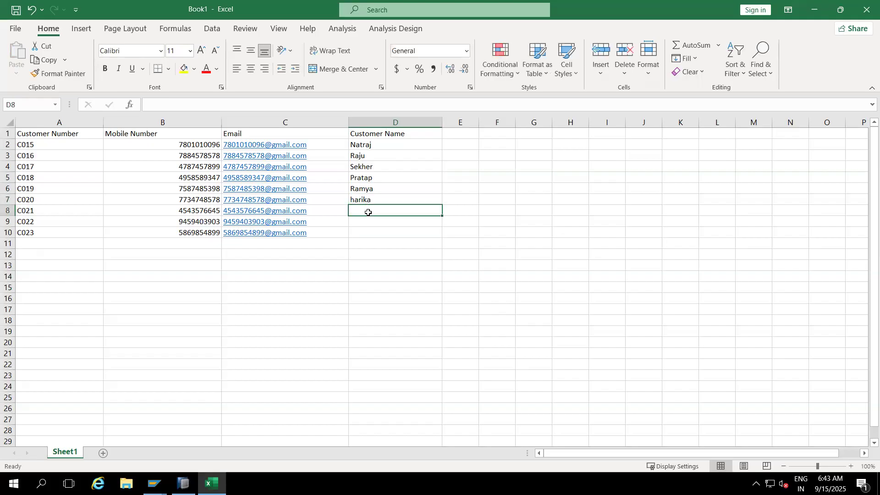
{"action": "type", "text": "Nagaraj"}
{"action": "key", "text": "Return"}
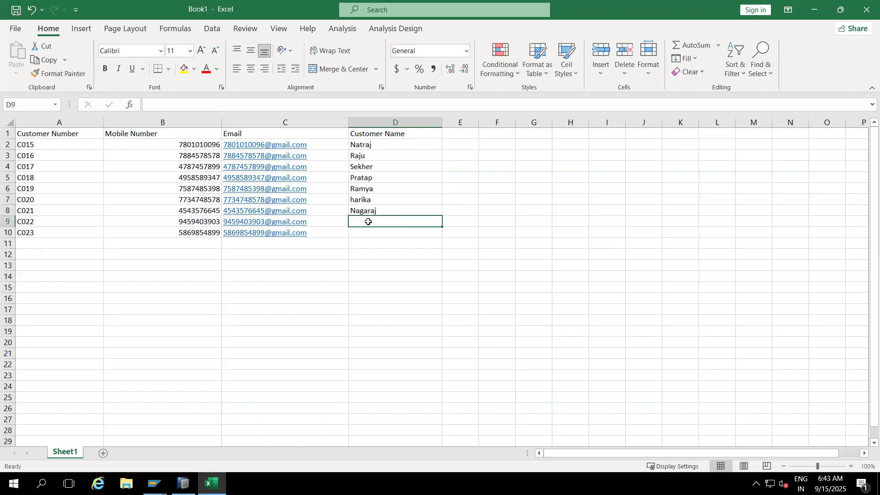
- Enter customer first names in the Customer Name cells D9 and D10
{"action": "type", "text": "nani"}
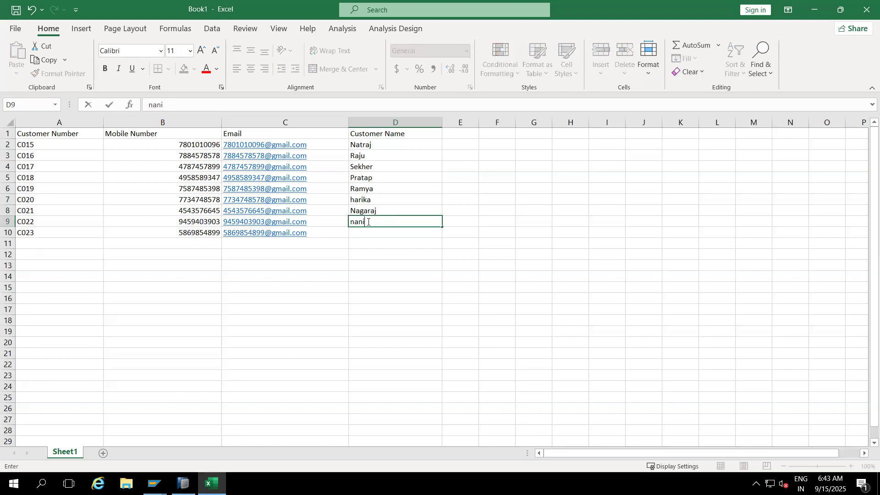
{"action": "key", "text": "Return"}
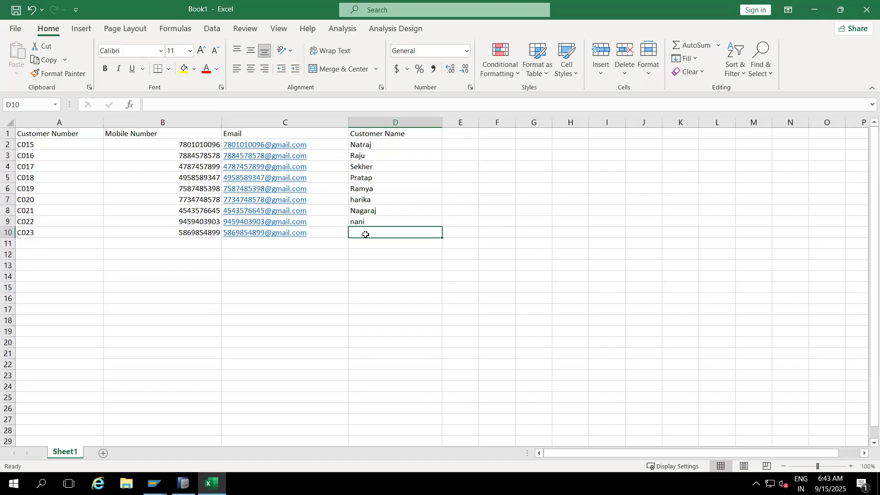
{"action": "type", "text": "ram"}
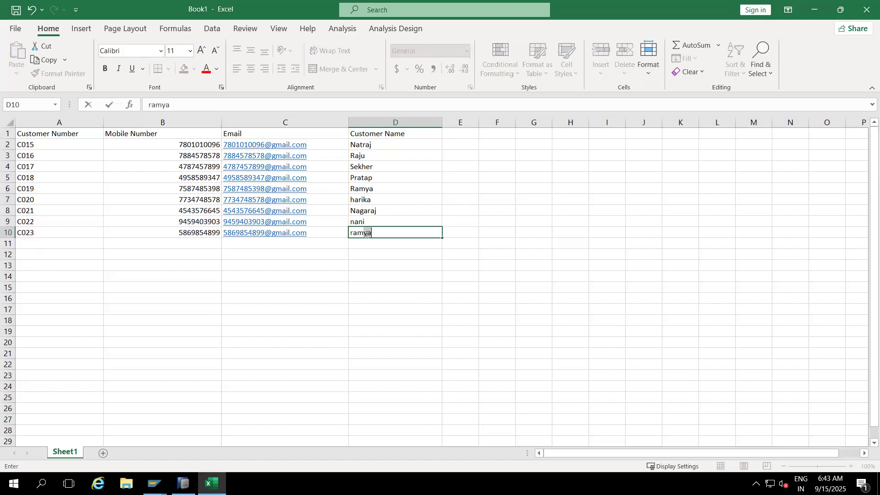
{"action": "key", "text": "BackSpace"}
{"action": "left_click", "coordinate": [387, 297]}
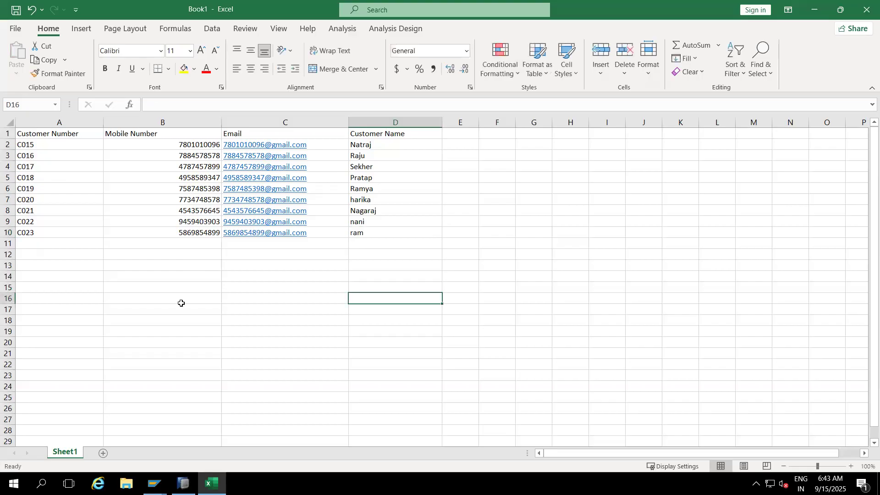
- Save the workbook to the Desktop as a CSV (Comma delimited) file named Customer Master data and close Excel
{"action": "key", "text": "ctrl+s"}
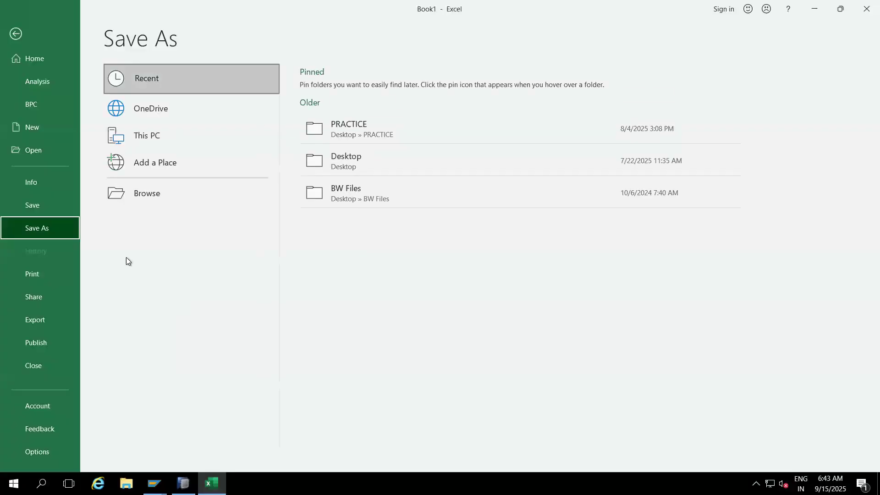
{"action": "left_click", "coordinate": [141, 201]}
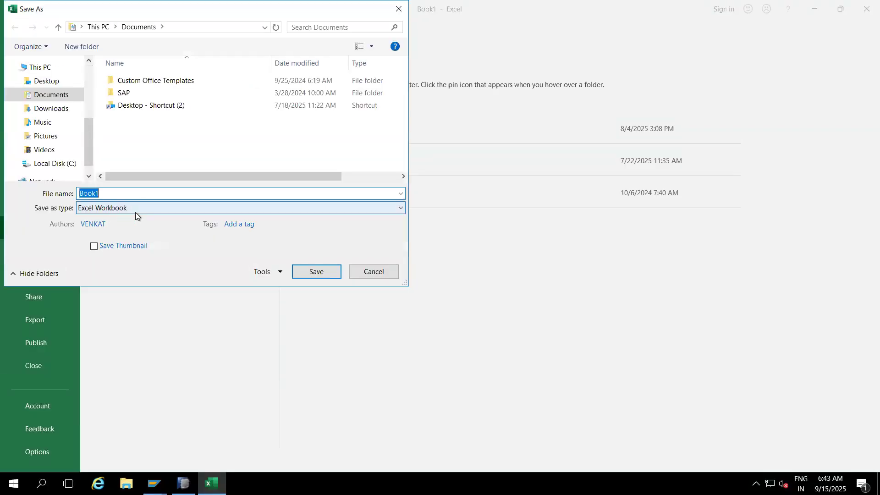
{"action": "left_click", "coordinate": [136, 212]}
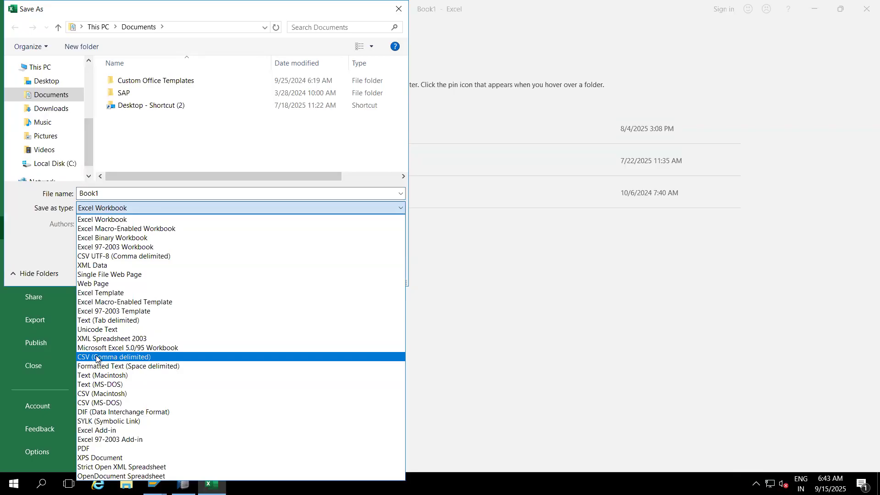
{"action": "left_click", "coordinate": [109, 358]}
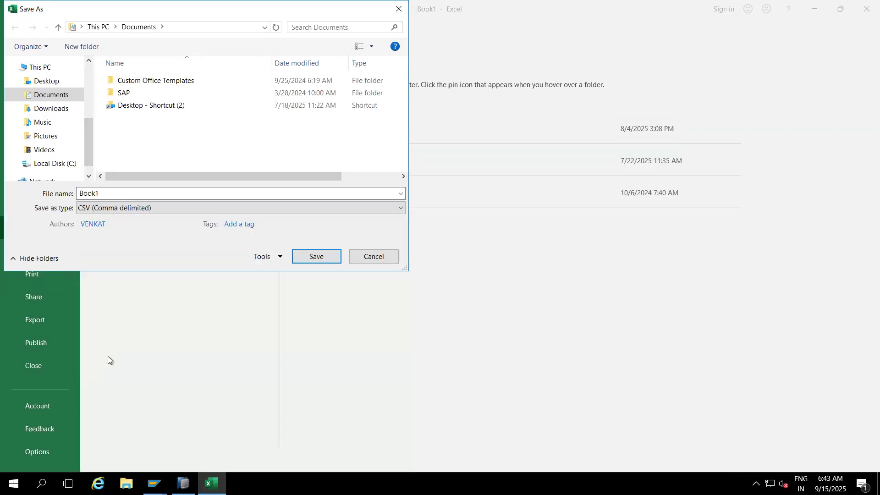
{"action": "double_click", "coordinate": [114, 195]}
{"action": "type", "text": "Cus"}
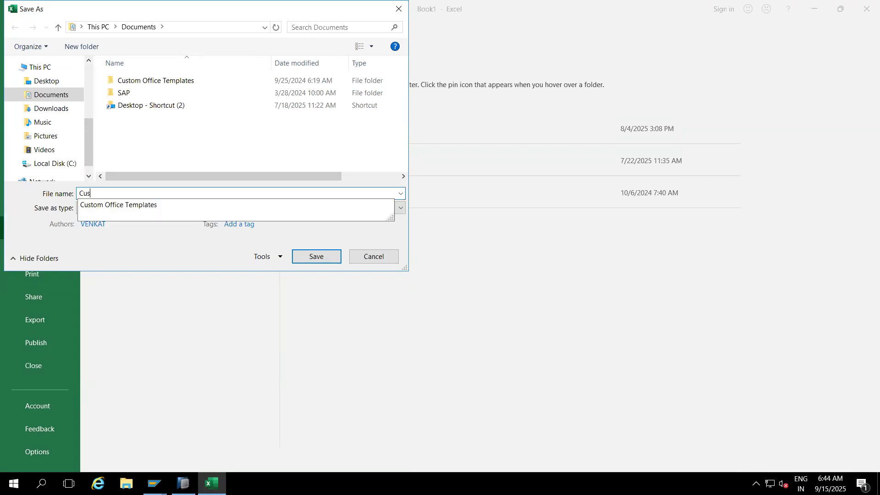
{"action": "type", "text": "tomer Ma"}
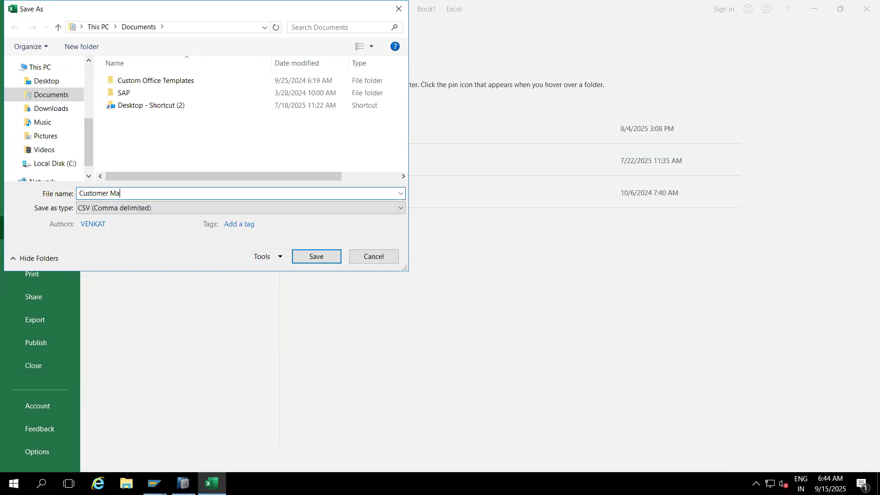
{"action": "type", "text": "ster data"}
{"action": "left_click", "coordinate": [48, 83]}
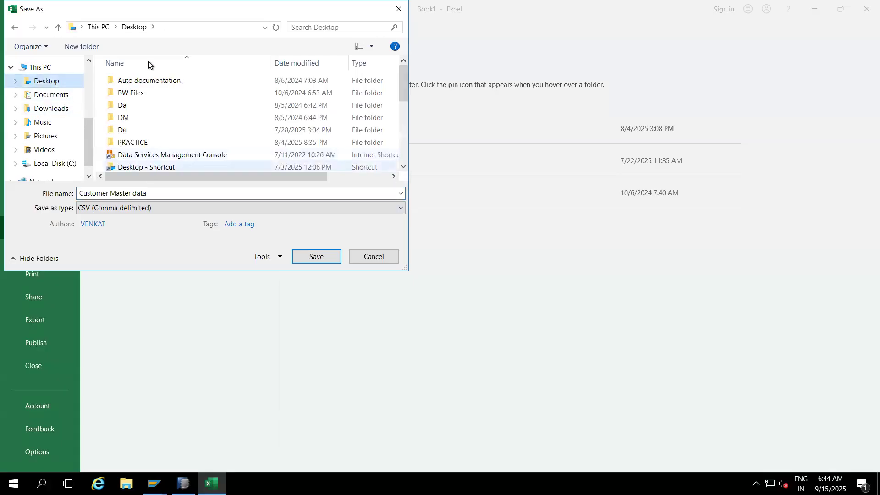
{"action": "left_click", "coordinate": [314, 255]}
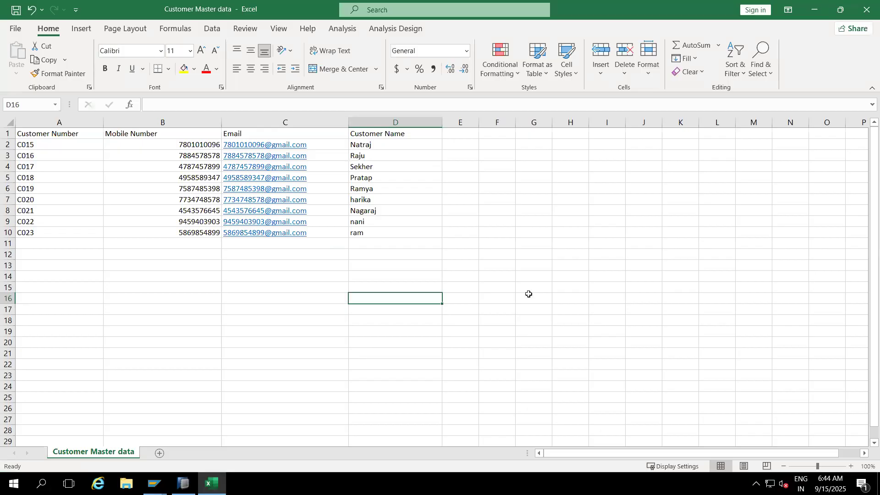
{"action": "left_click", "coordinate": [865, 9]}
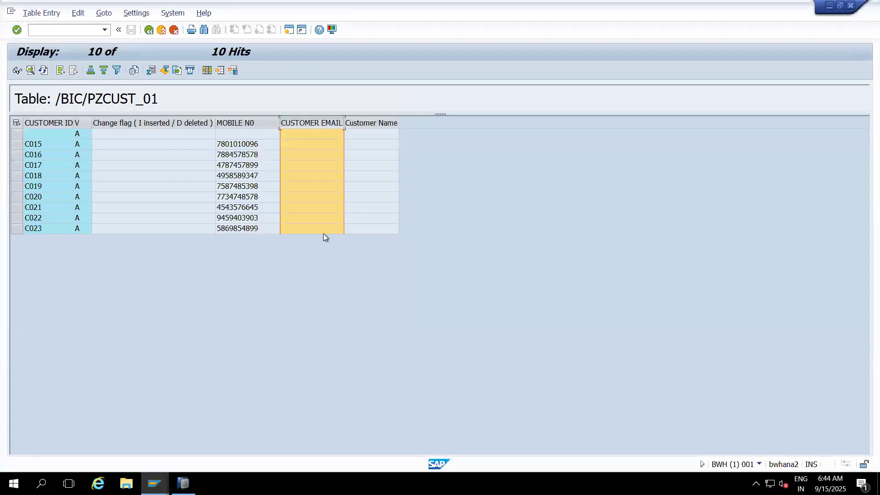
- Leave the /BIC/PZCUST_01 table display for the InfoProvider tree and expand the CUSTOMER ID InfoObject
{"action": "left_click", "coordinate": [161, 29]}
{"action": "left_click", "coordinate": [161, 29]}
{"action": "left_click", "coordinate": [161, 29]}
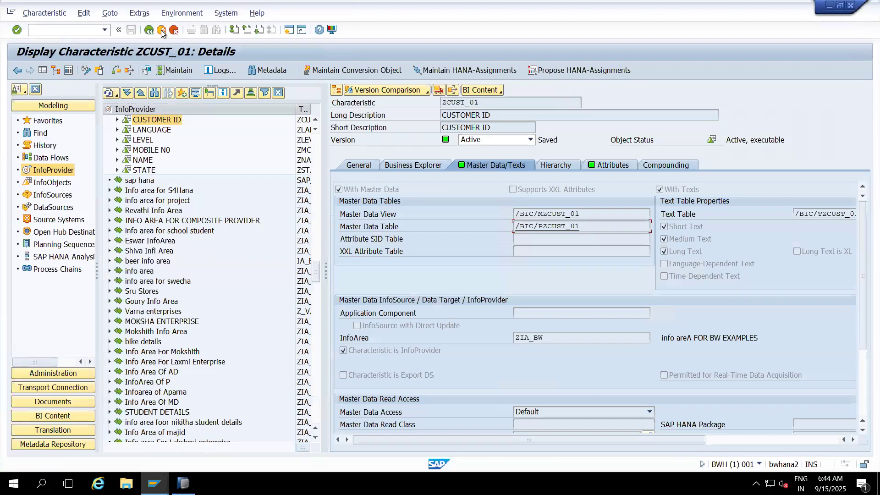
{"action": "left_click", "coordinate": [160, 30]}
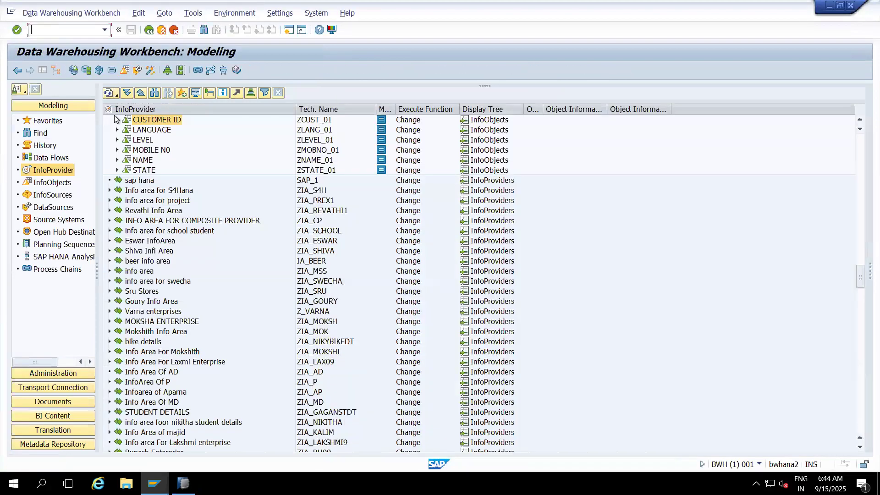
{"action": "left_click", "coordinate": [116, 120]}
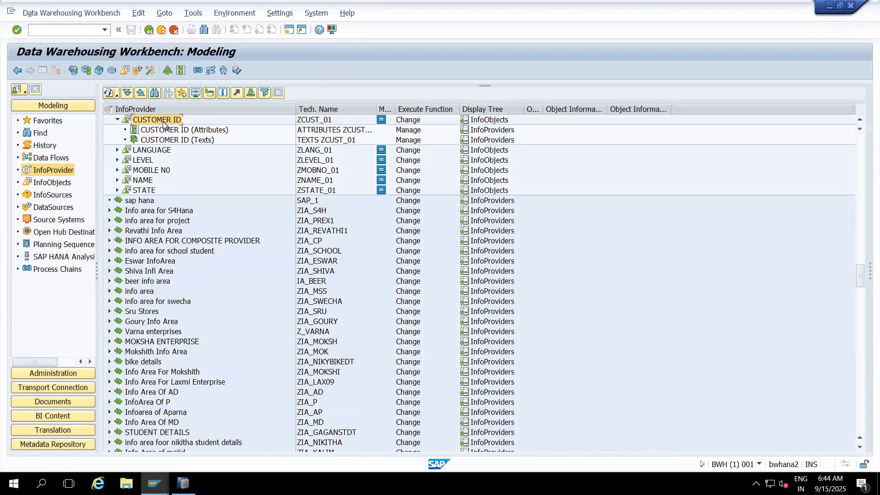
- Review the ZCUST_01 characteristic details and its Attributes and Texts nodes, returning to the full InfoProvider tree
{"action": "left_click", "coordinate": [315, 122]}
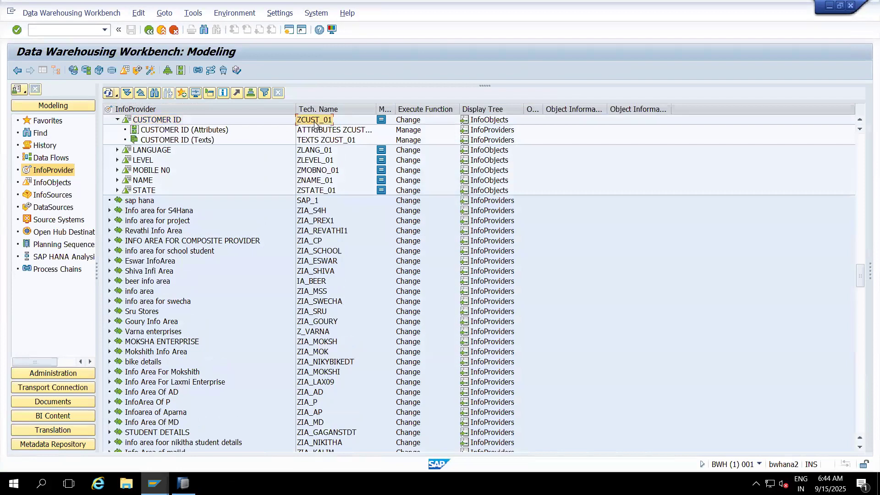
{"action": "double_click", "coordinate": [315, 120]}
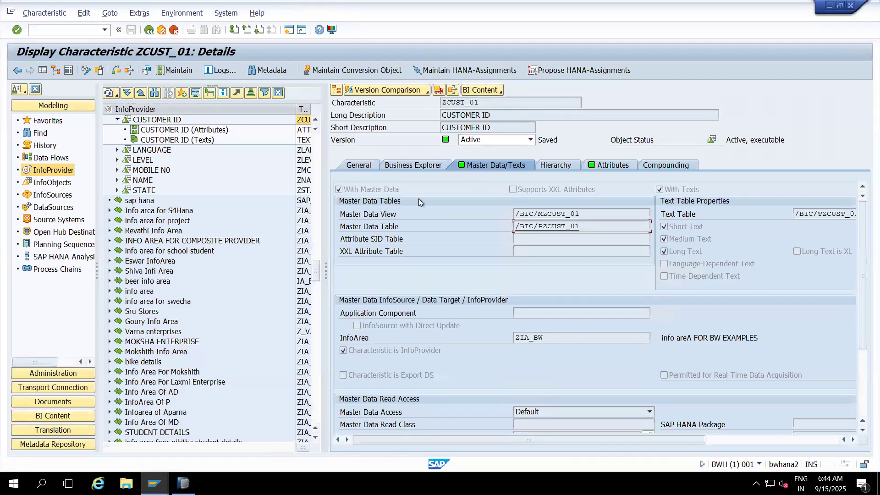
{"action": "left_click", "coordinate": [202, 130]}
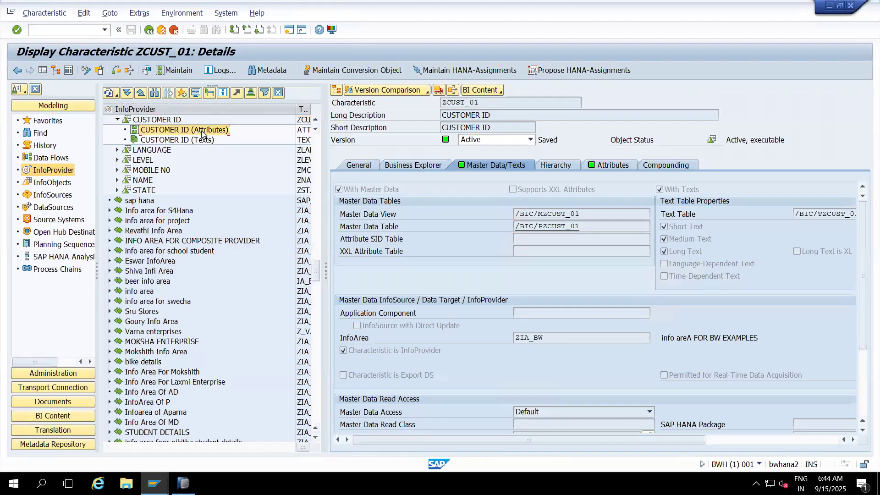
{"action": "left_click", "coordinate": [214, 140]}
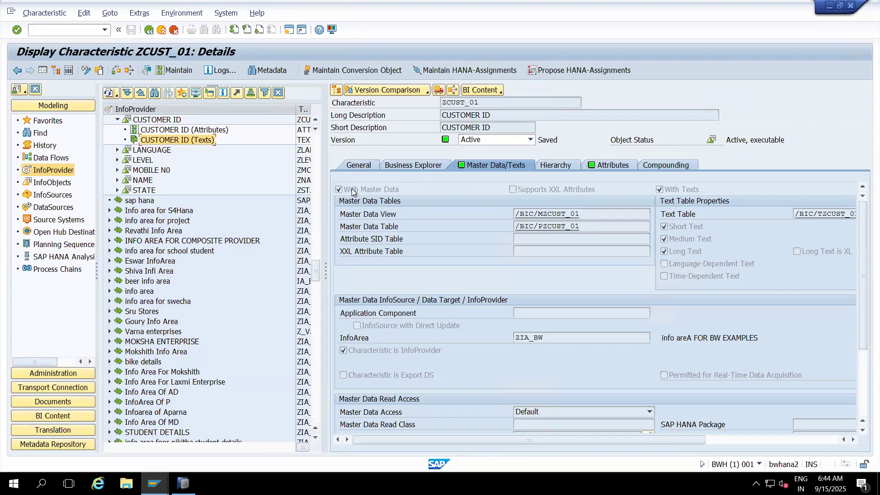
{"action": "left_click", "coordinate": [219, 134]}
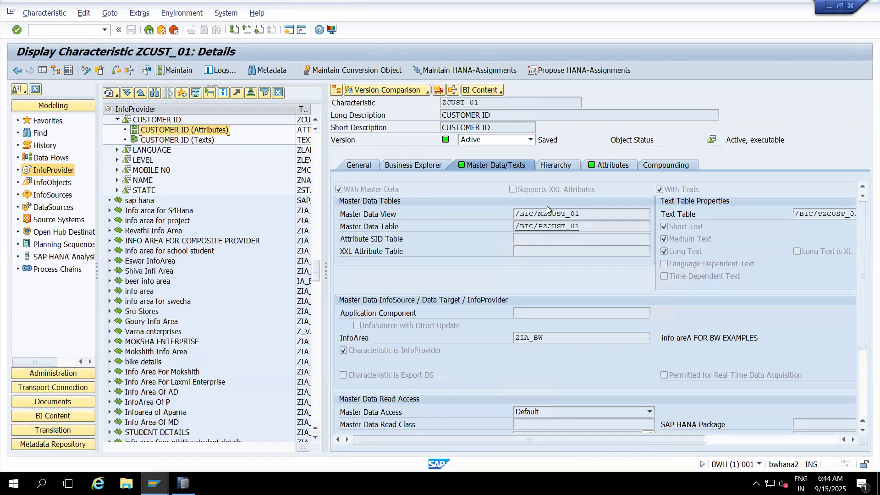
{"action": "left_click", "coordinate": [187, 140]}
{"action": "left_click", "coordinate": [208, 130]}
{"action": "left_click", "coordinate": [161, 30]}
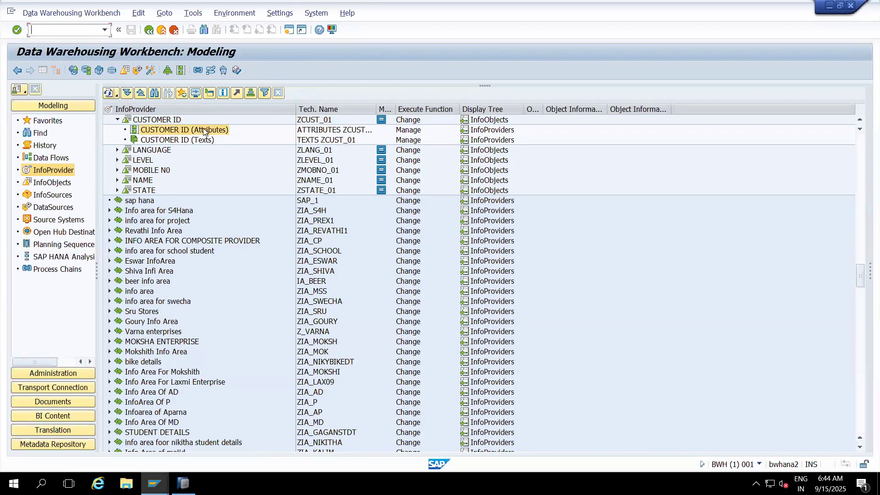
{"action": "right_click", "coordinate": [204, 131]}
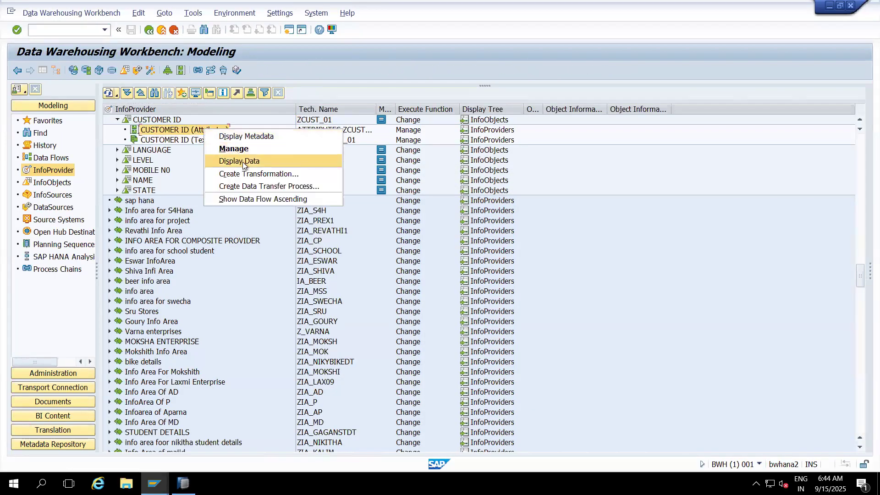
{"action": "left_click", "coordinate": [252, 174]}
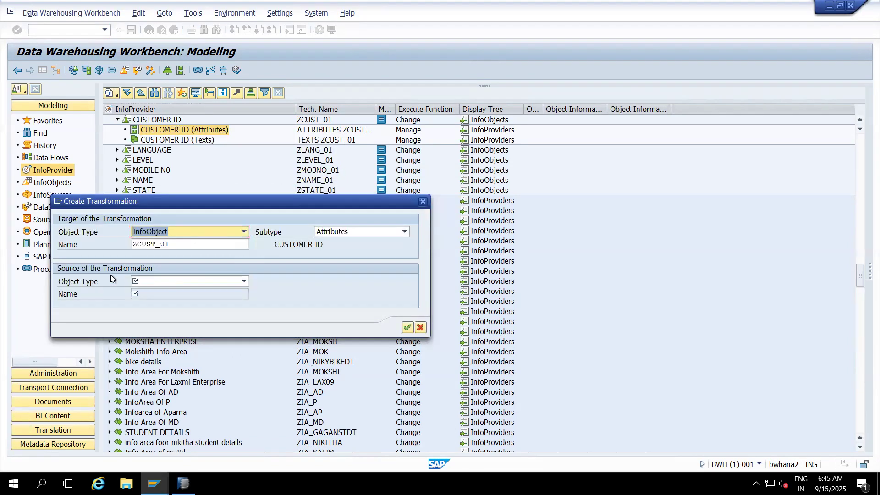
{"action": "left_click", "coordinate": [244, 281]}
{"action": "left_click", "coordinate": [141, 294]}
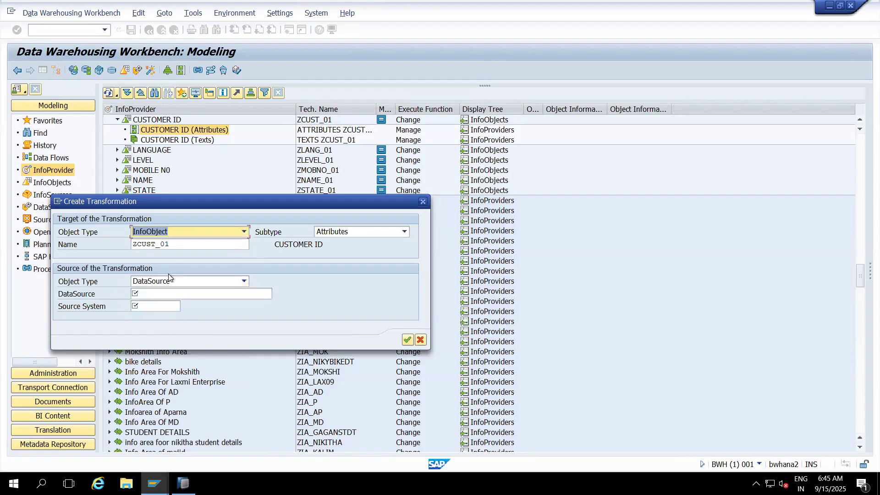
{"action": "left_click", "coordinate": [422, 202]}
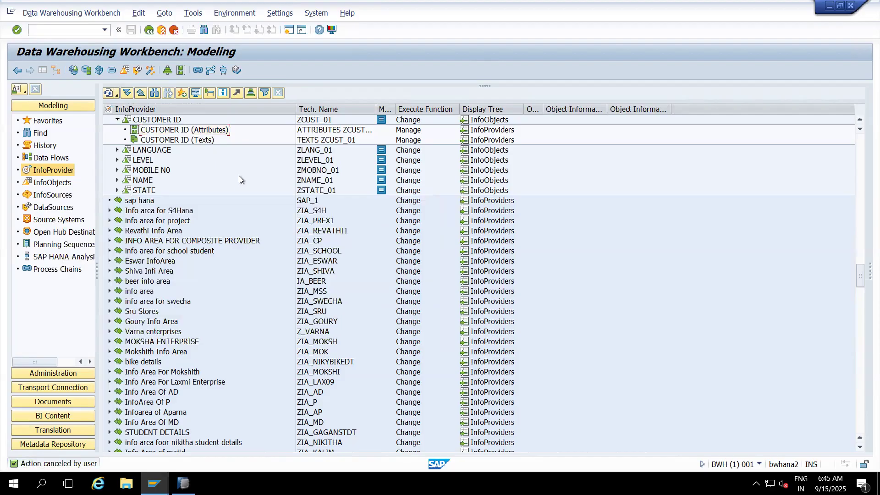
- Copy the technical name ZCUST_01 of CUSTOMER ID into a new Notepad note
{"action": "left_click", "coordinate": [321, 119]}
{"action": "key", "text": "super+r"}
{"action": "type", "text": "notepad"}
{"action": "key", "text": "Return"}
{"action": "type", "text": "ZCUST_01"}
{"action": "left_click", "coordinate": [259, 62]}
- Show the source systems tree and expand its File folder to list the flat file source systems
{"action": "left_click", "coordinate": [58, 220]}
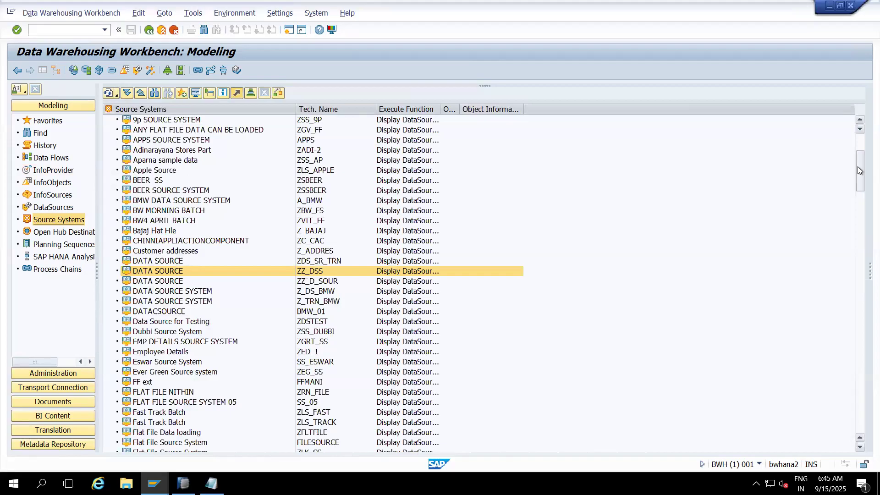
{"action": "left_click_drag", "start_coordinate": [860, 171], "coordinate": [861, 130]}
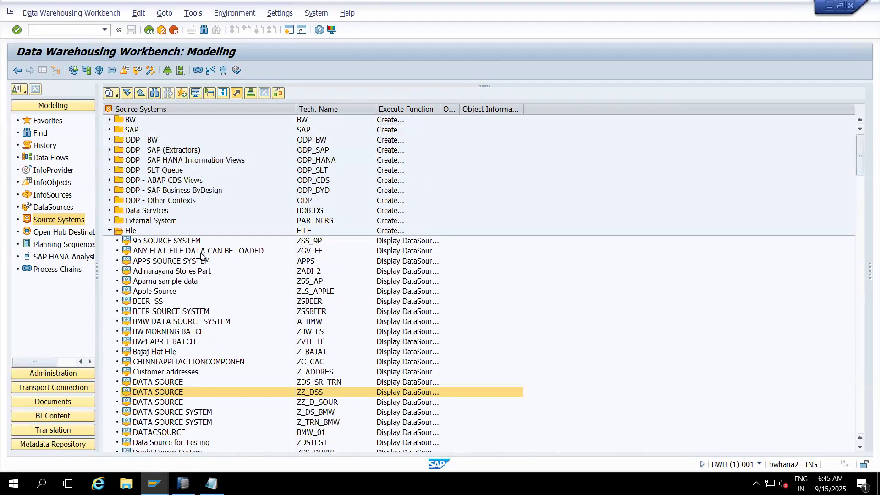
{"action": "left_click", "coordinate": [109, 231]}
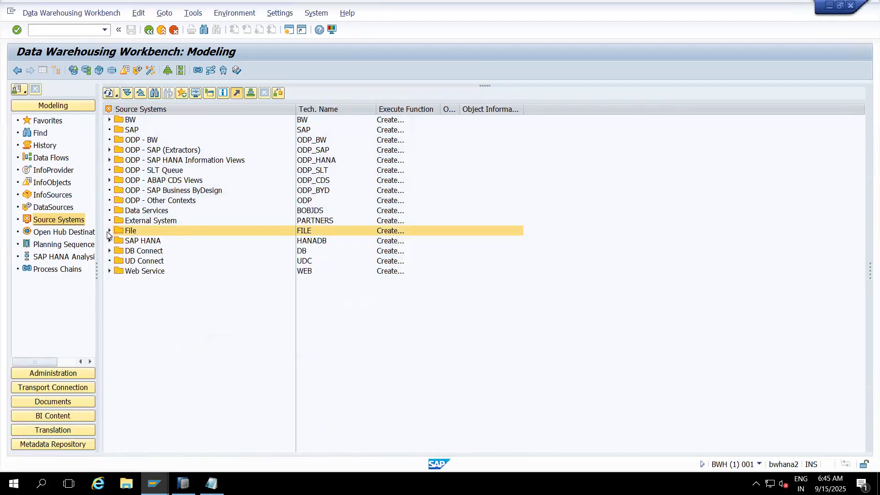
{"action": "left_click", "coordinate": [110, 232]}
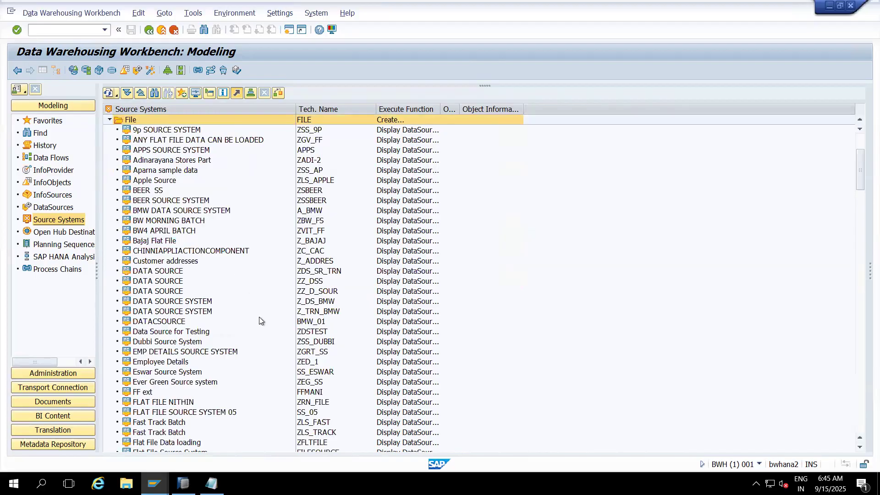
- Check the connections of the file source systems ZGV_FF and ZZ_DSS
{"action": "left_click", "coordinate": [224, 141]}
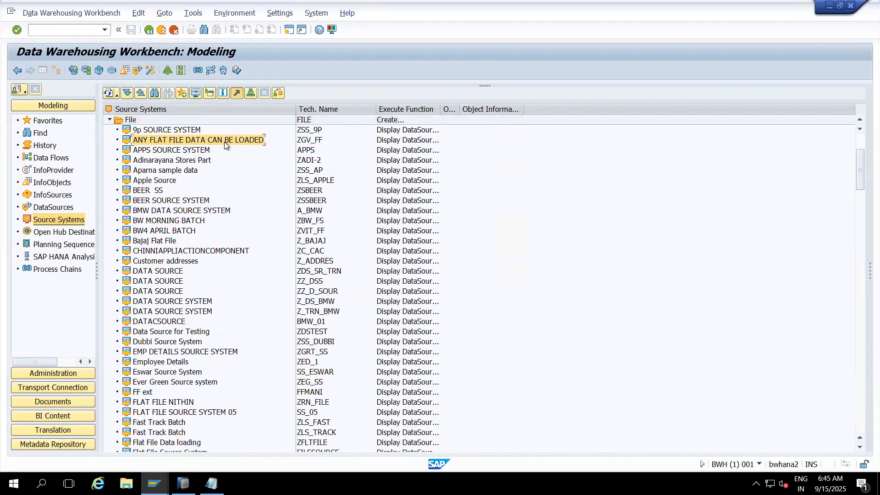
{"action": "right_click", "coordinate": [225, 142]}
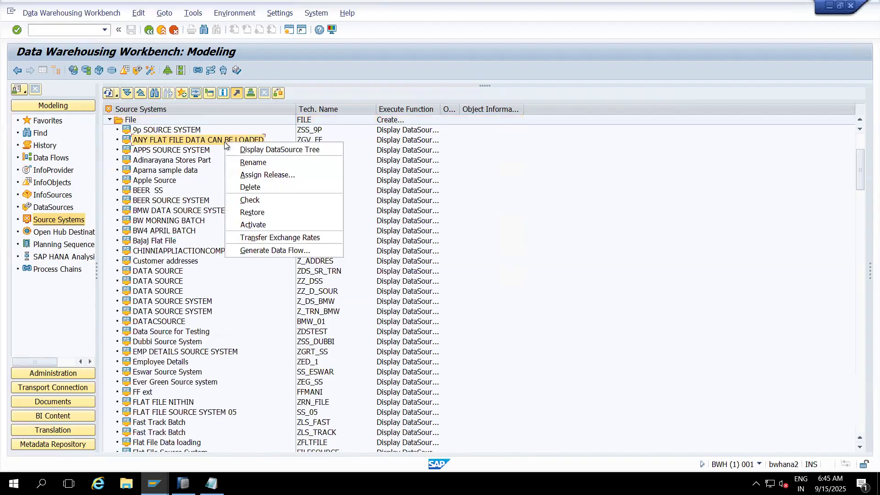
{"action": "left_click", "coordinate": [254, 201]}
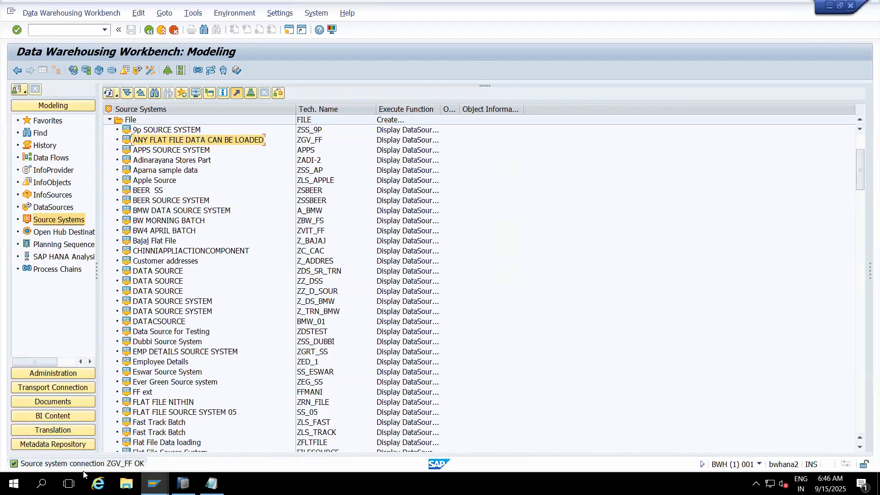
{"action": "left_click", "coordinate": [165, 282]}
{"action": "right_click", "coordinate": [165, 282]}
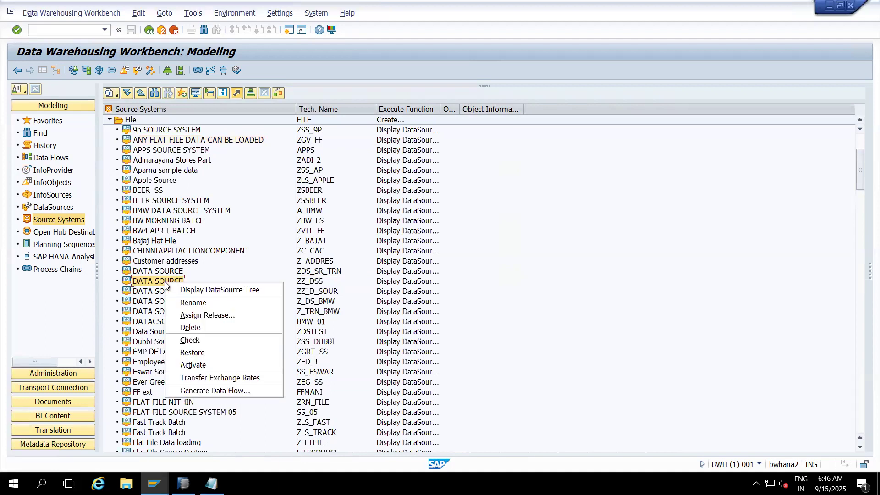
{"action": "left_click", "coordinate": [185, 340]}
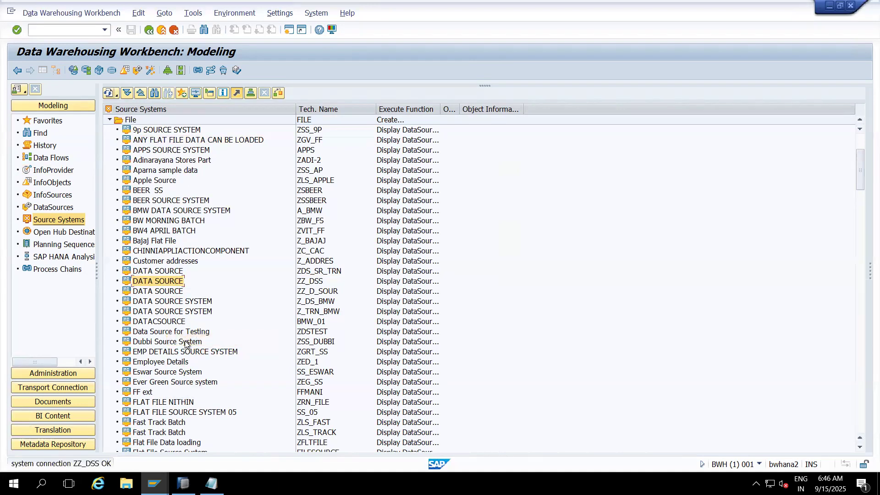
- Open the DataSource tree of the file source system ZZ_DSS
{"action": "left_click", "coordinate": [307, 282]}
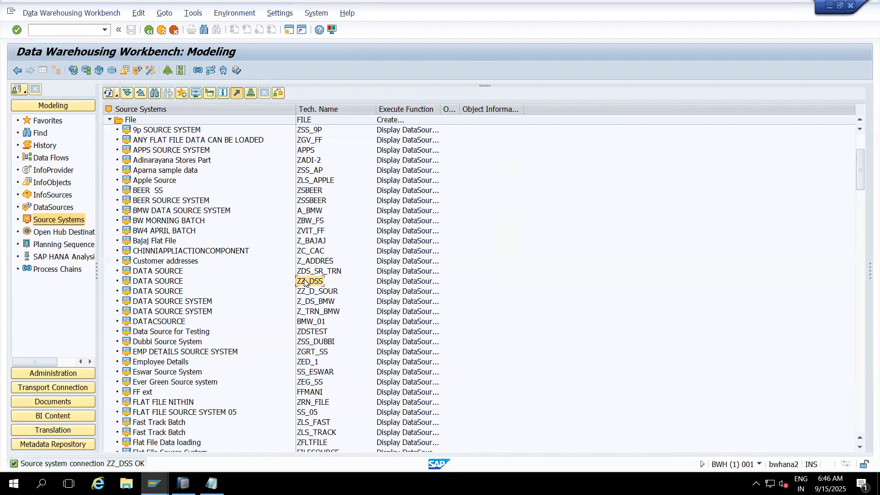
{"action": "left_click", "coordinate": [175, 283]}
{"action": "right_click", "coordinate": [175, 282]}
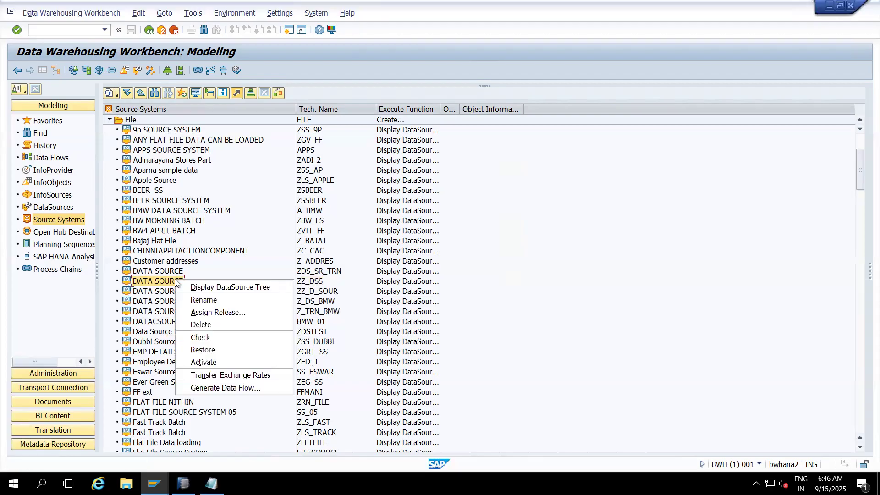
{"action": "left_click", "coordinate": [235, 247]}
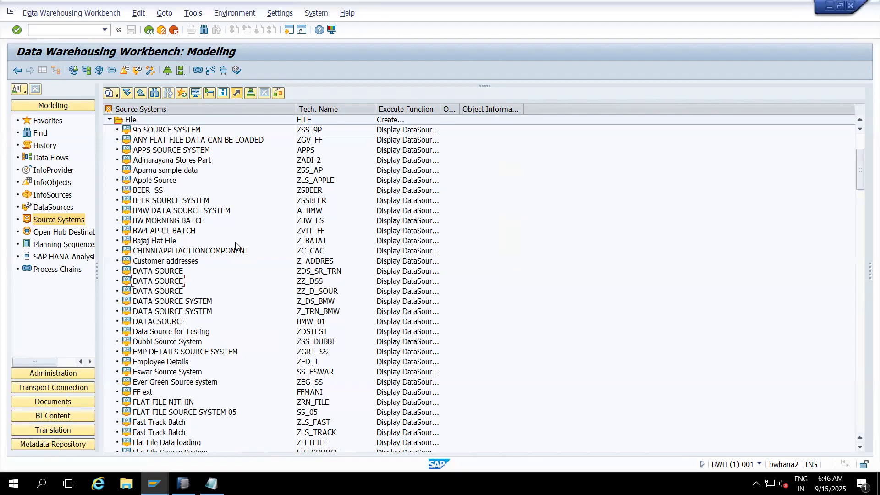
{"action": "double_click", "coordinate": [172, 281]}
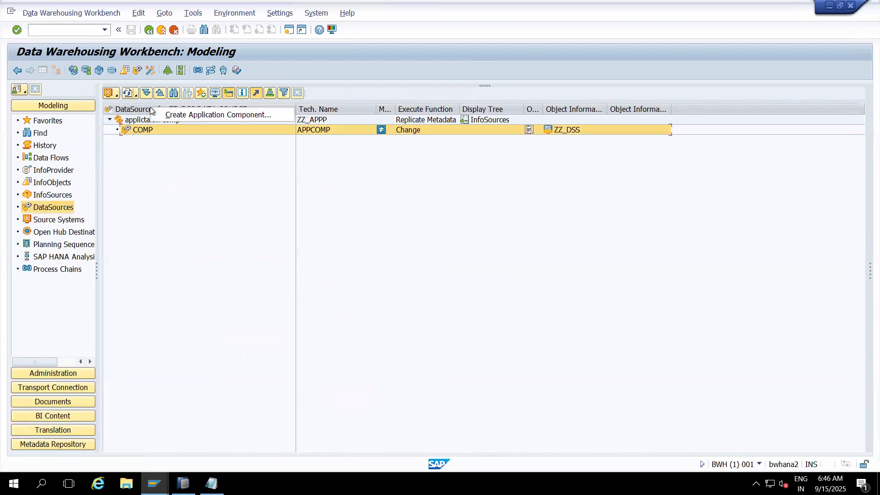
{"action": "left_click", "coordinate": [185, 155]}
- Create a DataSource named ZCUST_MD under the application component ZZ_APPP, with the data type Master Data Attributes
{"action": "right_click", "coordinate": [139, 119]}
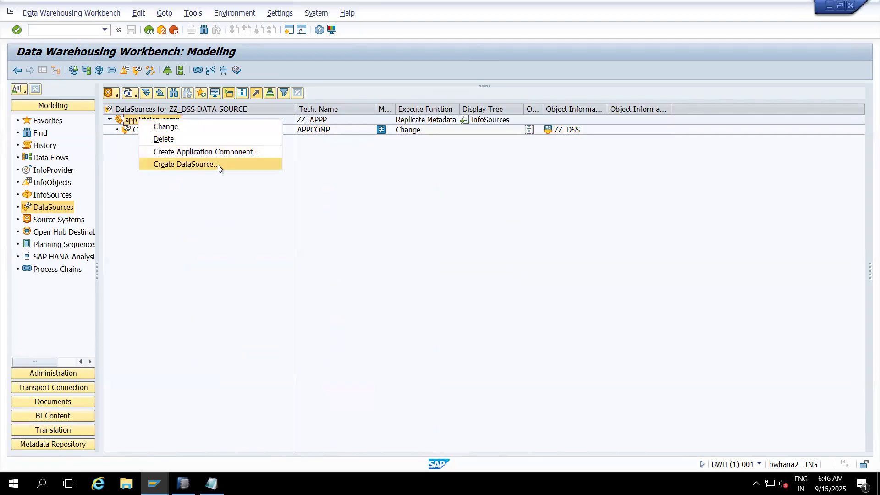
{"action": "left_click", "coordinate": [230, 166]}
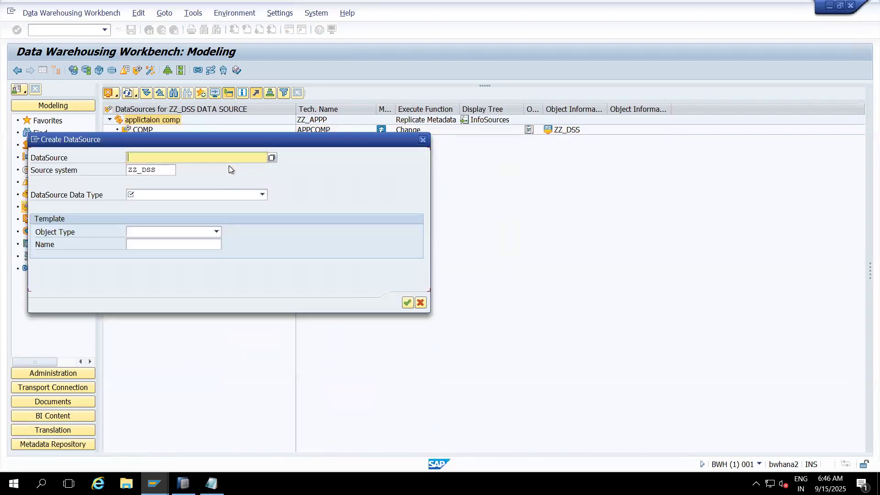
{"action": "left_click_drag", "start_coordinate": [225, 143], "coordinate": [375, 178]}
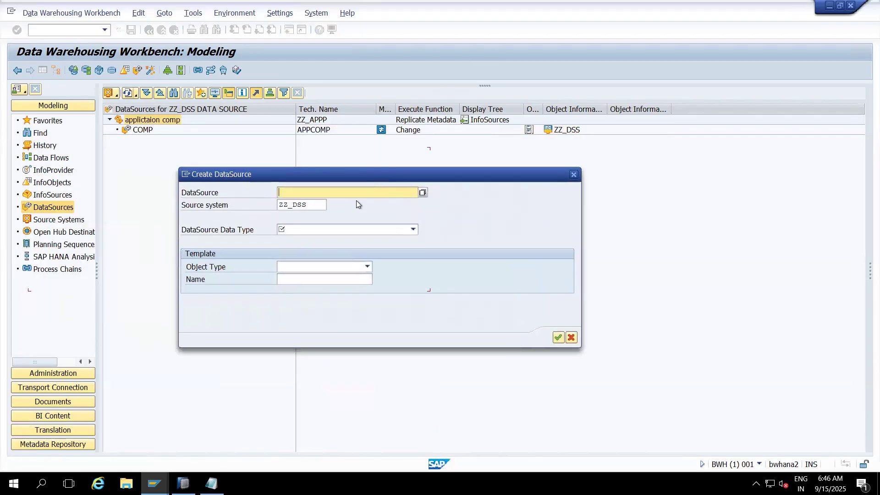
{"action": "type", "text": "ZCUST_MD"}
{"action": "left_click", "coordinate": [323, 232]}
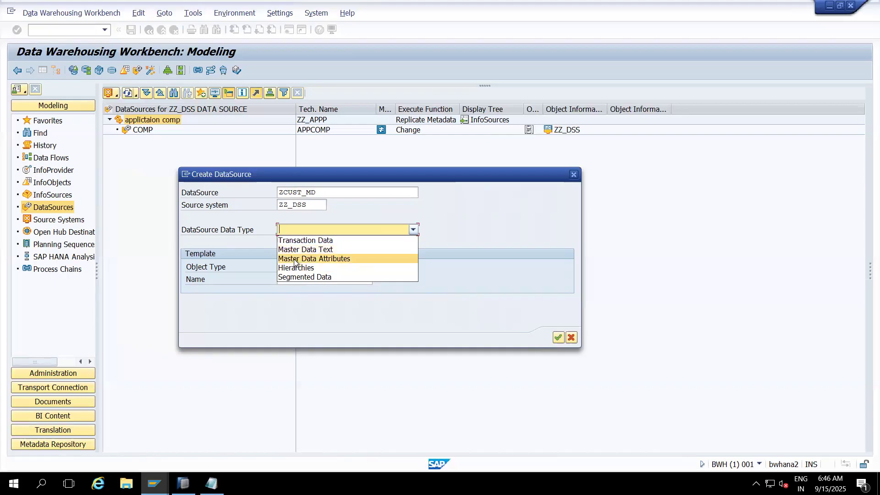
{"action": "left_click", "coordinate": [319, 260]}
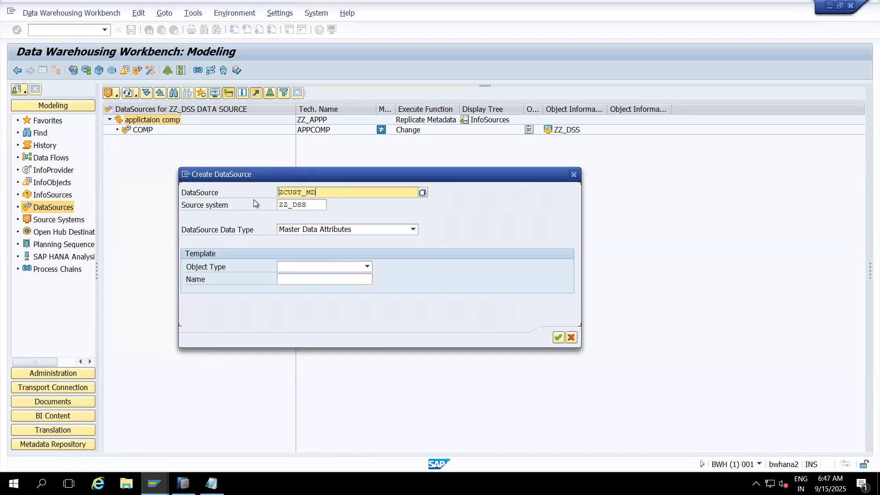
- Confirm creating the DataSource and set its short, medium and long descriptions to "Customer Attributes"
{"action": "left_click", "coordinate": [557, 339]}
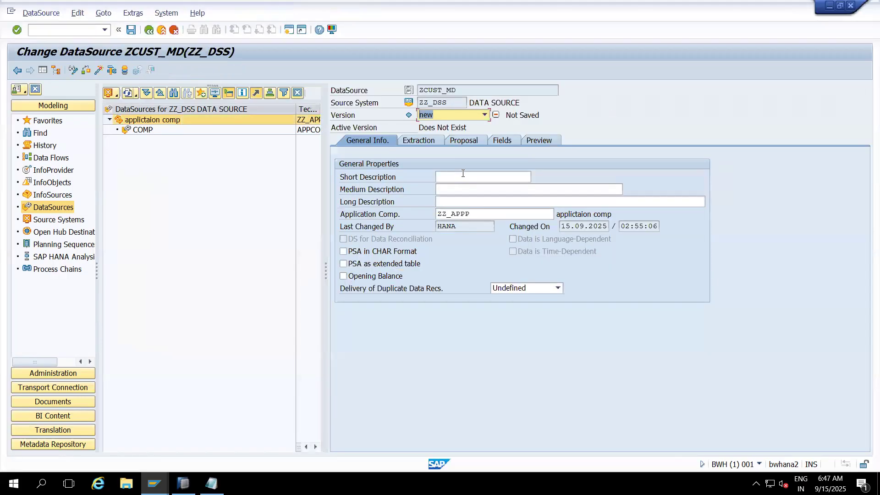
{"action": "left_click", "coordinate": [463, 173]}
{"action": "type", "text": "Customer "}
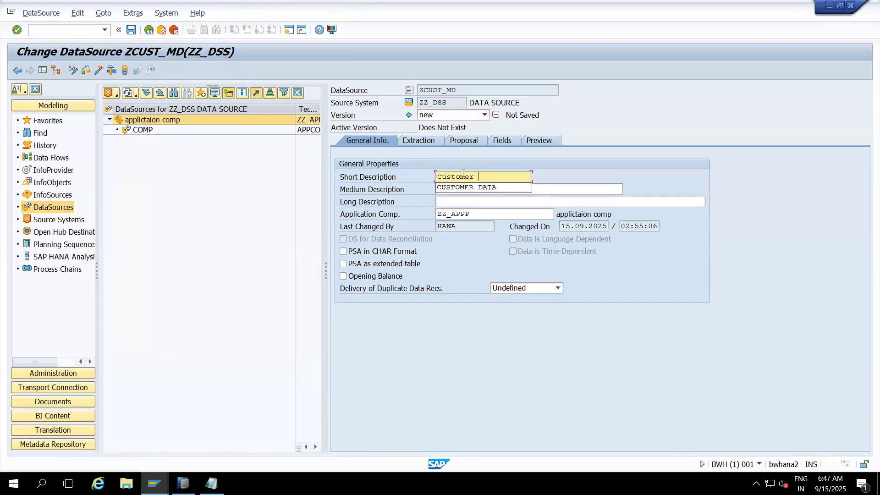
{"action": "type", "text": "Attributes"}
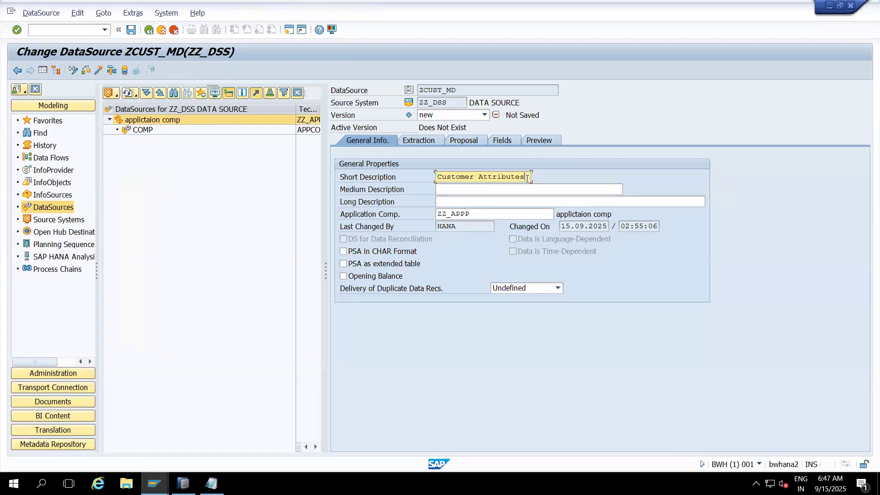
{"action": "left_click_drag", "start_coordinate": [527, 178], "coordinate": [414, 166]}
{"action": "key", "text": "ctrl+c"}
{"action": "left_click", "coordinate": [448, 190]}
{"action": "key", "text": "ctrl+v"}
{"action": "left_click", "coordinate": [451, 203]}
{"action": "key", "text": "ctrl+v"}
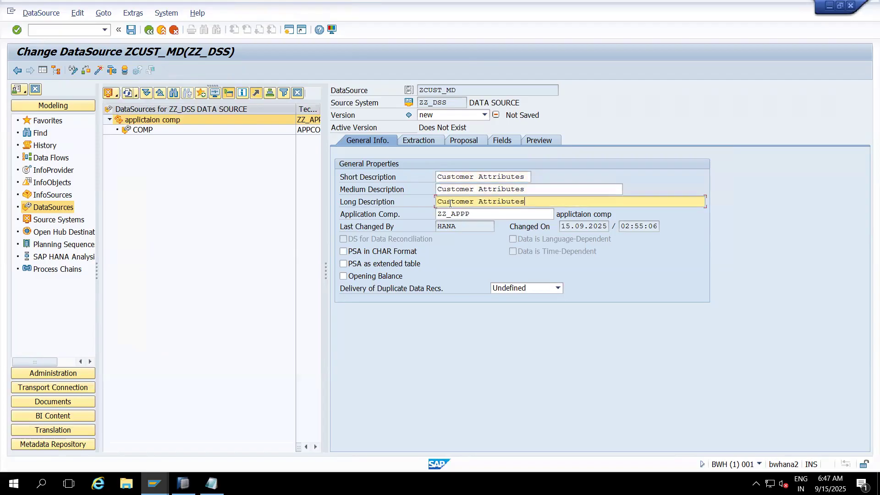
- Set the DataSource's extraction adapter to Load Text-Type File from Local Workstation
{"action": "left_click", "coordinate": [426, 141]}
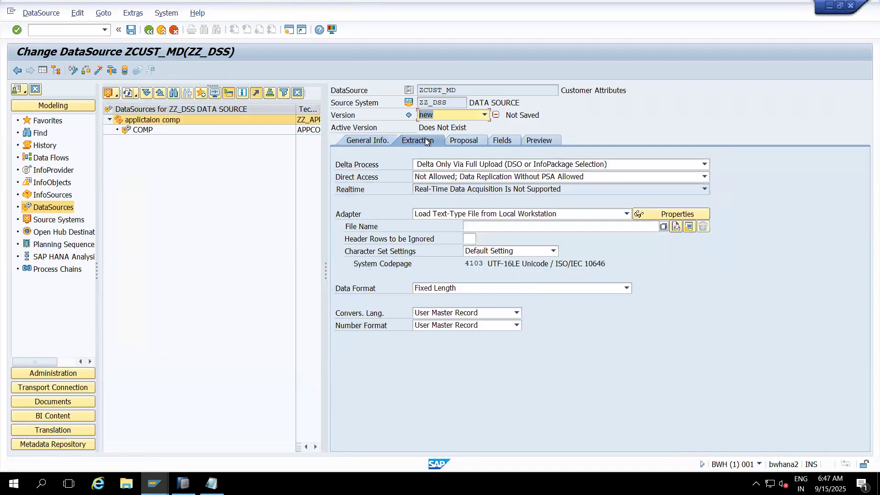
{"action": "left_click", "coordinate": [565, 213]}
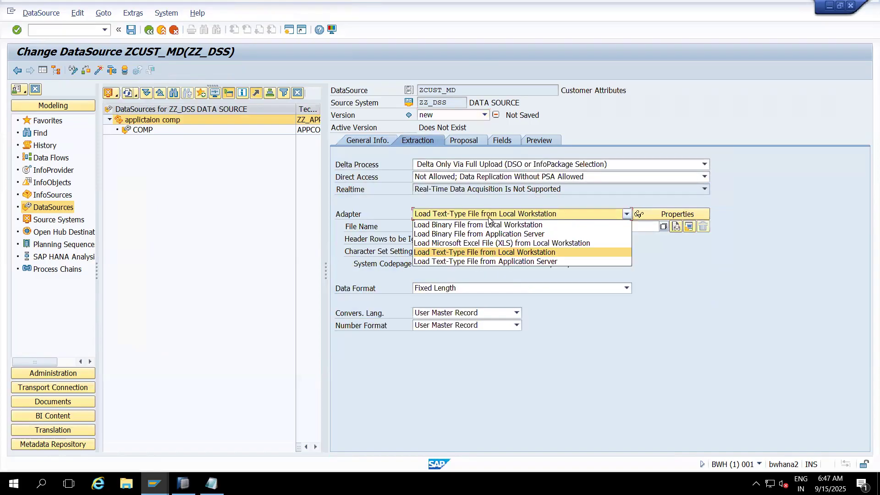
{"action": "left_click", "coordinate": [522, 253]}
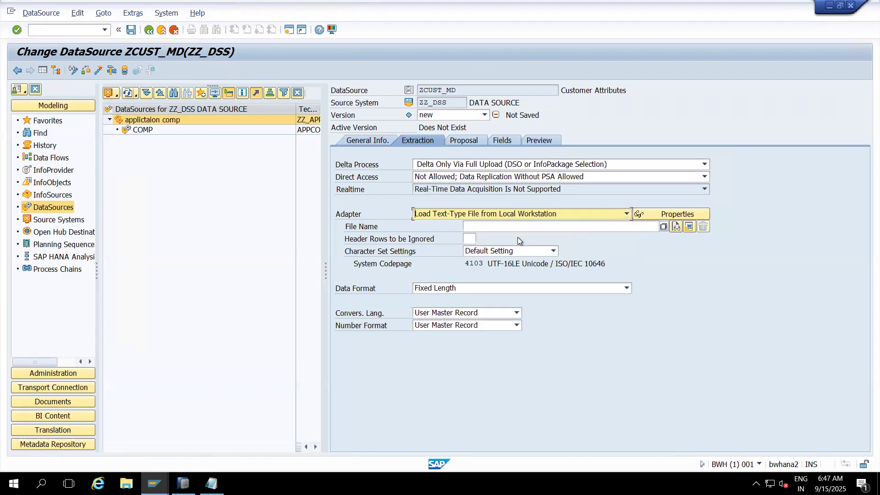
- Hide the navigation area and the DataSource tree so the ZCUST_MD settings use the full width
{"action": "left_click", "coordinate": [43, 70]}
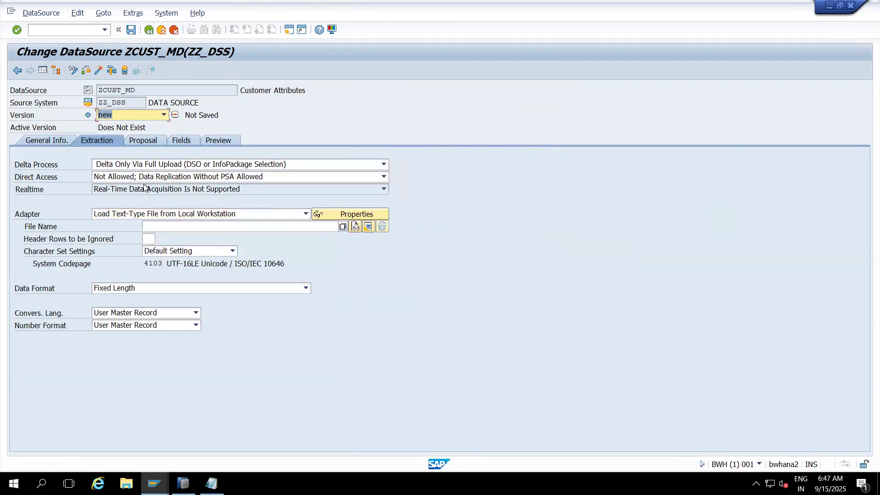
{"action": "left_click", "coordinate": [43, 70]}
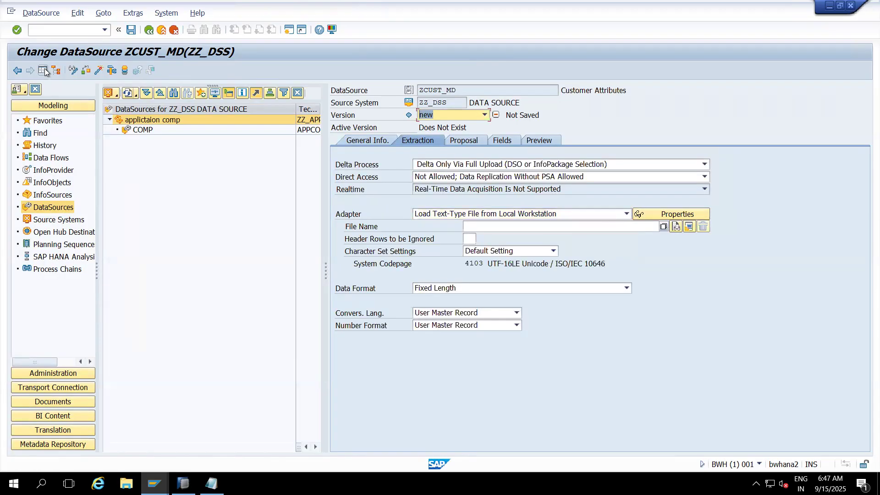
{"action": "left_click", "coordinate": [43, 71]}
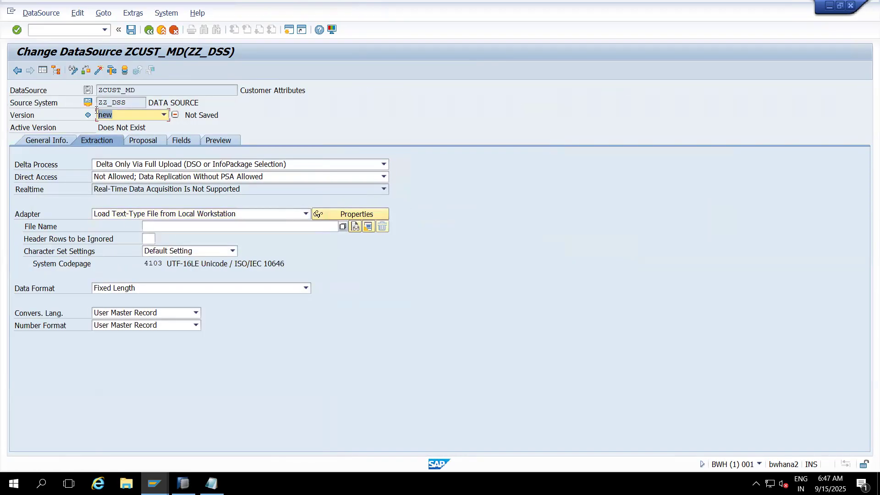
{"action": "left_click", "coordinate": [45, 72]}
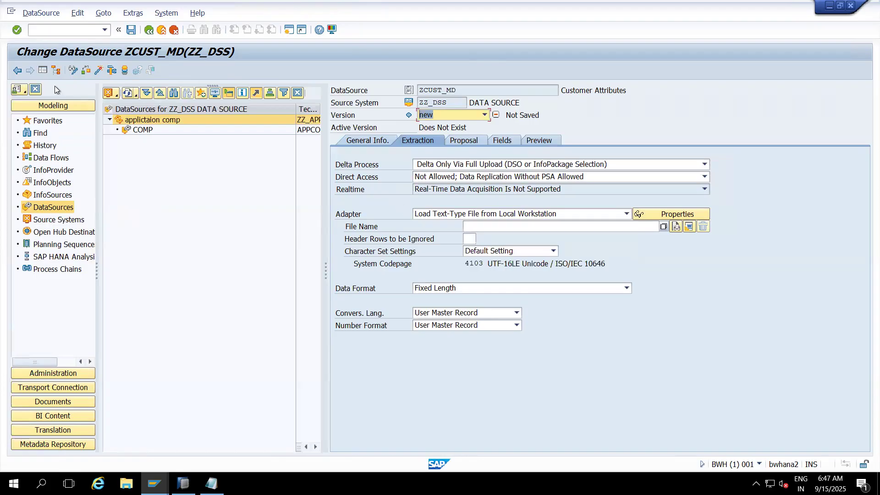
{"action": "left_click", "coordinate": [44, 71]}
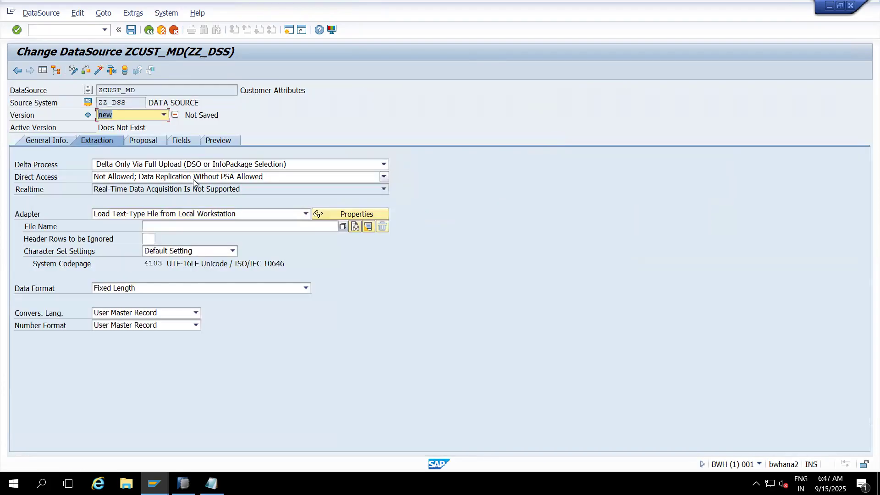
- Choose Customer Master data.csv from the Desktop as the file to extract
{"action": "left_click", "coordinate": [179, 228]}
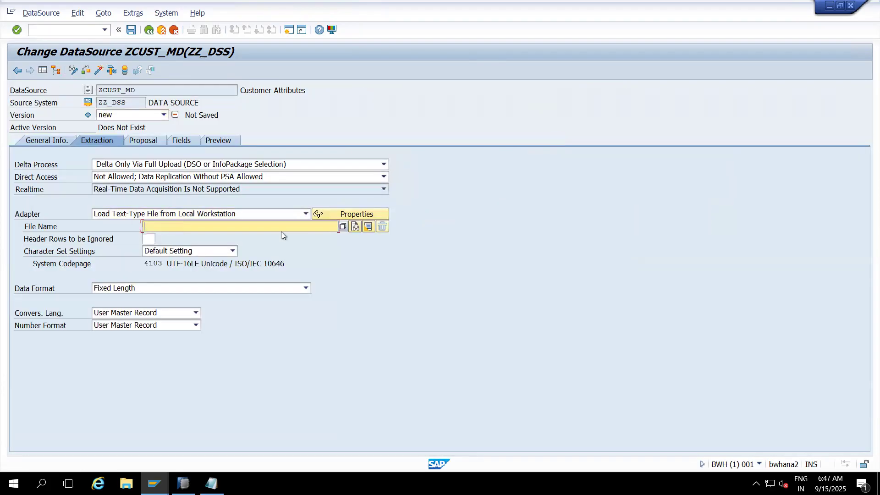
{"action": "left_click", "coordinate": [342, 227]}
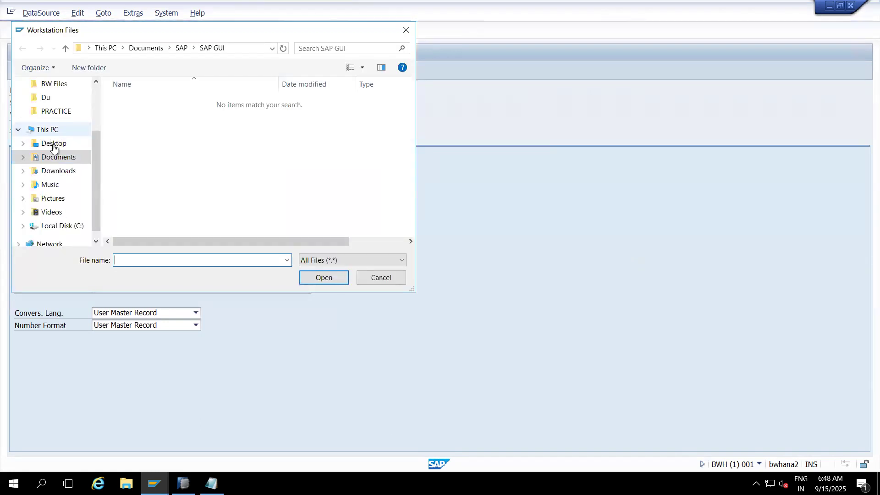
{"action": "left_click", "coordinate": [53, 145]}
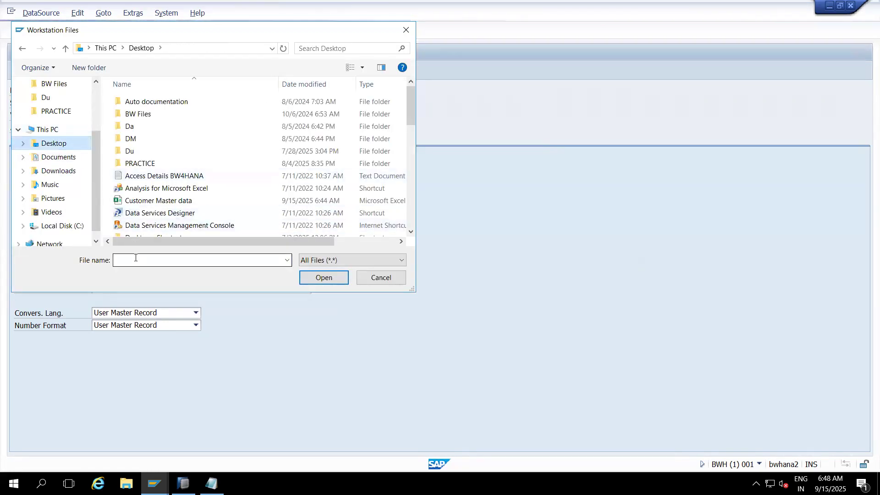
{"action": "type", "text": "C"}
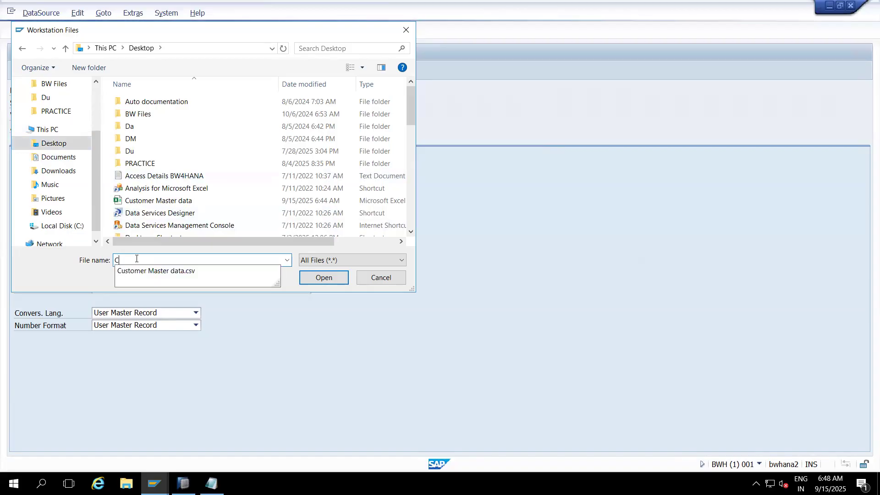
{"action": "left_click", "coordinate": [182, 274]}
{"action": "left_click", "coordinate": [317, 280]}
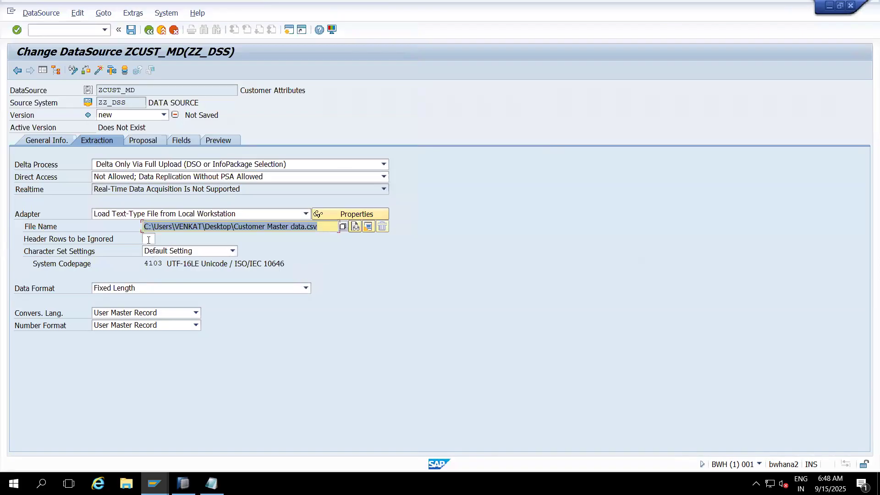
{"action": "key", "text": "Tab"}
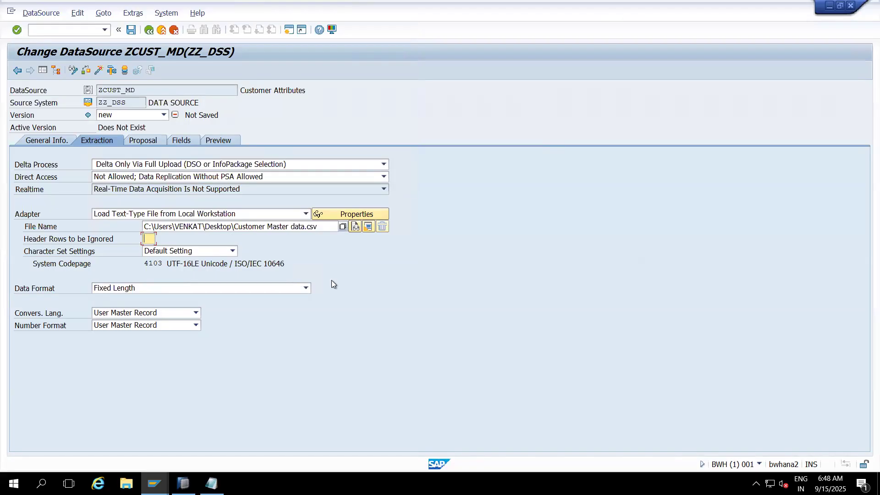
- Open the Customer Master data file from the desktop in Excel to inspect its header row
{"action": "key", "text": "super+d"}
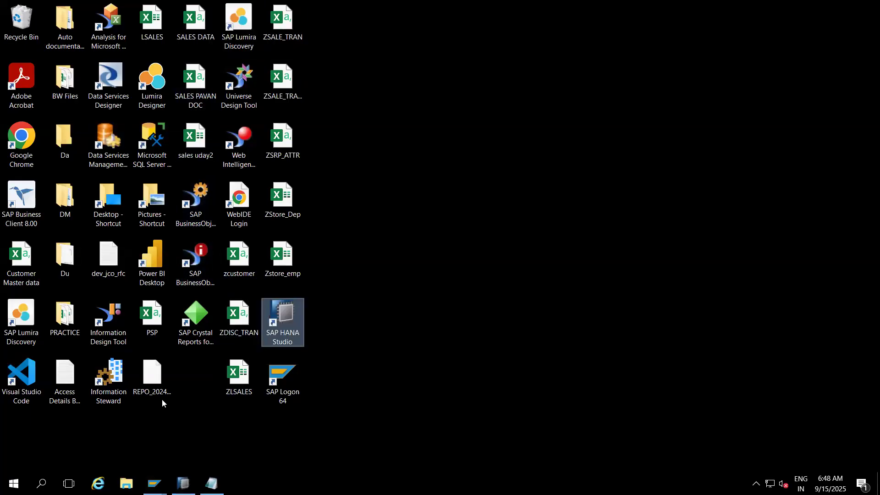
{"action": "left_click", "coordinate": [21, 260]}
{"action": "double_click", "coordinate": [21, 260]}
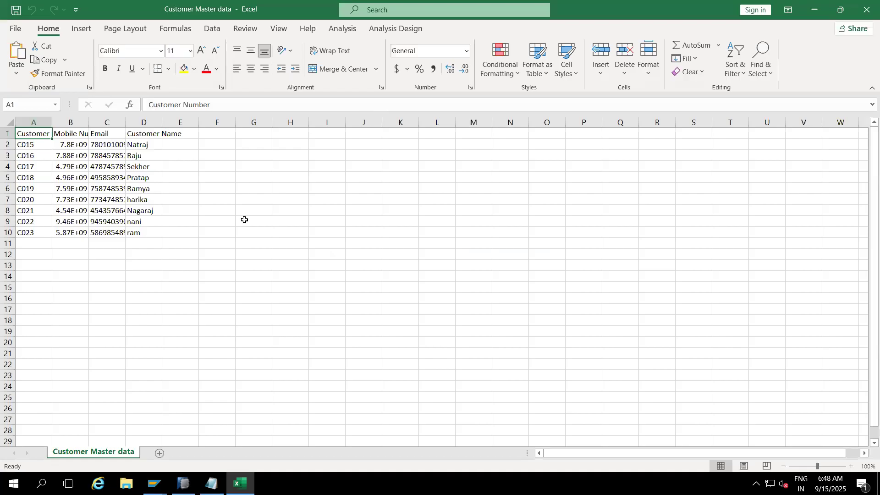
{"action": "left_click_drag", "start_coordinate": [52, 133], "coordinate": [108, 134]}
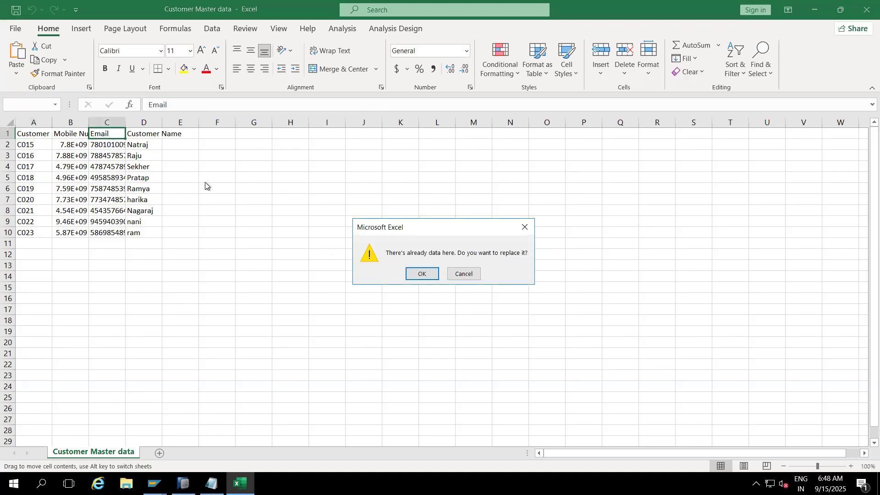
{"action": "left_click", "coordinate": [525, 227]}
{"action": "left_click", "coordinate": [330, 233]}
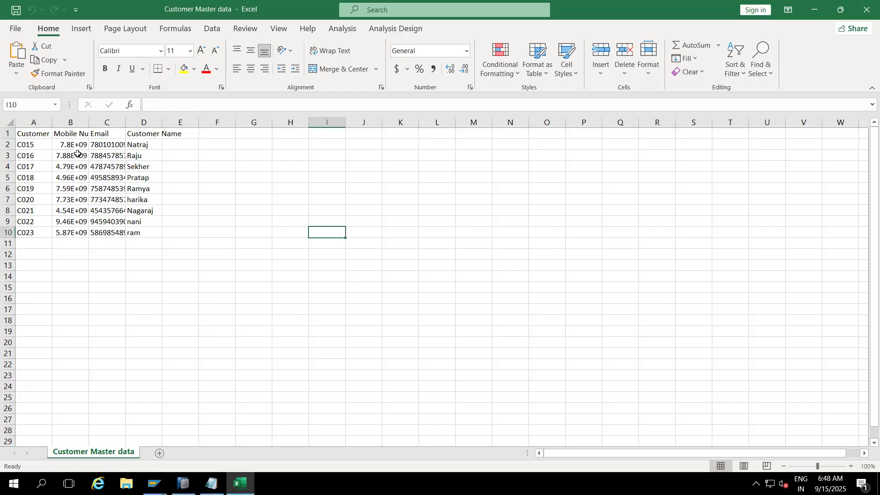
- Fit the customer number, mobile number and customer name columns to their contents and examine the customer records
{"action": "left_click", "coordinate": [29, 138]}
{"action": "double_click", "coordinate": [52, 122]}
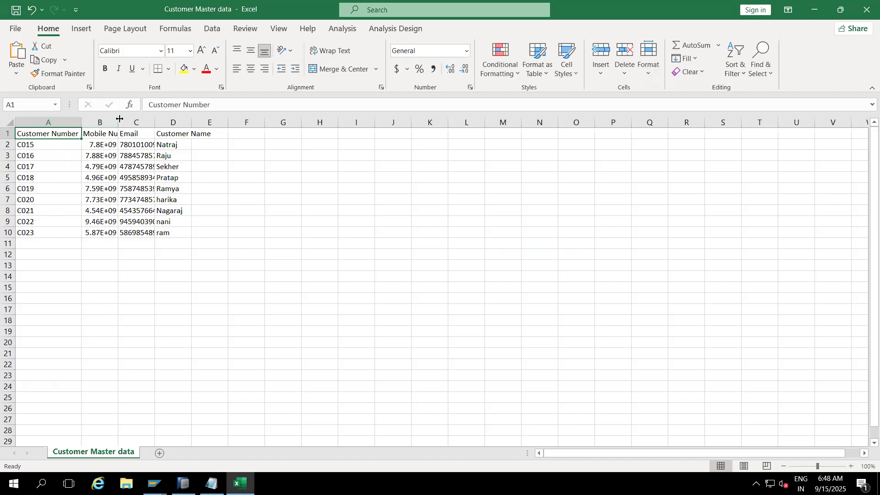
{"action": "double_click", "coordinate": [120, 119]}
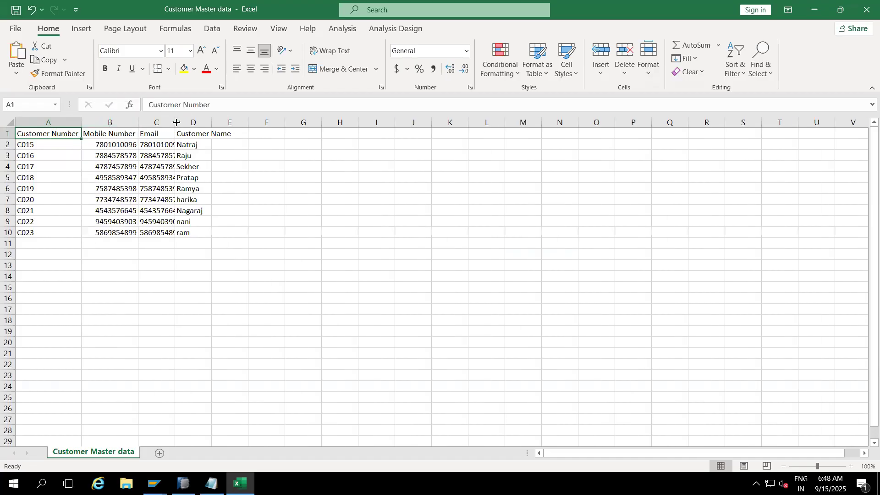
{"action": "double_click", "coordinate": [211, 120]}
{"action": "left_click_drag", "start_coordinate": [43, 146], "coordinate": [206, 232]}
{"action": "left_click", "coordinate": [371, 270]}
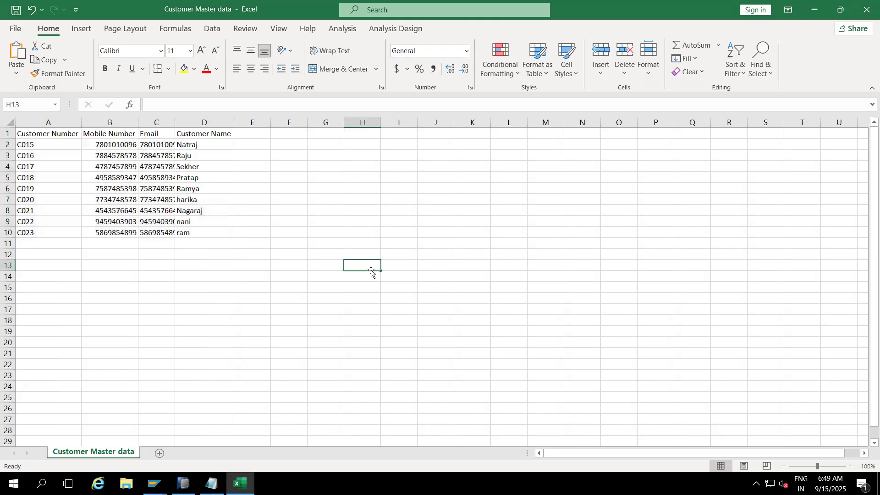
- Set the header rows to be ignored to 1 in SAP and close the customer CSV in Excel without saving
{"action": "left_click", "coordinate": [867, 9]}
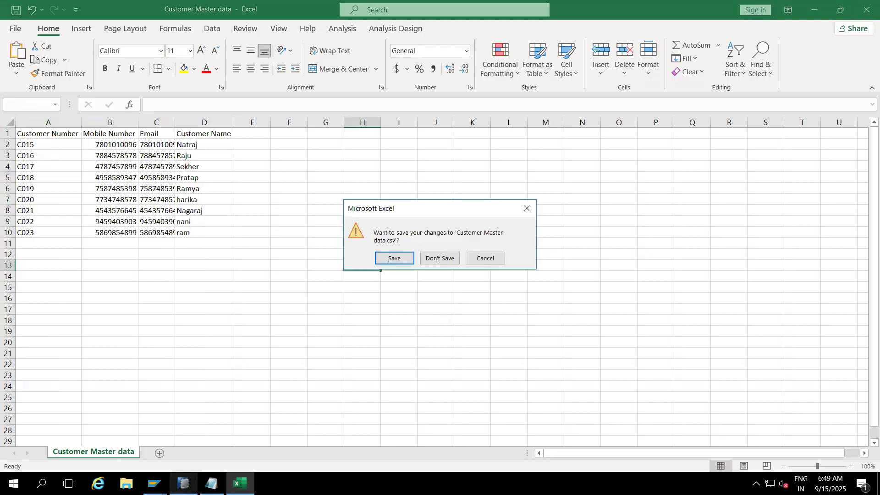
{"action": "left_click", "coordinate": [164, 477]}
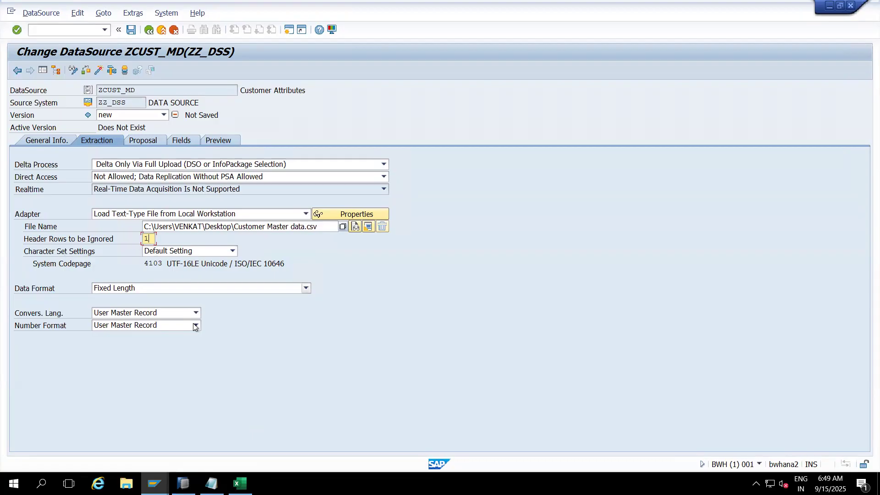
{"action": "left_click", "coordinate": [240, 483]}
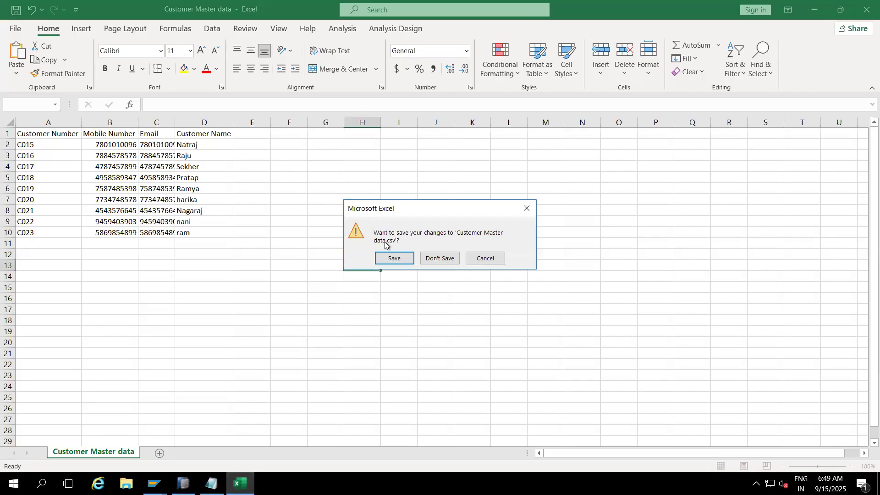
{"action": "left_click", "coordinate": [449, 261]}
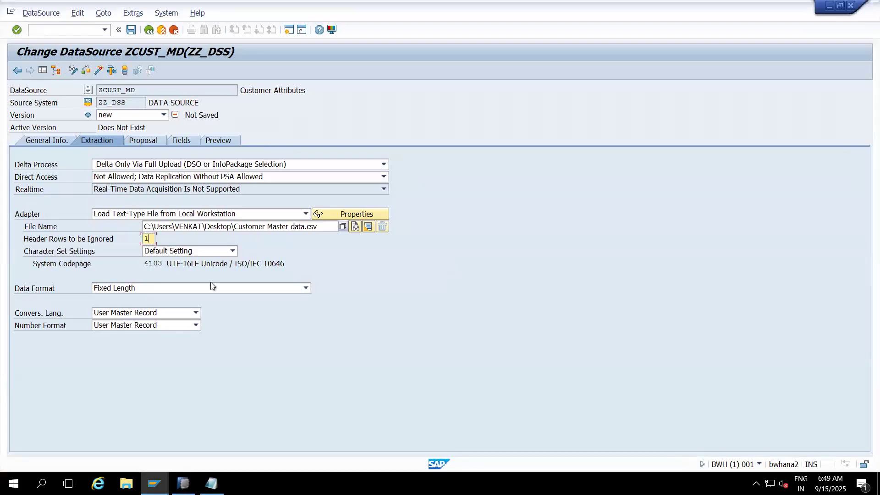
- Set the data format to Separated with Separator (for Example, CSV), with data separator "," and escape sign ";"
{"action": "left_click", "coordinate": [248, 288]}
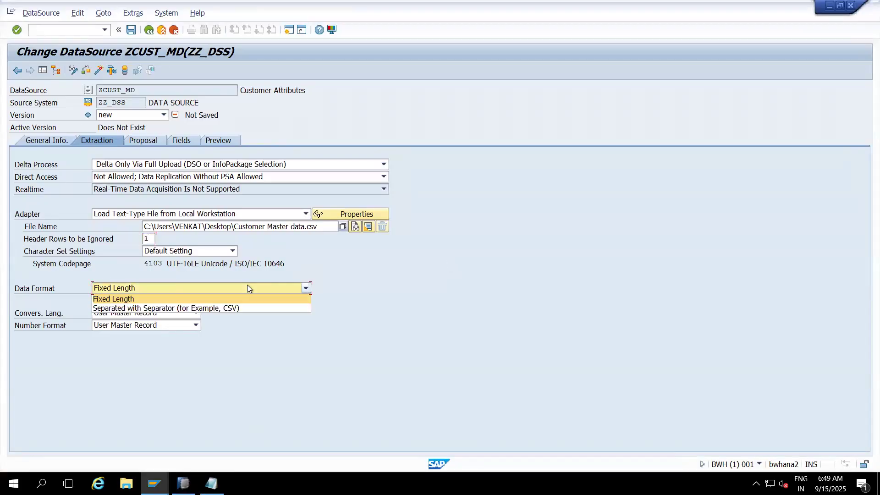
{"action": "left_click", "coordinate": [196, 308]}
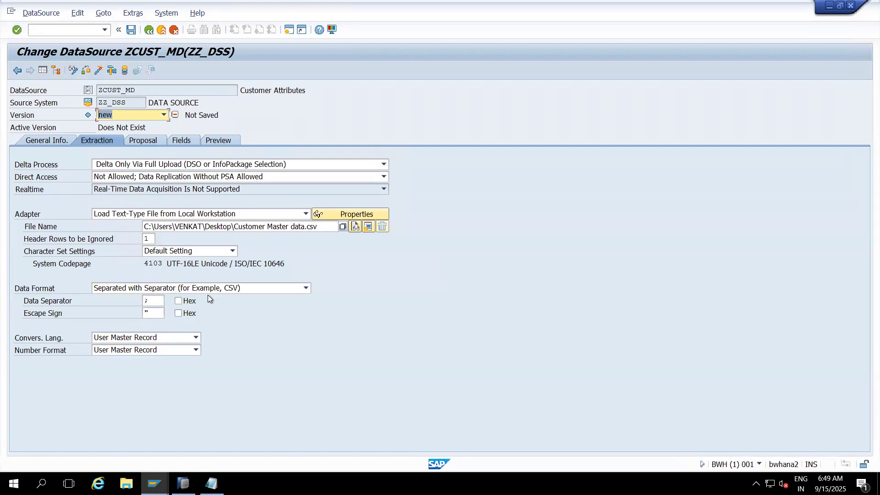
{"action": "left_click", "coordinate": [153, 301]}
{"action": "key", "text": "BackSpace"}
{"action": "type", "text": ","}
{"action": "left_click", "coordinate": [154, 314]}
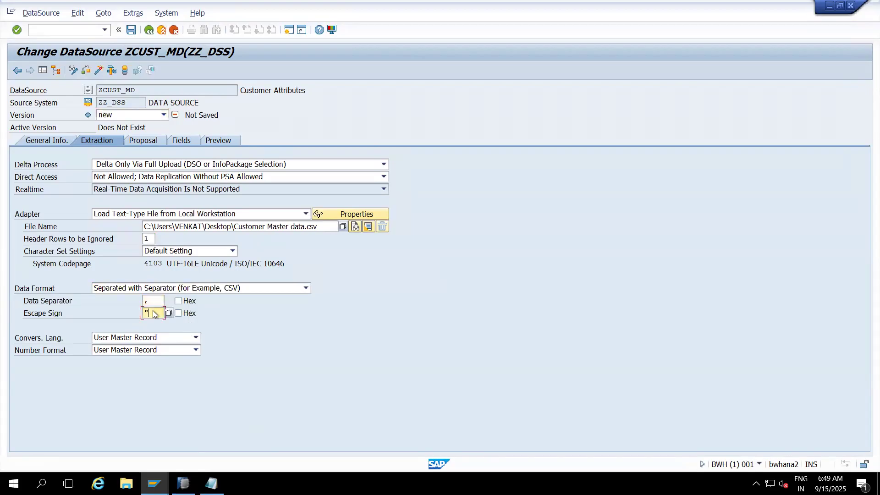
{"action": "key", "text": "BackSpace"}
{"action": "type", "text": ";"}
- Load the example data for the field proposal, allowing access to the customer CSV file
{"action": "left_click", "coordinate": [147, 141]}
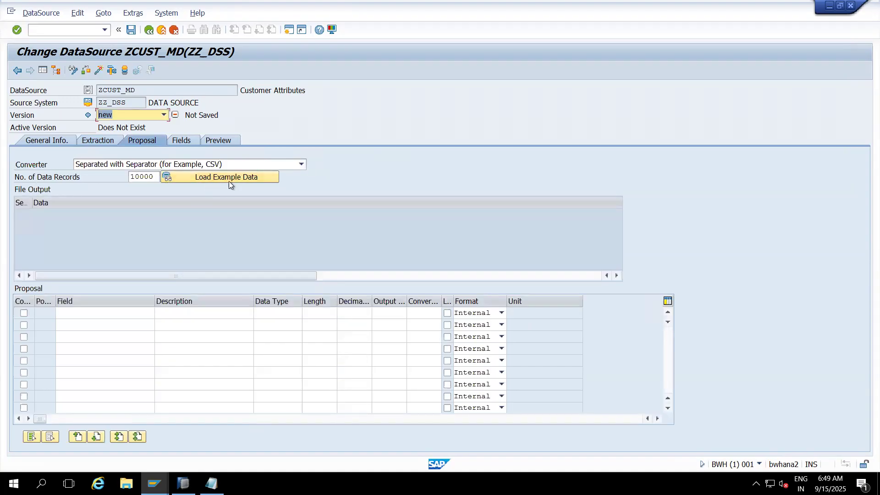
{"action": "left_click", "coordinate": [261, 178]}
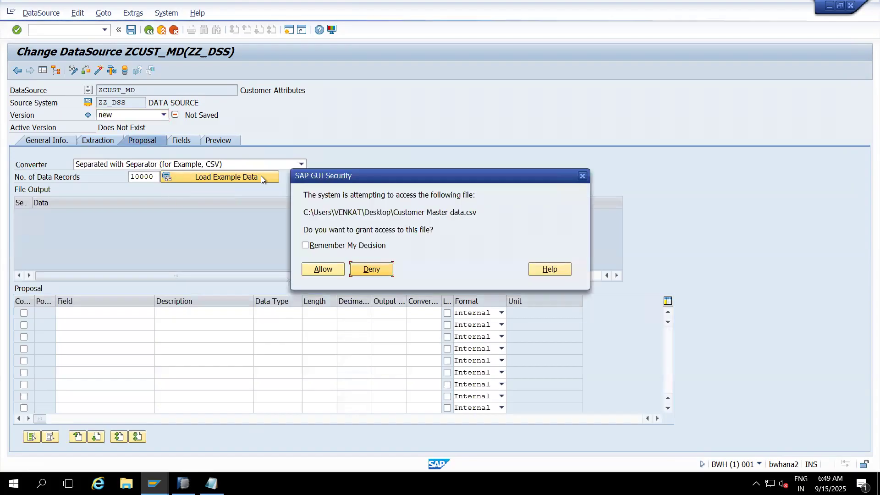
{"action": "left_click", "coordinate": [317, 268]}
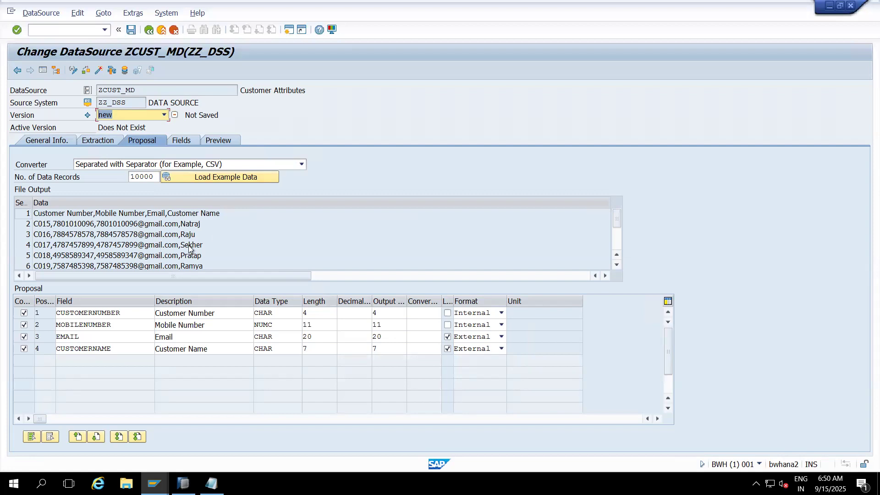
- Review the proposed fields, activate the ZCUST_MD DataSource and read its preview data, allowing access to the customer CSV file
{"action": "left_click", "coordinate": [185, 140]}
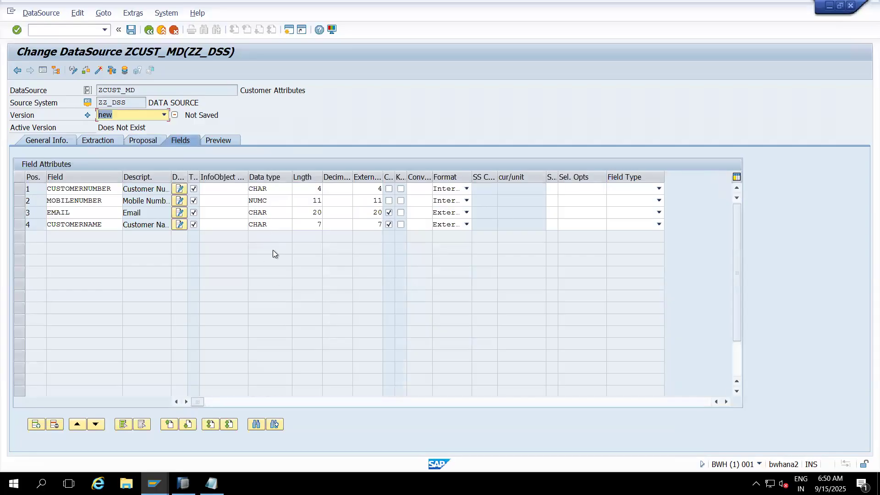
{"action": "left_click", "coordinate": [212, 139]}
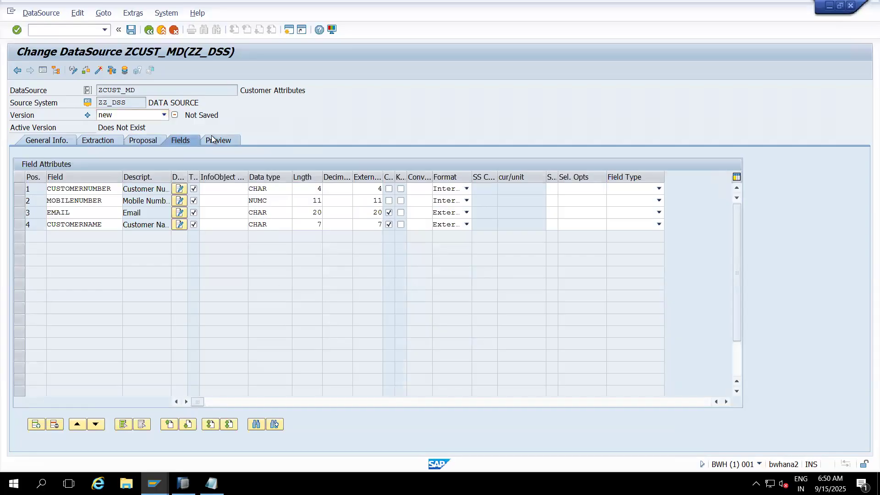
{"action": "left_click", "coordinate": [211, 167]}
{"action": "left_click", "coordinate": [202, 218]}
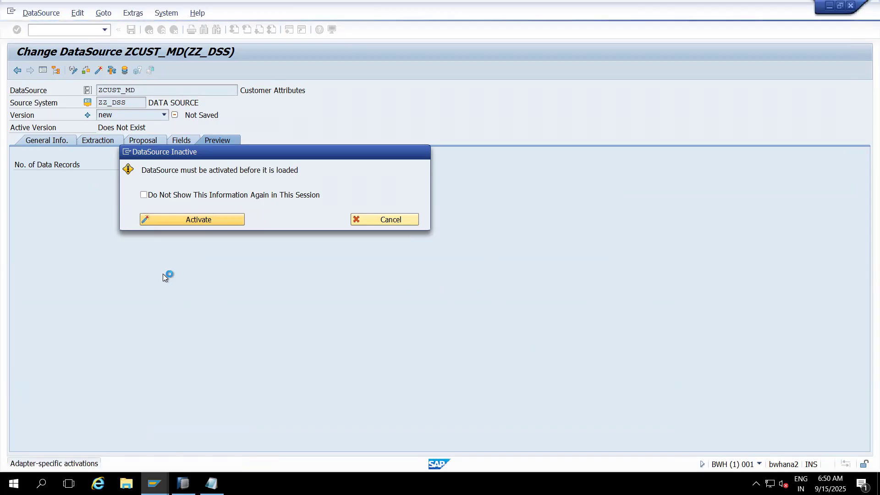
{"action": "left_click", "coordinate": [155, 218]}
{"action": "left_click", "coordinate": [156, 219]}
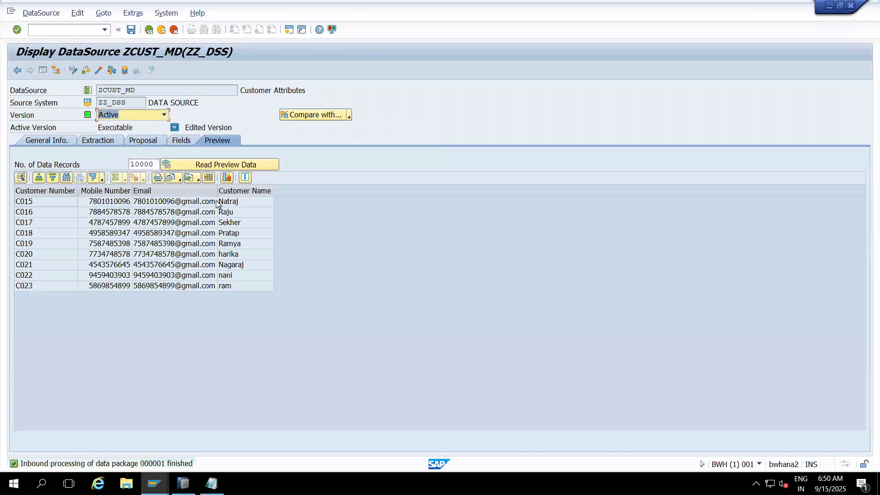
- Widen the email, mobile number and customer number columns of the preview data
{"action": "left_click_drag", "start_coordinate": [218, 190], "coordinate": [252, 189]}
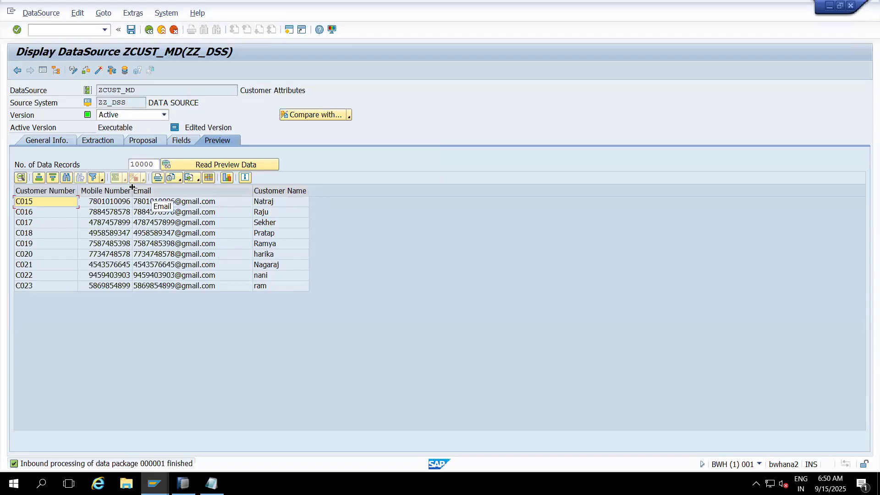
{"action": "left_click_drag", "start_coordinate": [132, 187], "coordinate": [163, 187]}
{"action": "left_click_drag", "start_coordinate": [78, 192], "coordinate": [97, 191]}
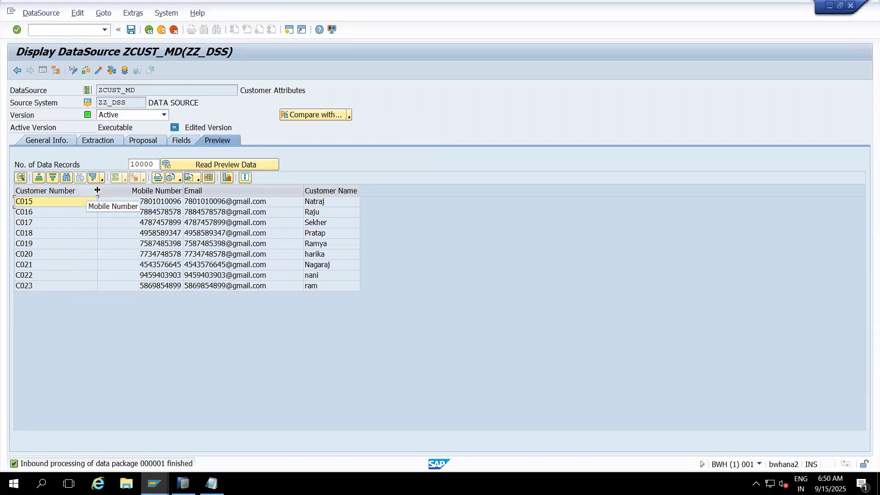
- Examine the first and last customer records in the preview and the customer number column
{"action": "left_click", "coordinate": [37, 202]}
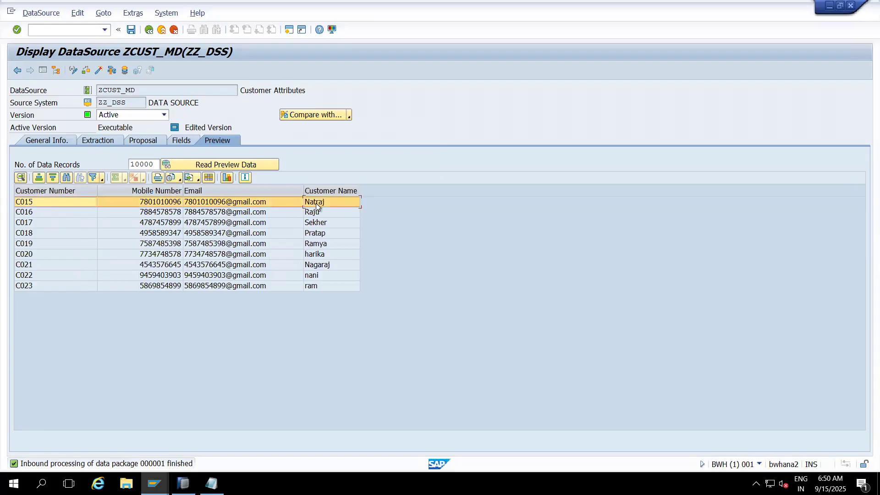
{"action": "left_click", "coordinate": [40, 213]}
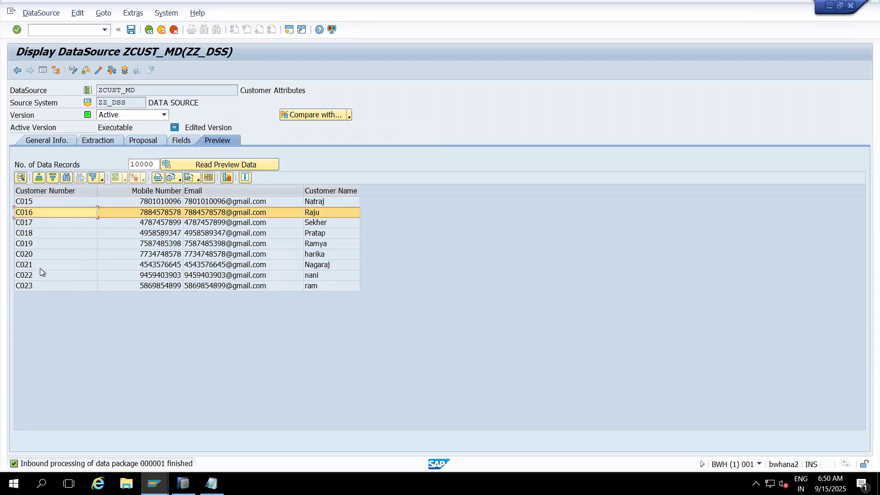
{"action": "left_click", "coordinate": [30, 277]}
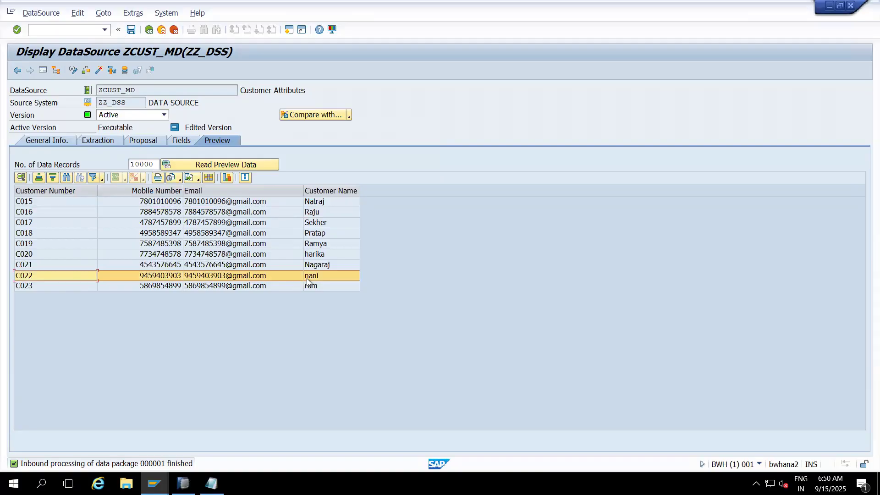
{"action": "left_click", "coordinate": [34, 287]}
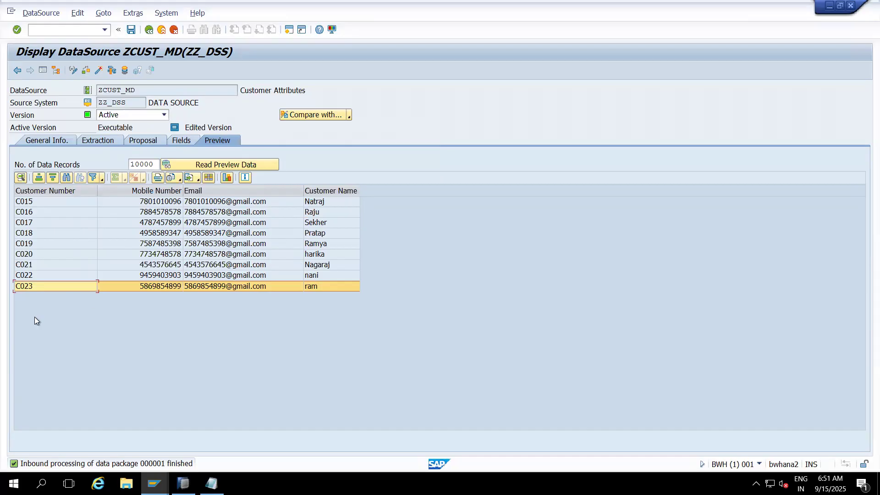
{"action": "left_click", "coordinate": [54, 190]}
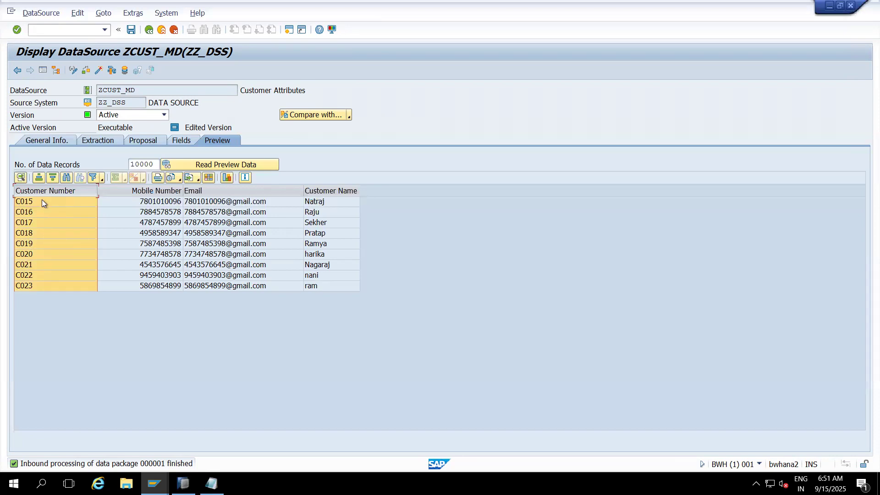
- Narrow the customer number, email and mobile number columns of the preview data
{"action": "left_click_drag", "start_coordinate": [96, 193], "coordinate": [84, 193]}
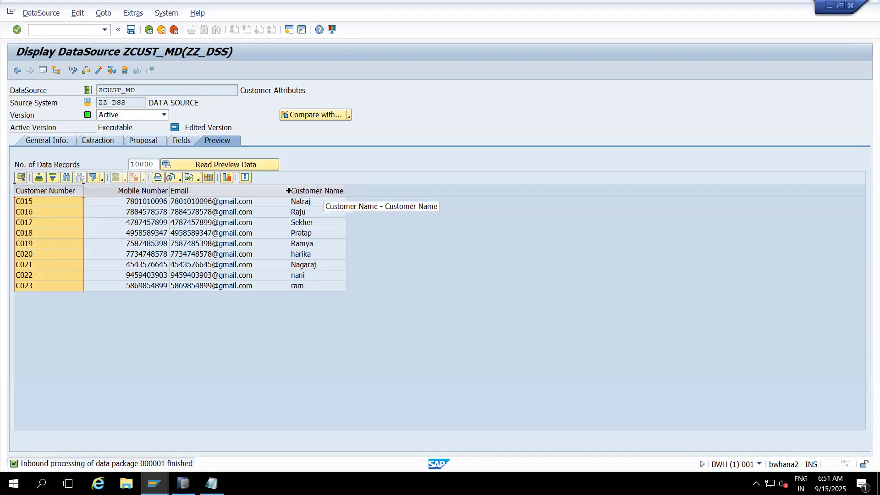
{"action": "left_click_drag", "start_coordinate": [277, 190], "coordinate": [265, 189]}
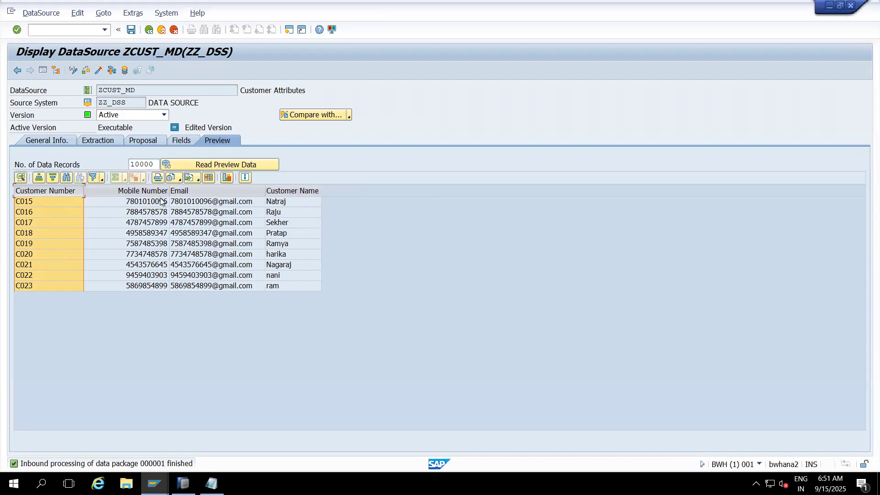
{"action": "left_click_drag", "start_coordinate": [168, 189], "coordinate": [144, 190]}
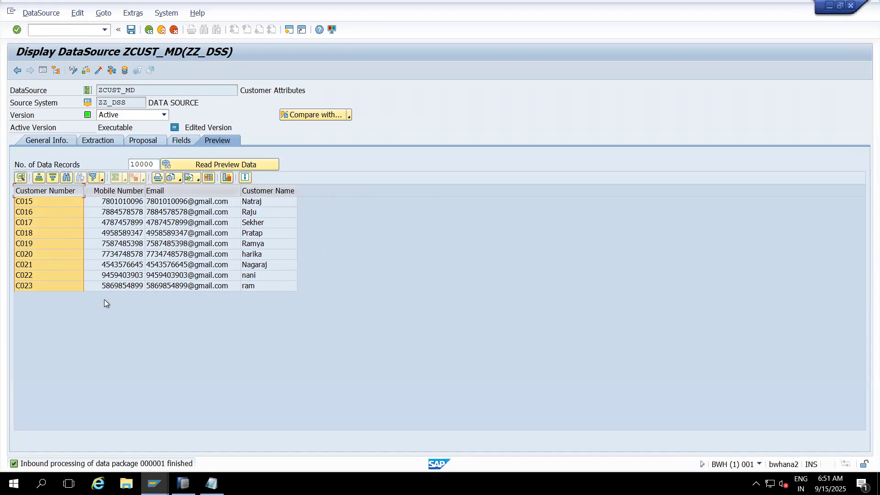
- Return to the DataSources overview, copy the Customer Attributes technical name and record it in the Notepad notes as "DS: ZCUST_MD"
{"action": "left_click", "coordinate": [161, 30]}
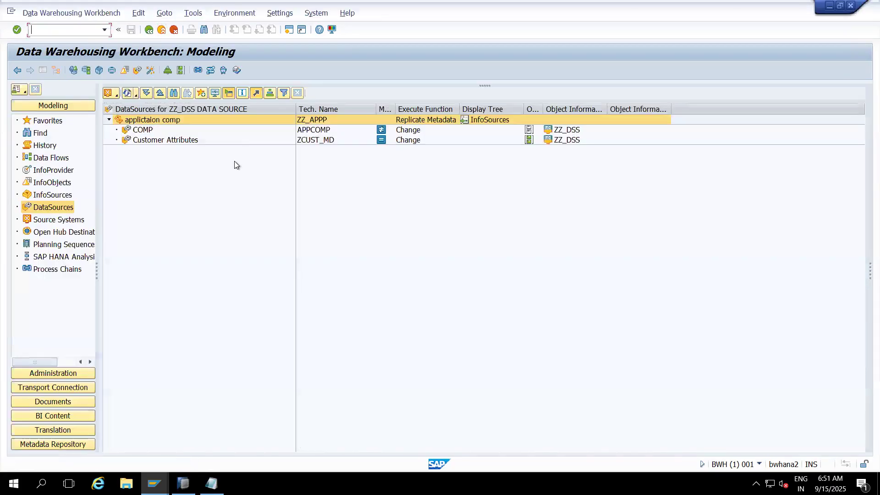
{"action": "left_click", "coordinate": [323, 141]}
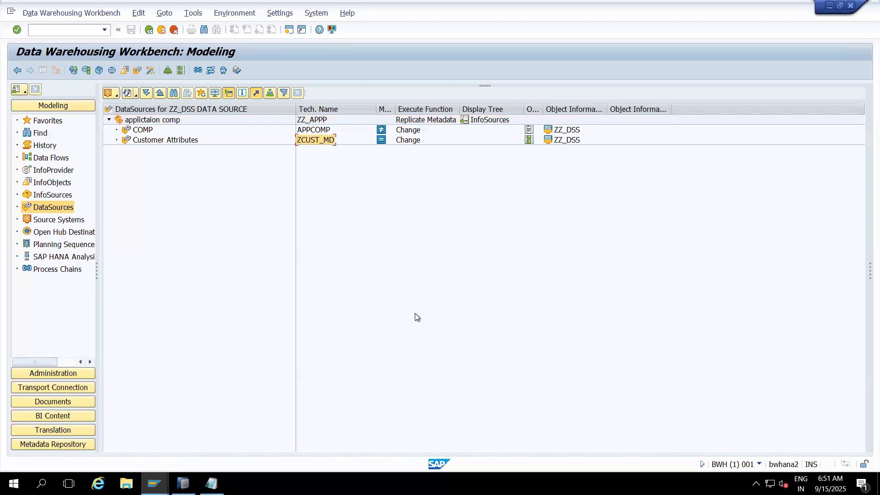
{"action": "key", "text": "alt+Tab"}
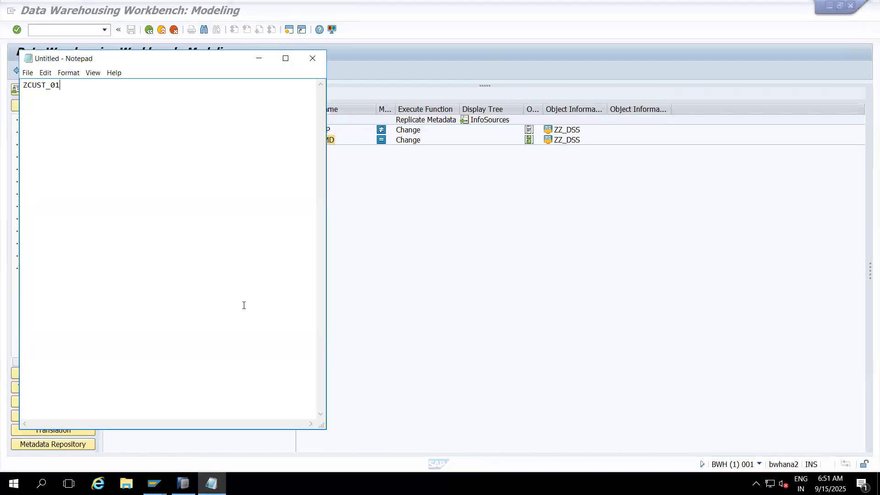
{"action": "key", "text": "Return"}
{"action": "type", "text": "DS:"}
{"action": "type", "text": "ZCUST_MD"}
- Label the ZCUST_01 line of the notes with "Info Object:" and minimize Notepad
{"action": "left_click", "coordinate": [23, 85]}
{"action": "type", "text": "Info Object"}
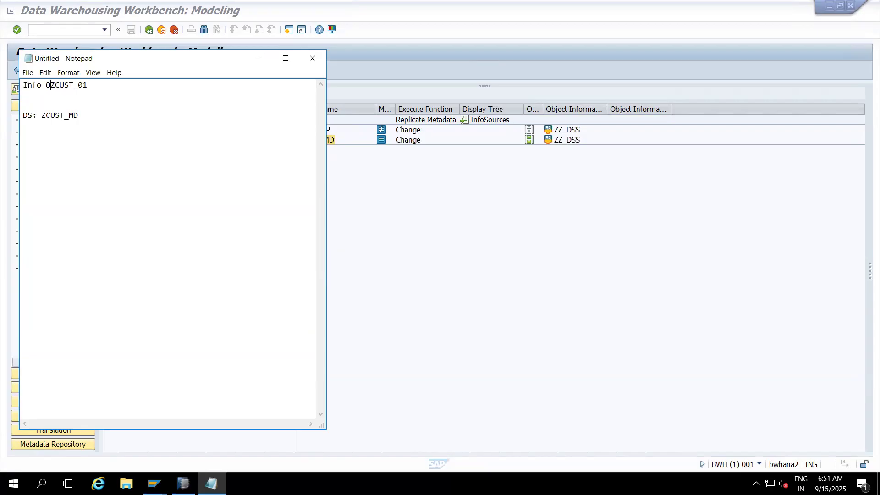
{"action": "type", "text": ":"}
{"action": "left_click", "coordinate": [259, 62]}
- Create an InfoPackage with the description "Full" for the Customer Attributes DataSource
{"action": "left_click", "coordinate": [152, 140]}
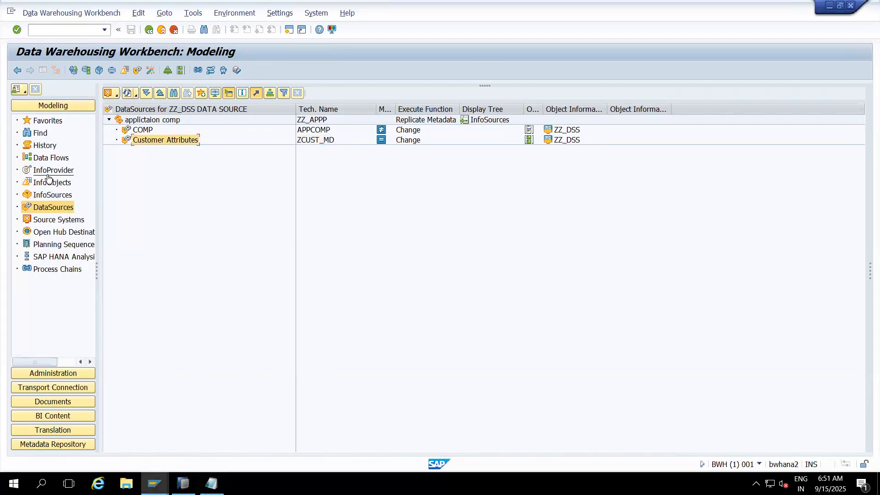
{"action": "right_click", "coordinate": [163, 140]}
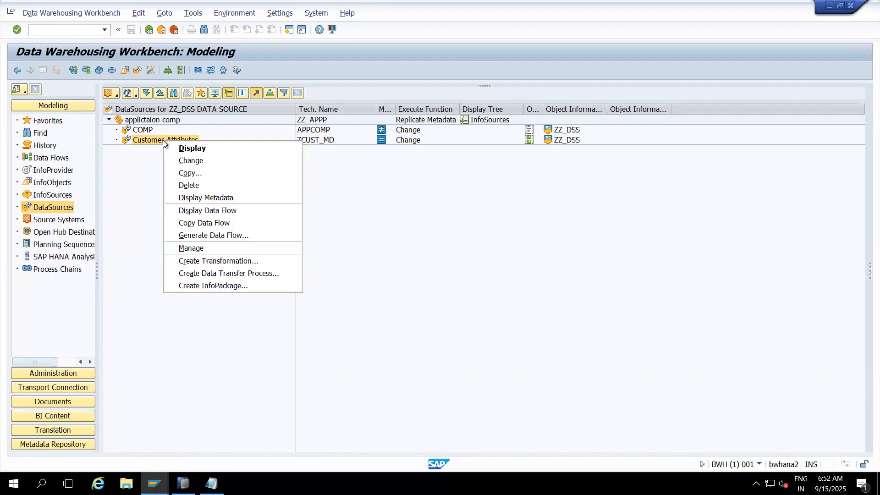
{"action": "left_click", "coordinate": [216, 287]}
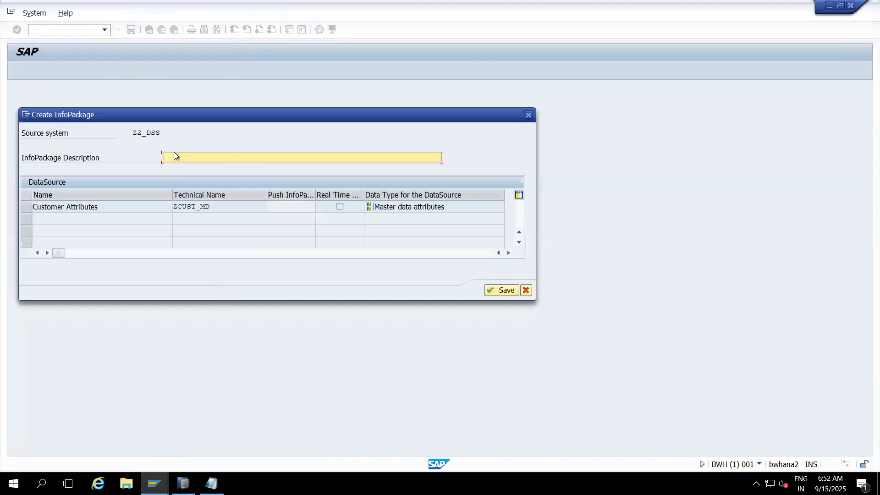
{"action": "type", "text": "Full"}
{"action": "left_click", "coordinate": [502, 291]}
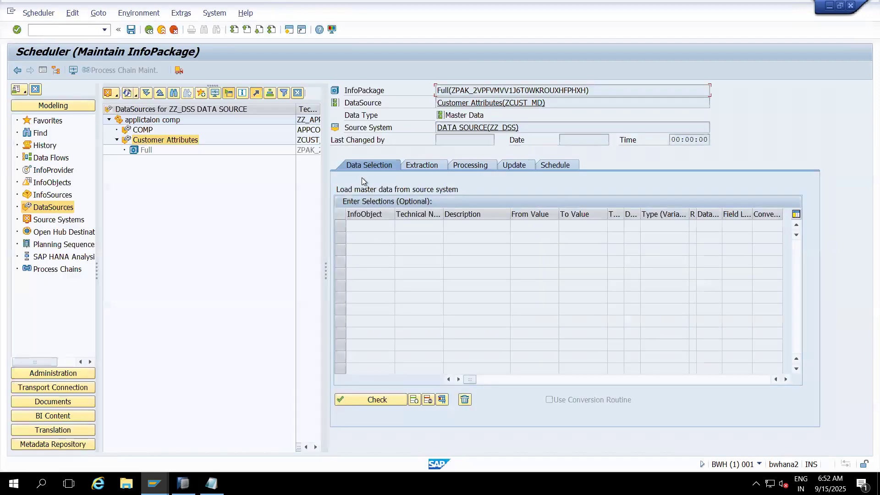
- Review the InfoPackage's extraction, processing and update settings in full view and start the data load immediately, allowing access to the file
{"action": "left_click", "coordinate": [43, 69]}
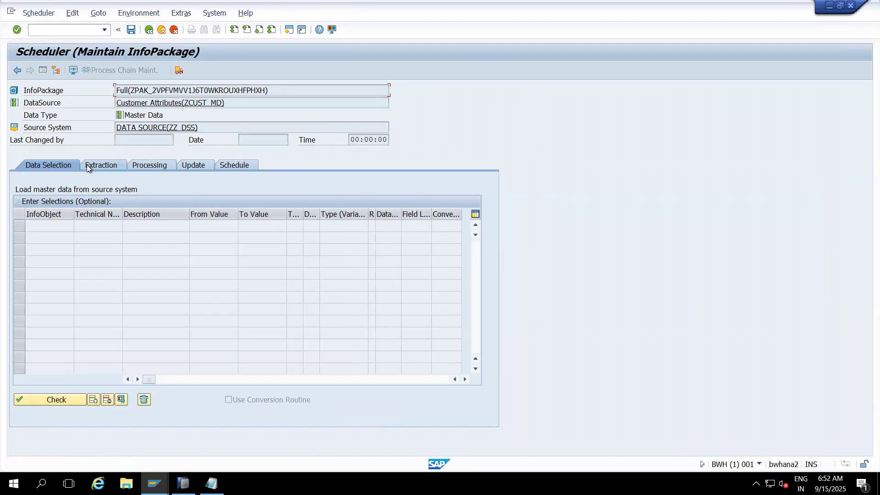
{"action": "left_click", "coordinate": [106, 166]}
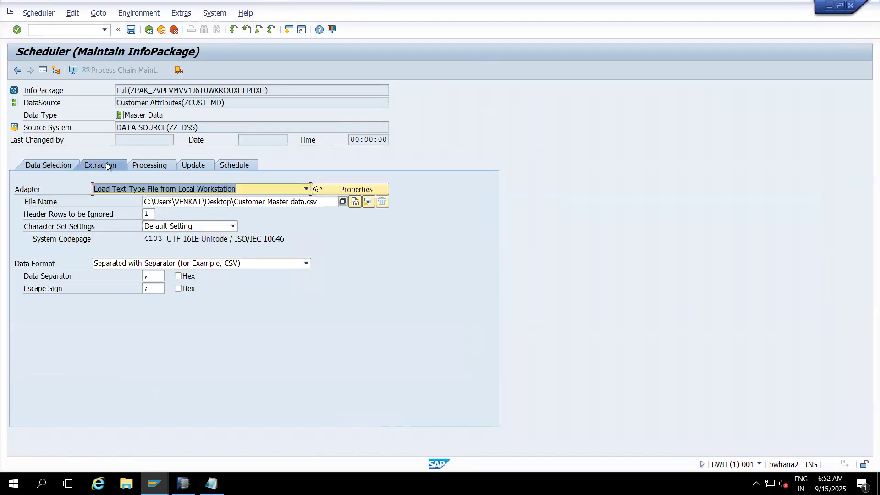
{"action": "left_click", "coordinate": [150, 166]}
{"action": "left_click", "coordinate": [191, 167]}
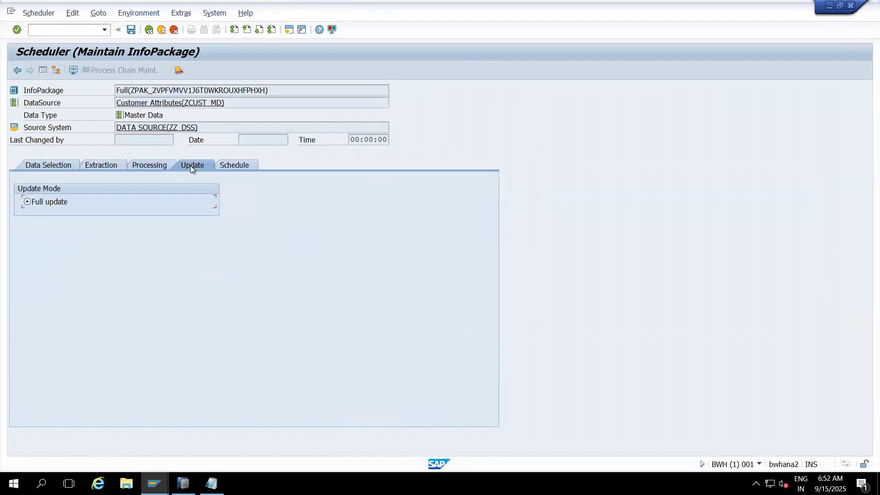
{"action": "left_click", "coordinate": [231, 164]}
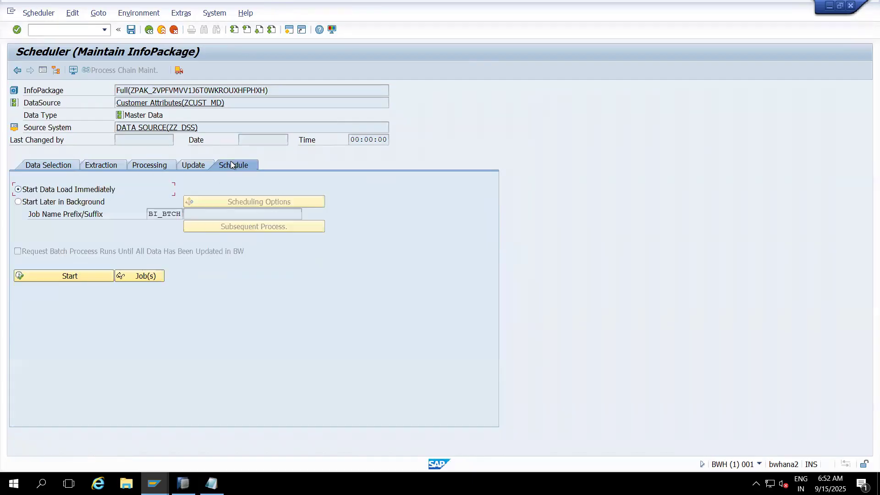
{"action": "left_click", "coordinate": [76, 276]}
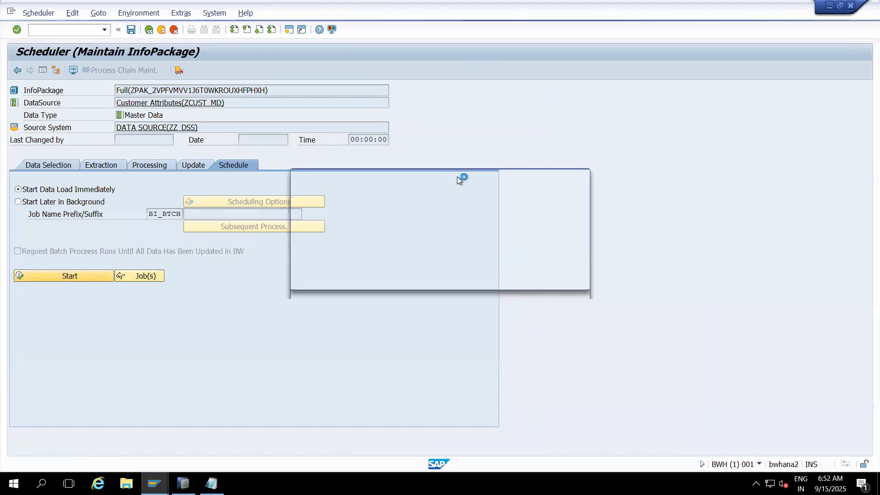
{"action": "left_click", "coordinate": [316, 270]}
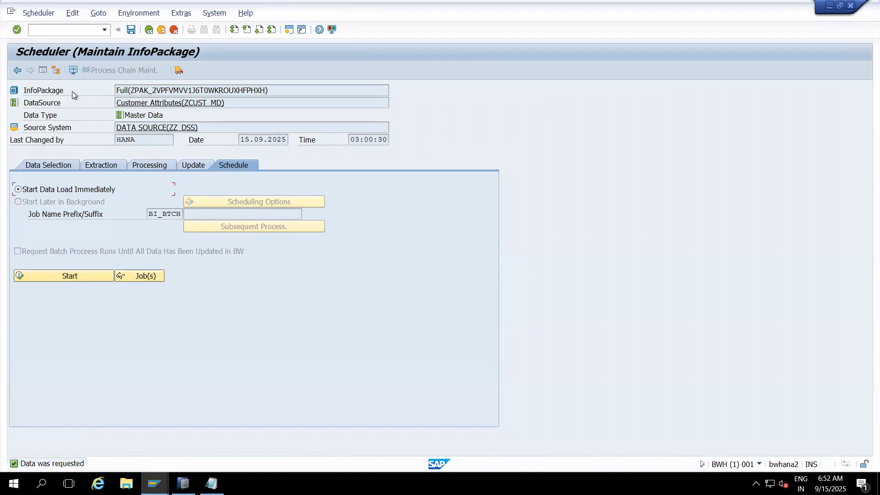
- Monitor the InfoPackage load for 14.09.2025 to 15.09.2025 and examine the request's status and header details
{"action": "left_click", "coordinate": [72, 72]}
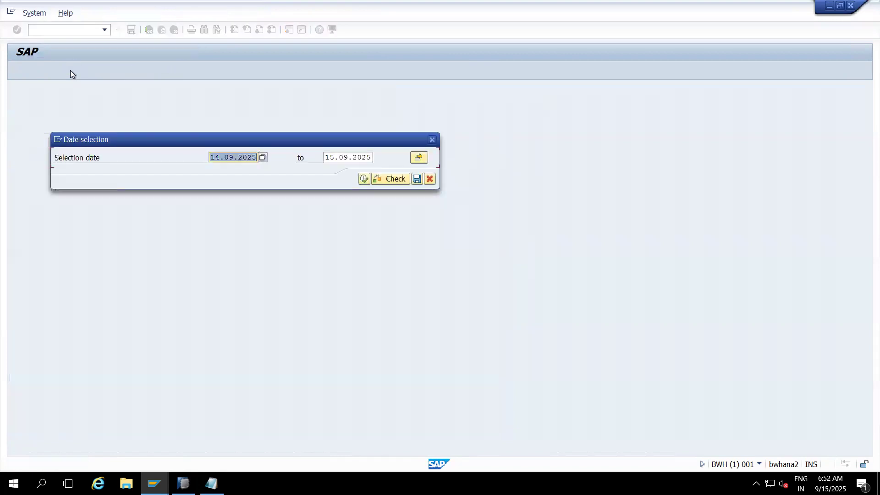
{"action": "left_click", "coordinate": [364, 179]}
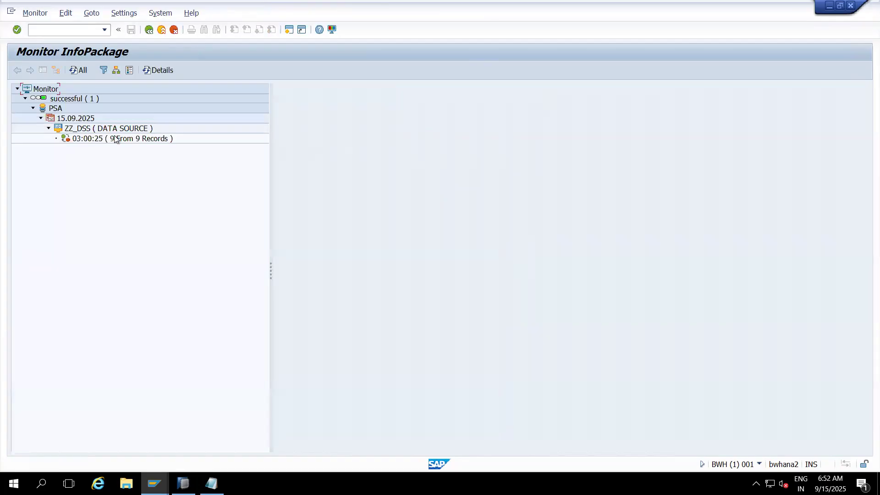
{"action": "left_click", "coordinate": [122, 139]}
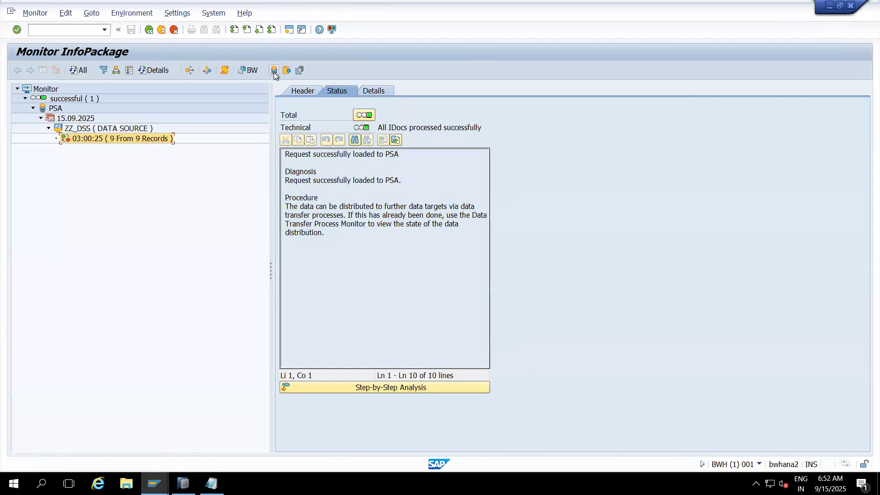
{"action": "left_click", "coordinate": [304, 90]}
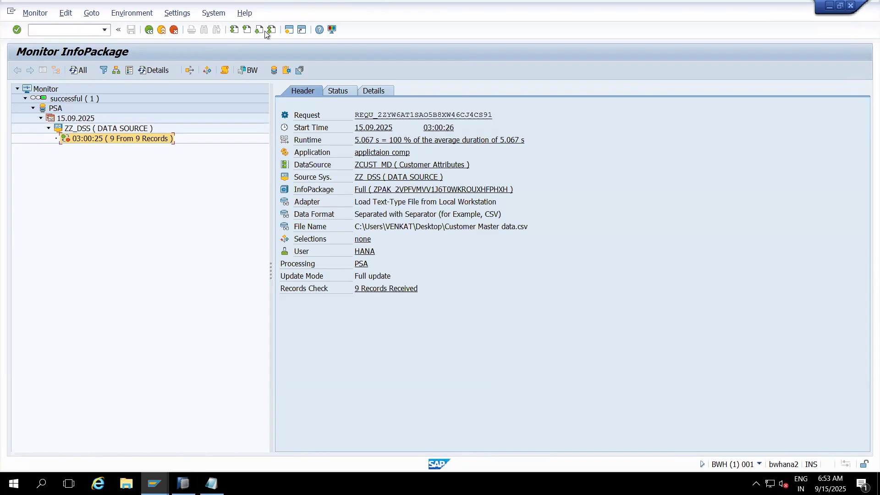
- Check the system time and time zone in the SAP system status and close it
{"action": "left_click", "coordinate": [218, 12]}
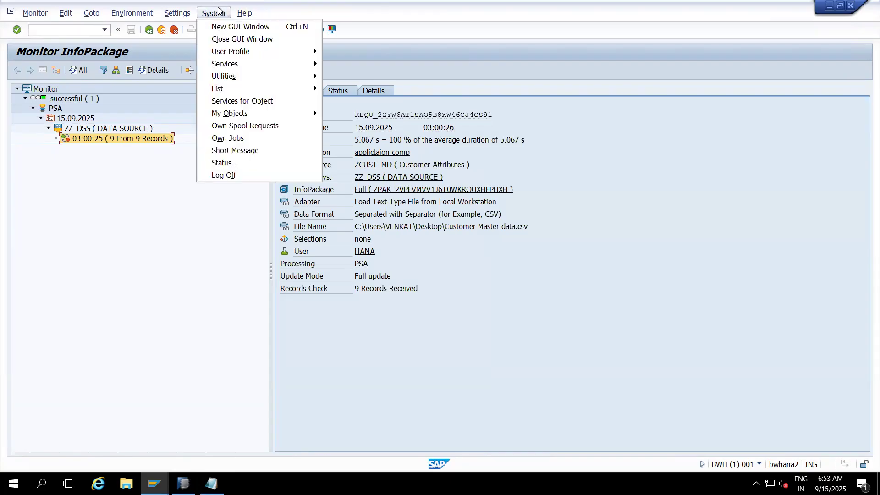
{"action": "left_click", "coordinate": [224, 162]}
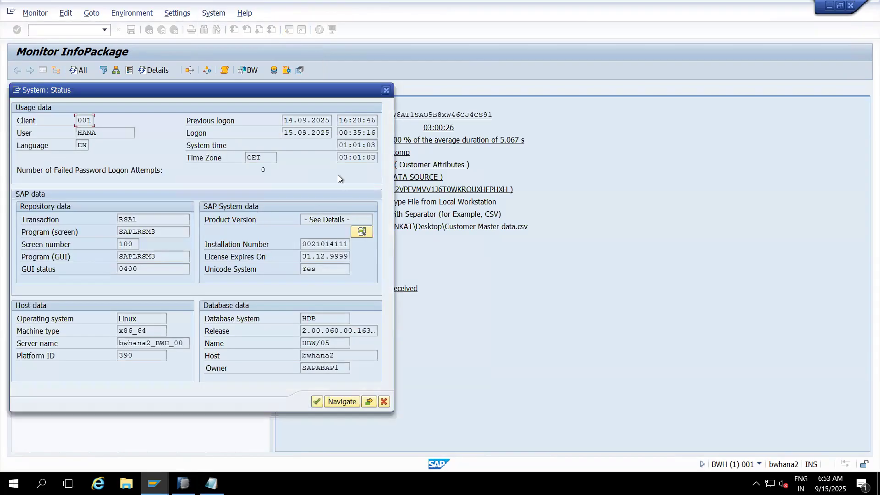
{"action": "left_click", "coordinate": [385, 92]}
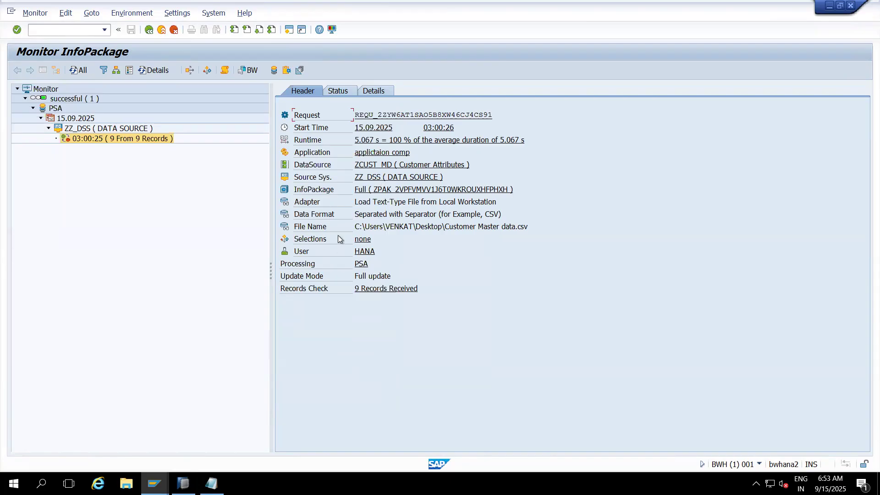
- Examine the source file name in the request header and view the loading user's details, closing them again
{"action": "left_click_drag", "start_coordinate": [356, 226], "coordinate": [534, 231]}
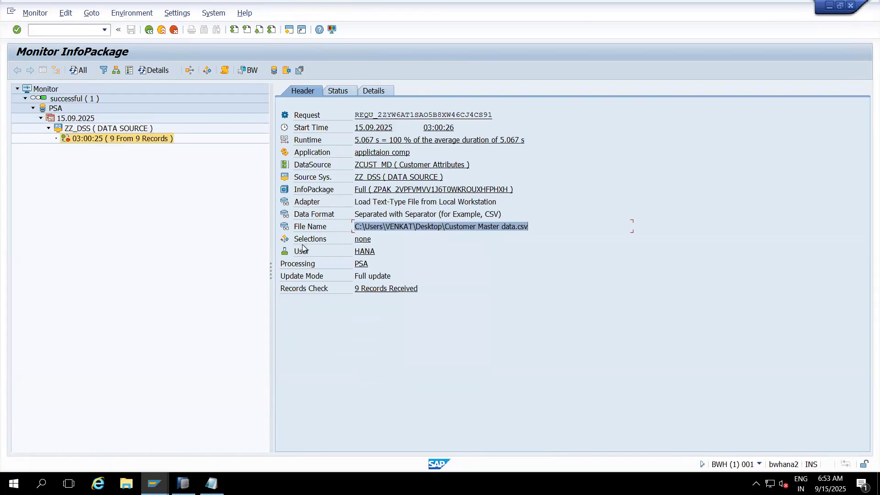
{"action": "left_click", "coordinate": [371, 253]}
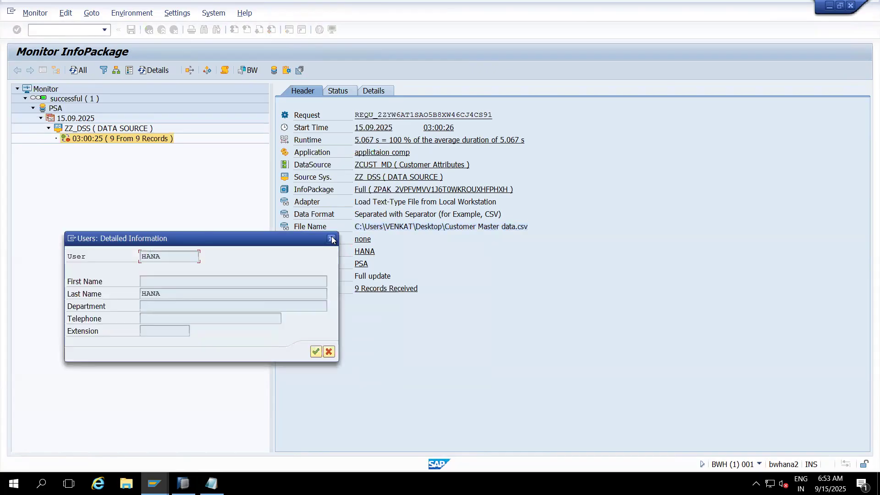
{"action": "left_click", "coordinate": [332, 239]}
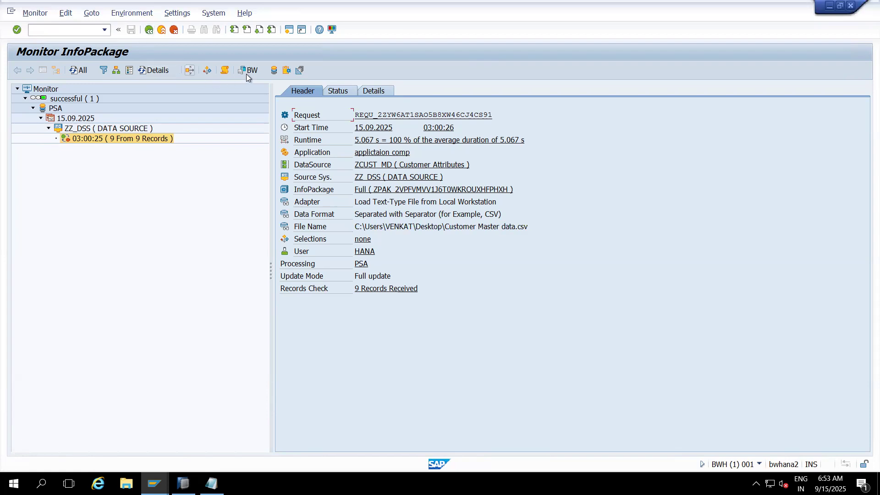
- Display the request's PSA records and examine the customer number, mobile number, email and customer name columns
{"action": "left_click", "coordinate": [274, 70]}
{"action": "left_click", "coordinate": [174, 376]}
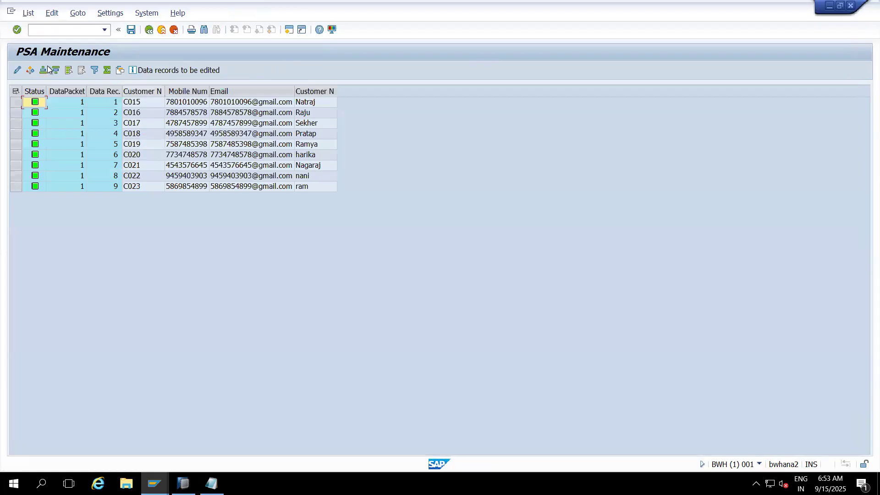
{"action": "left_click", "coordinate": [140, 92]}
{"action": "left_click", "coordinate": [187, 92]}
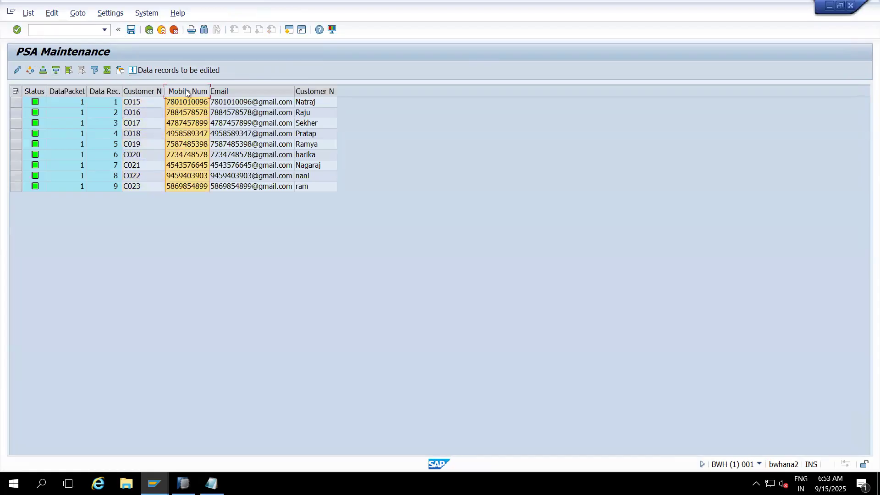
{"action": "left_click", "coordinate": [229, 91]}
{"action": "left_click", "coordinate": [313, 91]}
{"action": "left_click", "coordinate": [257, 91]}
{"action": "left_click", "coordinate": [189, 91]}
{"action": "left_click", "coordinate": [149, 91]}
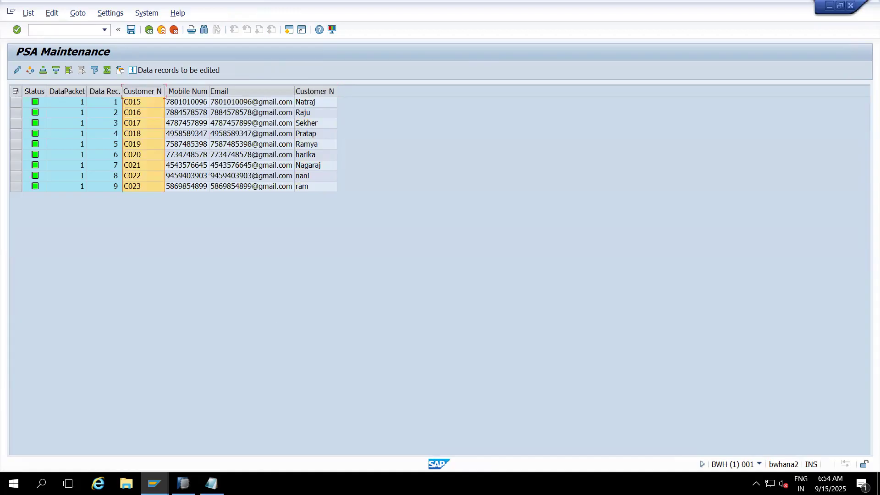
- Switch to Notepad, add the note "By using info package we are laoding the data from excel to PSA" and maximize the window
{"action": "key", "text": "alt+Tab"}
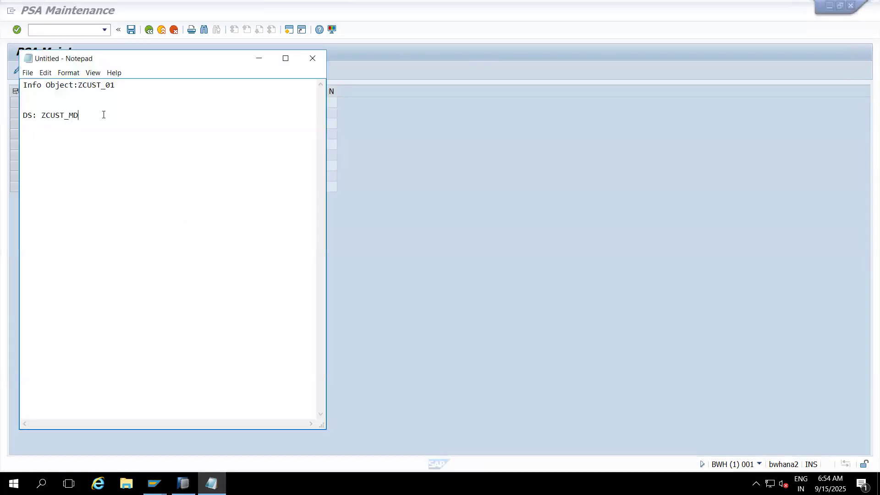
{"action": "type", "text": "By using info package "}
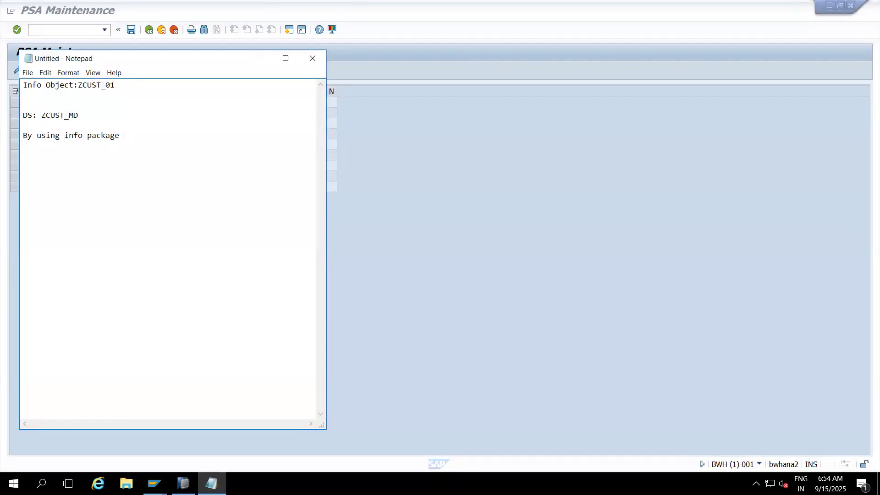
{"action": "type", "text": "we are laoding the data from excel to PSA"}
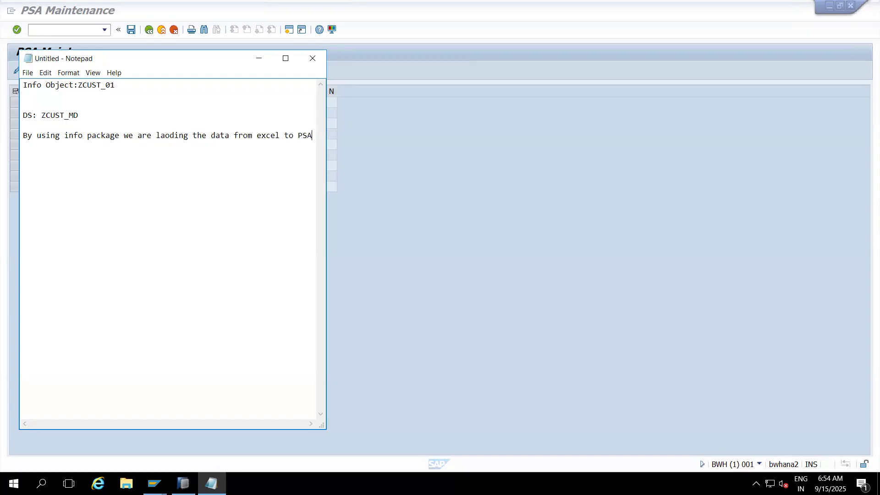
{"action": "left_click", "coordinate": [285, 58]}
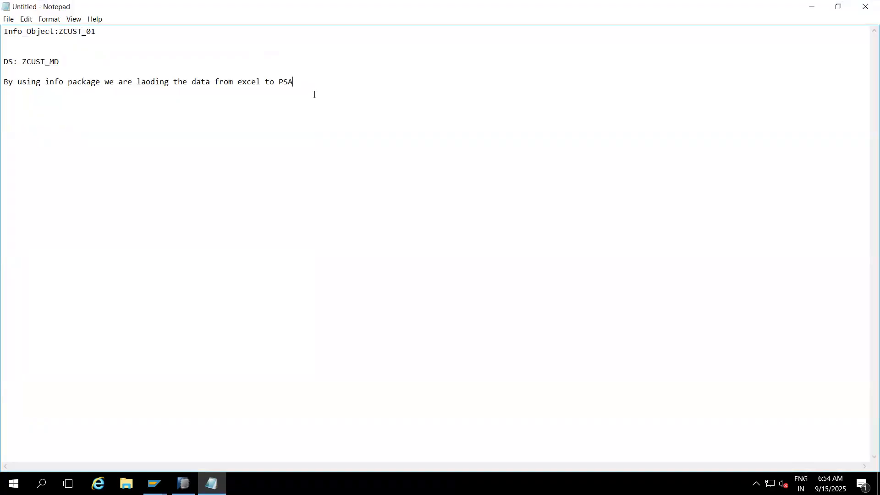
- Return to the PSA records in SAP, widen the customer number column slightly and examine the status, data packet and data record columns
{"action": "key", "text": "alt+Tab"}
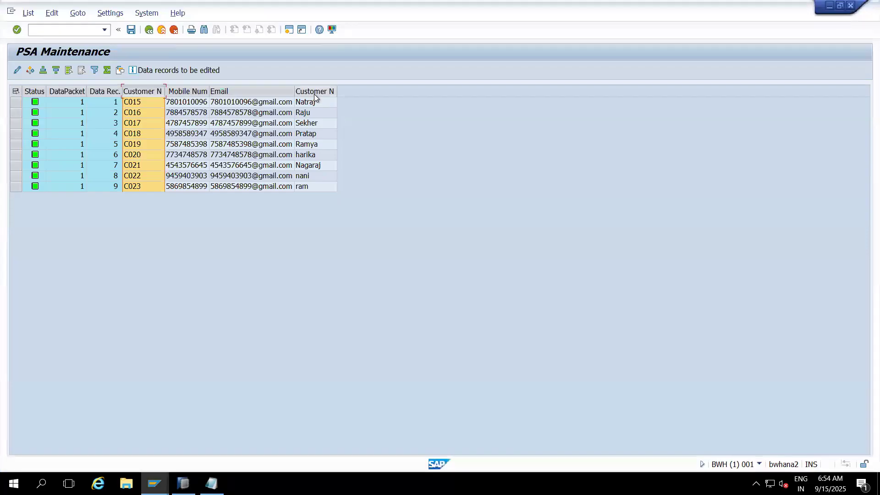
{"action": "left_click_drag", "start_coordinate": [166, 91], "coordinate": [176, 91]}
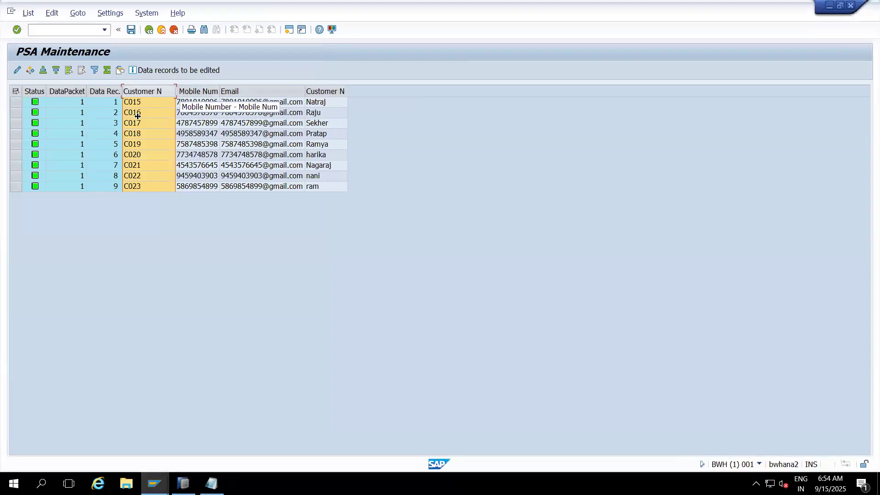
{"action": "left_click", "coordinate": [34, 93]}
{"action": "left_click", "coordinate": [65, 92]}
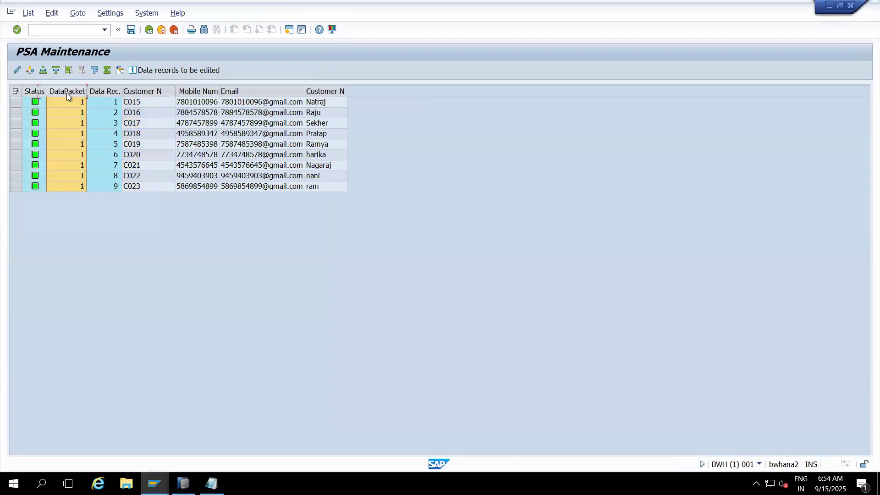
{"action": "left_click", "coordinate": [103, 91]}
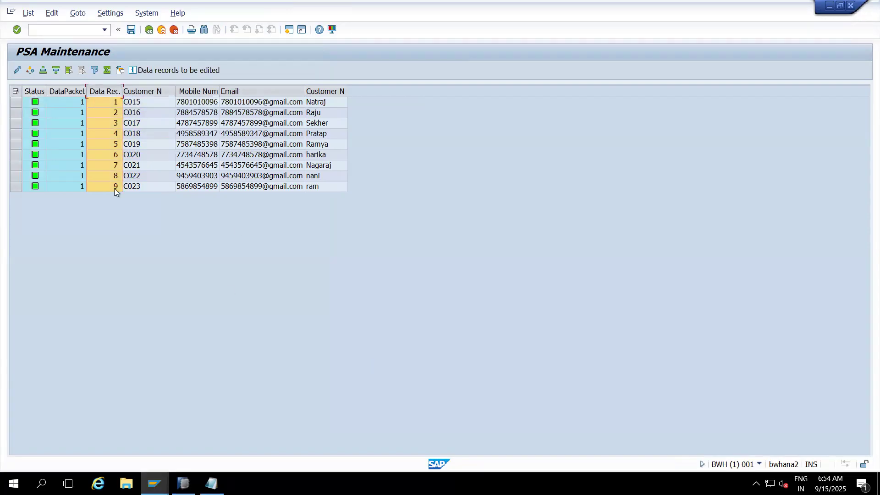
{"action": "left_click", "coordinate": [41, 92]}
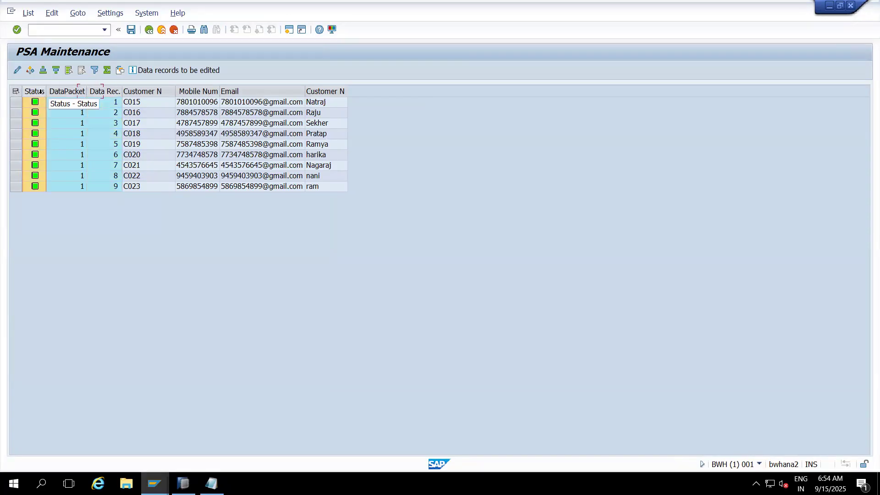
{"action": "left_click", "coordinate": [58, 94]}
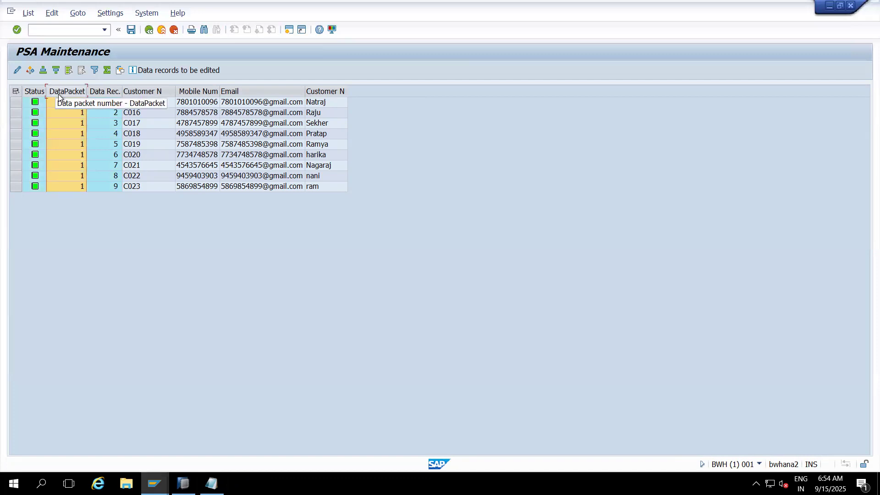
{"action": "left_click", "coordinate": [114, 93]}
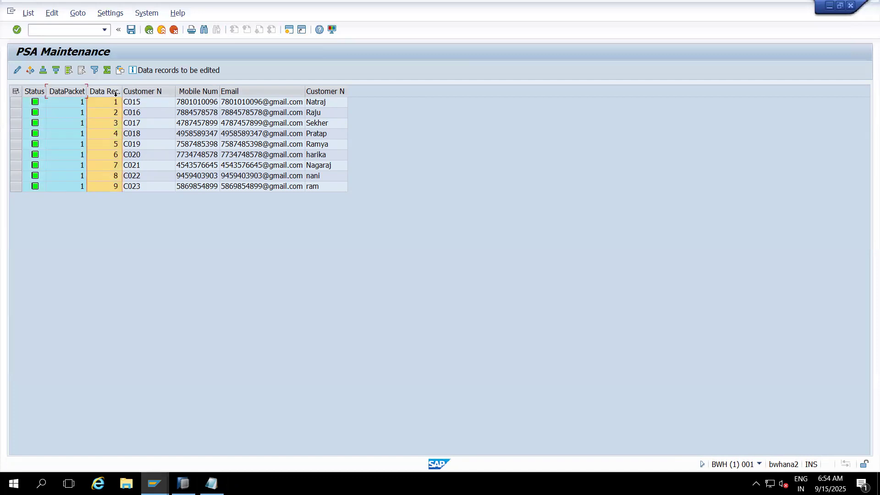
{"action": "left_click", "coordinate": [147, 95]}
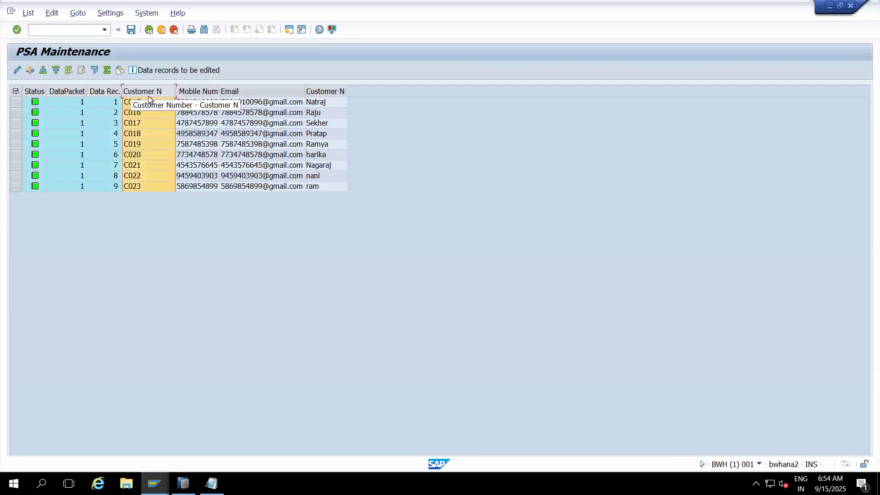
{"action": "left_click", "coordinate": [106, 91]}
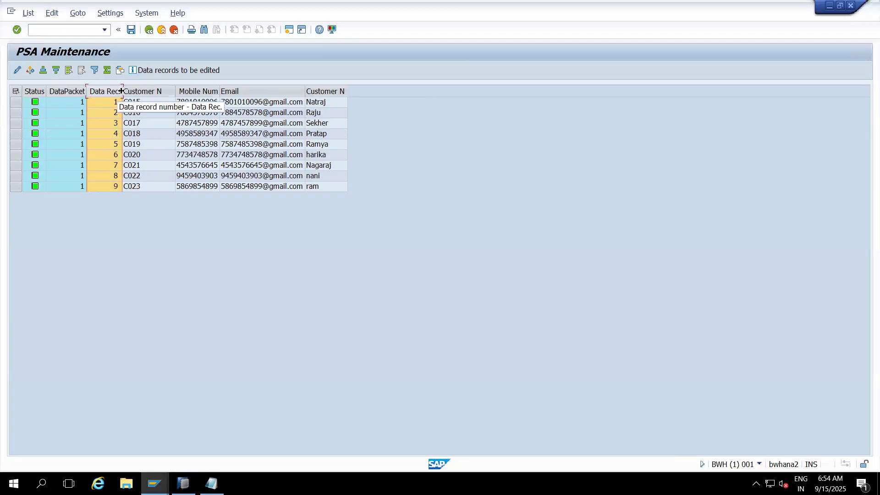
- Widen the Data record, DataPacket and Status columns of the PSA table and highlight each of them
{"action": "left_click_drag", "start_coordinate": [122, 91], "coordinate": [148, 92]}
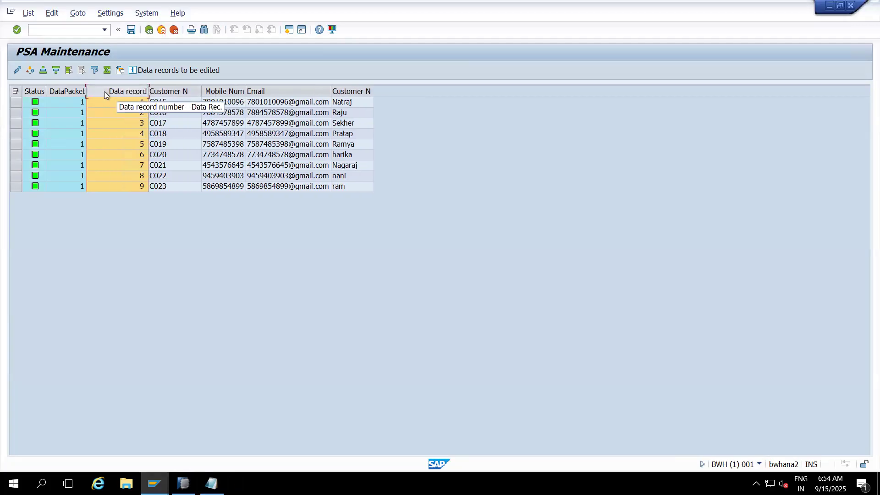
{"action": "left_click", "coordinate": [70, 91]}
{"action": "left_click_drag", "start_coordinate": [85, 92], "coordinate": [109, 91]}
{"action": "left_click", "coordinate": [38, 92]}
{"action": "left_click_drag", "start_coordinate": [45, 91], "coordinate": [61, 91]}
{"action": "left_click", "coordinate": [102, 124]}
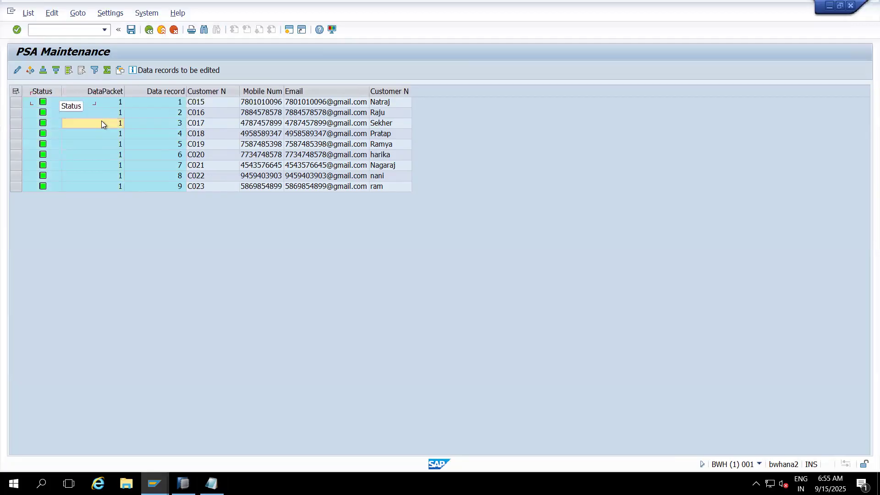
{"action": "left_click", "coordinate": [49, 93]}
{"action": "left_click", "coordinate": [94, 91]}
{"action": "left_click", "coordinate": [161, 92]}
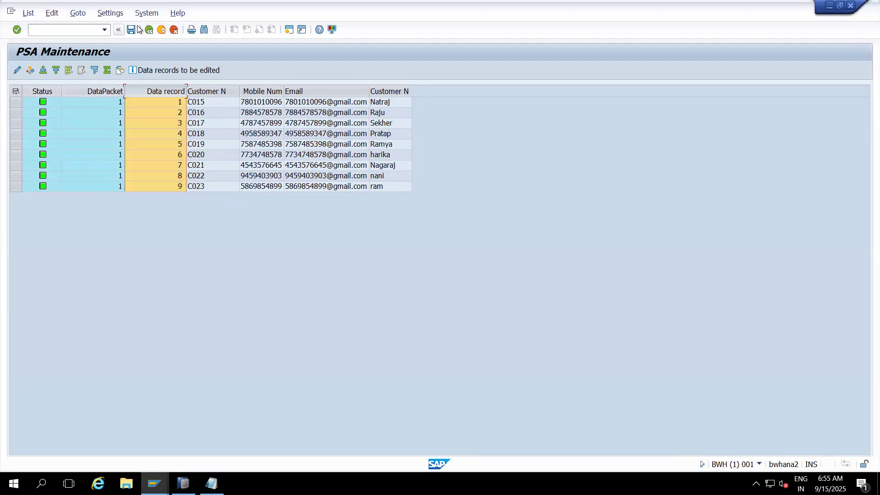
- Leave the PSA records and the load monitor, and display the InfoProvider tree in the modeling workbench
{"action": "left_click", "coordinate": [162, 30]}
{"action": "left_click", "coordinate": [161, 30]}
{"action": "left_click", "coordinate": [162, 31]}
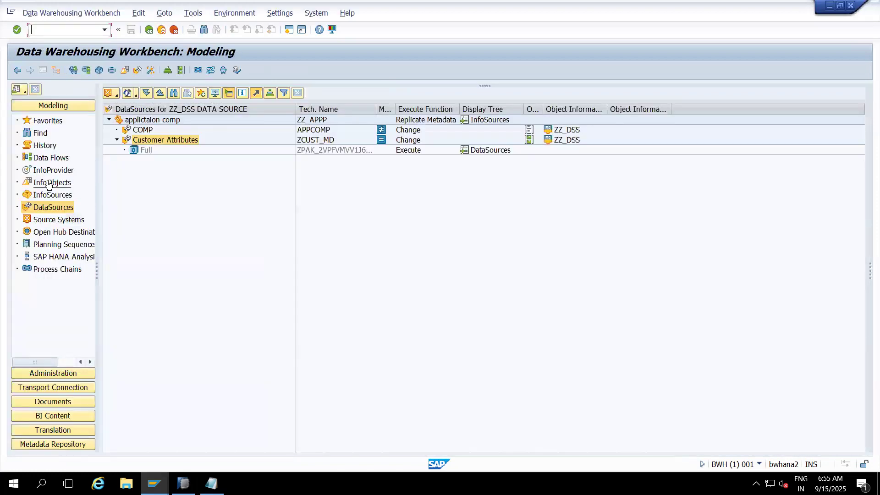
{"action": "left_click", "coordinate": [49, 183]}
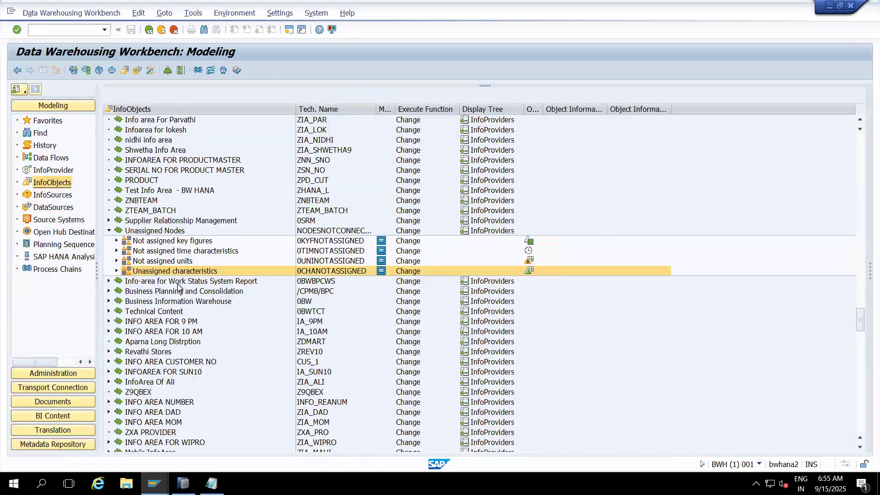
{"action": "left_click", "coordinate": [50, 170]}
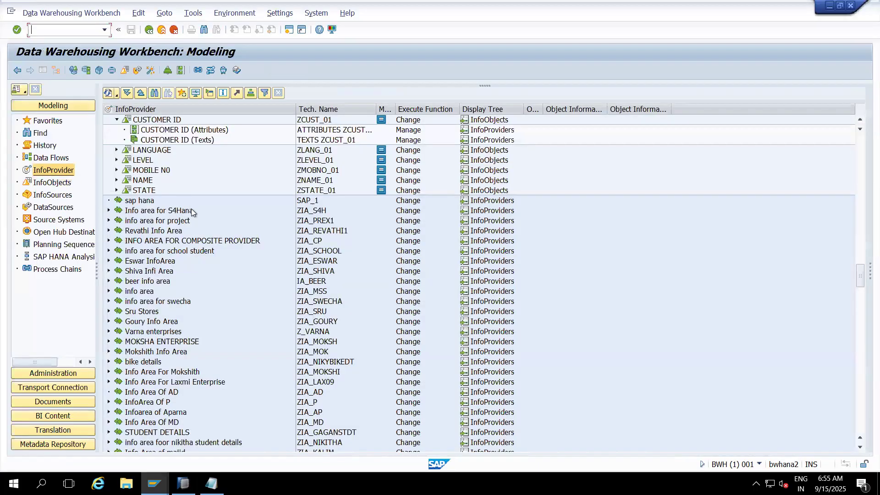
- Start creating a transformation for CUSTOMER ID (Attributes) under InfoObject ZCUST_01
{"action": "left_click", "coordinate": [179, 131]}
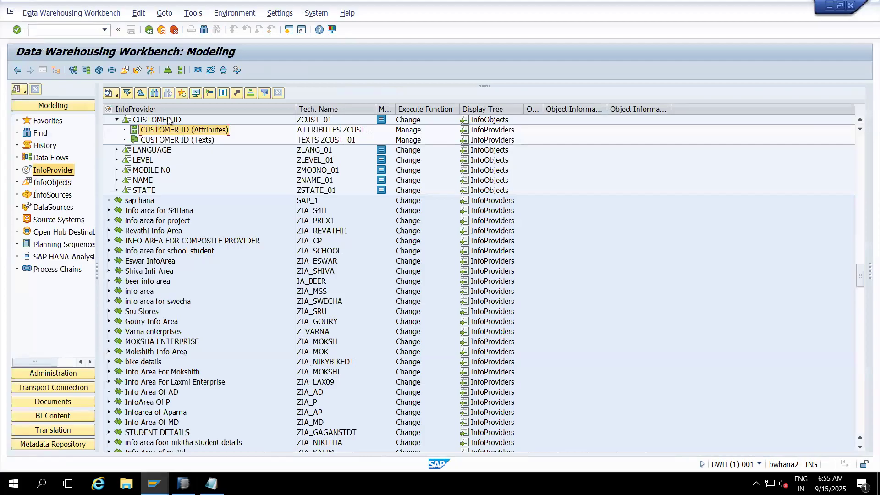
{"action": "left_click", "coordinate": [169, 120]}
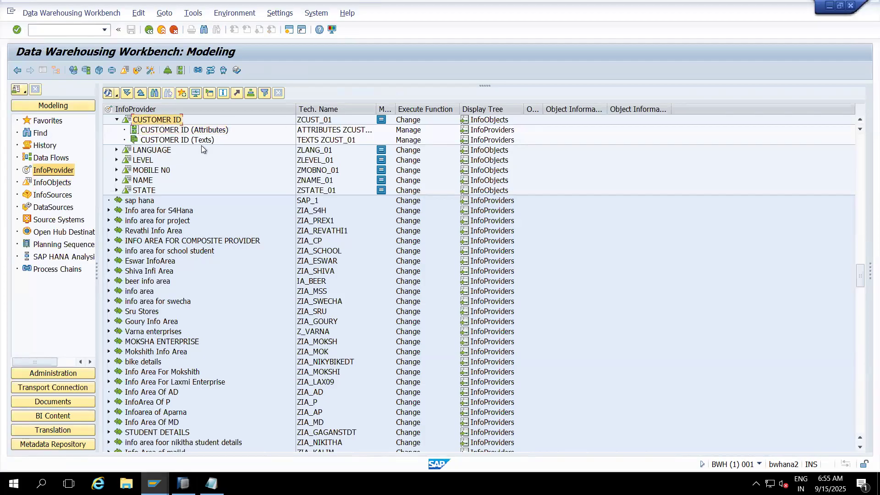
{"action": "left_click", "coordinate": [187, 132]}
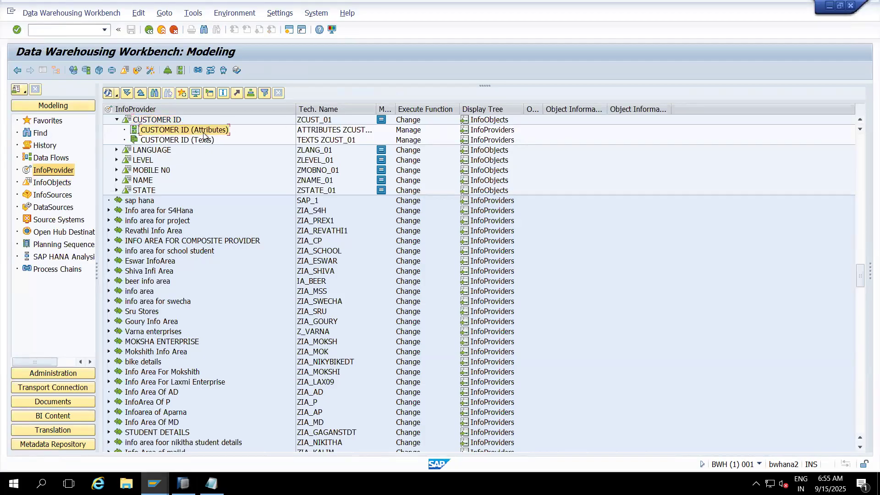
{"action": "right_click", "coordinate": [204, 134]}
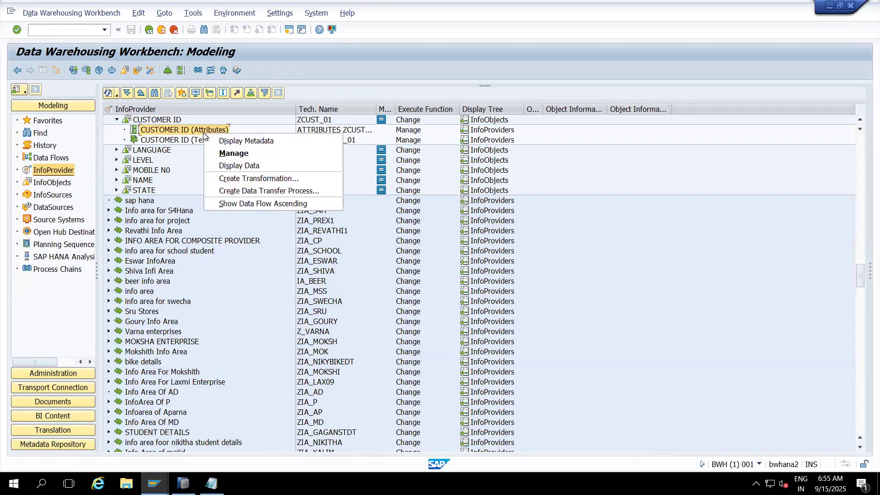
{"action": "left_click", "coordinate": [245, 178]}
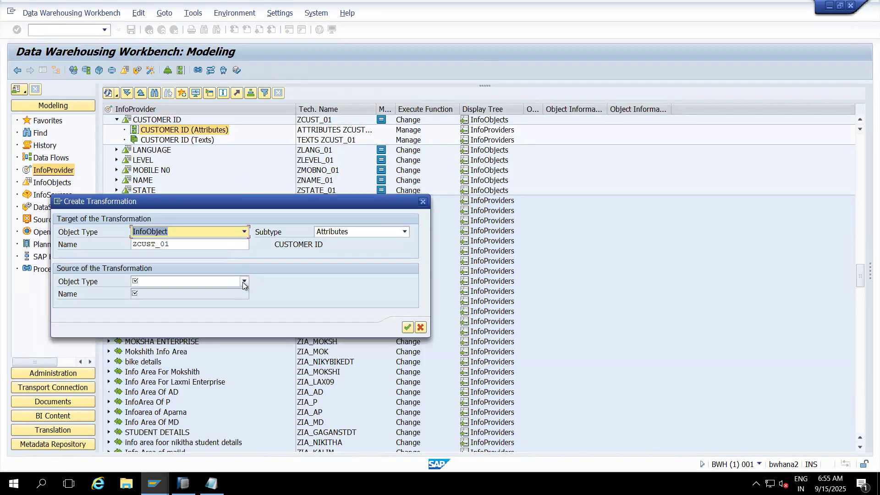
- Set the transformation's source object type to DataSource and its DataSource to ZCUST_MD, copied from the Notepad notes
{"action": "left_click", "coordinate": [243, 282]}
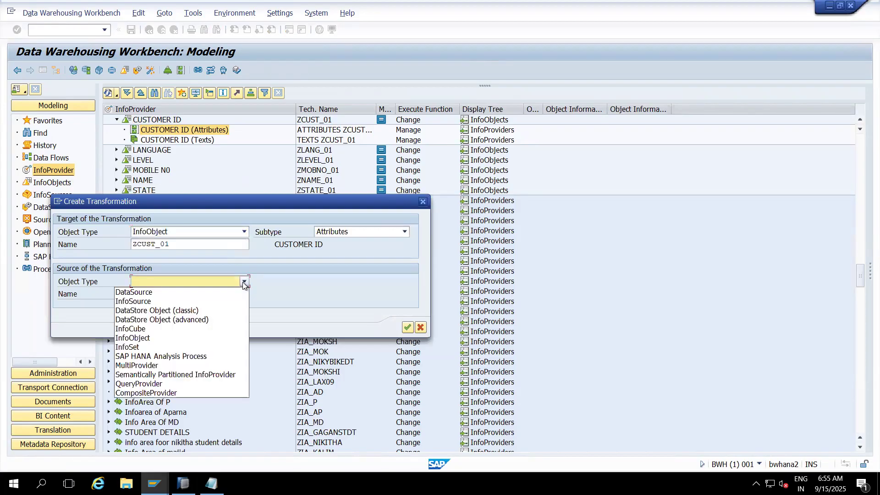
{"action": "left_click", "coordinate": [143, 295]}
{"action": "left_click", "coordinate": [163, 294]}
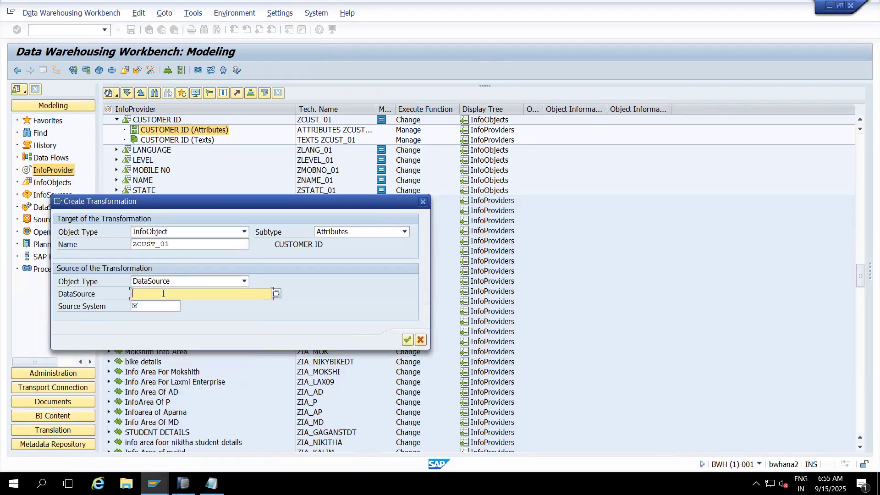
{"action": "key", "text": "alt+Tab"}
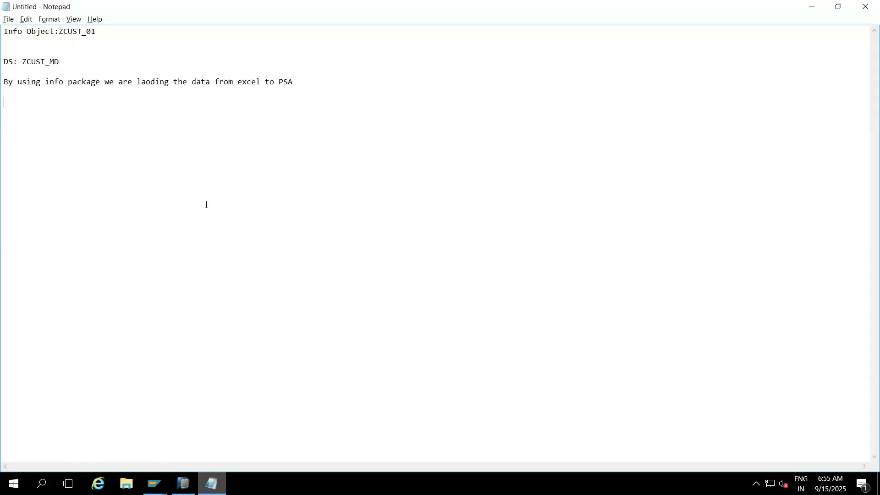
{"action": "left_click_drag", "start_coordinate": [64, 62], "coordinate": [22, 62]}
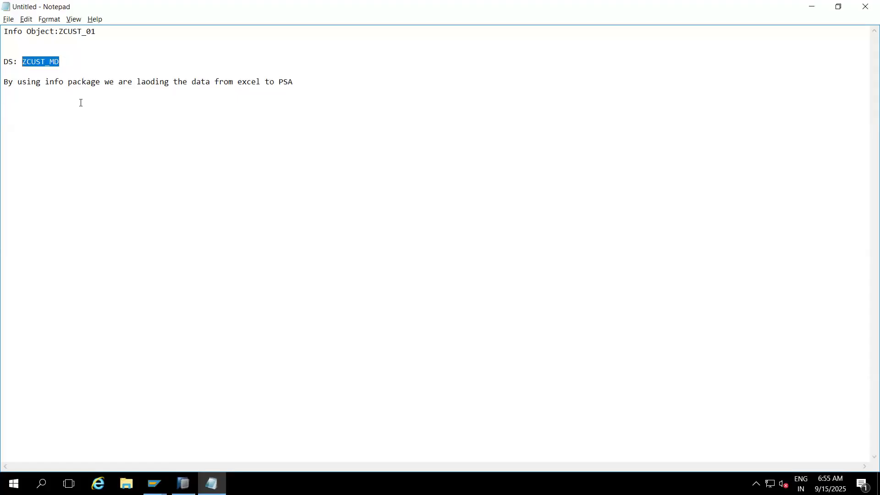
{"action": "key", "text": "ctrl+c"}
{"action": "key", "text": "alt+Tab"}
{"action": "key", "text": "ctrl+v"}
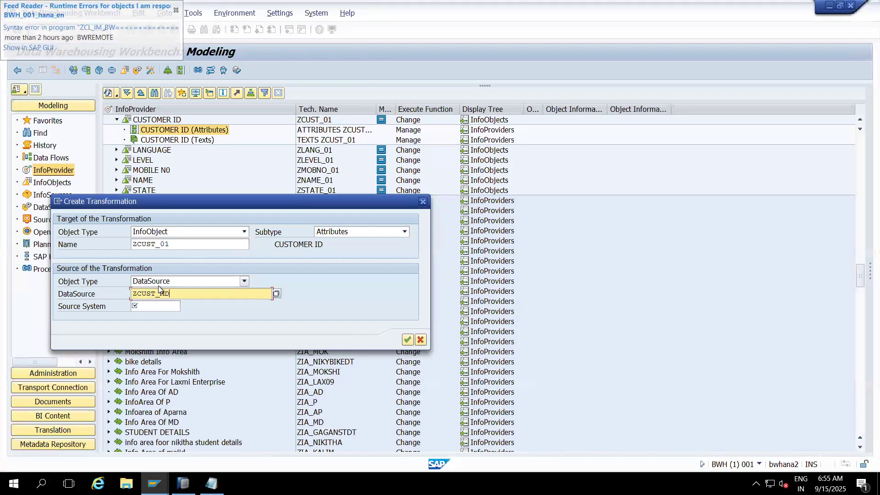
{"action": "left_click", "coordinate": [159, 306]}
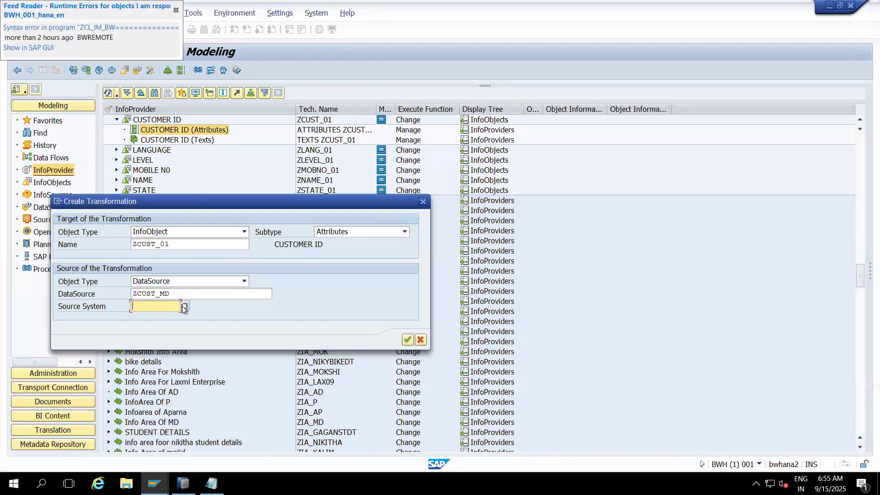
{"action": "type", "text": "ZZ"}
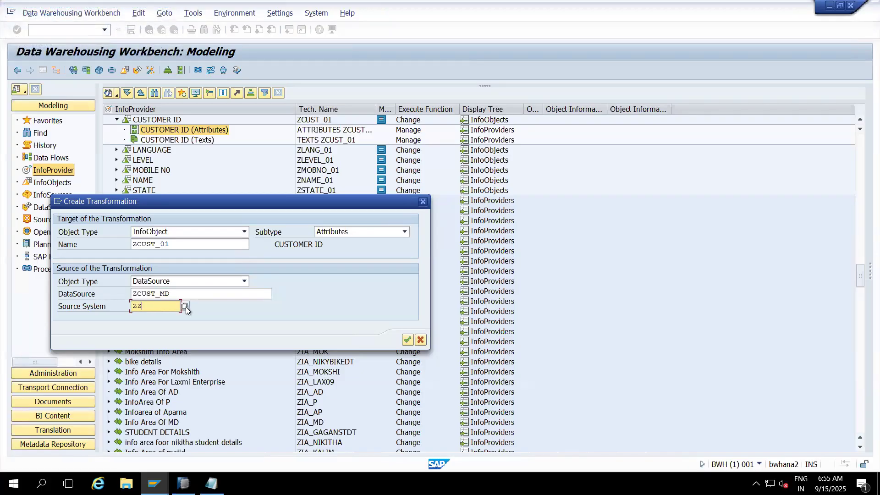
{"action": "key", "text": "BackSpace"}
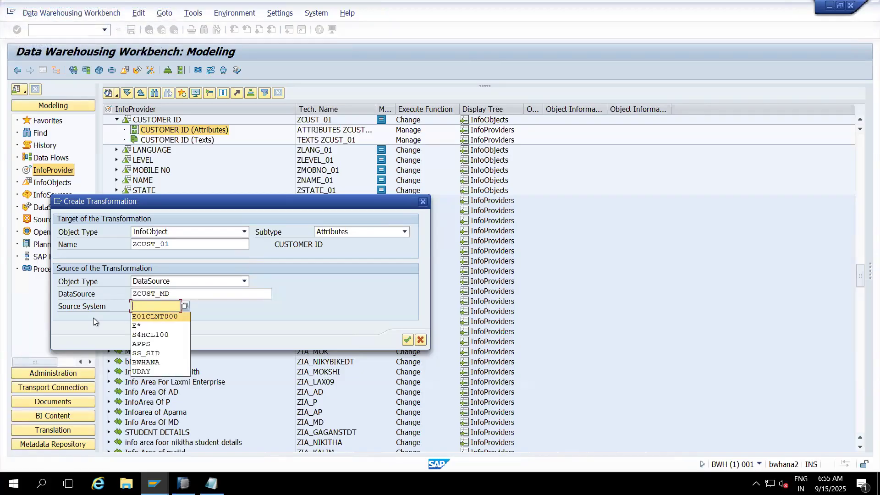
- Look up DataSource ZCUST_MD in the value help, choose its entry with source system ZZ_DSS, and create the transformation
{"action": "left_click", "coordinate": [201, 297]}
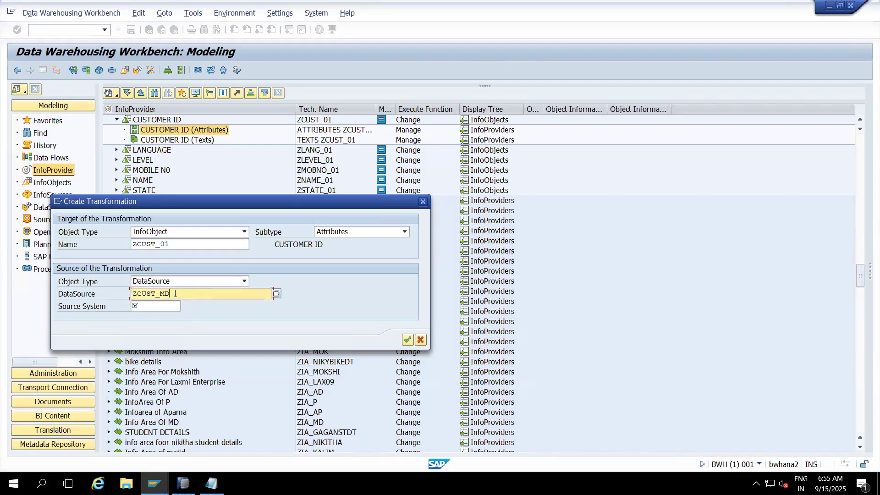
{"action": "left_click_drag", "start_coordinate": [175, 293], "coordinate": [130, 297]}
{"action": "left_click", "coordinate": [277, 294]}
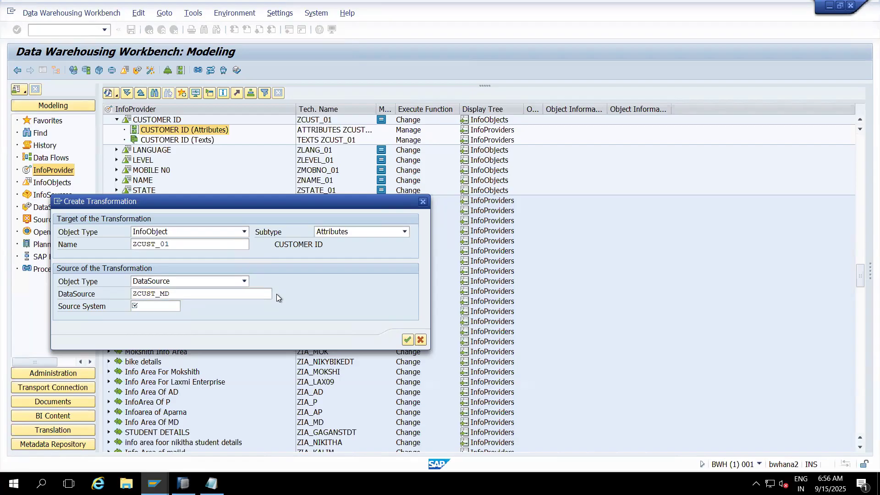
{"action": "left_click_drag", "start_coordinate": [283, 303], "coordinate": [290, 111]}
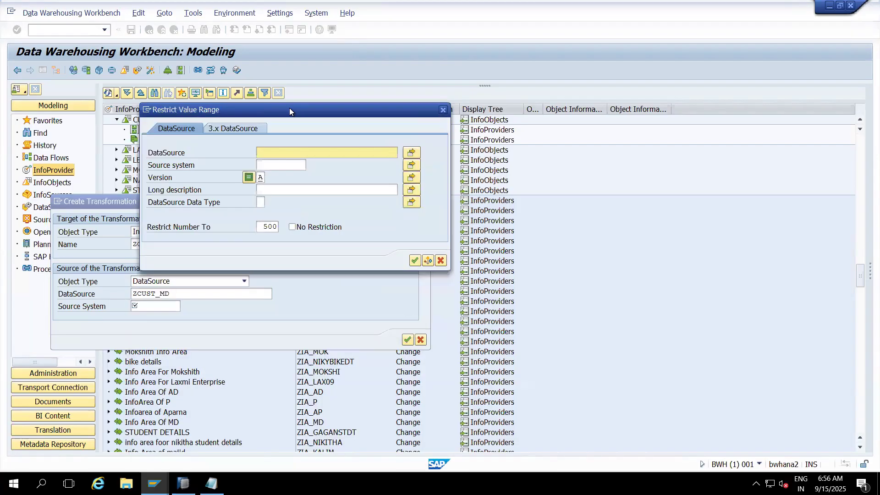
{"action": "key", "text": "ctrl+v"}
{"action": "key", "text": "Return"}
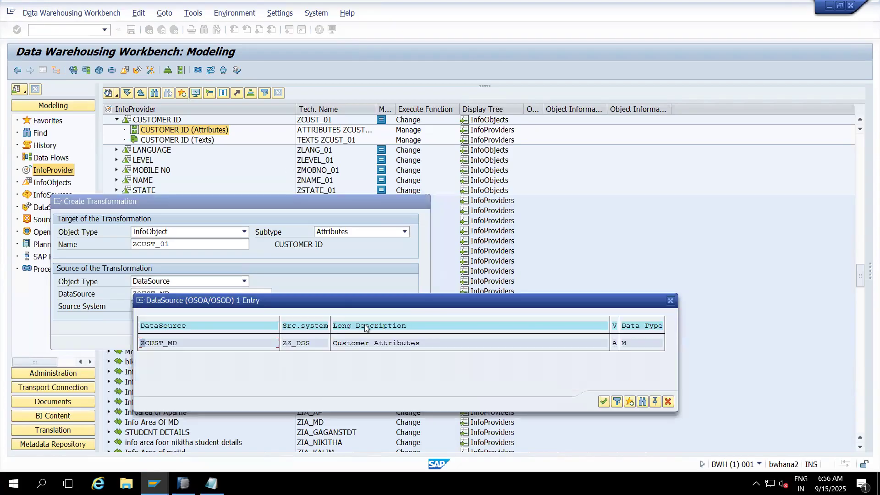
{"action": "double_click", "coordinate": [167, 344]}
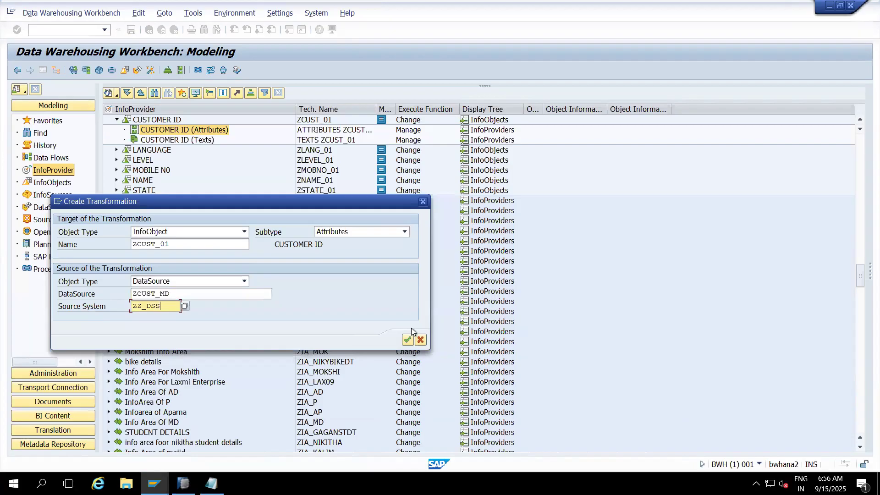
{"action": "left_click", "coordinate": [408, 341]}
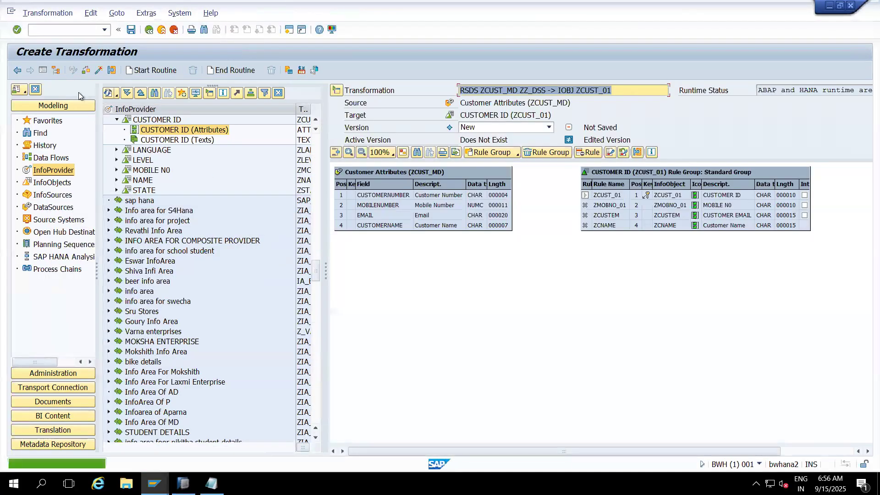
- Show the transformation full screen and map CUSTOMERNUMBER to ZCUST_01, MOBILENUMBER to ZMOBNO_01, EMAIL to ZCUSTEM and CUSTOMERNAME to ZCNAME
{"action": "left_click", "coordinate": [45, 73]}
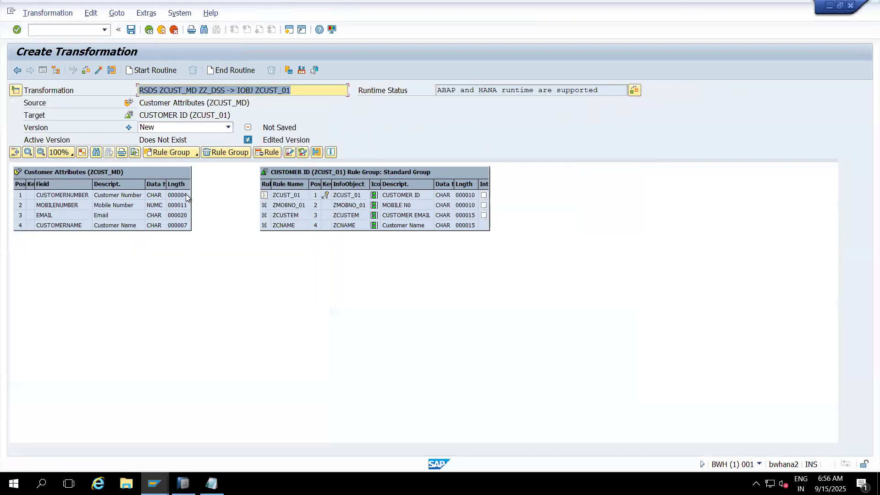
{"action": "left_click_drag", "start_coordinate": [186, 194], "coordinate": [263, 191]}
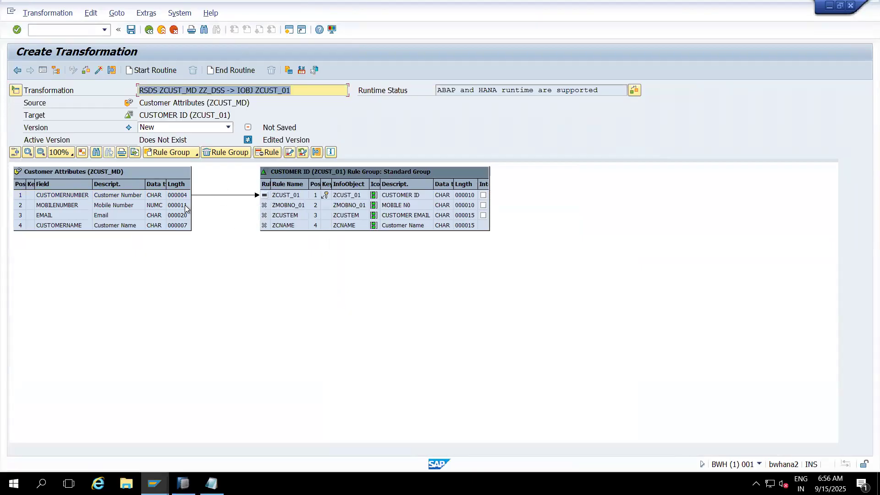
{"action": "mouse_move", "coordinate": [186, 205]}
{"action": "left_mouse_down"}
{"action": "mouse_move", "coordinate": [257, 201]}
{"action": "mouse_move", "coordinate": [265, 209]}
{"action": "left_mouse_up"}
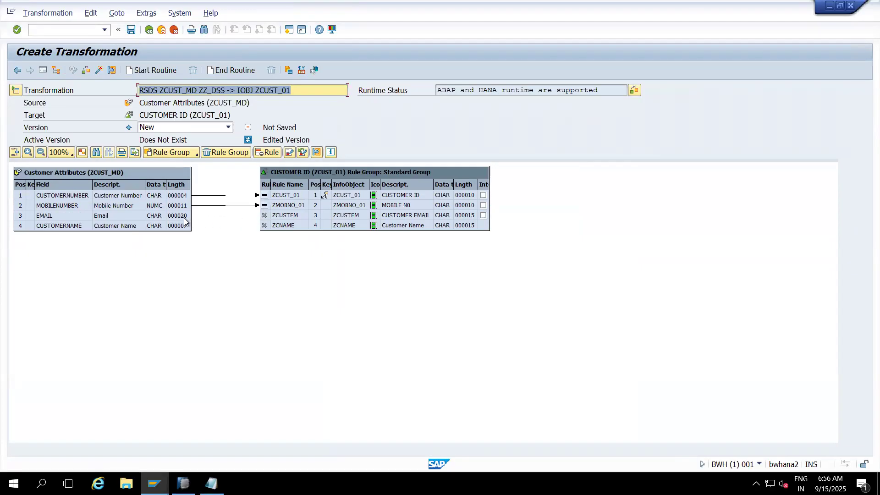
{"action": "left_click_drag", "start_coordinate": [187, 216], "coordinate": [273, 219]}
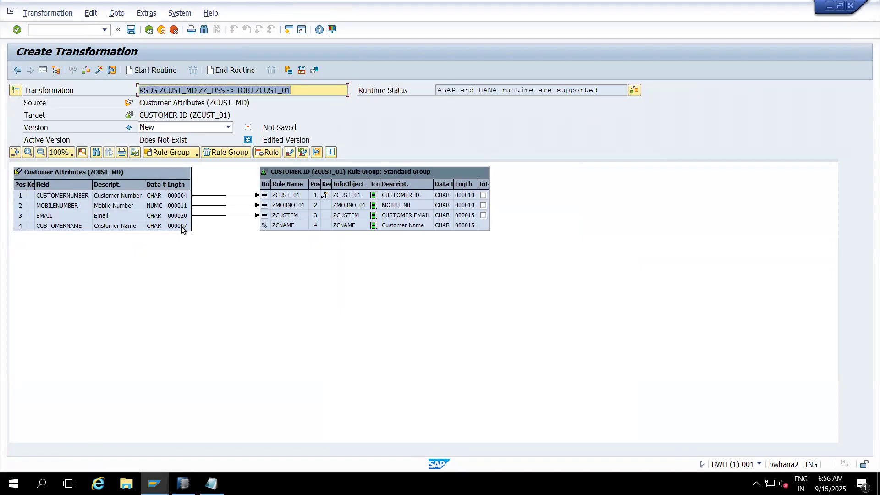
{"action": "left_click_drag", "start_coordinate": [181, 231], "coordinate": [280, 228]}
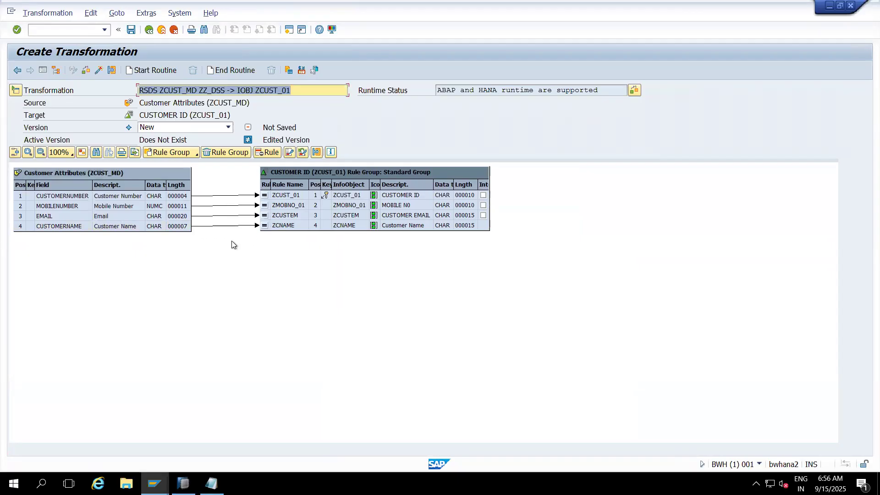
- Activate the transformation from ZCUST_MD to ZCUST_01 and return to the InfoProvider tree
{"action": "left_click", "coordinate": [99, 70]}
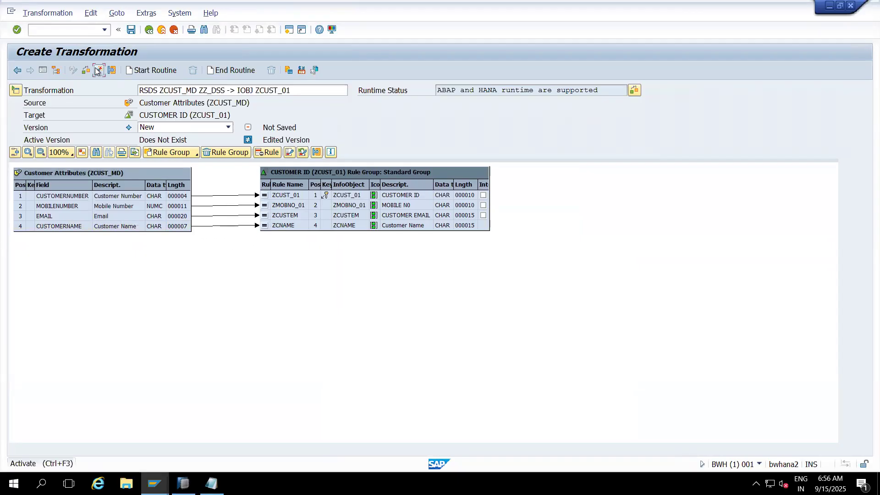
{"action": "left_click", "coordinate": [276, 240]}
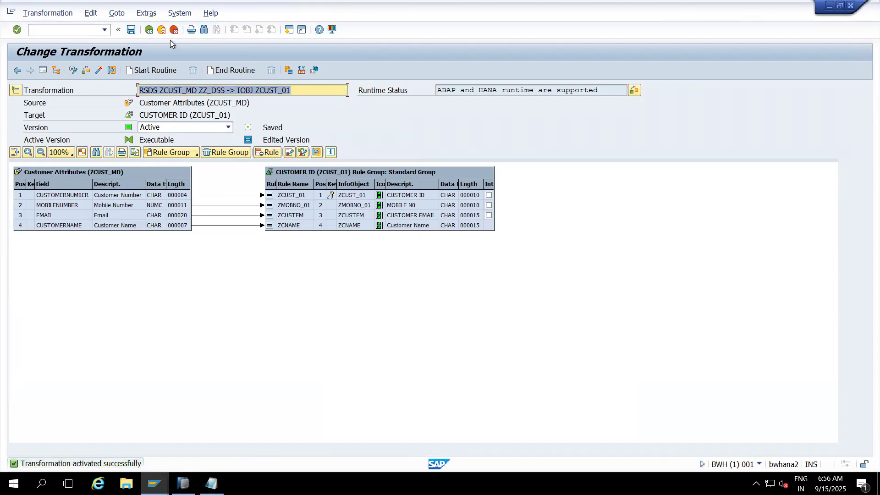
{"action": "left_click", "coordinate": [162, 31]}
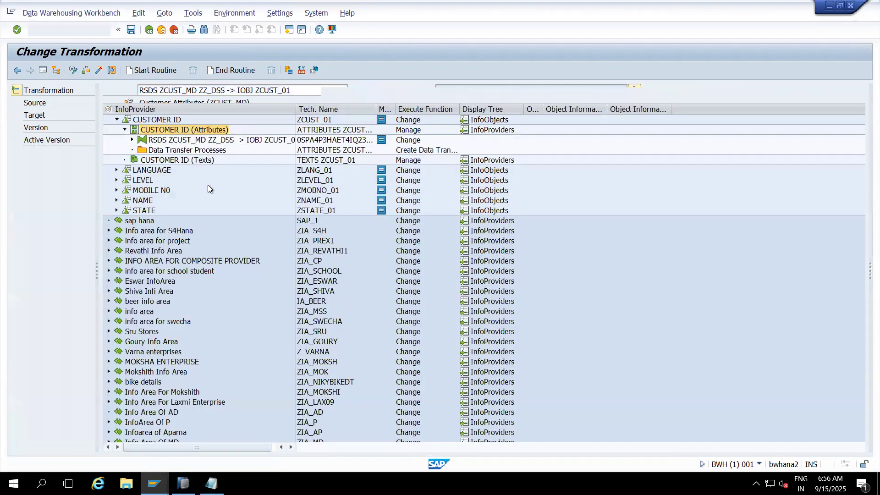
- Create a standard data transfer process from DataSource ZCUST_MD in ZZ_DSS to the attributes of ZCUST_01
{"action": "left_click", "coordinate": [169, 151]}
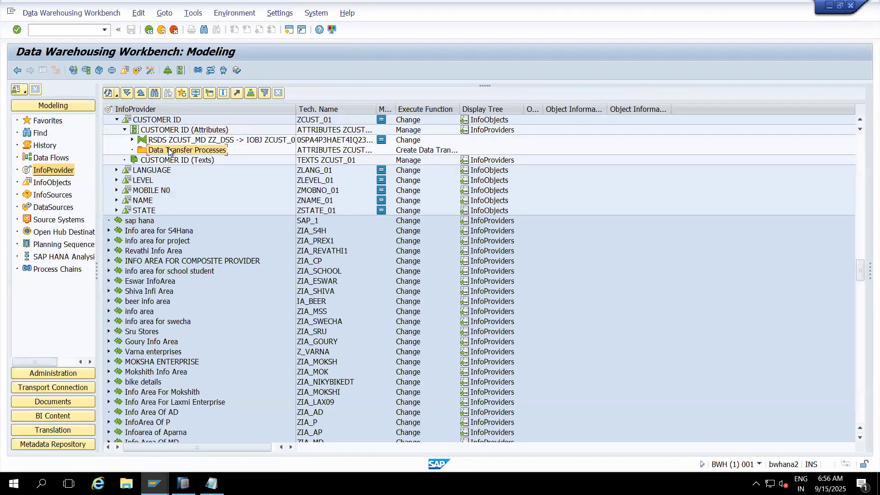
{"action": "right_click", "coordinate": [169, 151]}
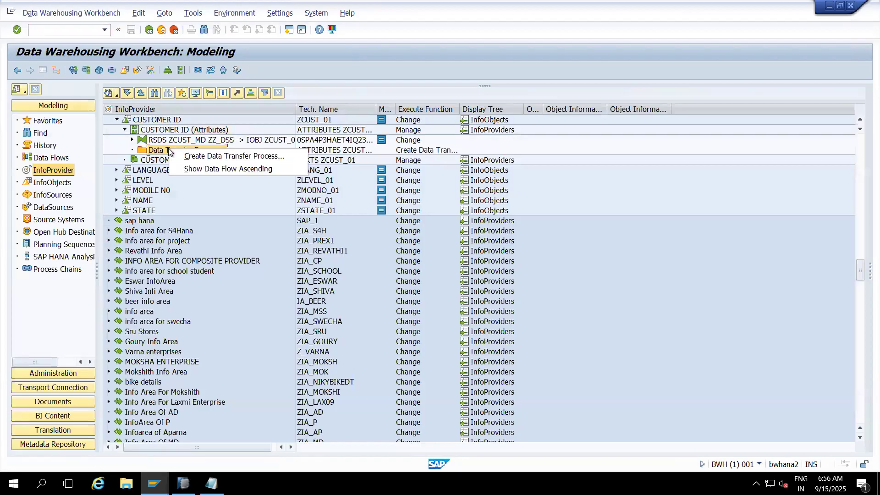
{"action": "left_click", "coordinate": [203, 159]}
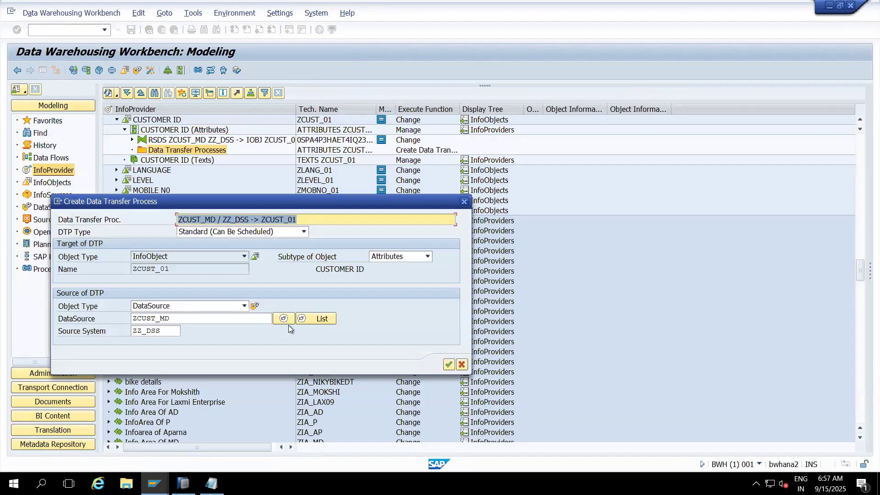
{"action": "left_click", "coordinate": [449, 365]}
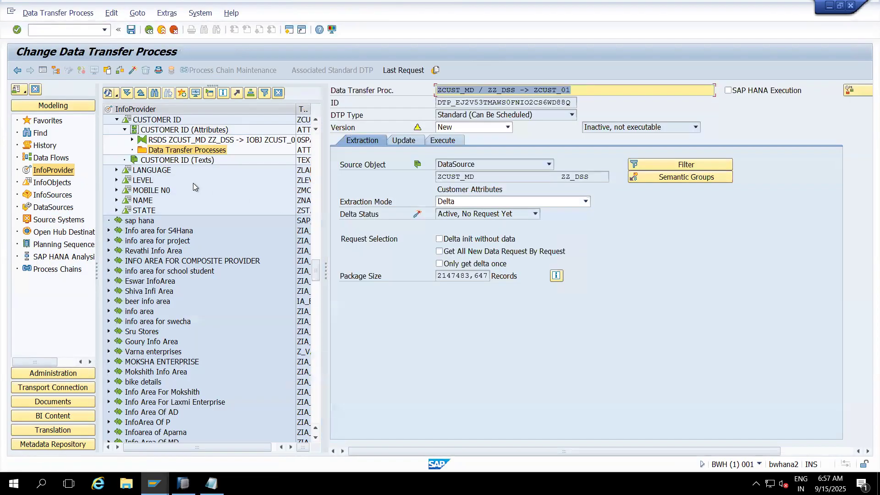
- Set the data transfer process's extraction mode to Full and activate it
{"action": "left_click", "coordinate": [477, 205]}
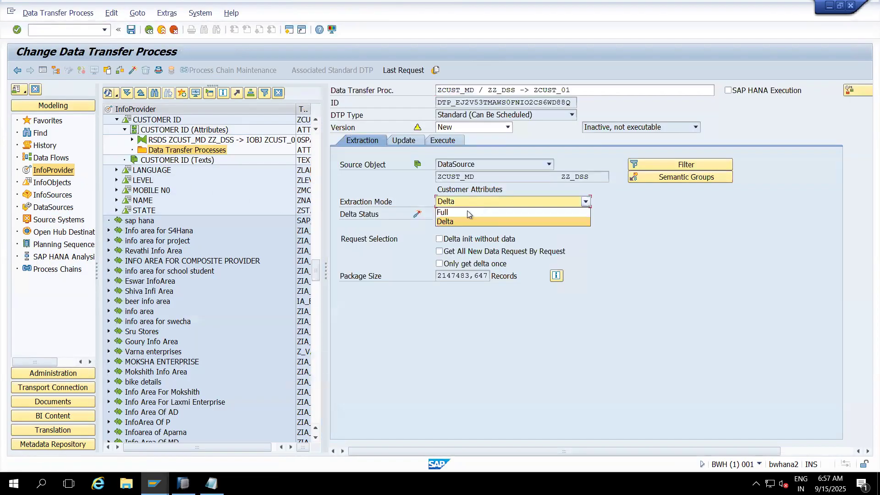
{"action": "left_click", "coordinate": [444, 213]}
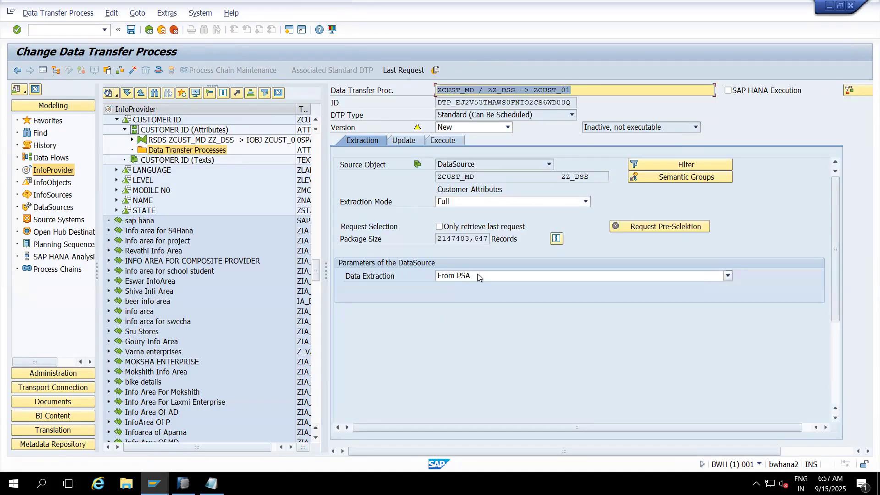
{"action": "left_click", "coordinate": [133, 69]}
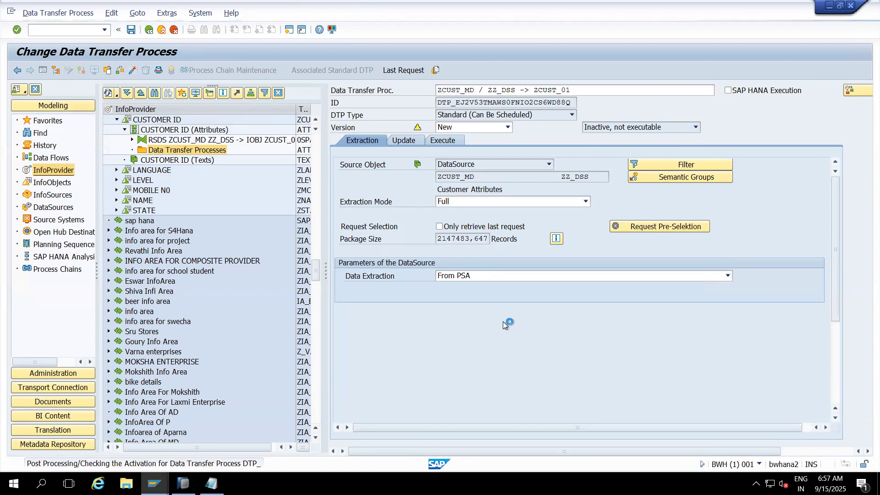
{"action": "left_click", "coordinate": [276, 228]}
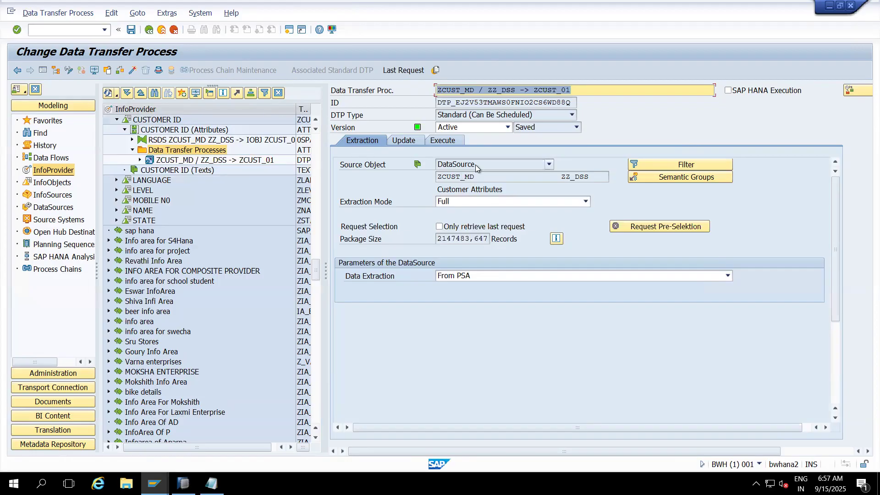
- Examine the data transfer process's source object in the extraction settings and its target object in the update settings, highlighting each name
{"action": "left_click_drag", "start_coordinate": [476, 174], "coordinate": [431, 177]}
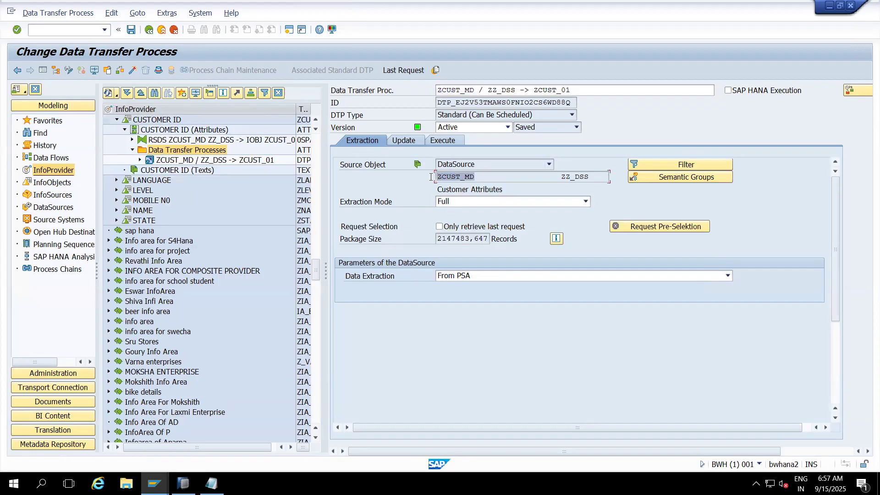
{"action": "left_click", "coordinate": [407, 139]}
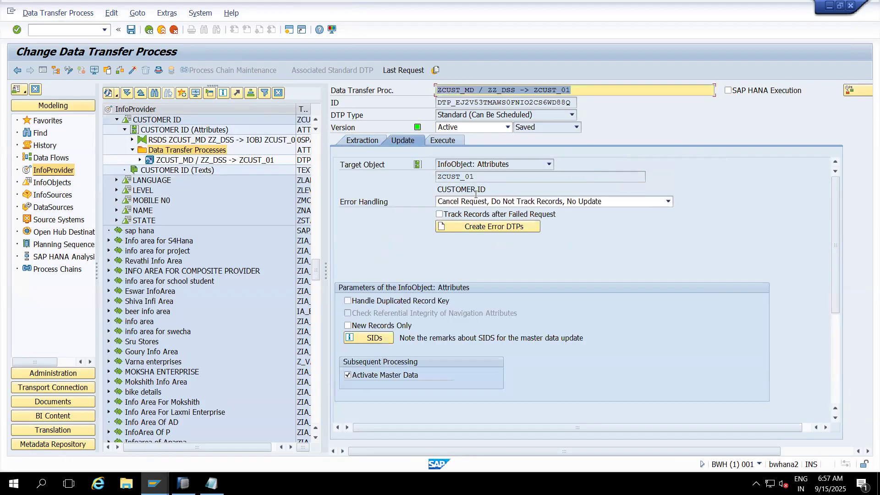
{"action": "left_click_drag", "start_coordinate": [480, 177], "coordinate": [433, 177]}
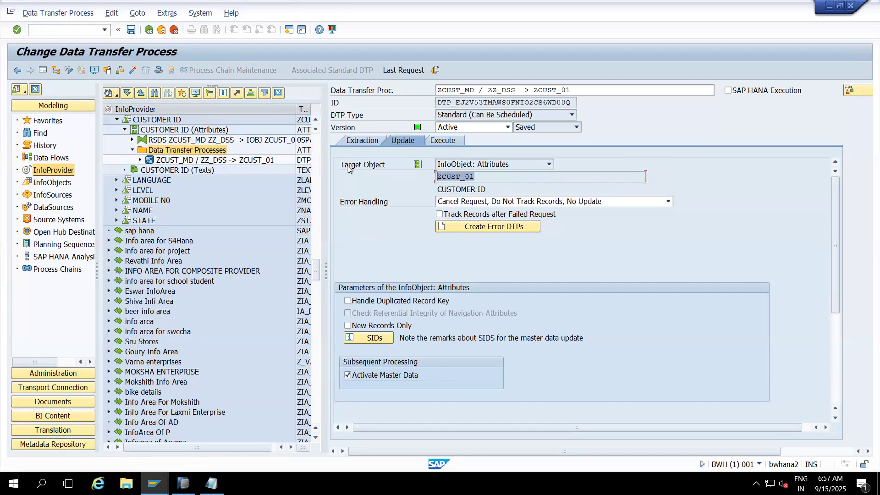
{"action": "left_click", "coordinate": [362, 140]}
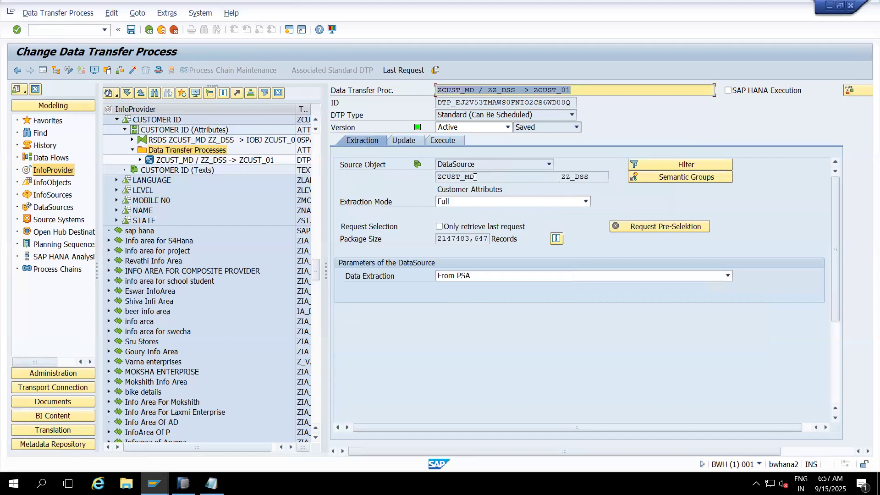
{"action": "left_click_drag", "start_coordinate": [448, 179], "coordinate": [435, 180]}
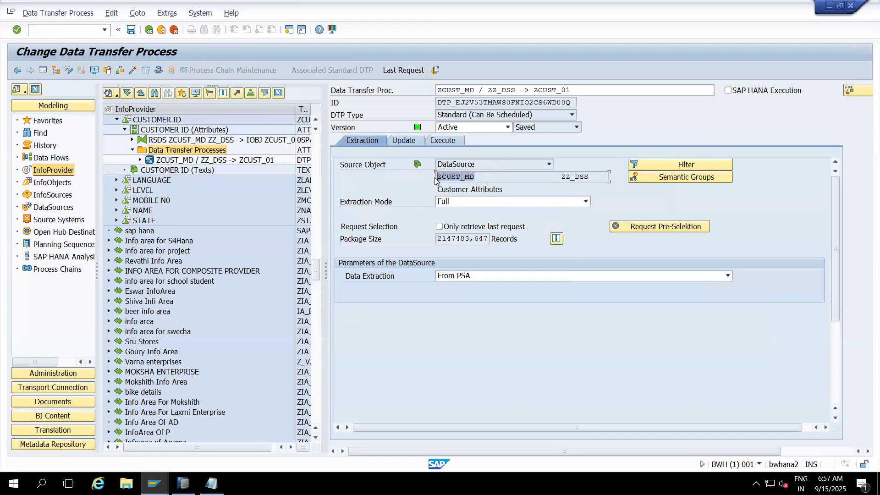
{"action": "left_click", "coordinate": [403, 142]}
{"action": "left_click_drag", "start_coordinate": [474, 176], "coordinate": [436, 177]}
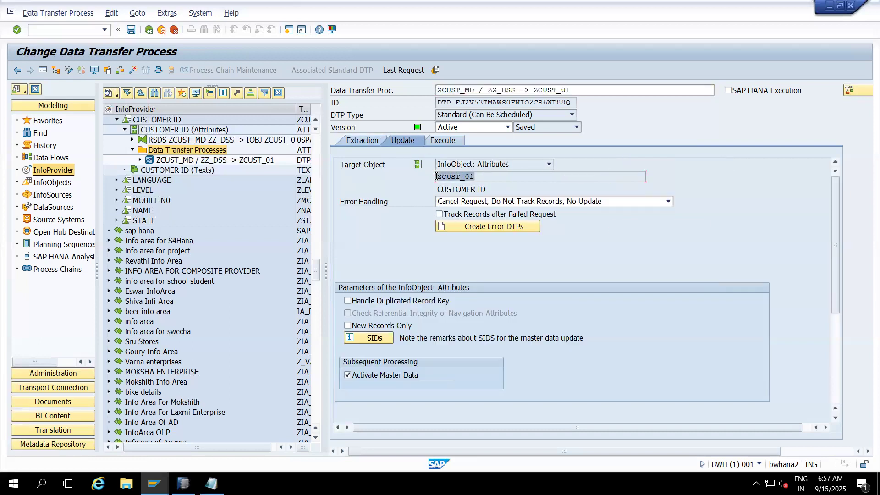
- Execute the data transfer process, display its request monitor, and select the top-level request entry
{"action": "left_click", "coordinate": [438, 144]}
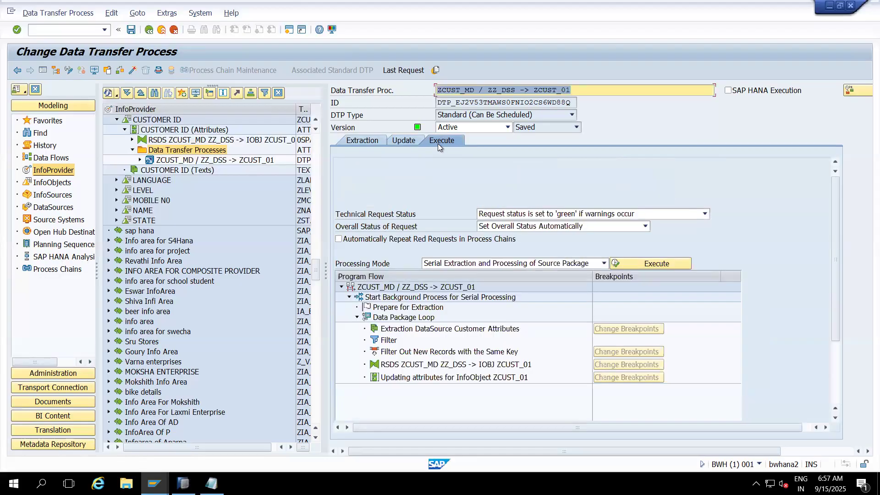
{"action": "left_click", "coordinate": [629, 262]}
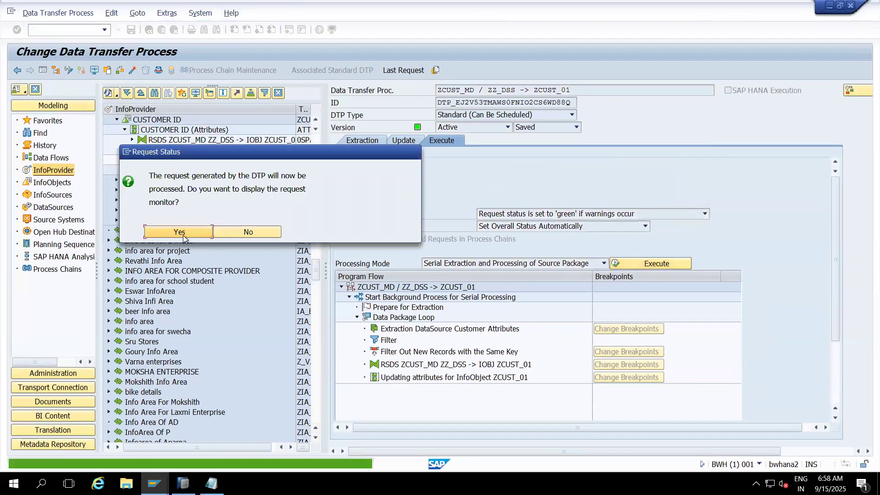
{"action": "left_click", "coordinate": [199, 230]}
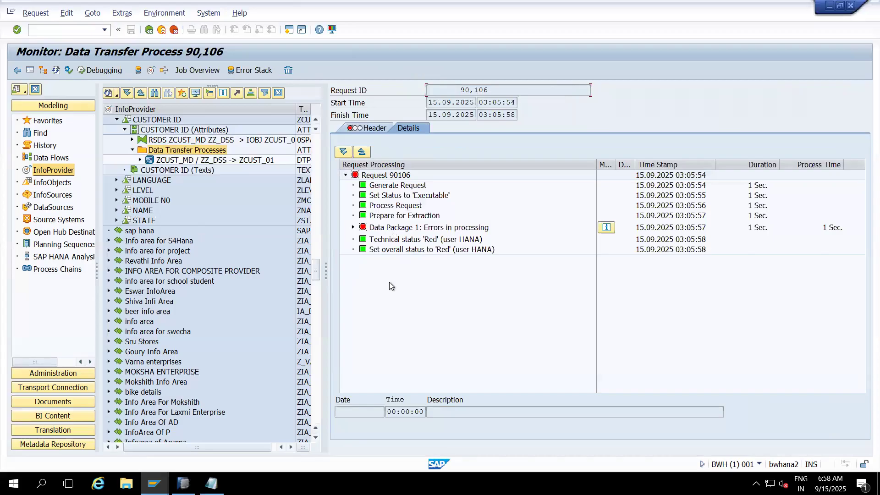
{"action": "left_click", "coordinate": [379, 178]}
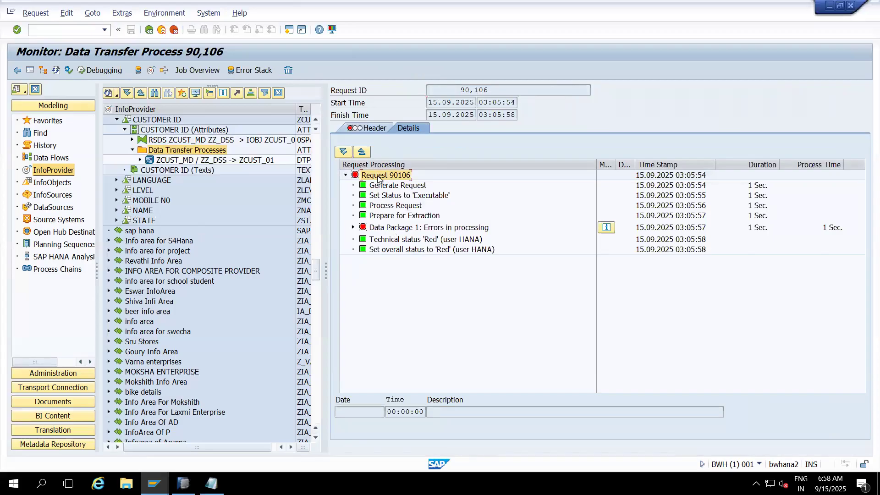
- Expand Data Package 1 and its ZCUST_01 attribute update in the request monitor, and open the Error Handling messages
{"action": "left_click", "coordinate": [353, 228]}
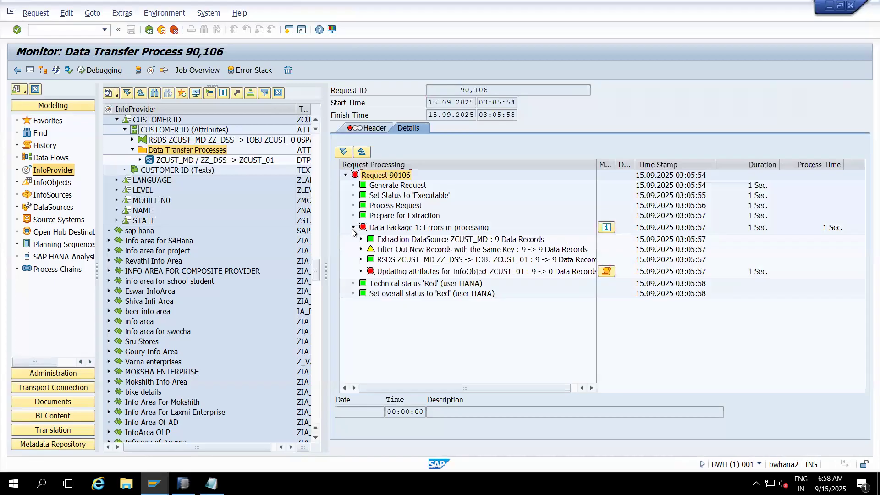
{"action": "left_click_drag", "start_coordinate": [596, 164], "coordinate": [662, 164]}
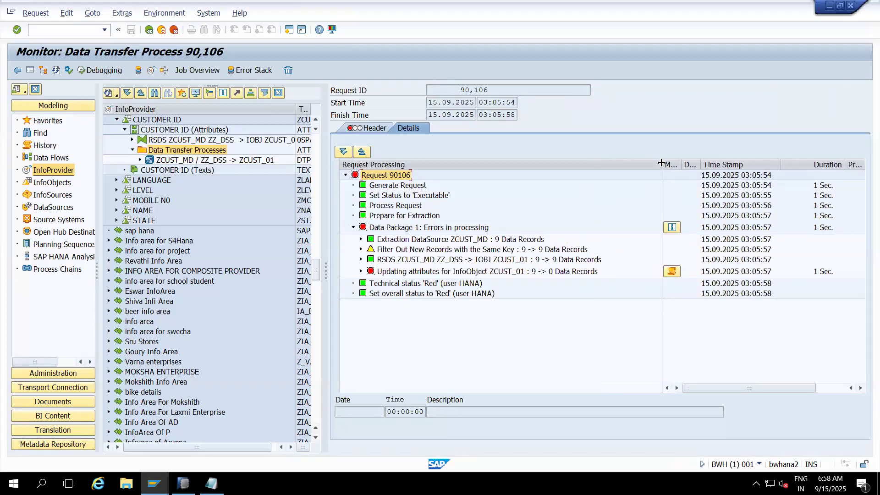
{"action": "left_click", "coordinate": [389, 229]}
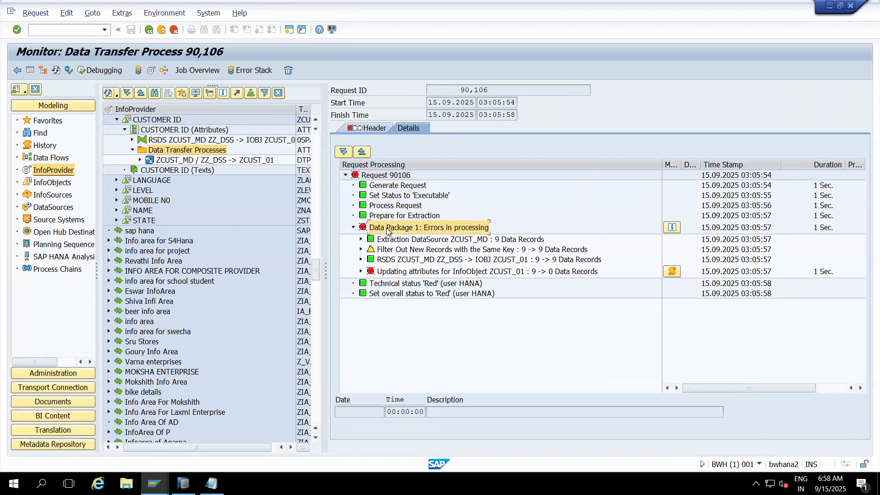
{"action": "left_click", "coordinate": [360, 271]}
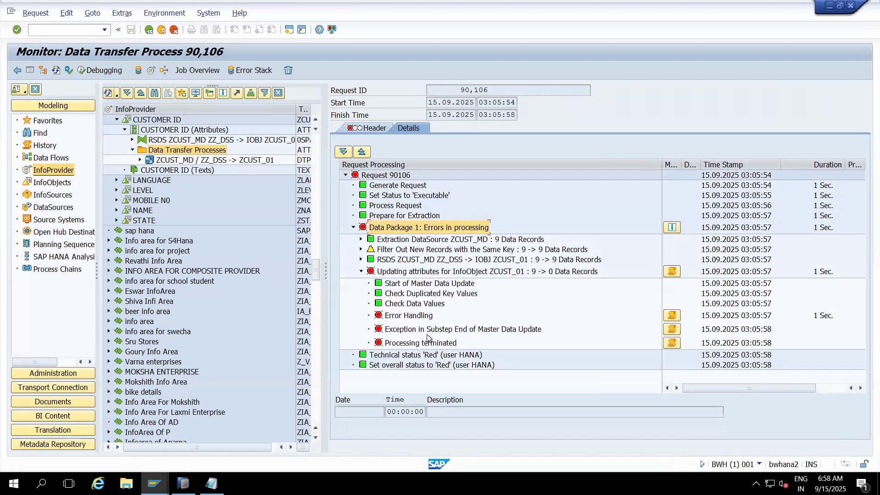
{"action": "left_click", "coordinate": [672, 316]}
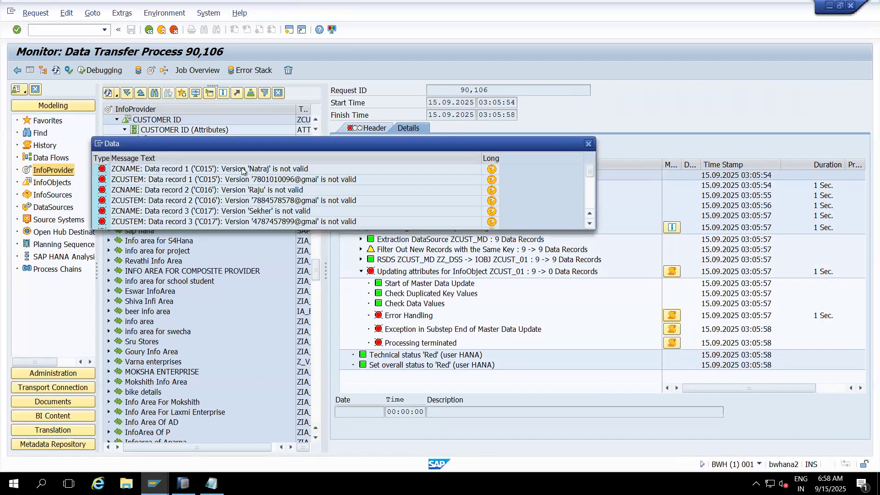
- Examine the Error Handling messages for ZCNAME and ZCUSTEM across data records 1 to 3, highlighting individual entries
{"action": "left_click", "coordinate": [256, 173]}
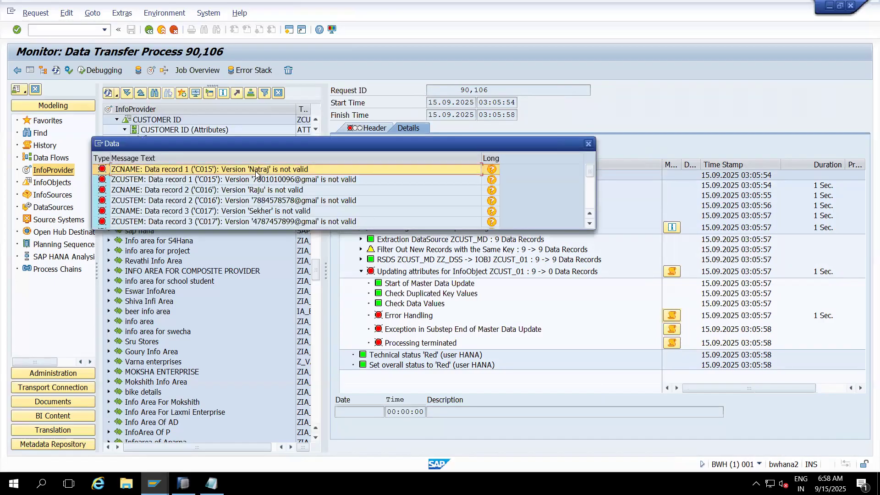
{"action": "left_click", "coordinate": [152, 184]}
{"action": "left_click", "coordinate": [266, 194]}
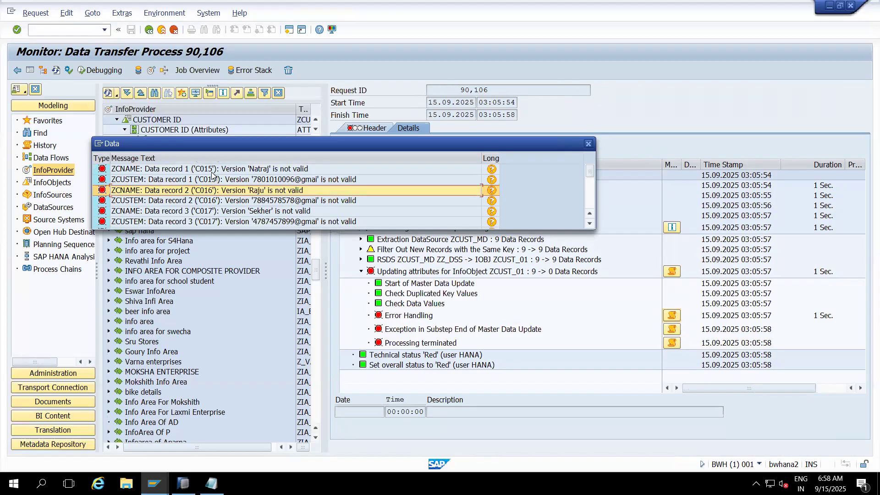
{"action": "left_click", "coordinate": [279, 205]}
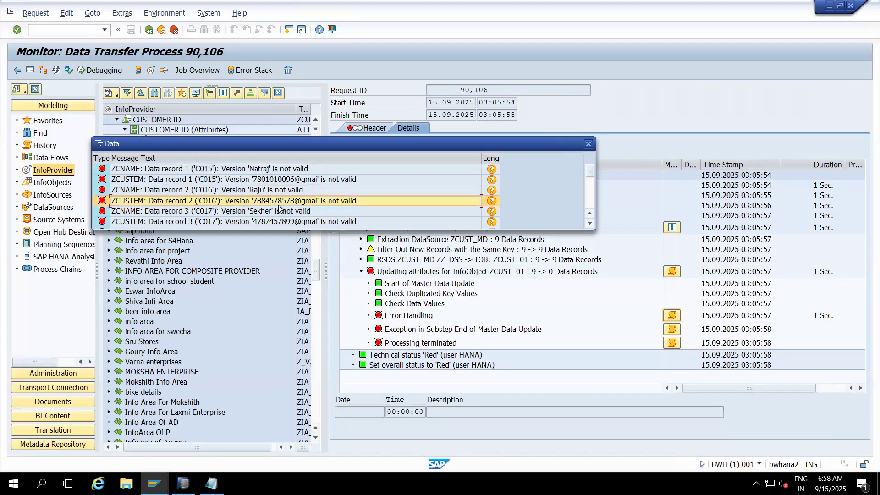
{"action": "left_click", "coordinate": [264, 212]}
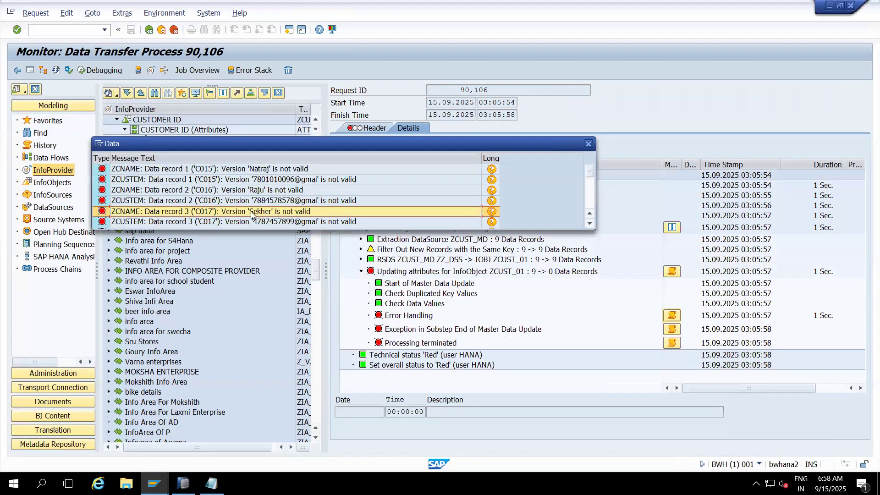
{"action": "left_click", "coordinate": [251, 222]}
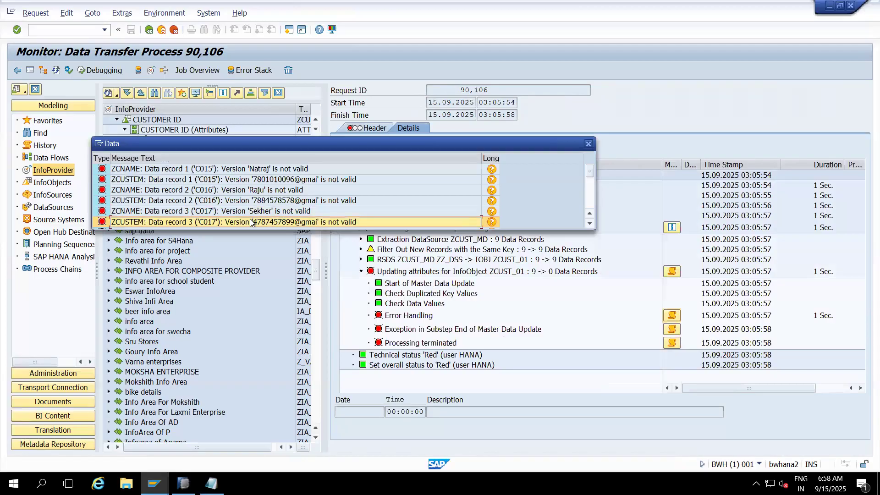
{"action": "left_click", "coordinate": [240, 171]}
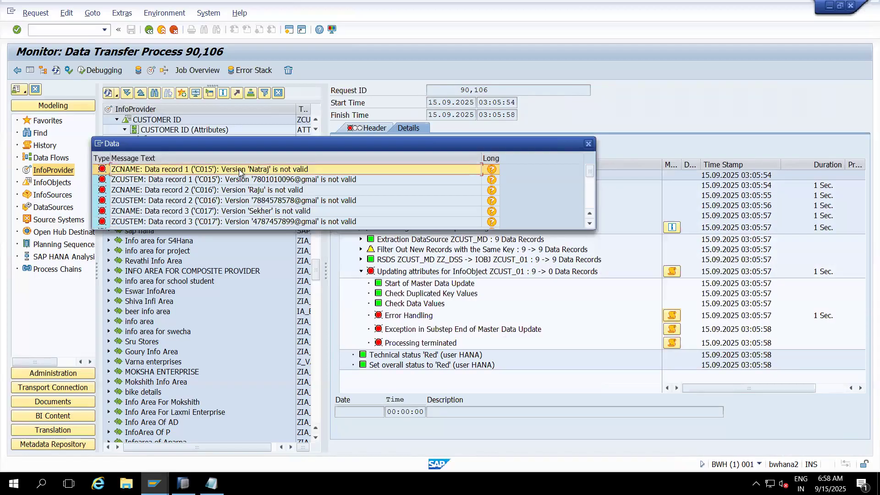
- Capture the error message list with Snipping Tool and minimize the snip window
{"action": "key", "text": "super+r"}
{"action": "type", "text": "sni"}
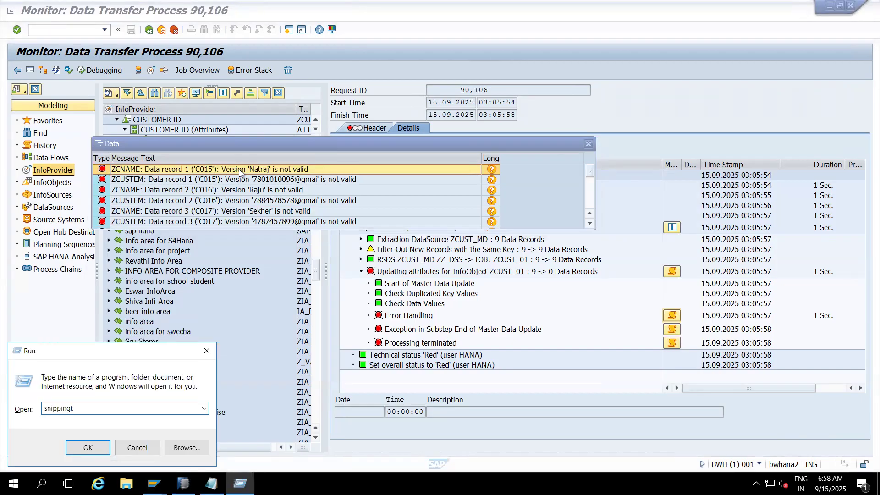
{"action": "key", "text": "Return"}
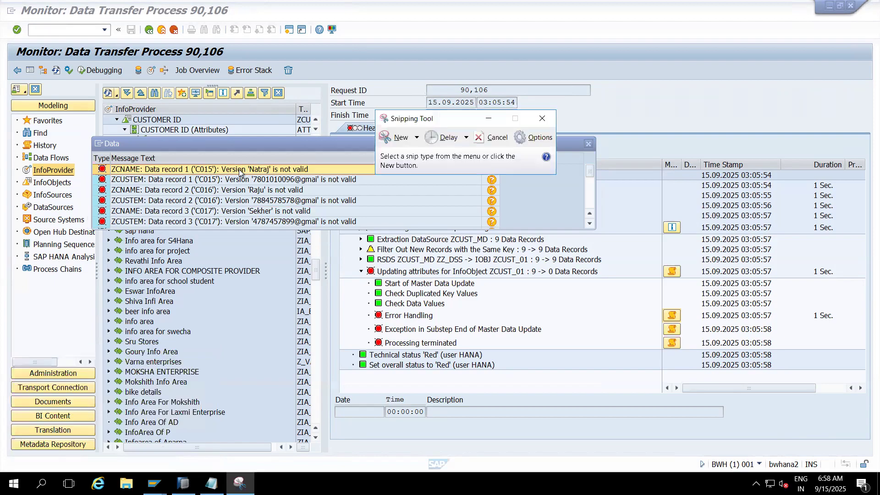
{"action": "left_click", "coordinate": [397, 140]}
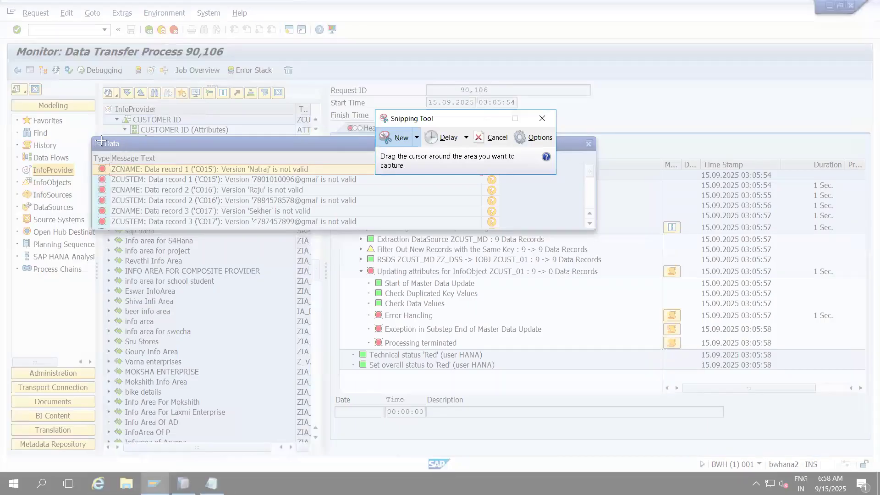
{"action": "left_click_drag", "start_coordinate": [92, 139], "coordinate": [513, 232]}
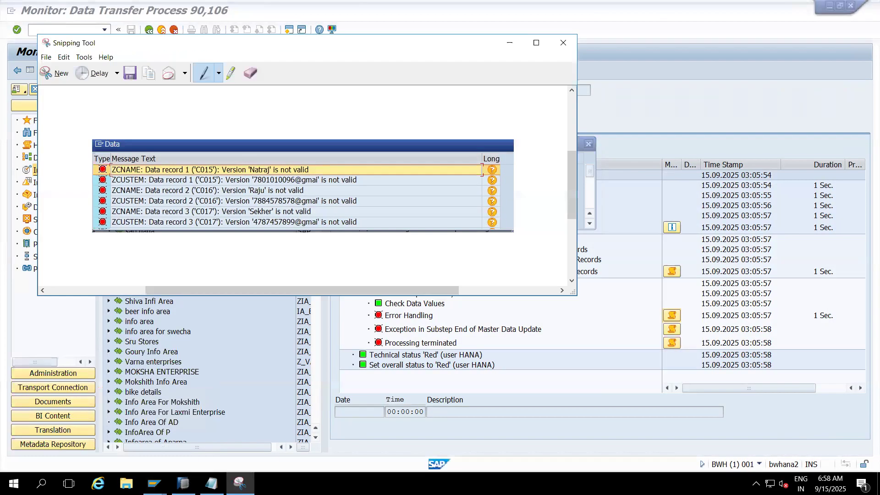
{"action": "left_click", "coordinate": [509, 46]}
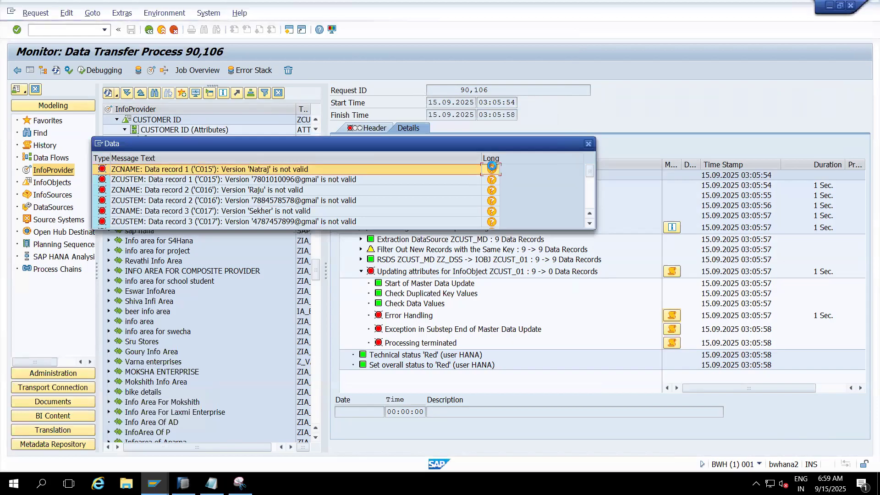
- Read the long text of the first ZCNAME error message, highlighting its diagnosis and procedure, and close the help
{"action": "left_click", "coordinate": [492, 170]}
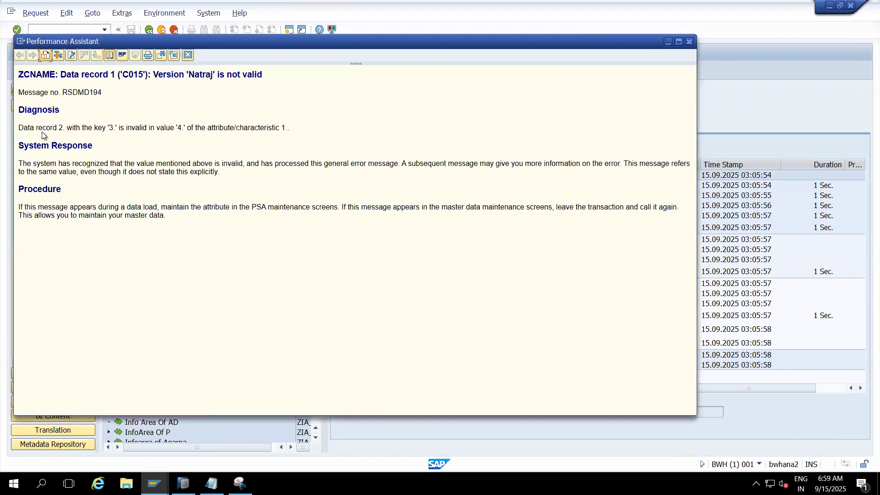
{"action": "left_click_drag", "start_coordinate": [67, 130], "coordinate": [301, 135]}
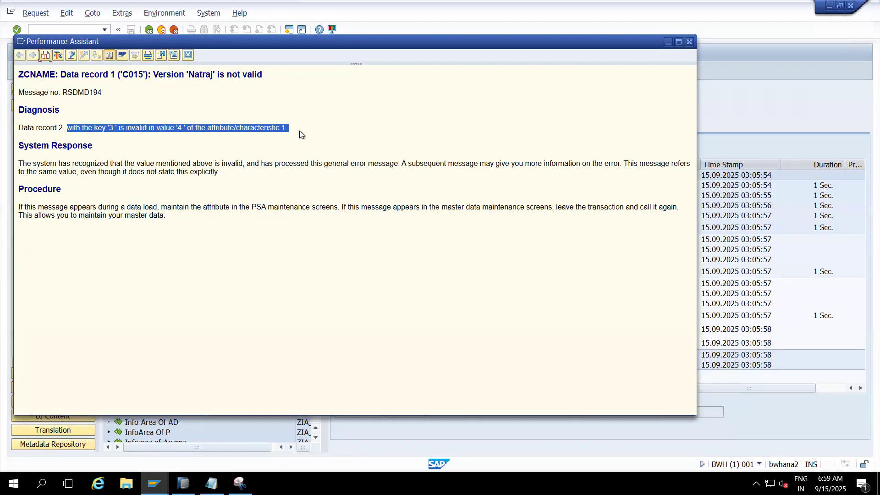
{"action": "left_click", "coordinate": [174, 271]}
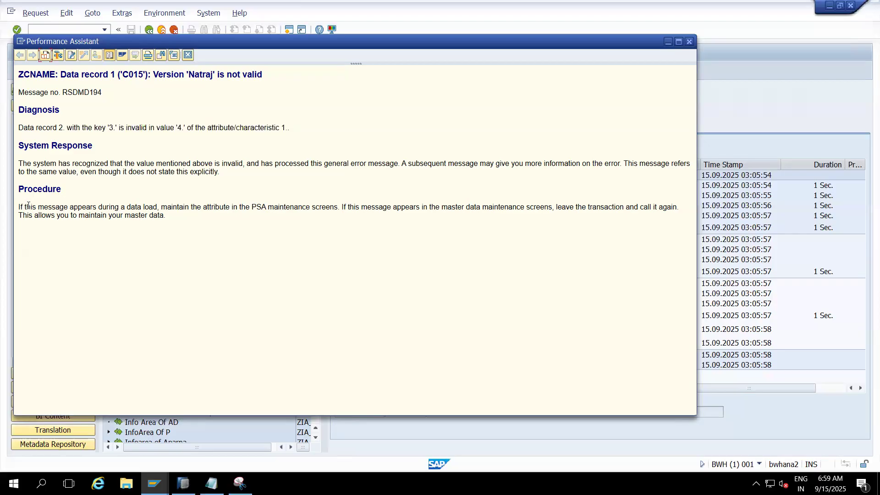
{"action": "left_click_drag", "start_coordinate": [20, 207], "coordinate": [546, 210]}
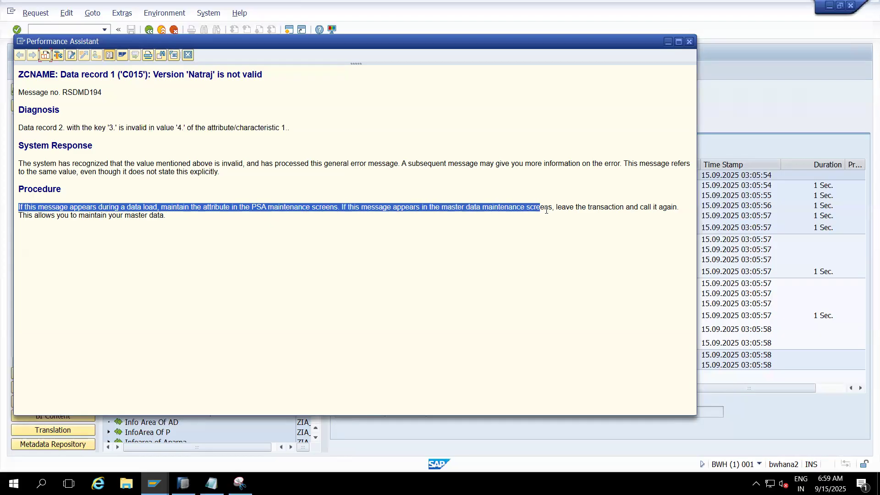
{"action": "left_click_drag", "start_coordinate": [630, 210], "coordinate": [675, 222]}
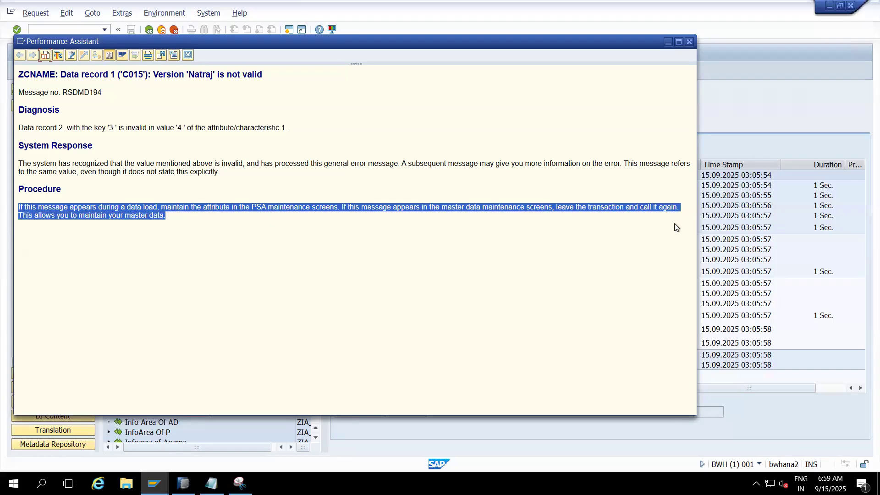
{"action": "left_click", "coordinate": [161, 224]}
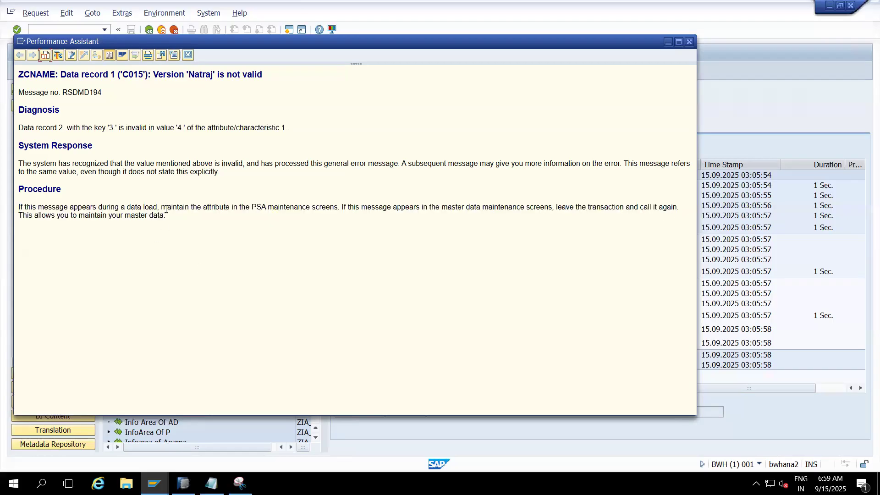
{"action": "left_click_drag", "start_coordinate": [166, 215], "coordinate": [16, 206]}
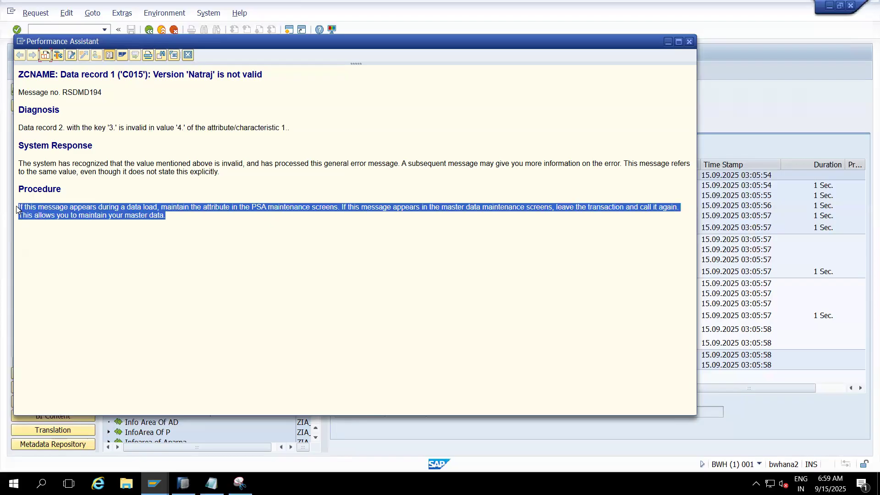
{"action": "left_click", "coordinate": [125, 184]}
{"action": "left_click", "coordinate": [187, 56]}
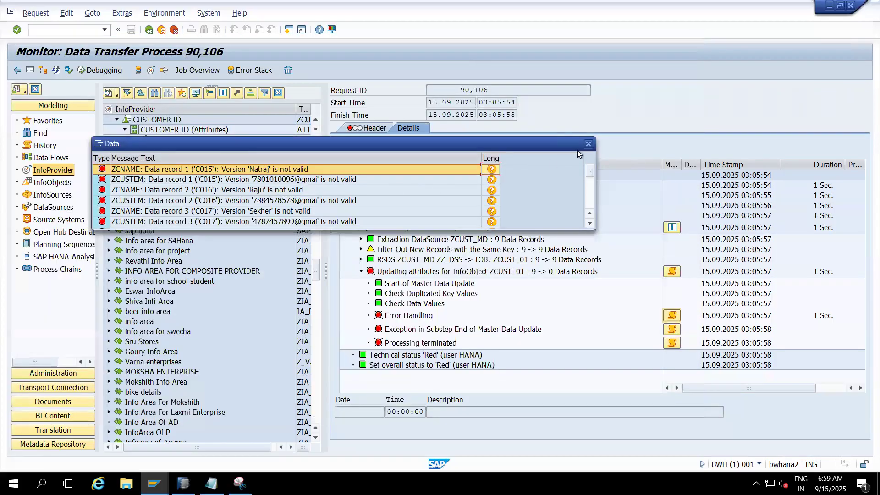
- Close the error message list and delete the data transfer process request, confirming the deletion
{"action": "left_click", "coordinate": [589, 145]}
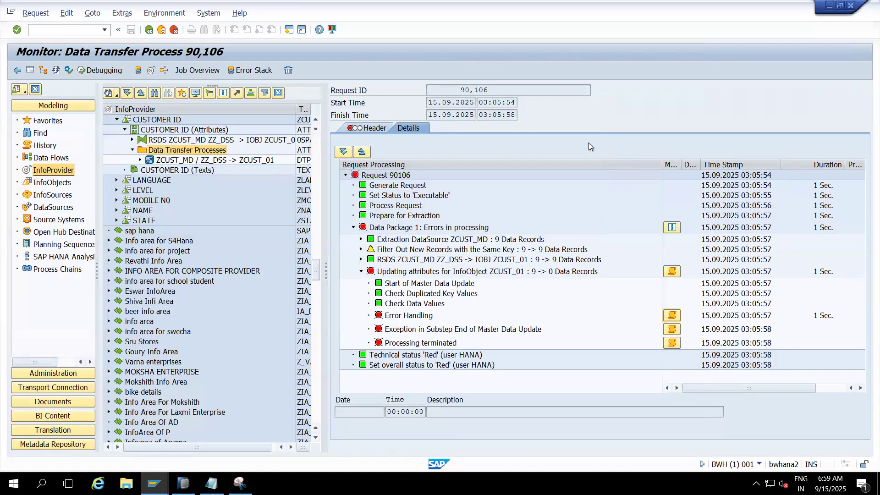
{"action": "left_click", "coordinate": [288, 71]}
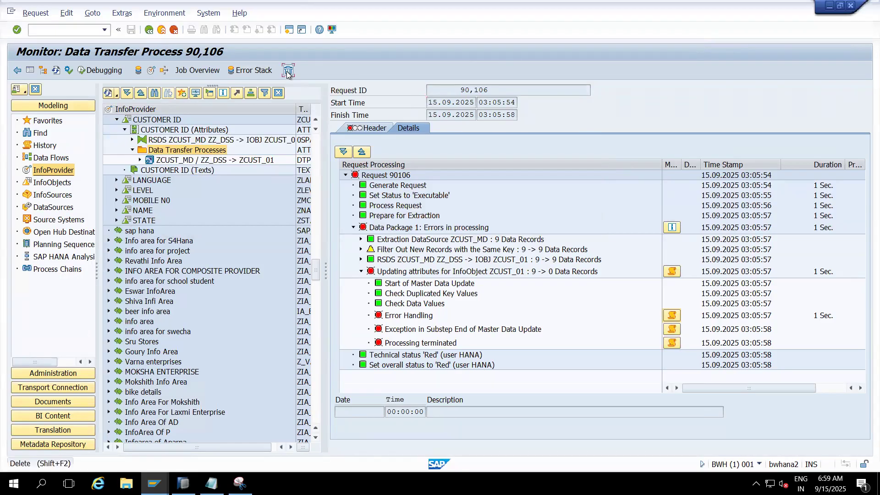
{"action": "left_click", "coordinate": [192, 220]}
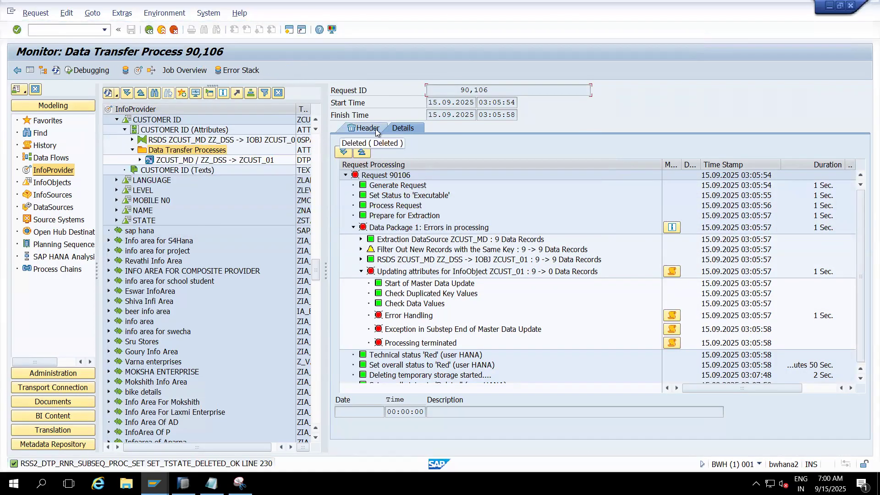
- Return to the InfoProvider tree, collapse Data Transfer Processes, and display the attributes of characteristic ZCUST_01 without the navigation tree
{"action": "left_click", "coordinate": [162, 29]}
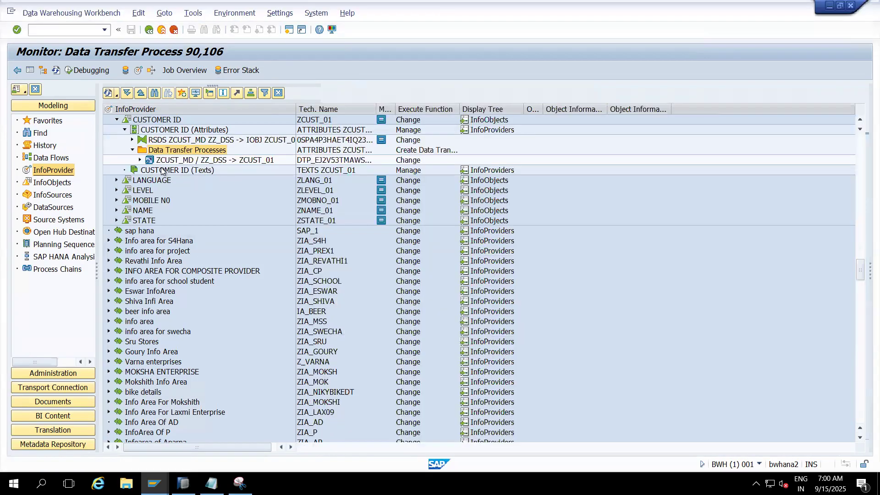
{"action": "left_click", "coordinate": [132, 150]}
{"action": "double_click", "coordinate": [145, 119]}
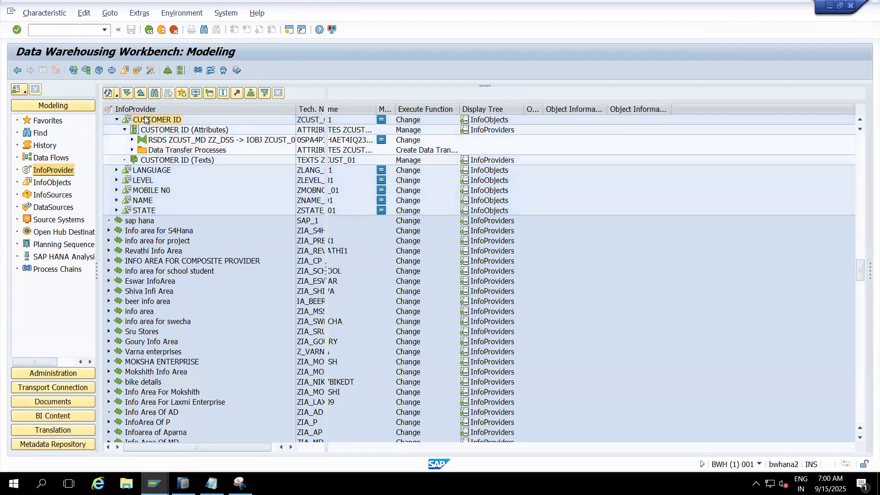
{"action": "left_click", "coordinate": [45, 72]}
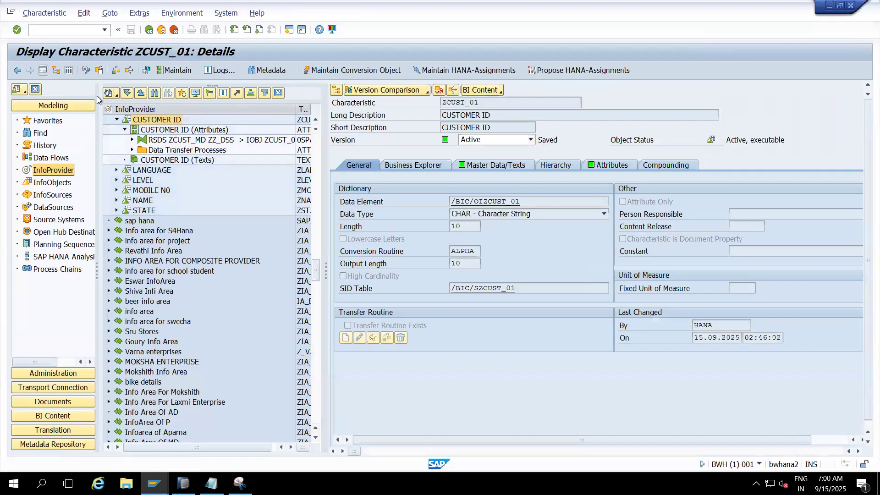
{"action": "left_click", "coordinate": [174, 166]}
{"action": "left_click", "coordinate": [293, 166]}
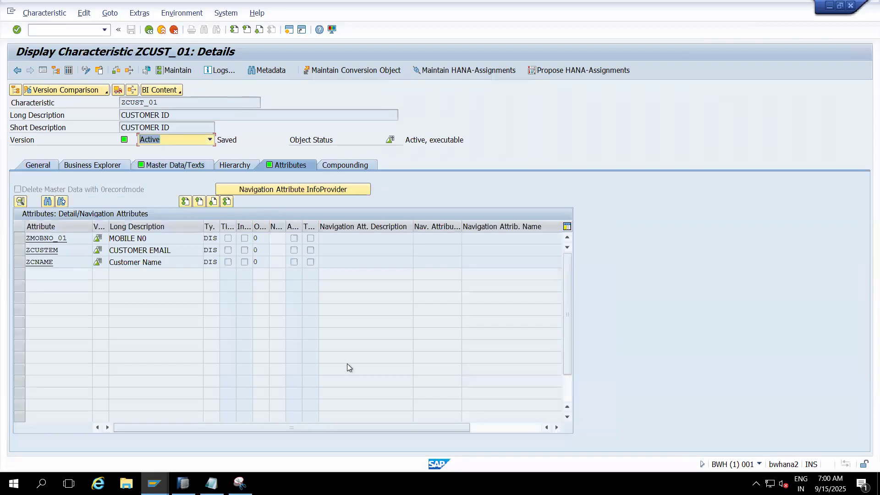
- Compare the captured error messages with the attribute list of ZCUST_01 and open the details of attribute ZCNAME
{"action": "key", "text": "alt+Tab"}
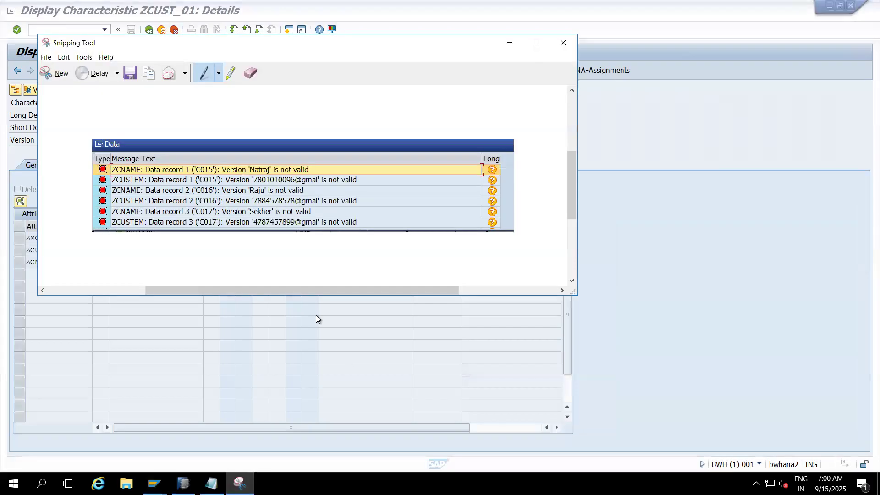
{"action": "left_click_drag", "start_coordinate": [347, 53], "coordinate": [604, 111]}
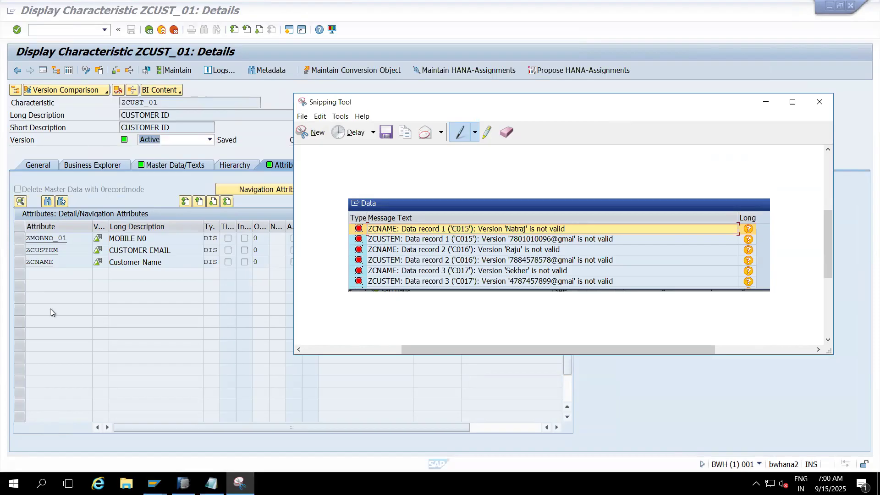
{"action": "left_click", "coordinate": [20, 252]}
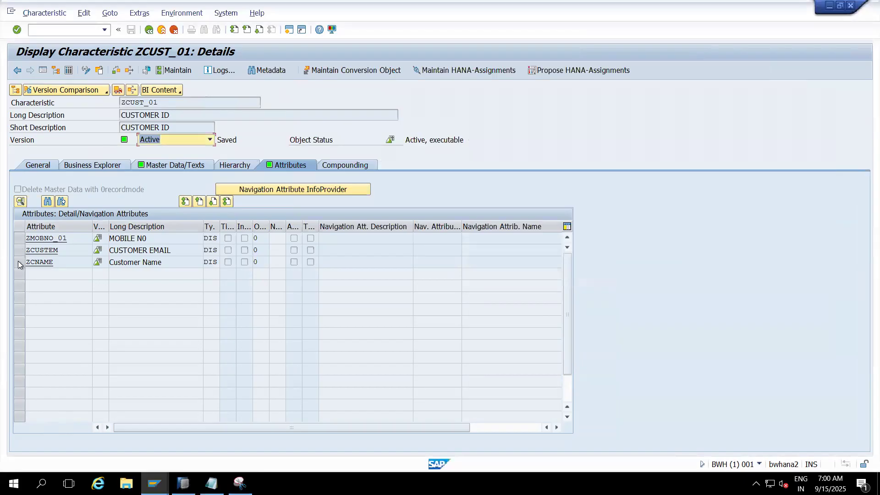
{"action": "left_click", "coordinate": [43, 263]}
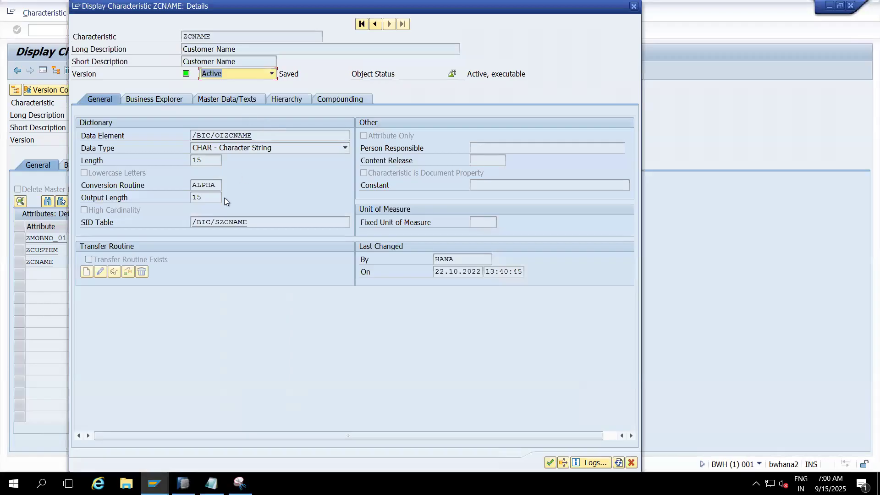
- Read the field help for the Lowercase Letters setting of characteristic ZCNAME and close the help
{"action": "left_click", "coordinate": [114, 172]}
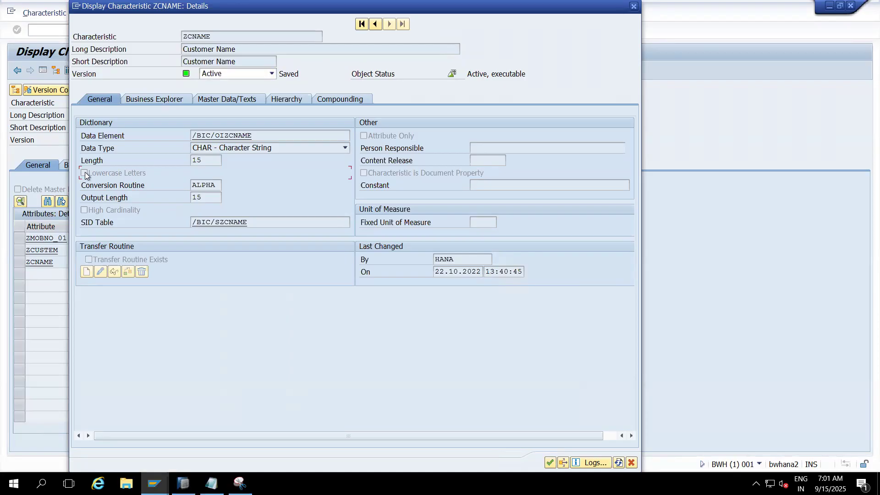
{"action": "key", "text": "F1"}
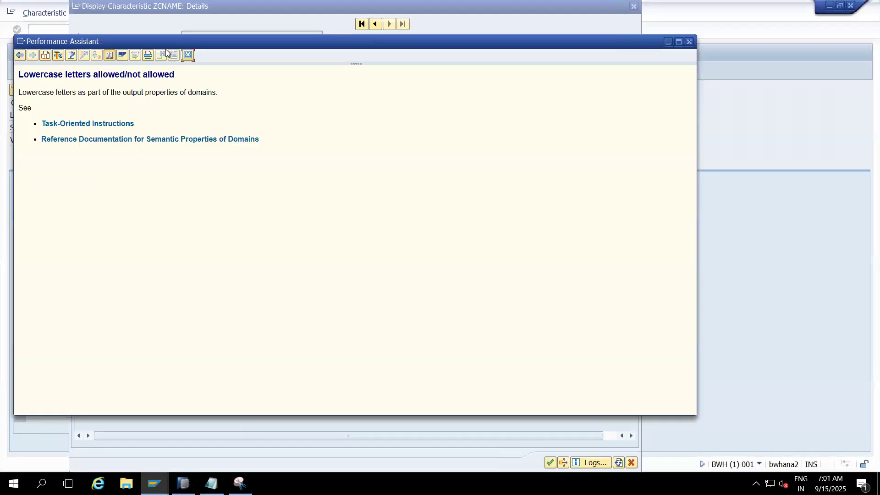
{"action": "left_click_drag", "start_coordinate": [166, 44], "coordinate": [300, 201]}
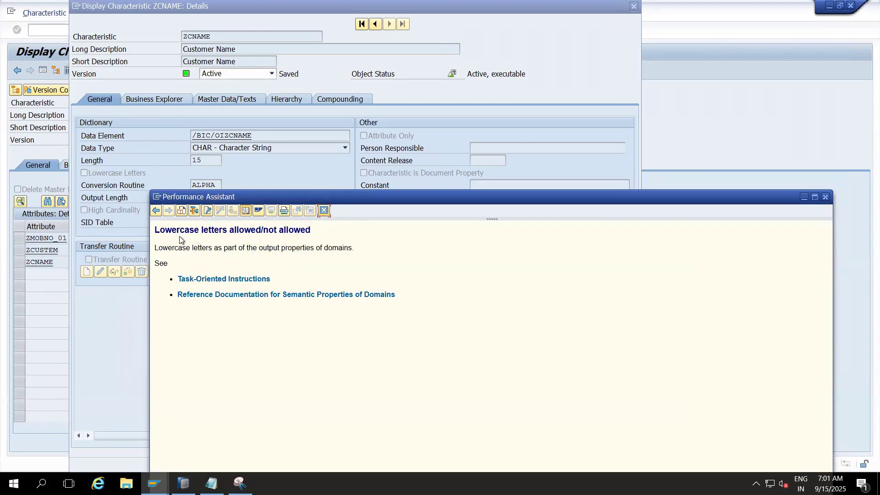
{"action": "left_click", "coordinate": [324, 210]}
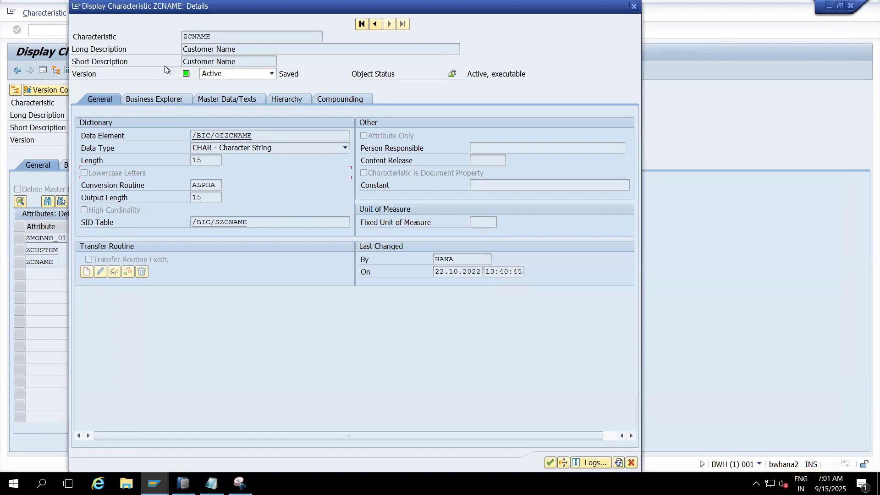
- Compare the captured error messages with the Lowercase Letters setting of ZCNAME and close the characteristic details
{"action": "left_click_drag", "start_coordinate": [215, 36], "coordinate": [168, 38]}
{"action": "left_click_drag", "start_coordinate": [221, 8], "coordinate": [216, 39]}
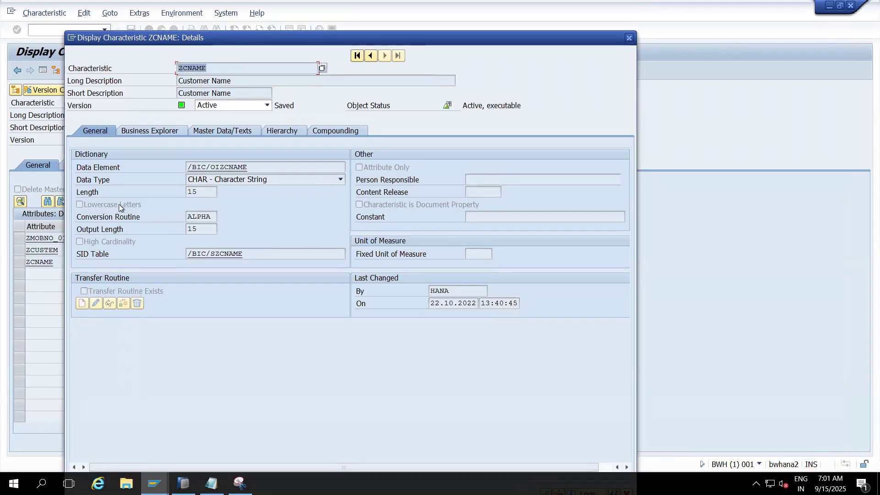
{"action": "left_click", "coordinate": [239, 483]}
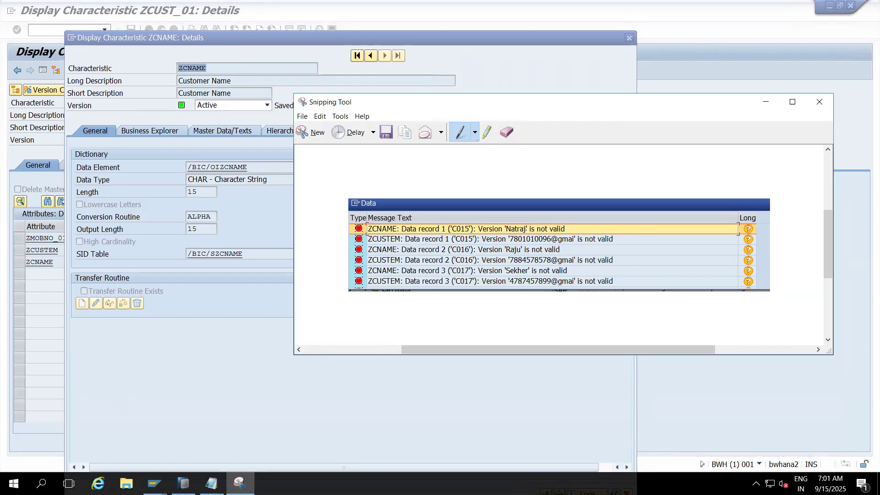
{"action": "left_click_drag", "start_coordinate": [604, 107], "coordinate": [505, 136]}
{"action": "left_click", "coordinate": [667, 131]}
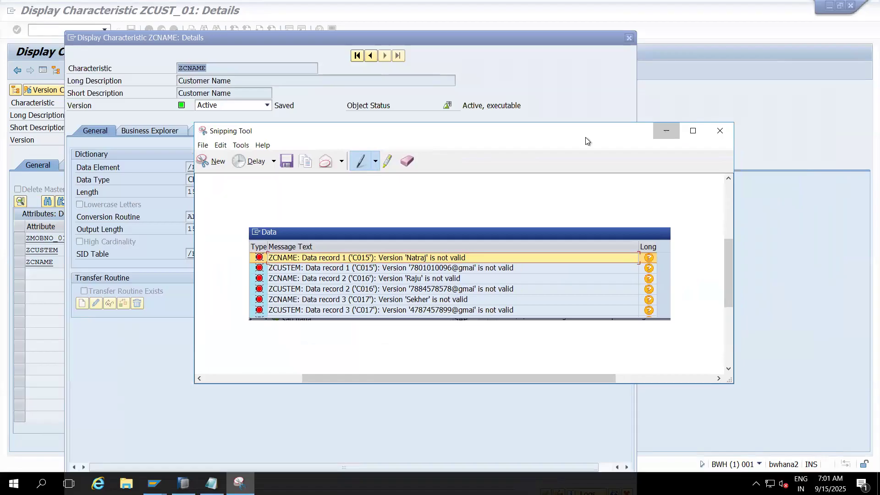
{"action": "left_click", "coordinate": [92, 207]}
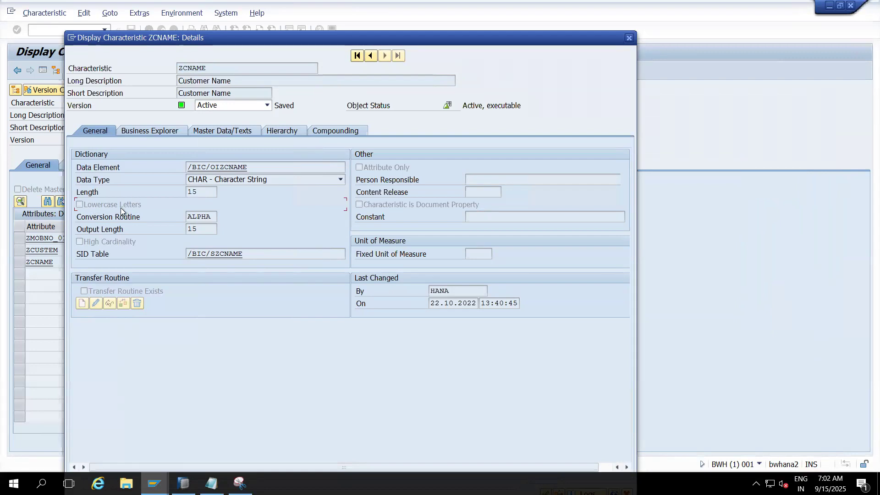
{"action": "left_click", "coordinate": [629, 37]}
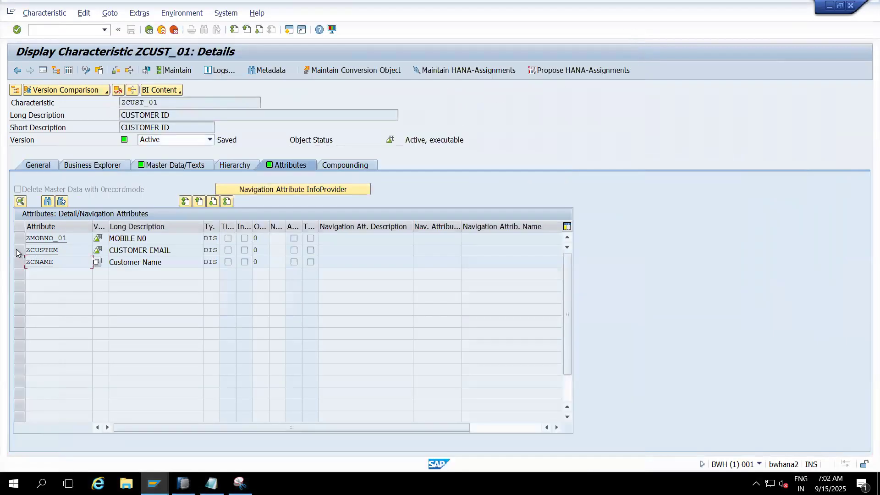
- Check the Lowercase Letters setting in the details of attribute ZCUSTEM and return to the attribute list
{"action": "left_click", "coordinate": [47, 251]}
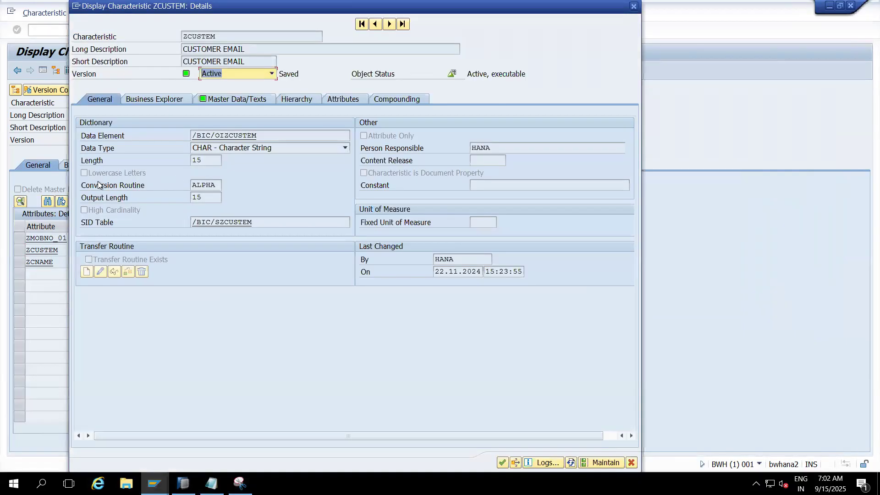
{"action": "left_click", "coordinate": [632, 7]}
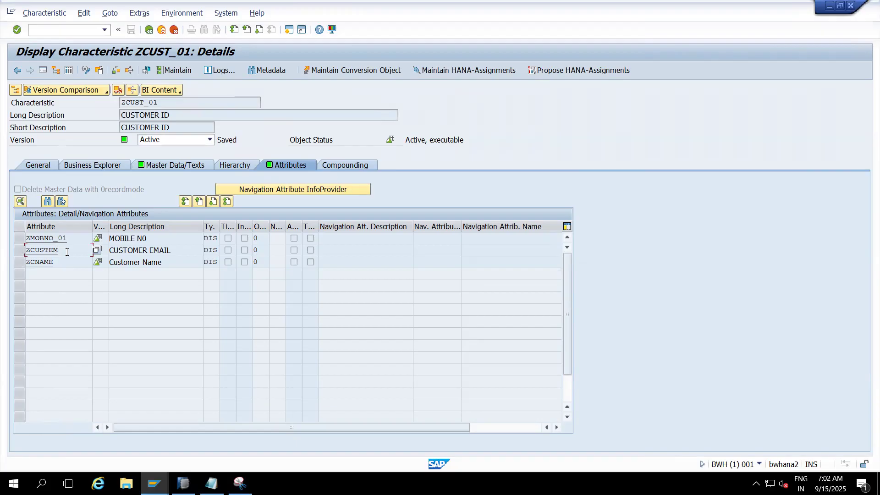
{"action": "left_click_drag", "start_coordinate": [73, 252], "coordinate": [21, 252]}
{"action": "left_click", "coordinate": [59, 262]}
- Return to the InfoProvider tree and open the transformation from ZCUST_MD to ZCUST_01 in change mode without the navigation tree
{"action": "mouse_move", "coordinate": [154, 484]}
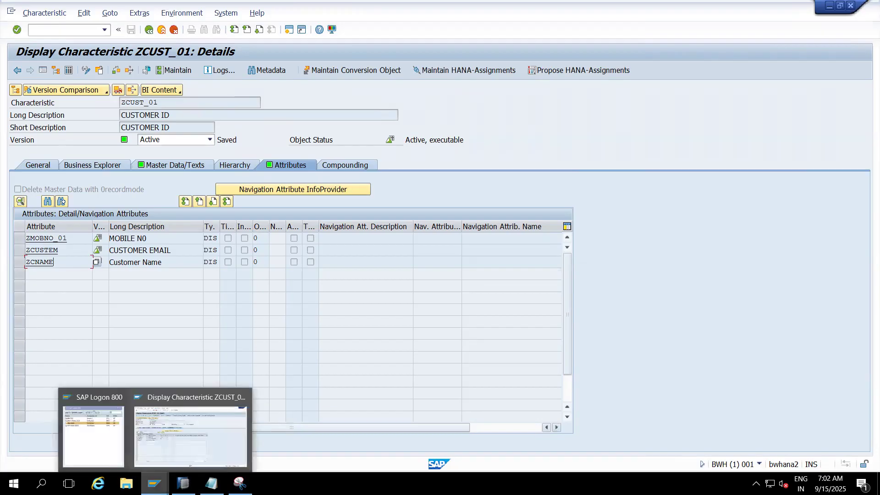
{"action": "left_click", "coordinate": [155, 428]}
{"action": "left_click", "coordinate": [161, 30]}
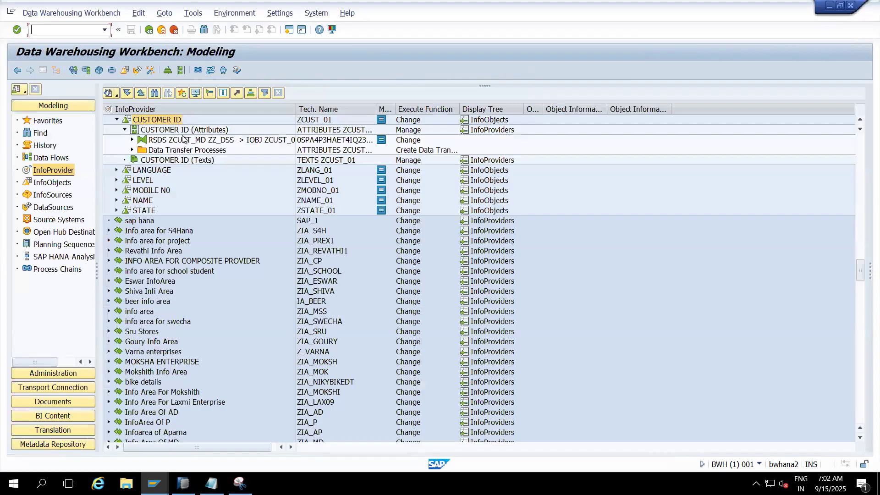
{"action": "double_click", "coordinate": [184, 140]}
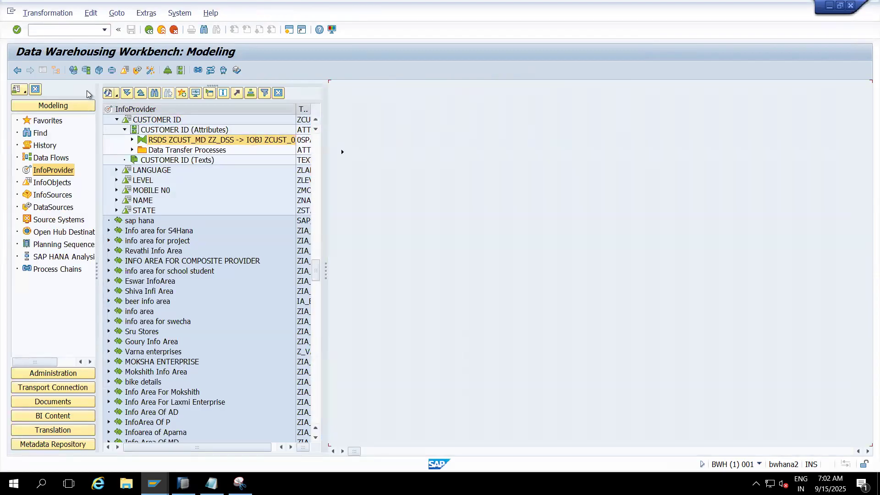
{"action": "left_click", "coordinate": [44, 72]}
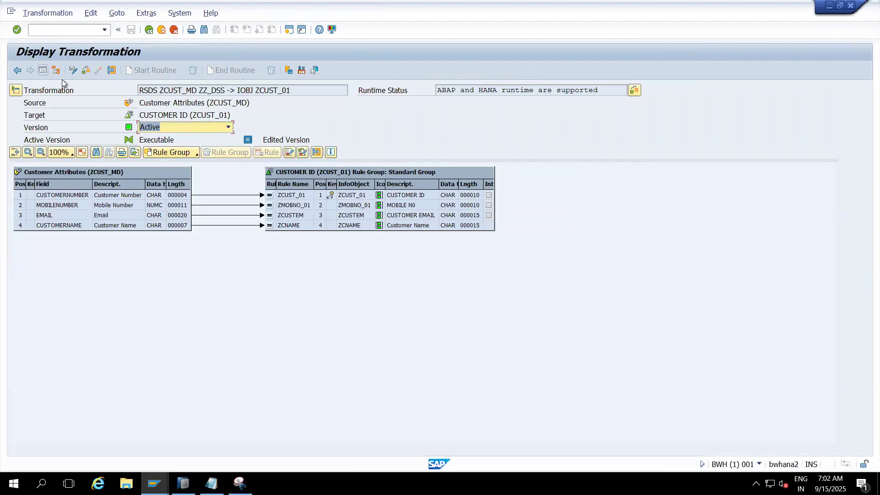
{"action": "key", "text": "ctrl+F1"}
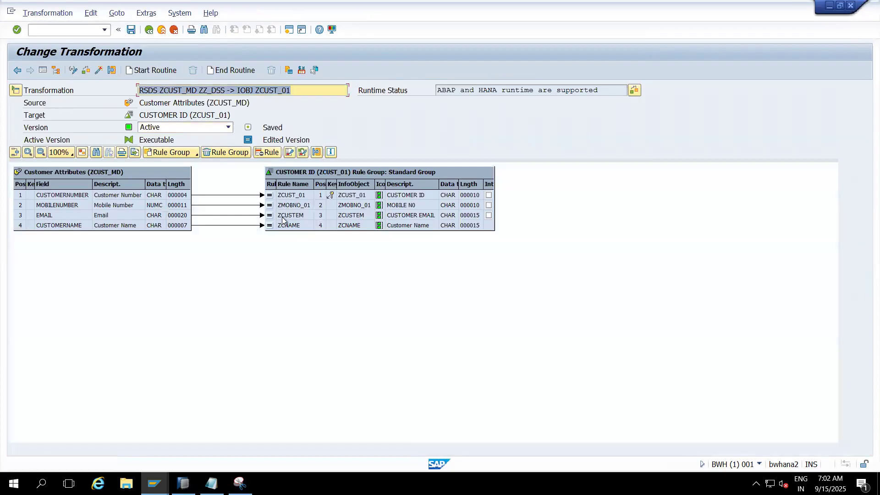
- Open the rule details of target ZCNAME and set the rule type to Formula
{"action": "left_click", "coordinate": [293, 226]}
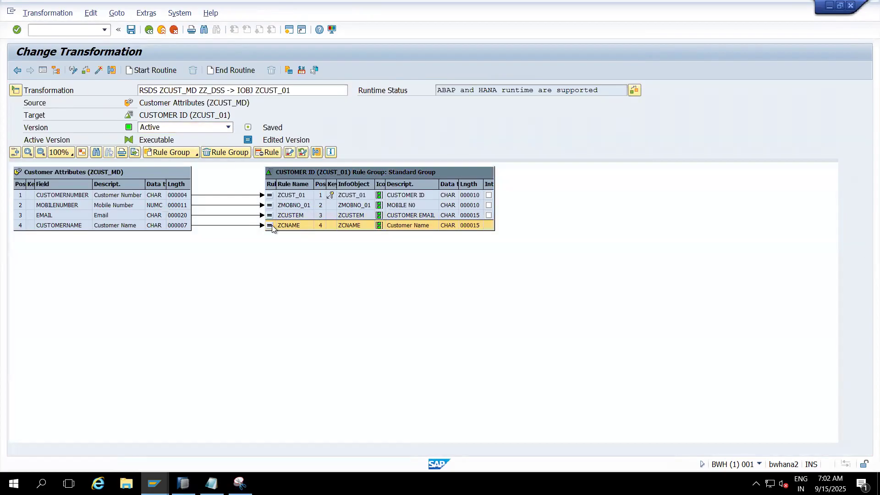
{"action": "left_click", "coordinate": [271, 226]}
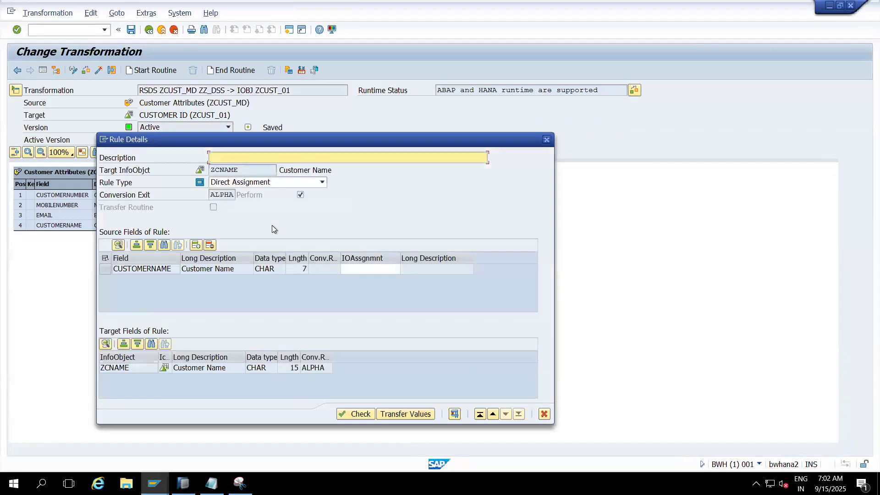
{"action": "left_click", "coordinate": [282, 183]}
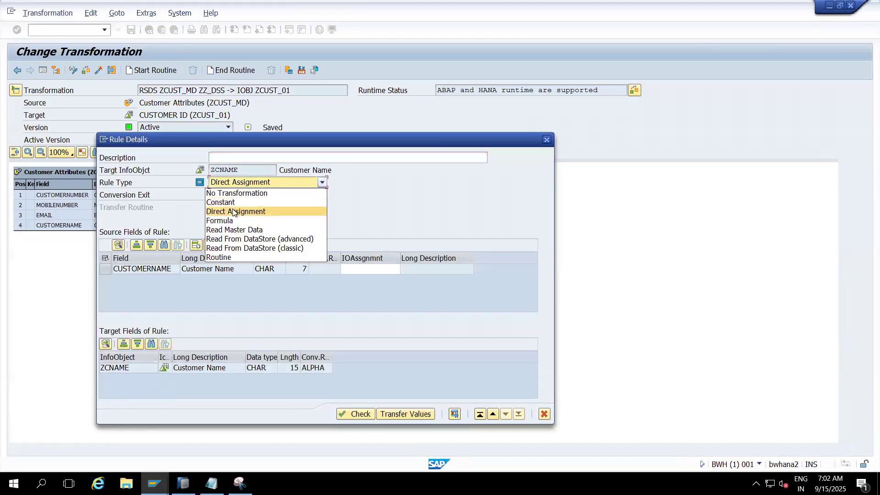
{"action": "left_click", "coordinate": [228, 221]}
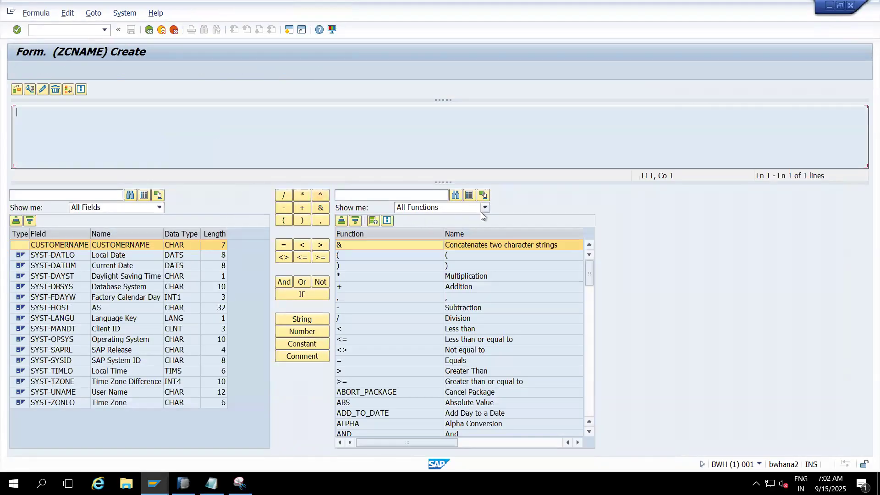
- Build the formula TOUPPER( CUSTOMERNAME ) for ZCNAME and check its syntax
{"action": "left_click", "coordinate": [589, 312]}
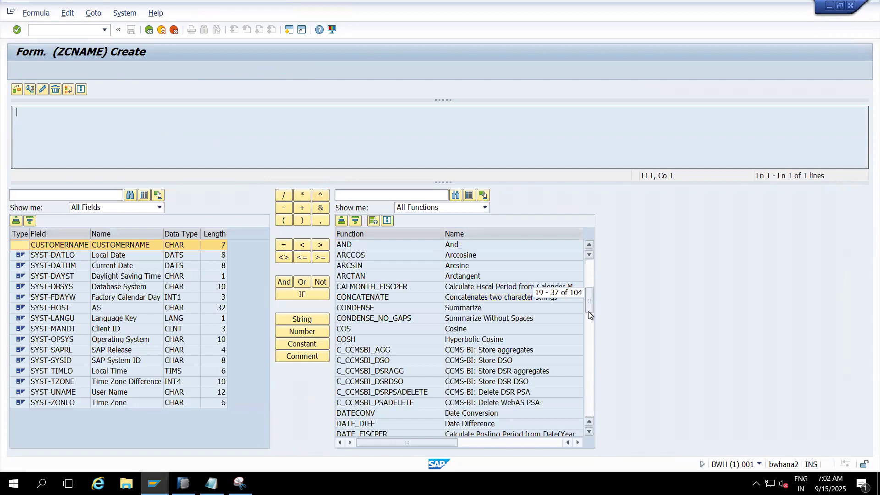
{"action": "left_click", "coordinate": [589, 340]}
{"action": "left_click", "coordinate": [590, 367]}
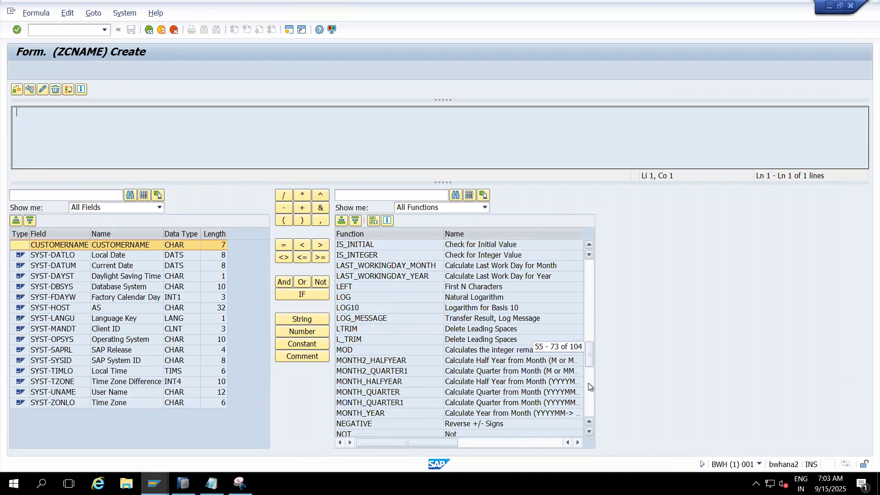
{"action": "left_click", "coordinate": [590, 386]}
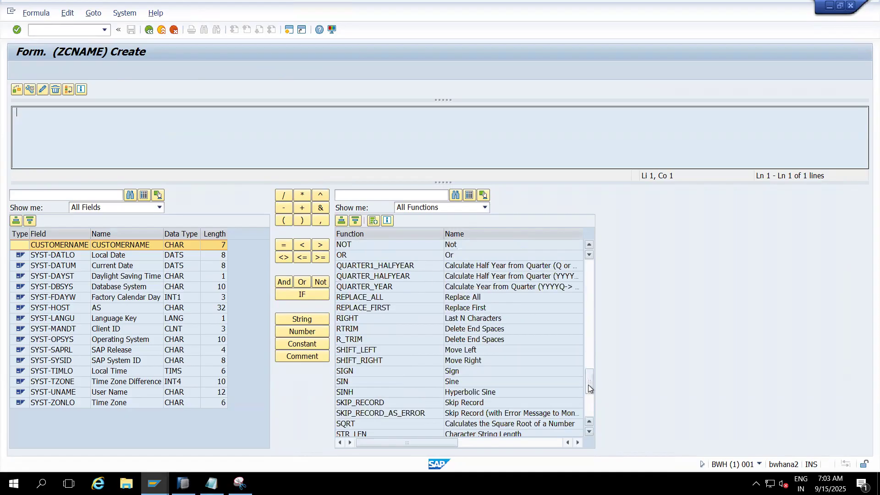
{"action": "left_click", "coordinate": [590, 407]}
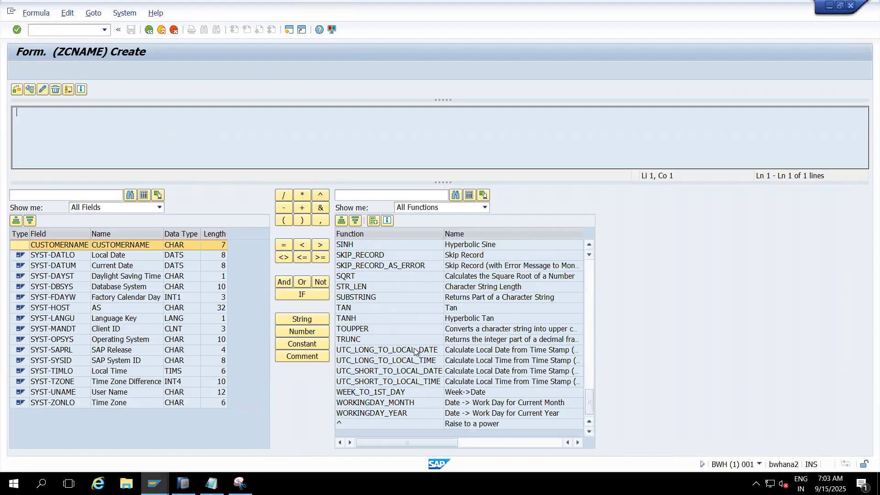
{"action": "double_click", "coordinate": [353, 328]}
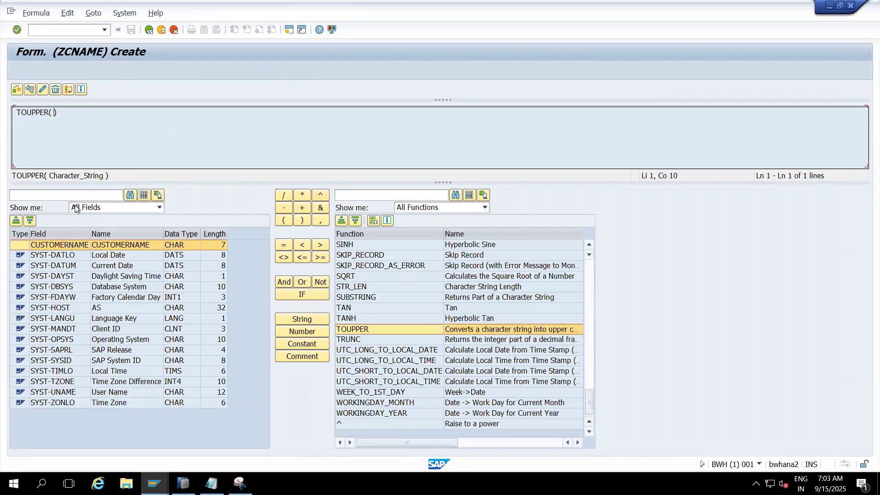
{"action": "left_click", "coordinate": [70, 246]}
{"action": "double_click", "coordinate": [70, 246]}
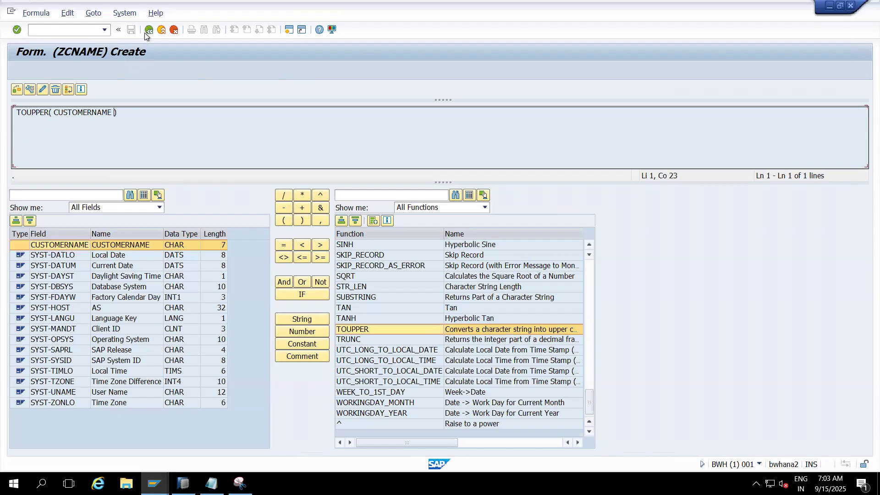
{"action": "left_click", "coordinate": [16, 90]}
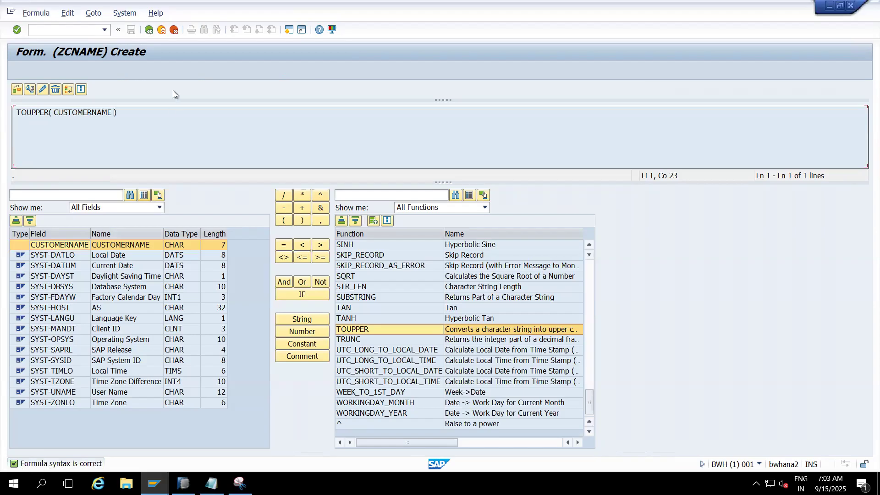
- Leave the formula editor, transfer the rule values for ZCNAME, and enlarge the target rule group table to show all columns and rows
{"action": "left_click", "coordinate": [149, 30]}
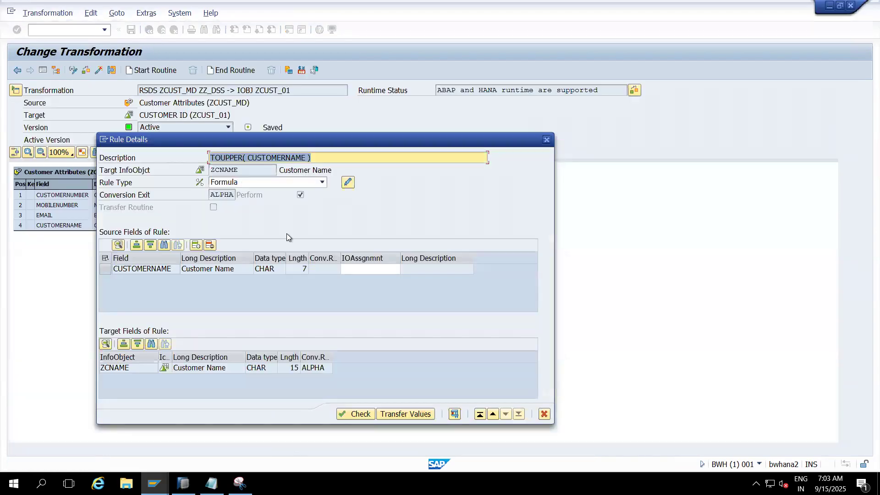
{"action": "left_click", "coordinate": [389, 413]}
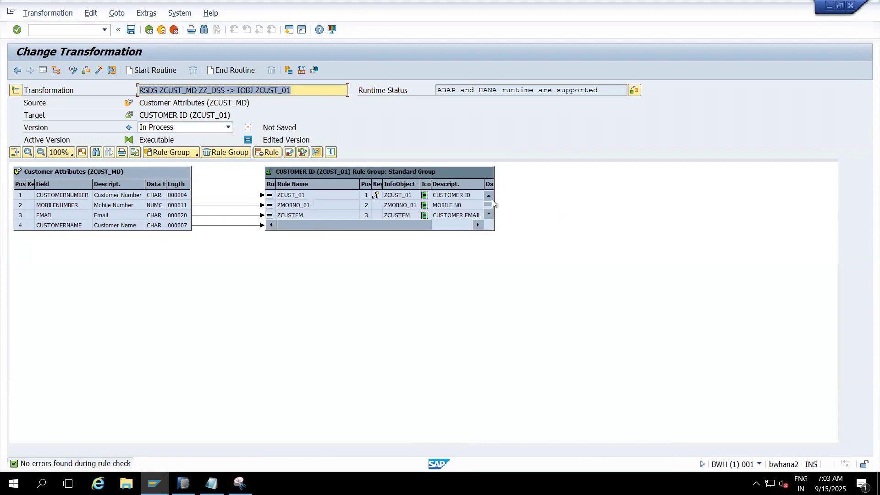
{"action": "left_click_drag", "start_coordinate": [497, 200], "coordinate": [599, 204]}
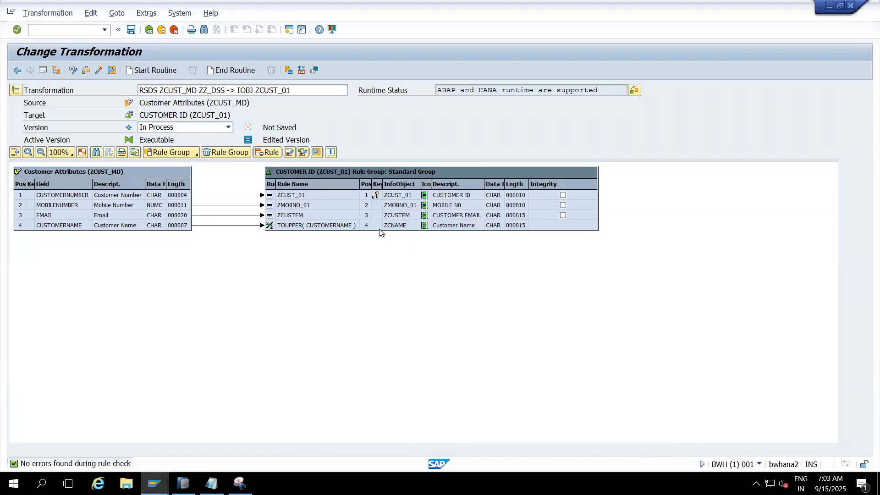
{"action": "left_click_drag", "start_coordinate": [379, 232], "coordinate": [380, 258]}
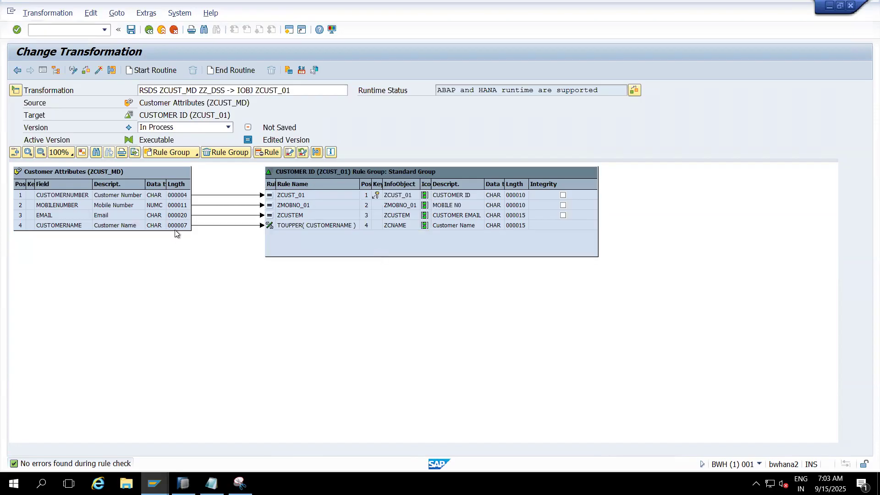
- Open the rule details of target ZCUSTEM and set the rule type to Formula
{"action": "double_click", "coordinate": [280, 213]}
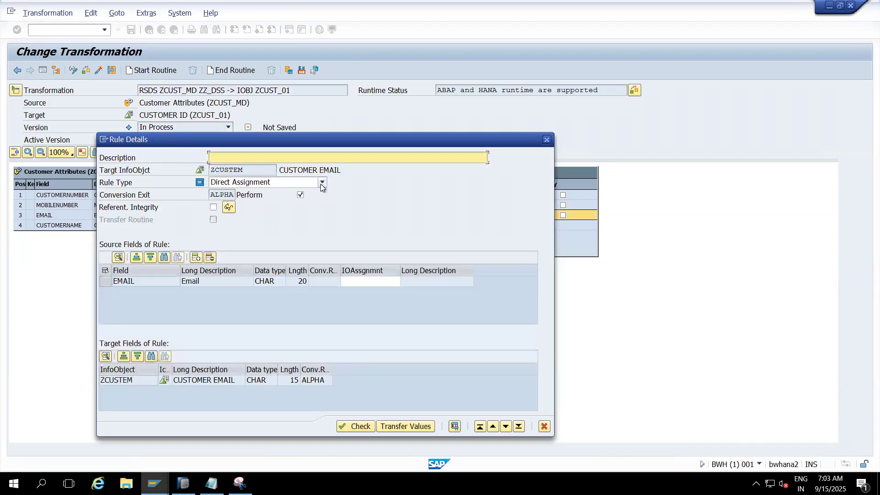
{"action": "left_click", "coordinate": [321, 182]}
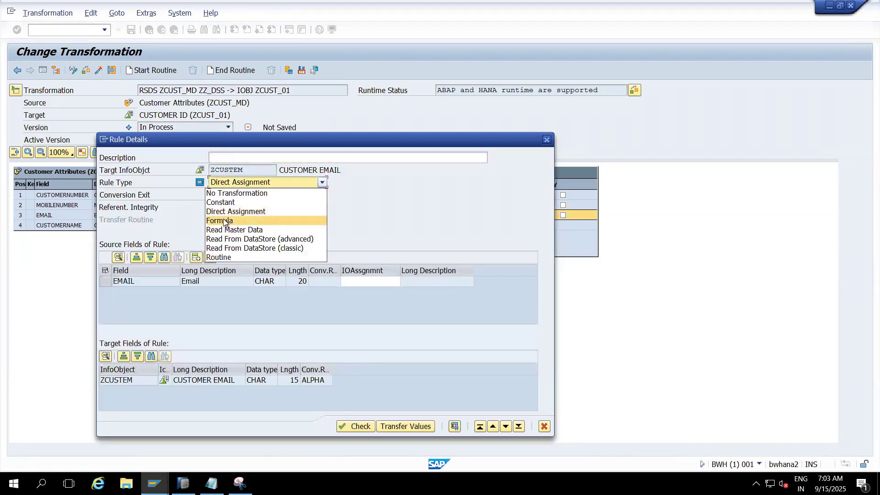
{"action": "left_click", "coordinate": [225, 221]}
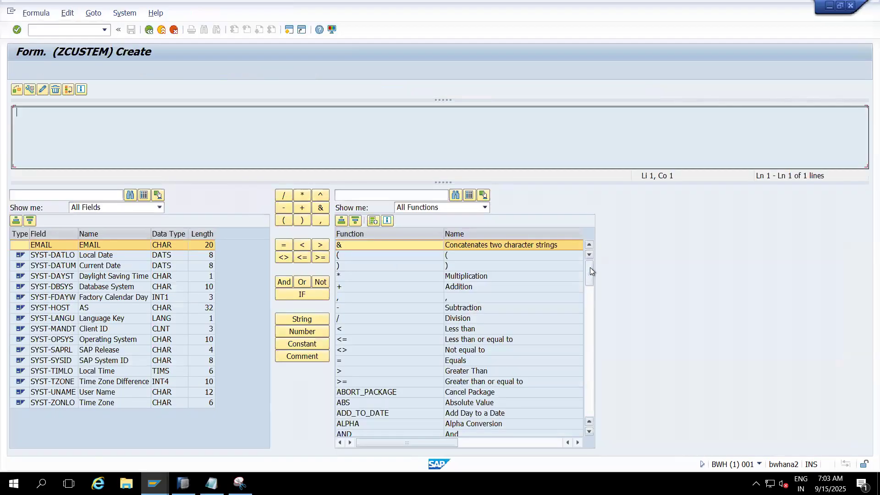
- Build the formula TOUPPER( EMAIL ) for ZCUSTEM and check its syntax
{"action": "left_click_drag", "start_coordinate": [590, 268], "coordinate": [593, 413]}
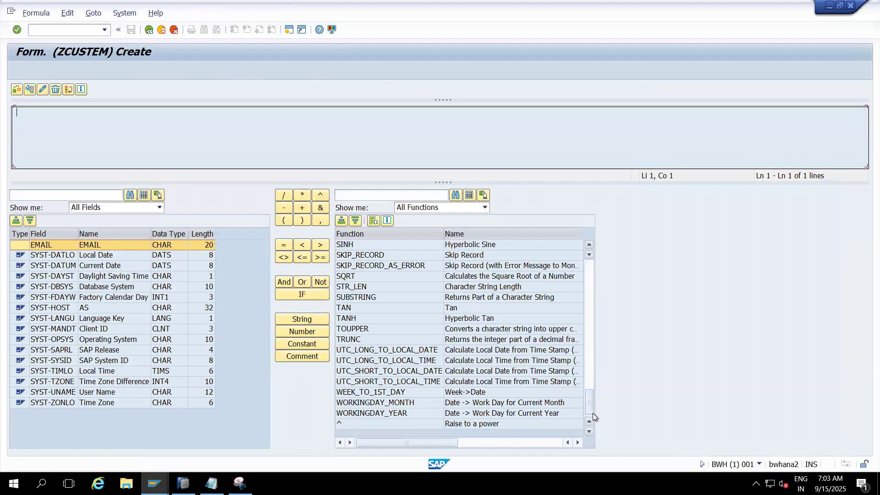
{"action": "double_click", "coordinate": [358, 329]}
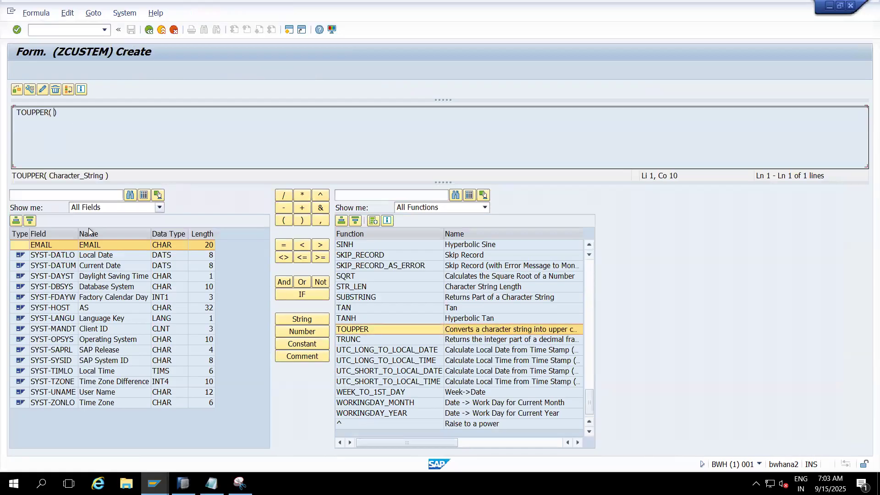
{"action": "double_click", "coordinate": [57, 245]}
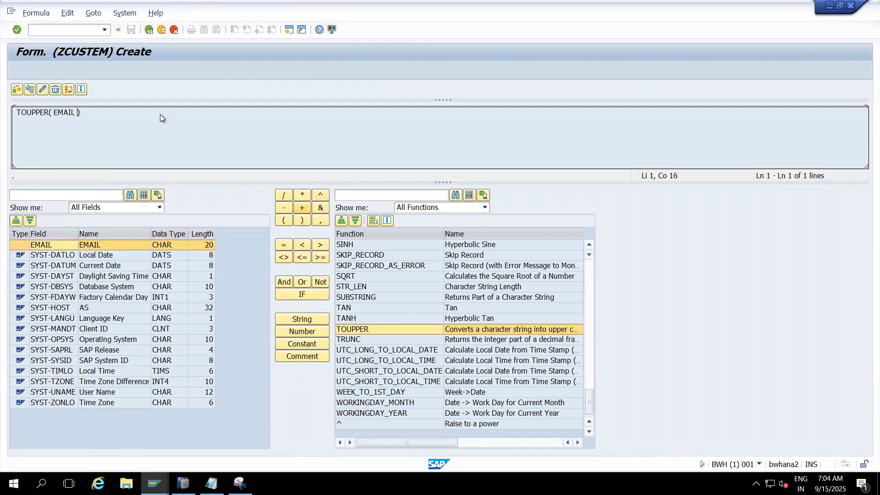
{"action": "left_click", "coordinate": [17, 90]}
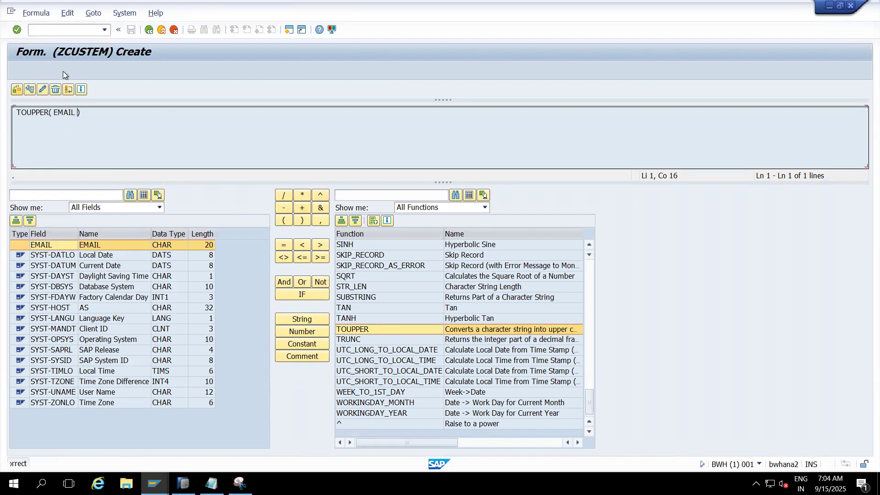
- Leave the formula editor, transfer the rule values for ZCUSTEM, and activate the transformation, closing the log
{"action": "left_click", "coordinate": [149, 30]}
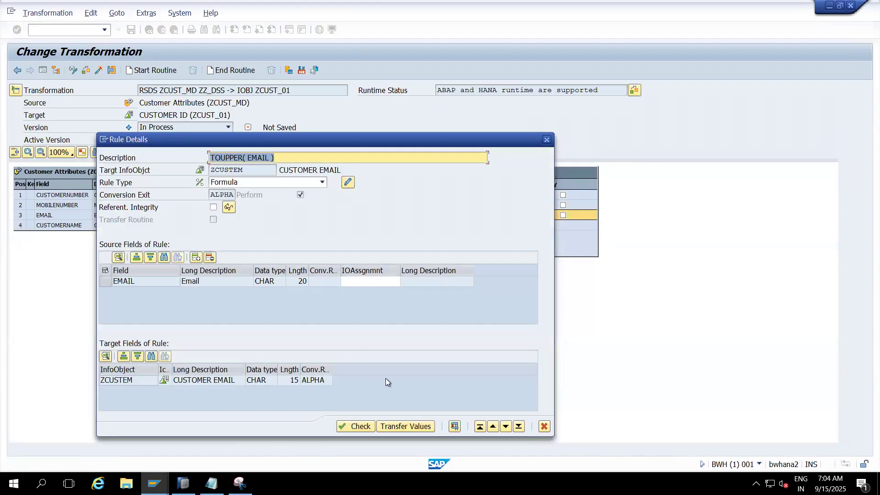
{"action": "left_click_drag", "start_coordinate": [406, 138], "coordinate": [406, 71]}
{"action": "left_click", "coordinate": [401, 360]}
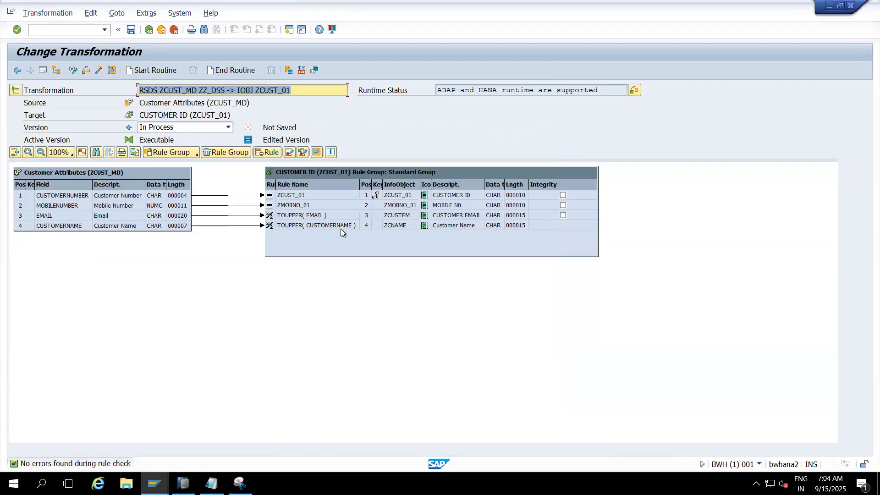
{"action": "left_click", "coordinate": [98, 71]}
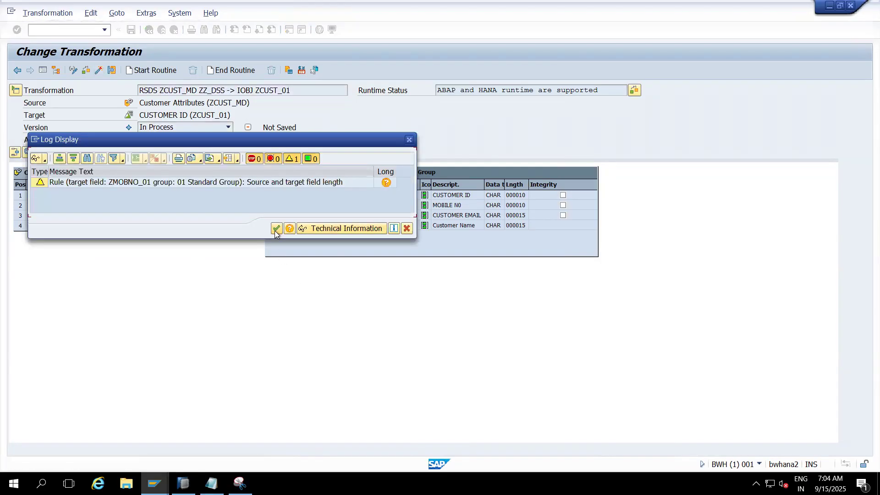
{"action": "left_click", "coordinate": [276, 229]}
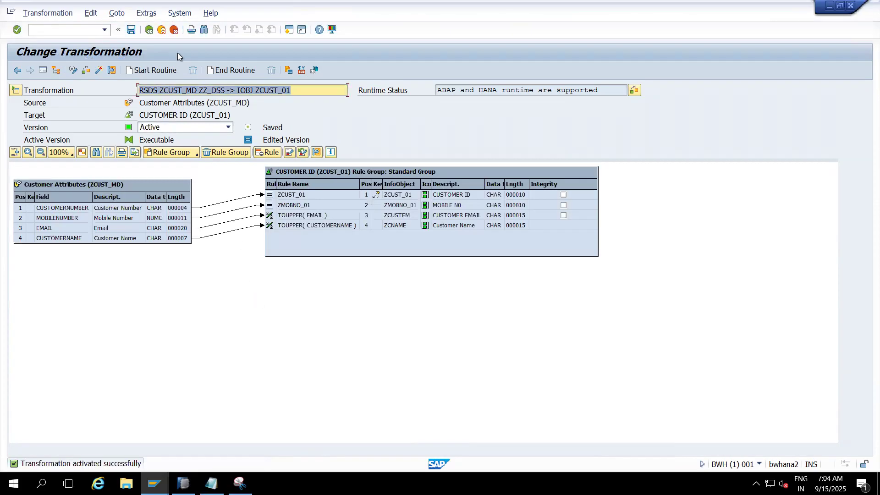
- Return to the InfoProvider tree, execute the data transfer process ZCUST_MD / ZZ_DSS -> ZCUST_01, and display its request monitor
{"action": "left_click", "coordinate": [161, 29]}
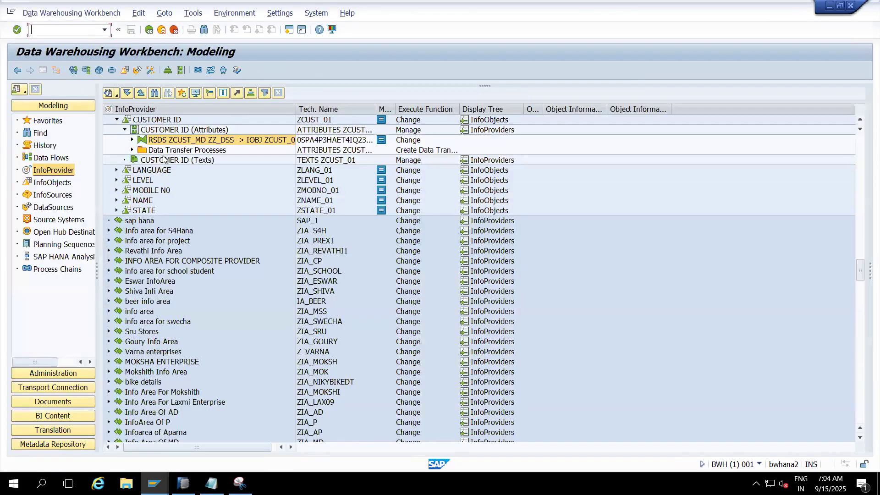
{"action": "left_click", "coordinate": [132, 149]}
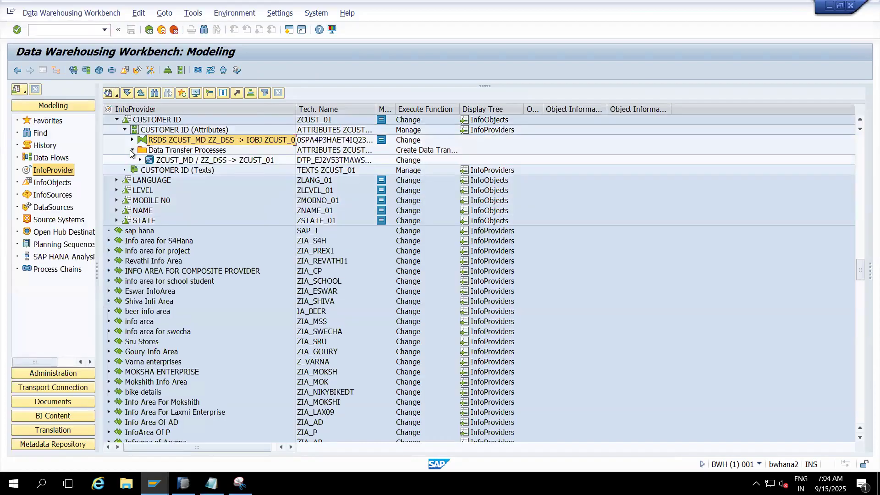
{"action": "double_click", "coordinate": [173, 160]}
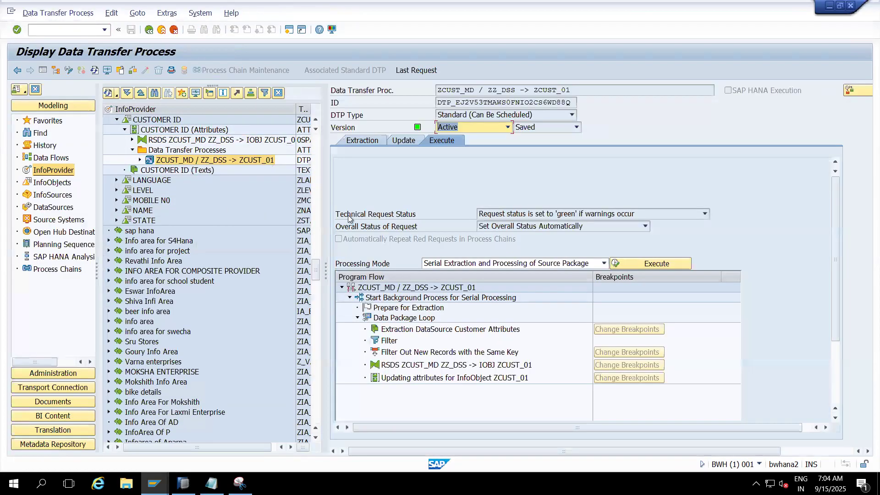
{"action": "left_click", "coordinate": [627, 263]}
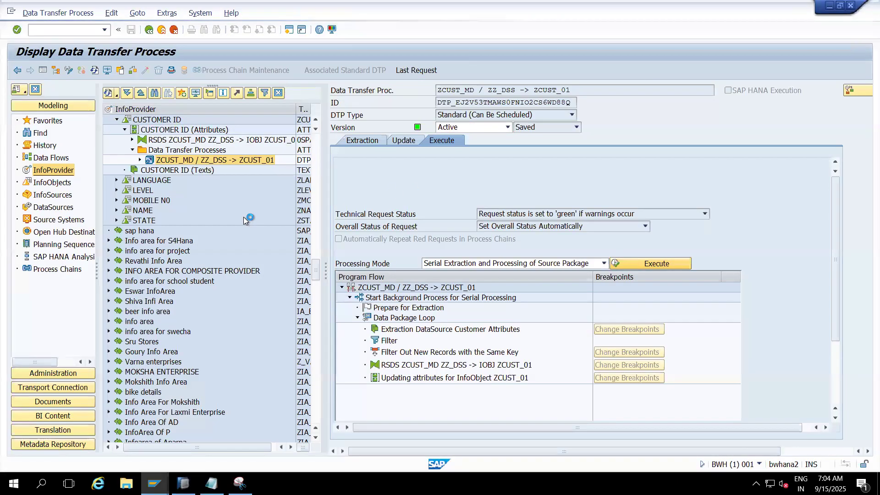
{"action": "left_click", "coordinate": [191, 231]}
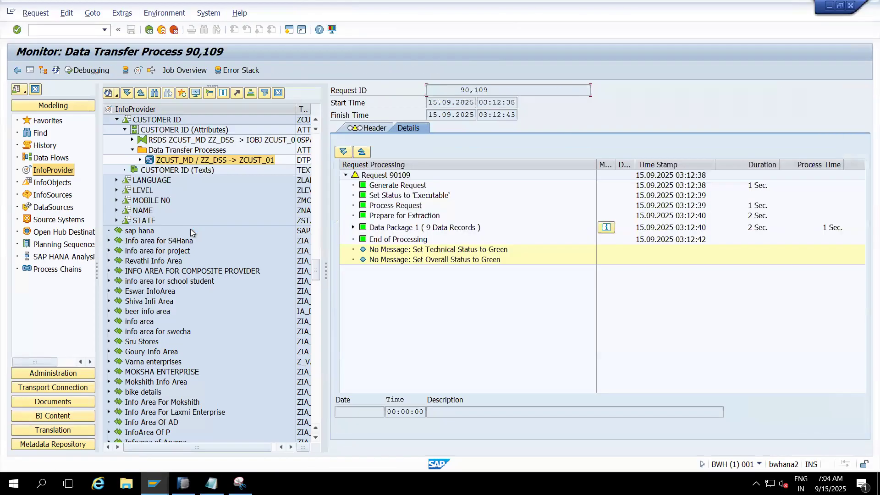
- Refresh the request monitor and expand Data Package 1 down to the attribute update details for ZCUST_01
{"action": "left_click", "coordinate": [56, 70]}
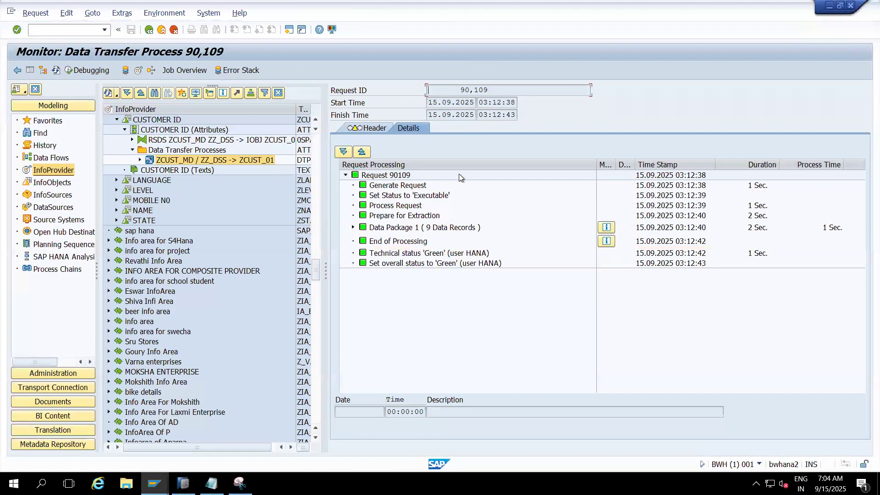
{"action": "left_click", "coordinate": [354, 228]}
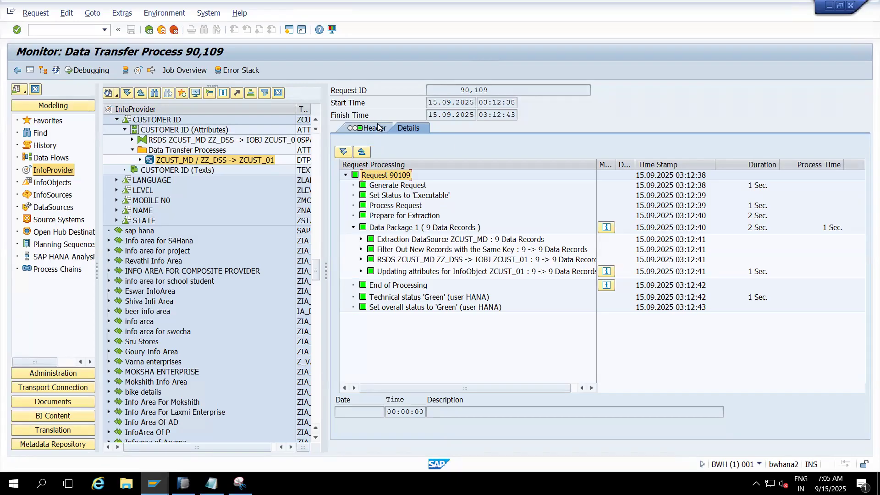
{"action": "left_click", "coordinate": [360, 273]}
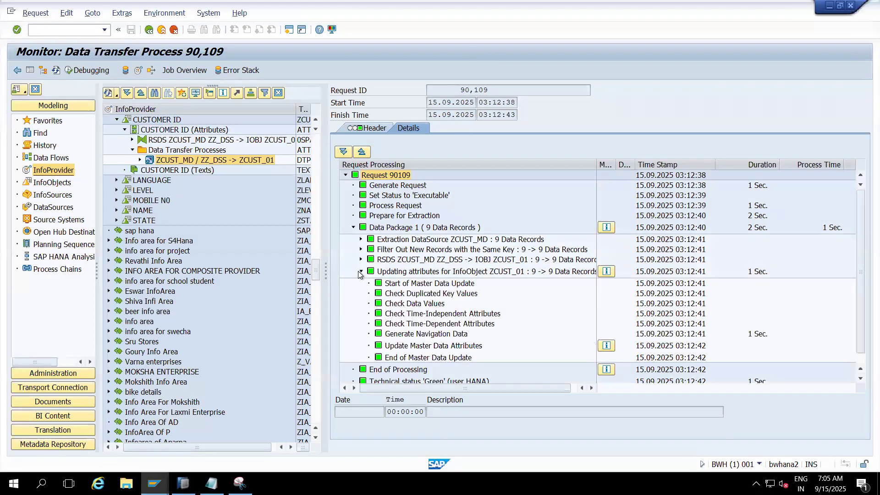
{"action": "left_click", "coordinate": [542, 274]}
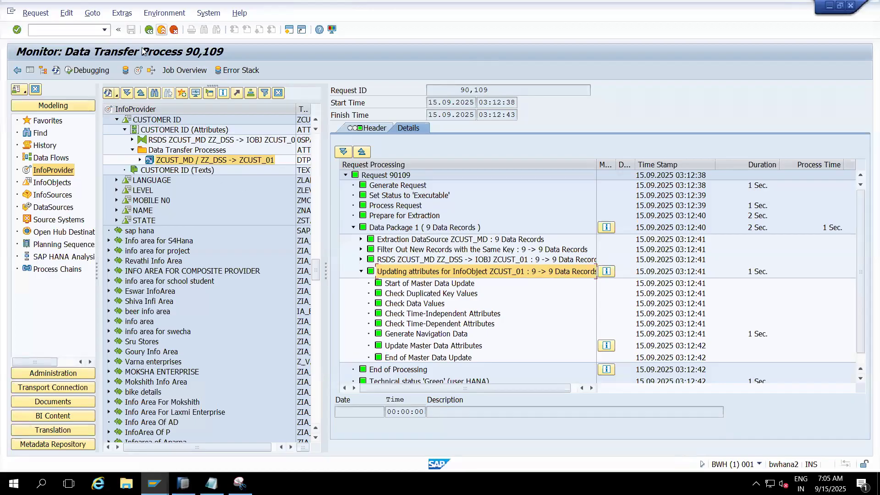
- Open the target administration of ZCUST_01, narrow the Selection Conditions column, and select the latest ZCUST_MD request to check its records
{"action": "left_click", "coordinate": [138, 72]}
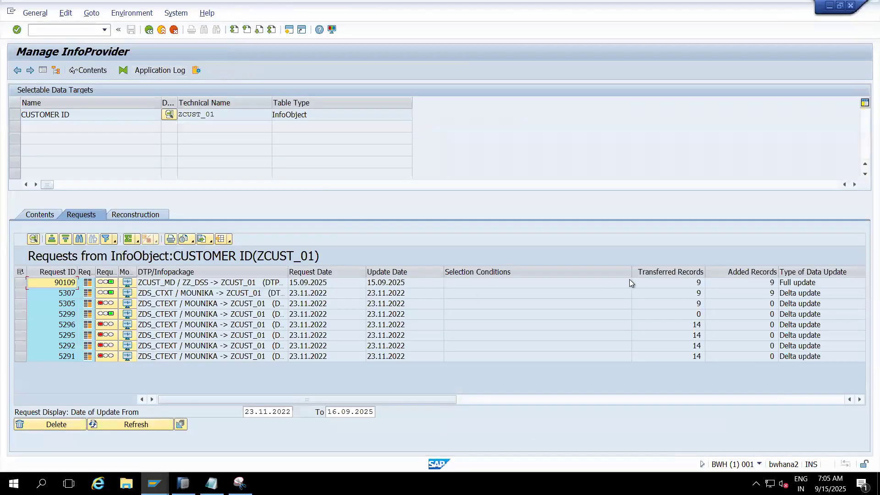
{"action": "left_click_drag", "start_coordinate": [631, 272], "coordinate": [472, 273]}
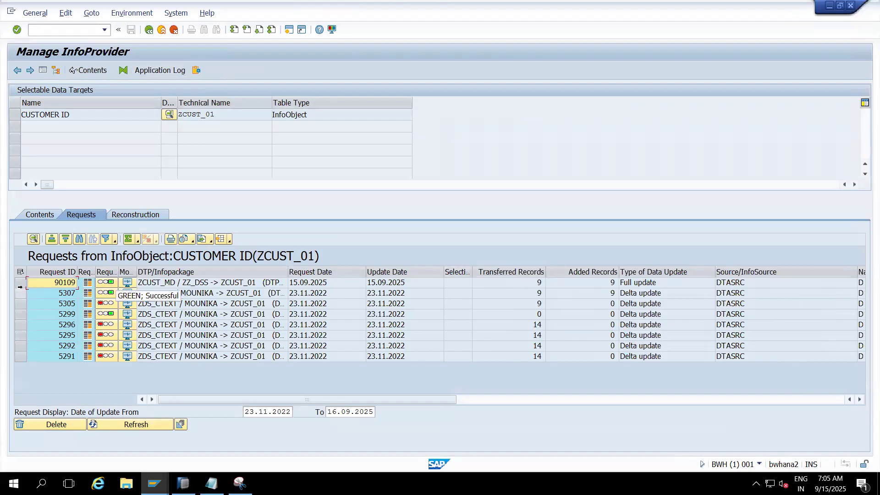
{"action": "left_click", "coordinate": [20, 294]}
{"action": "left_click", "coordinate": [20, 283]}
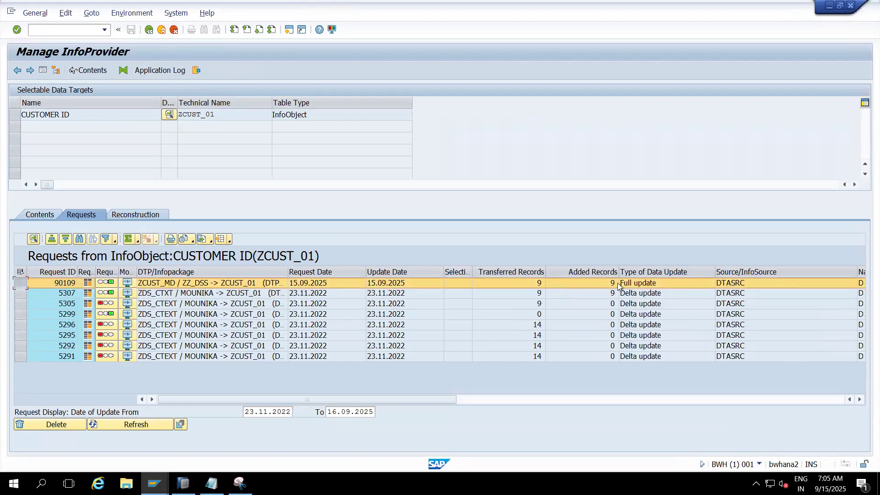
- Return to the InfoProvider tree and open the master data table /BIC/PZCUST_01 from the Master Data/Texts details of ZCUST_01
{"action": "left_click", "coordinate": [160, 30]}
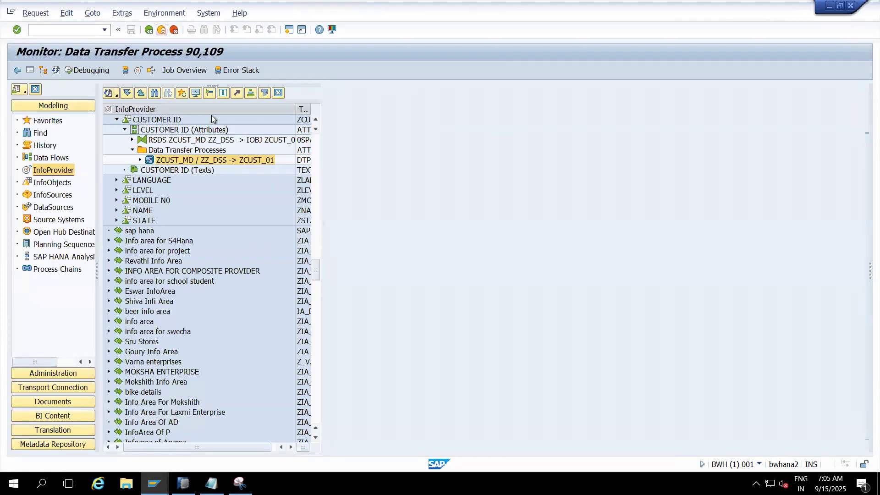
{"action": "left_click", "coordinate": [169, 120]}
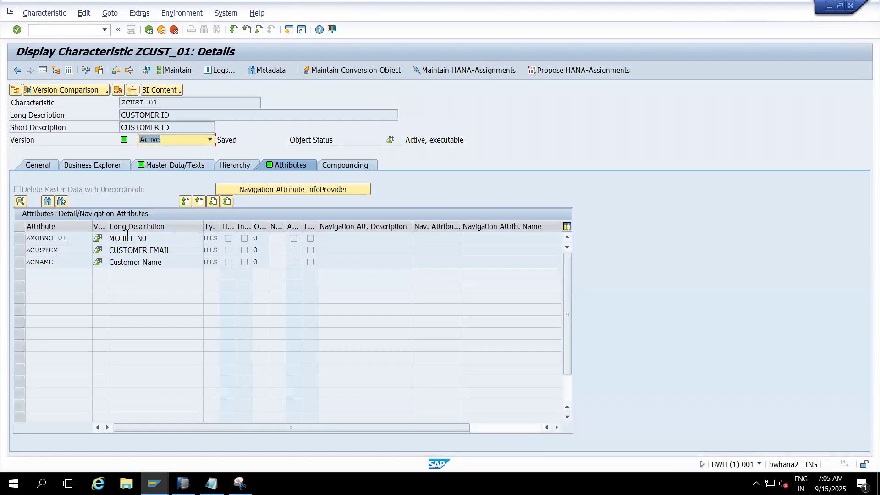
{"action": "left_click", "coordinate": [191, 166]}
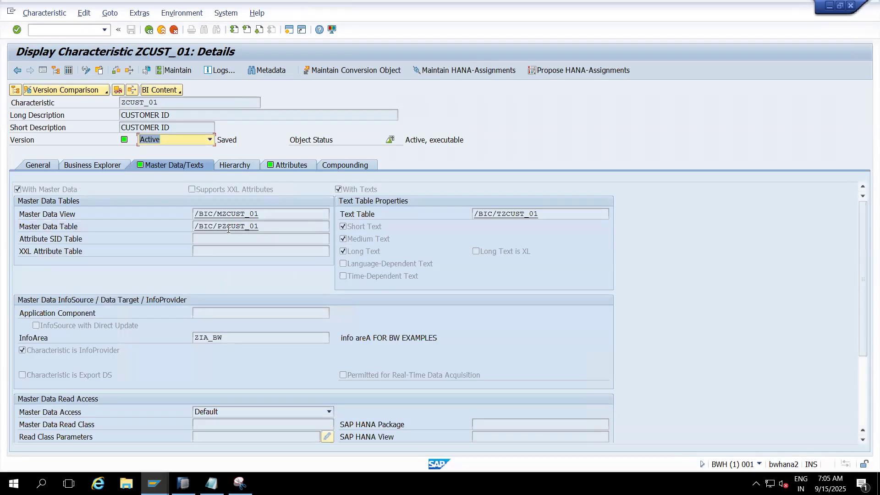
{"action": "left_click_drag", "start_coordinate": [265, 226], "coordinate": [183, 229]}
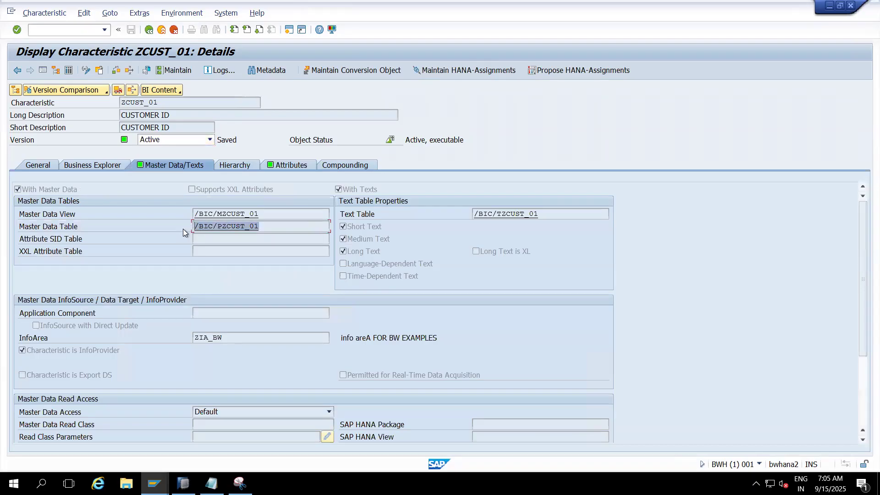
{"action": "left_click", "coordinate": [183, 229]}
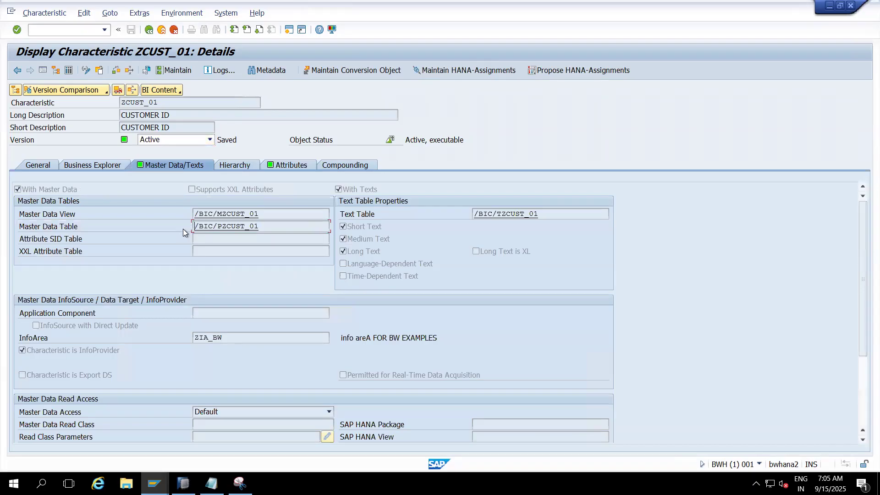
{"action": "double_click", "coordinate": [236, 227]}
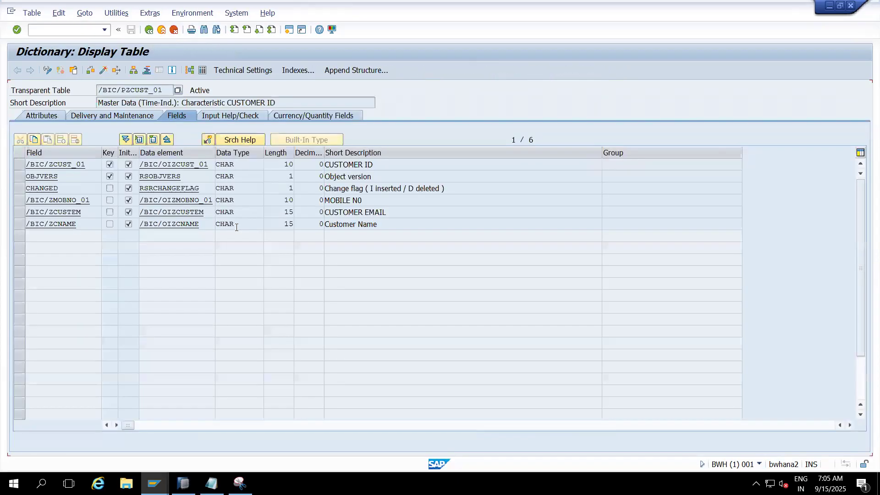
- Display the entries of /BIC/PZCUST_01 without selection criteria and widen the customer email column to examine the loaded attribute values
{"action": "left_click", "coordinate": [202, 71]}
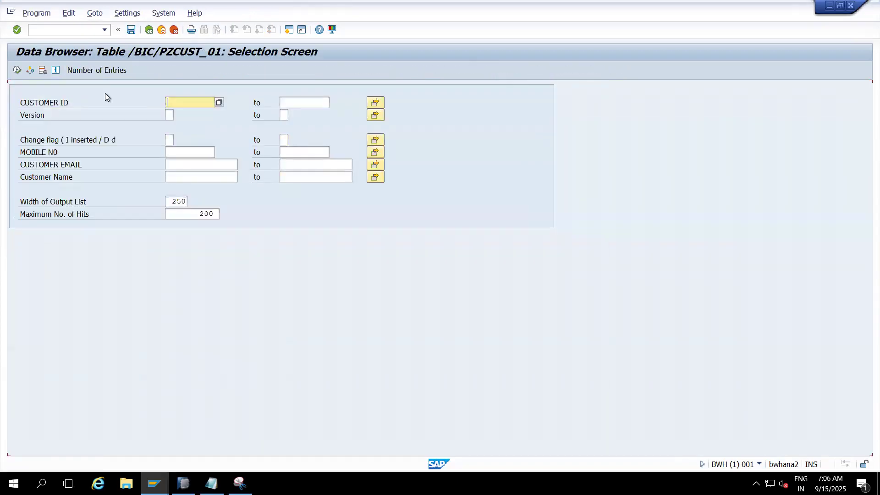
{"action": "left_click", "coordinate": [20, 71]}
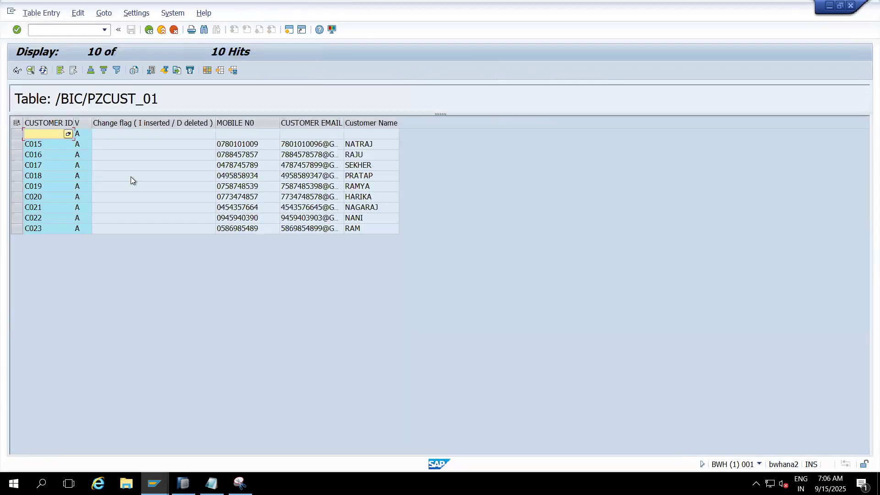
{"action": "left_click", "coordinate": [235, 122]}
{"action": "left_click", "coordinate": [302, 123]}
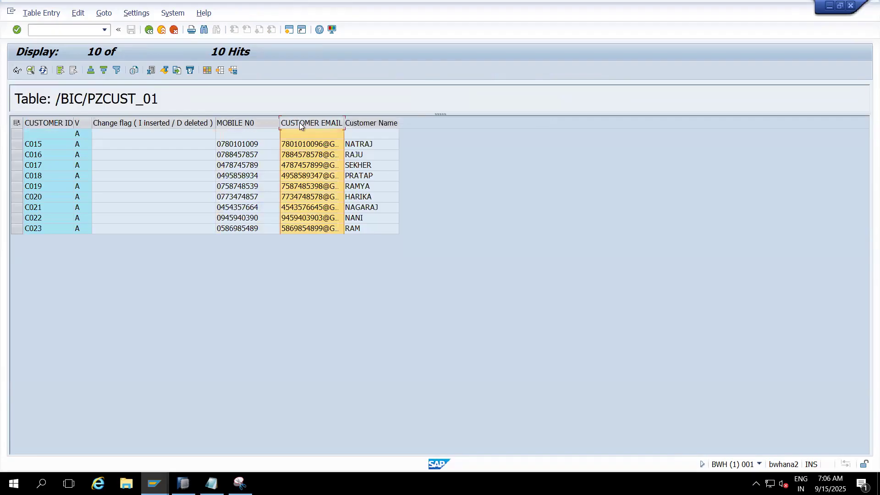
{"action": "left_click", "coordinate": [367, 123]}
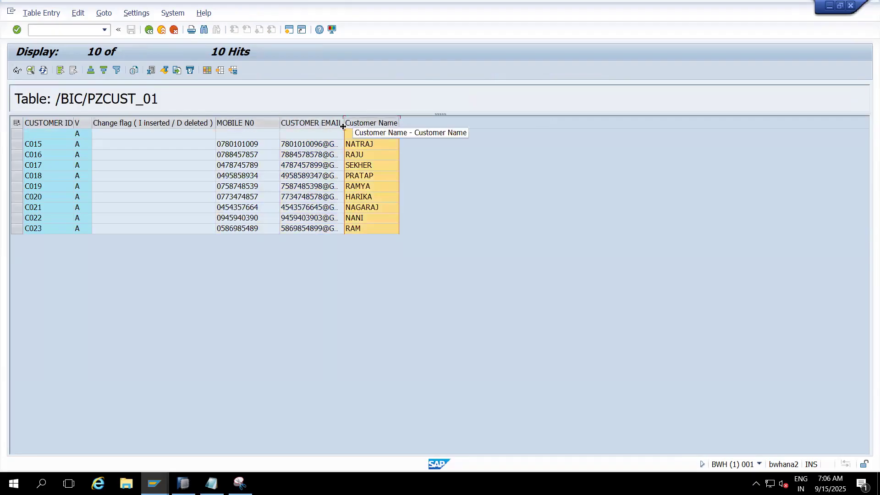
{"action": "left_click_drag", "start_coordinate": [343, 126], "coordinate": [381, 125]}
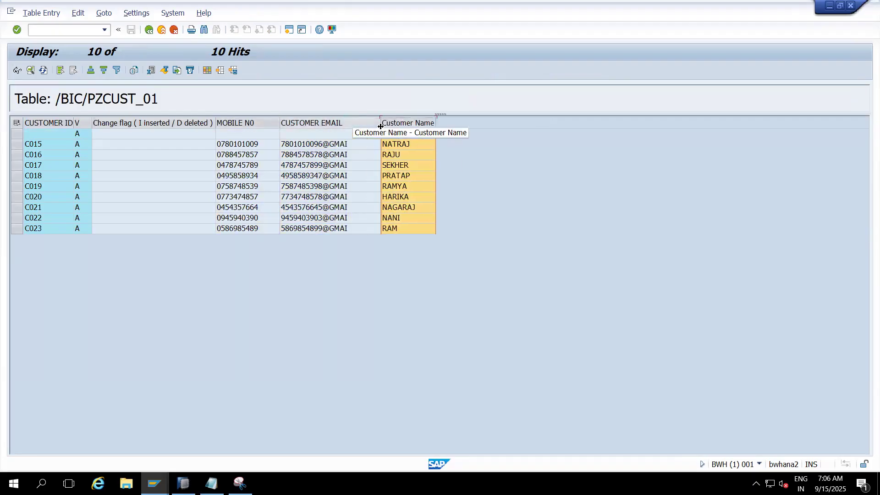
{"action": "left_click", "coordinate": [316, 123]}
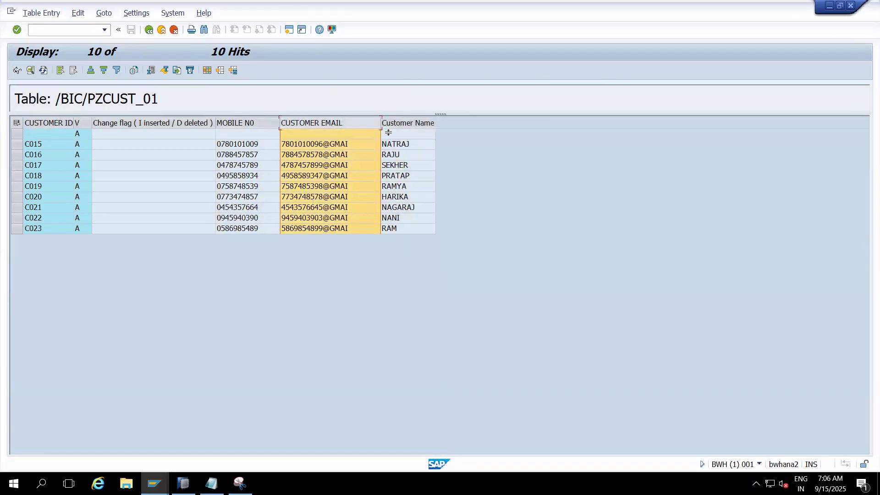
- Examine the Customer Name and CUSTOMER EMAIL columns of /BIC/PZCUST_01, then select the first row with a customer ID
{"action": "left_click", "coordinate": [407, 123]}
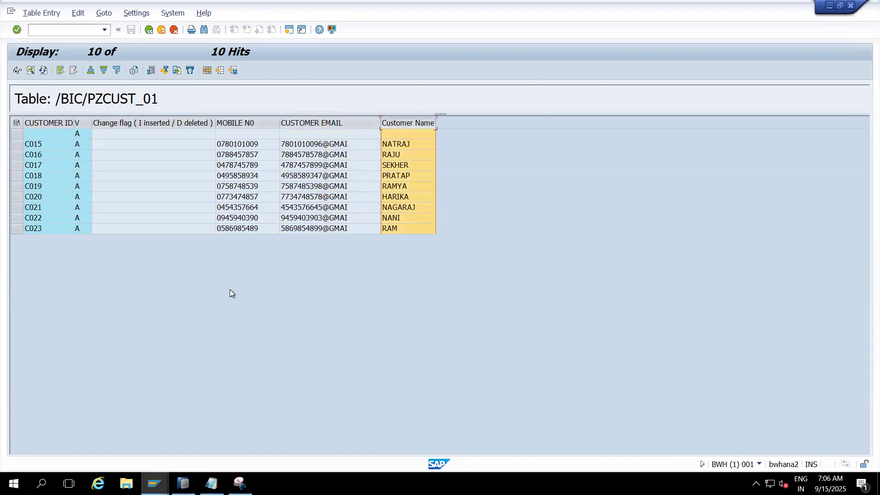
{"action": "left_click", "coordinate": [304, 123]}
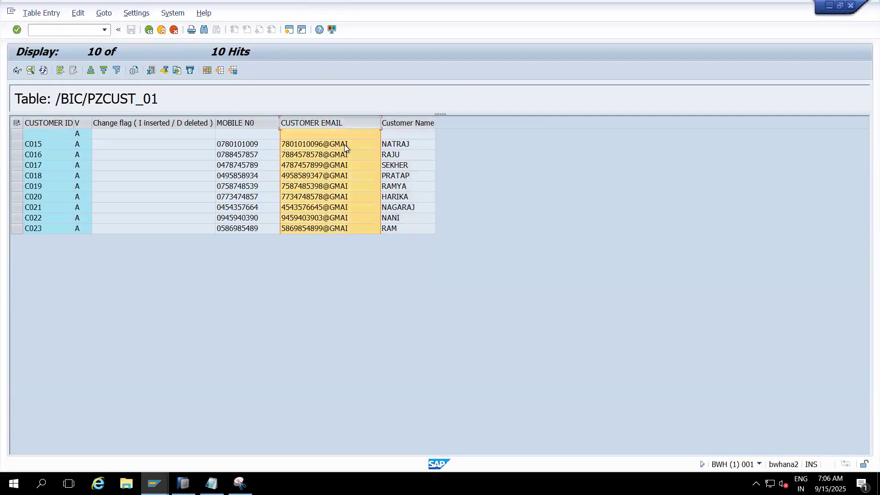
{"action": "left_click", "coordinate": [355, 147]}
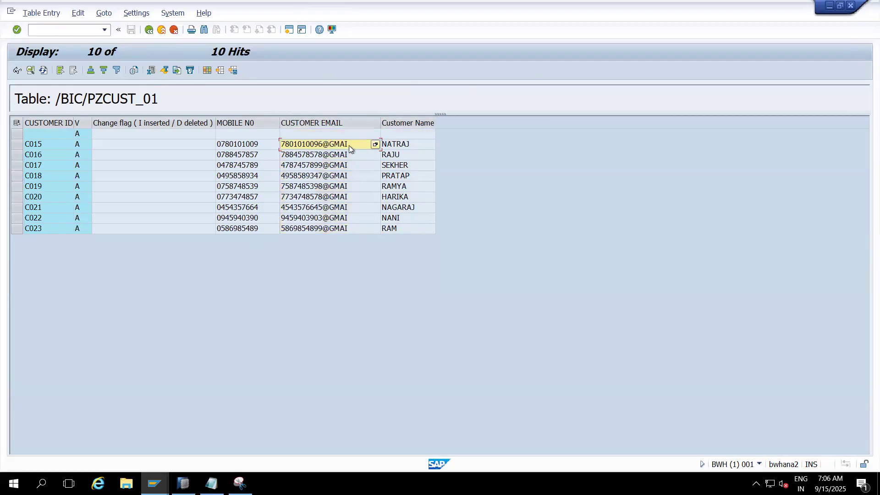
{"action": "left_click", "coordinate": [327, 123]}
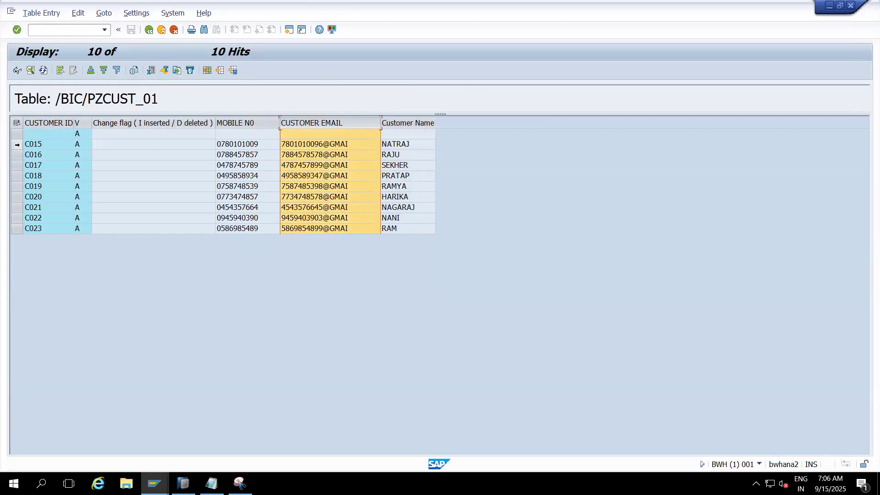
{"action": "left_click", "coordinate": [17, 144]}
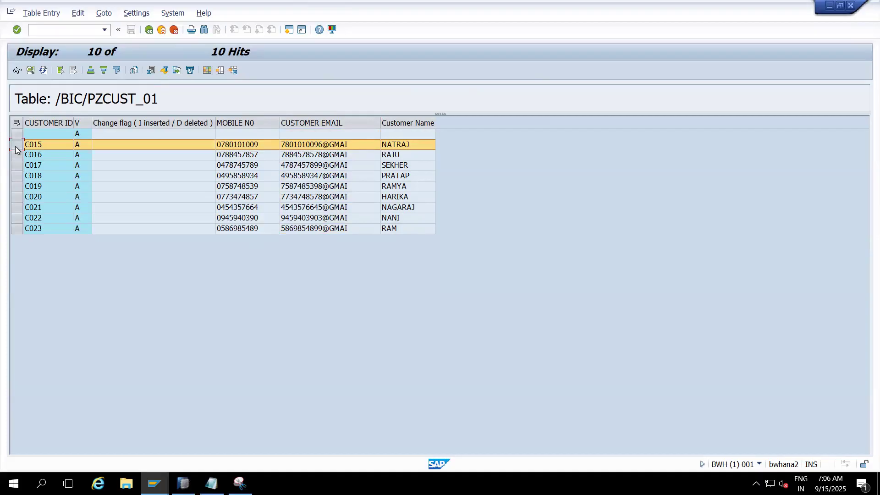
- Return to the ZCUST_01 characteristic details and display the entries of master data view /BIC/MZCUST_01 without selection criteria
{"action": "left_click", "coordinate": [161, 30]}
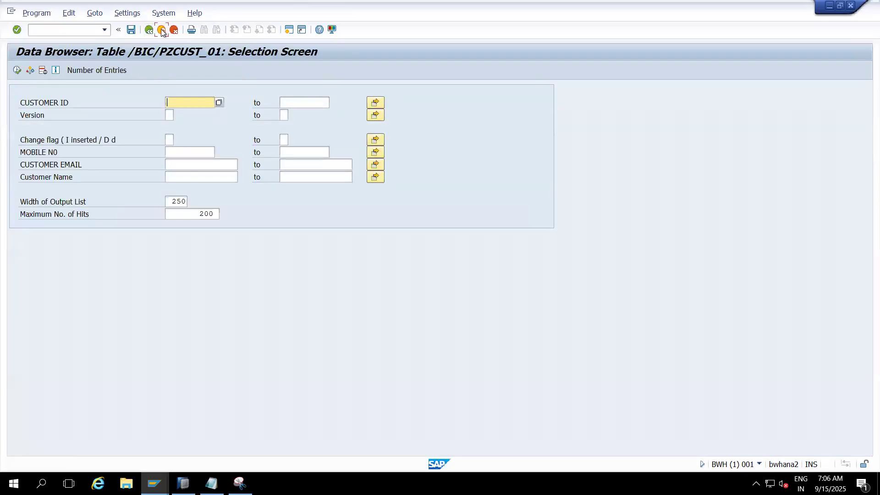
{"action": "left_click", "coordinate": [161, 30]}
{"action": "left_click", "coordinate": [161, 29]}
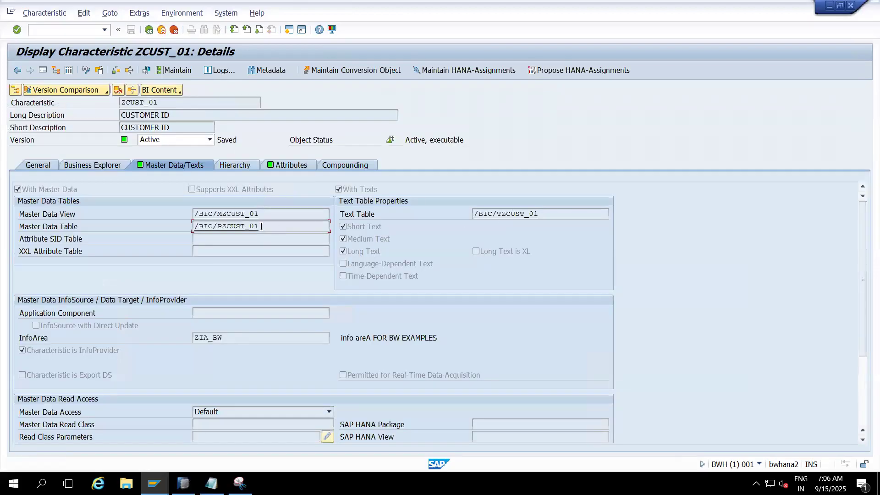
{"action": "left_click_drag", "start_coordinate": [261, 226], "coordinate": [192, 228]}
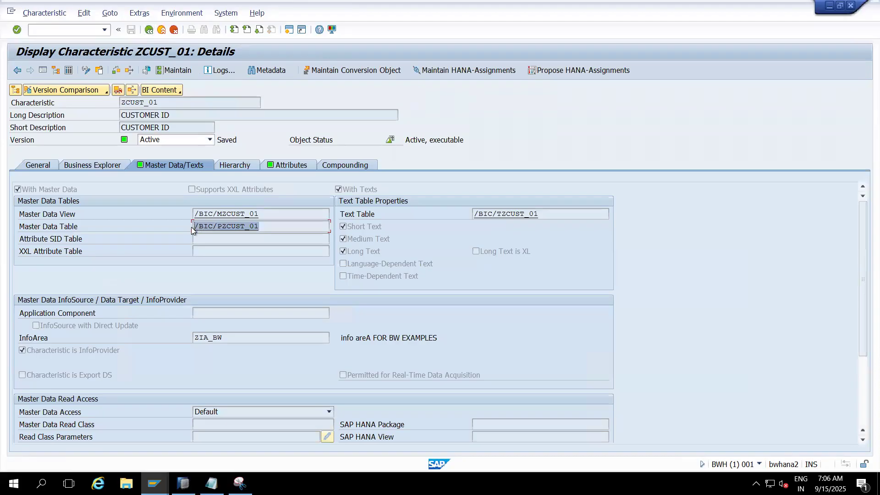
{"action": "double_click", "coordinate": [236, 214]}
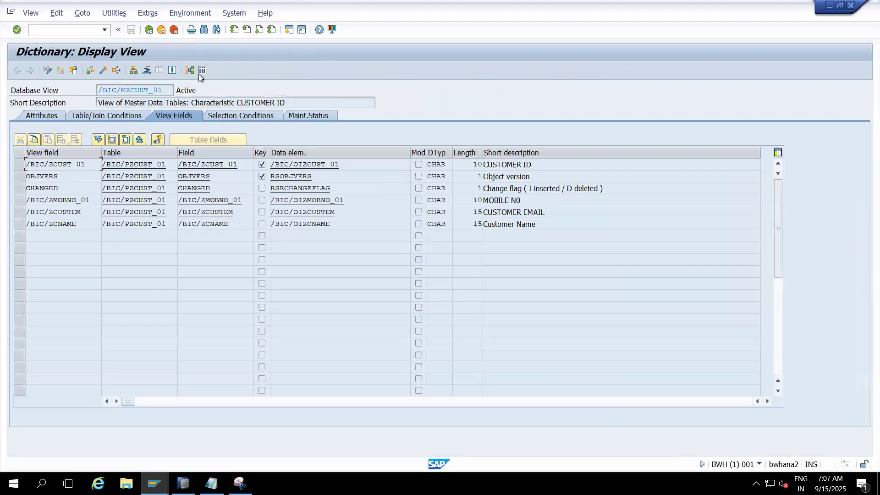
{"action": "left_click", "coordinate": [199, 73]}
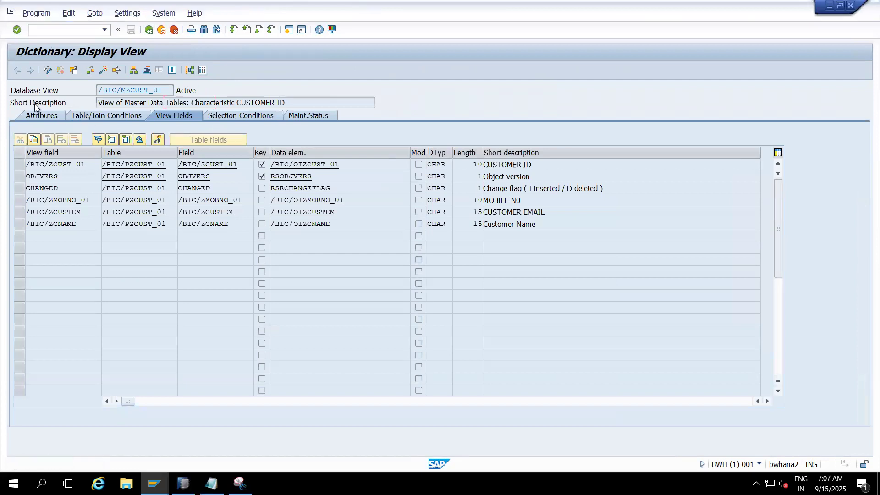
{"action": "left_click", "coordinate": [17, 70]}
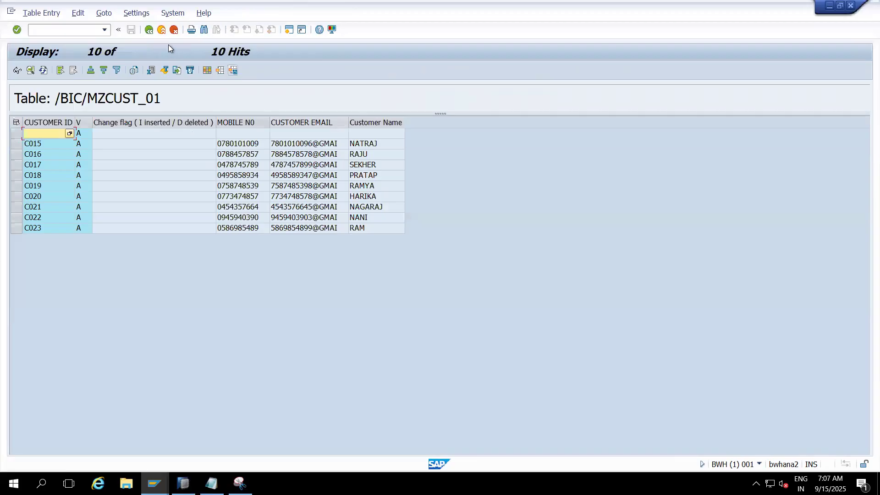
- Return from the view's entries to the ZCUST_01 characteristic details and open the definition of text table /BIC/TZCUST_01
{"action": "left_click", "coordinate": [159, 30]}
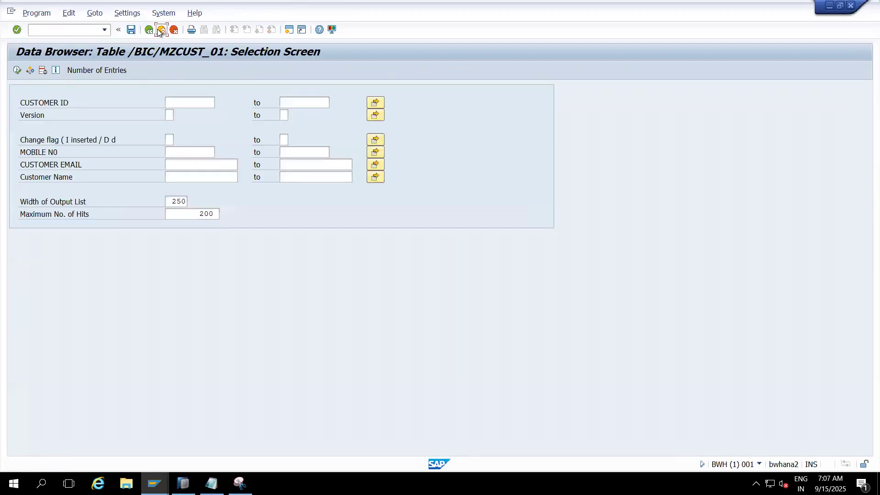
{"action": "left_click", "coordinate": [159, 31]}
{"action": "left_click", "coordinate": [159, 31]}
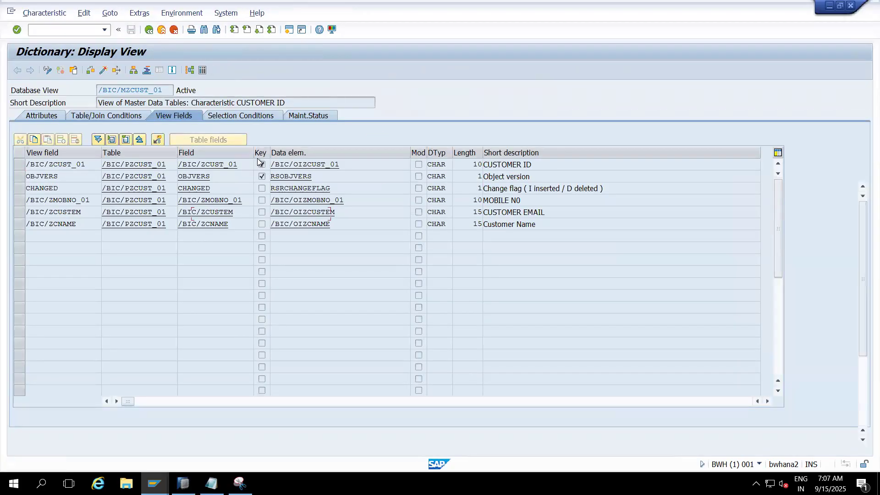
{"action": "double_click", "coordinate": [514, 213]}
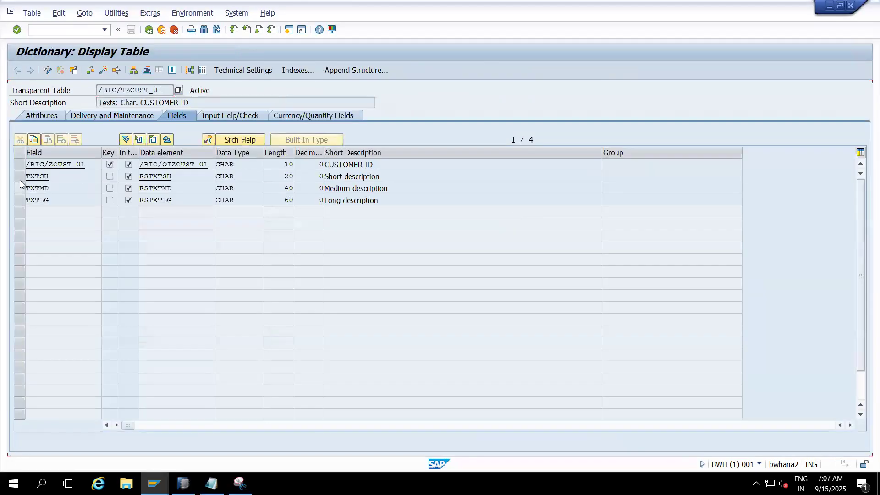
- Mark the TXTSH, TXTMD and TXTLG description fields, then display the entries of /BIC/TZCUST_01 without selection criteria
{"action": "left_click", "coordinate": [20, 177]}
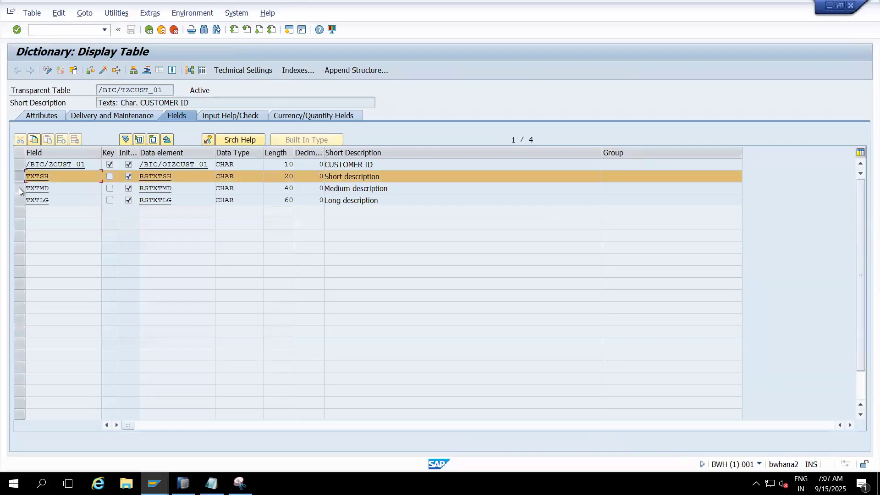
{"action": "left_click", "coordinate": [19, 188]}
{"action": "left_click", "coordinate": [19, 201]}
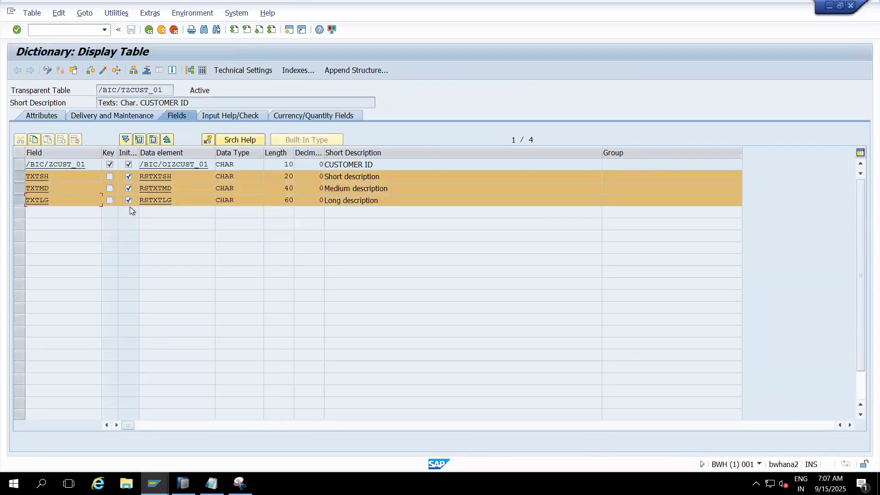
{"action": "left_click", "coordinate": [204, 75]}
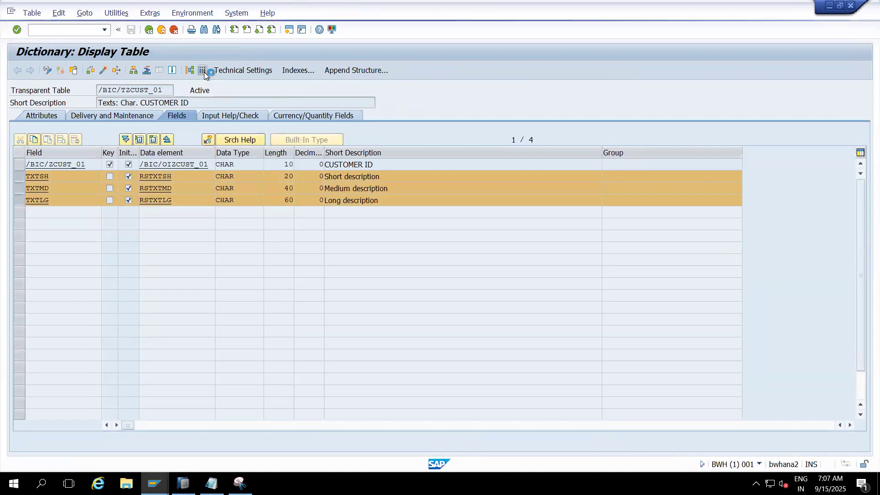
{"action": "left_click", "coordinate": [18, 70]}
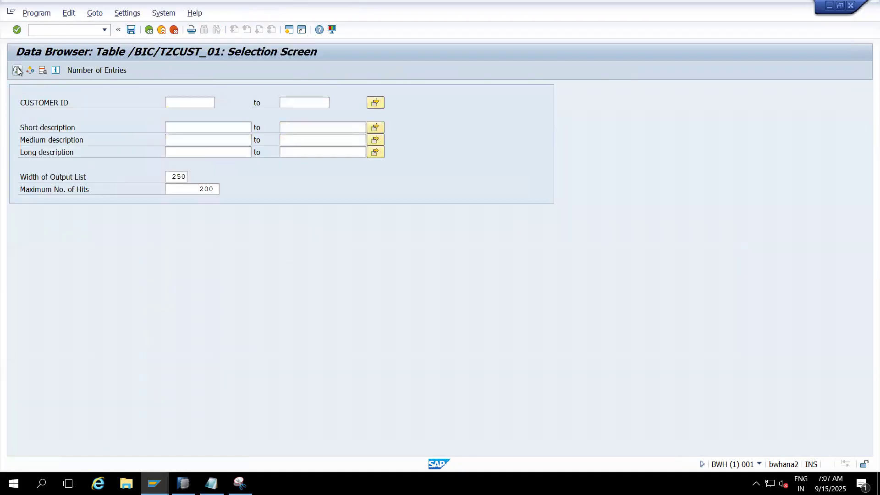